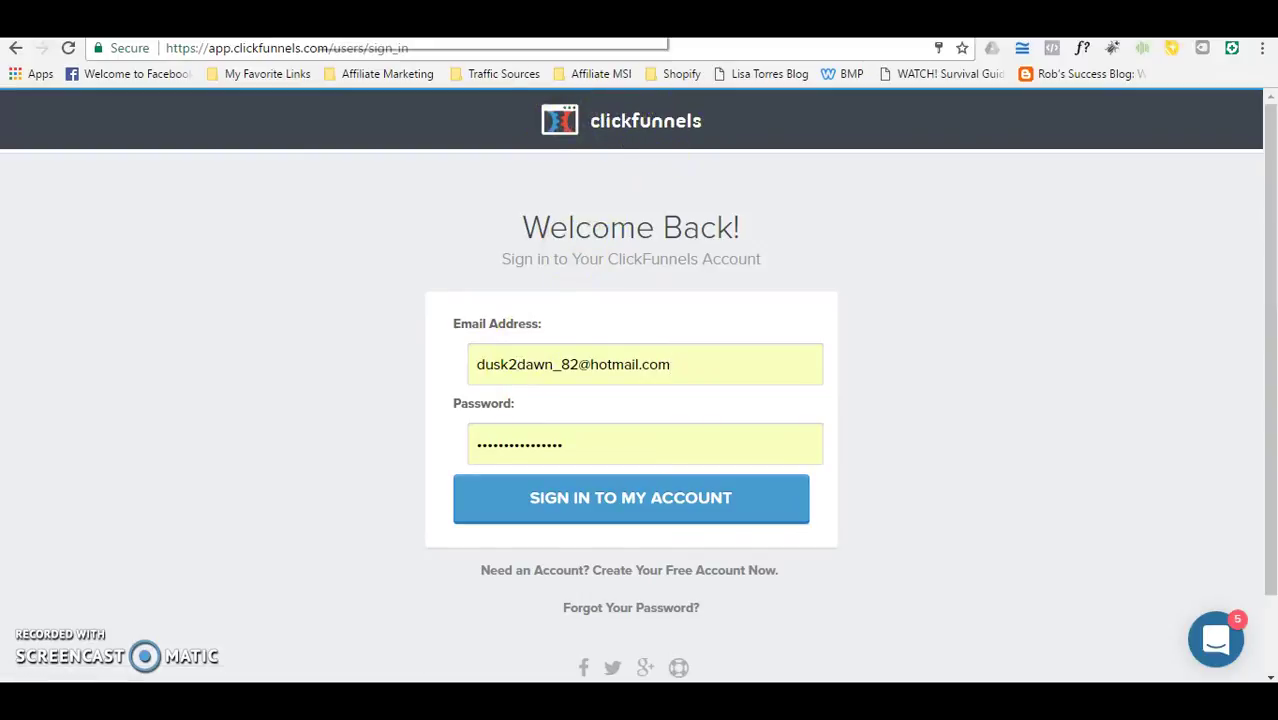
{"action": "key", "text": "ctrl+Tab"}
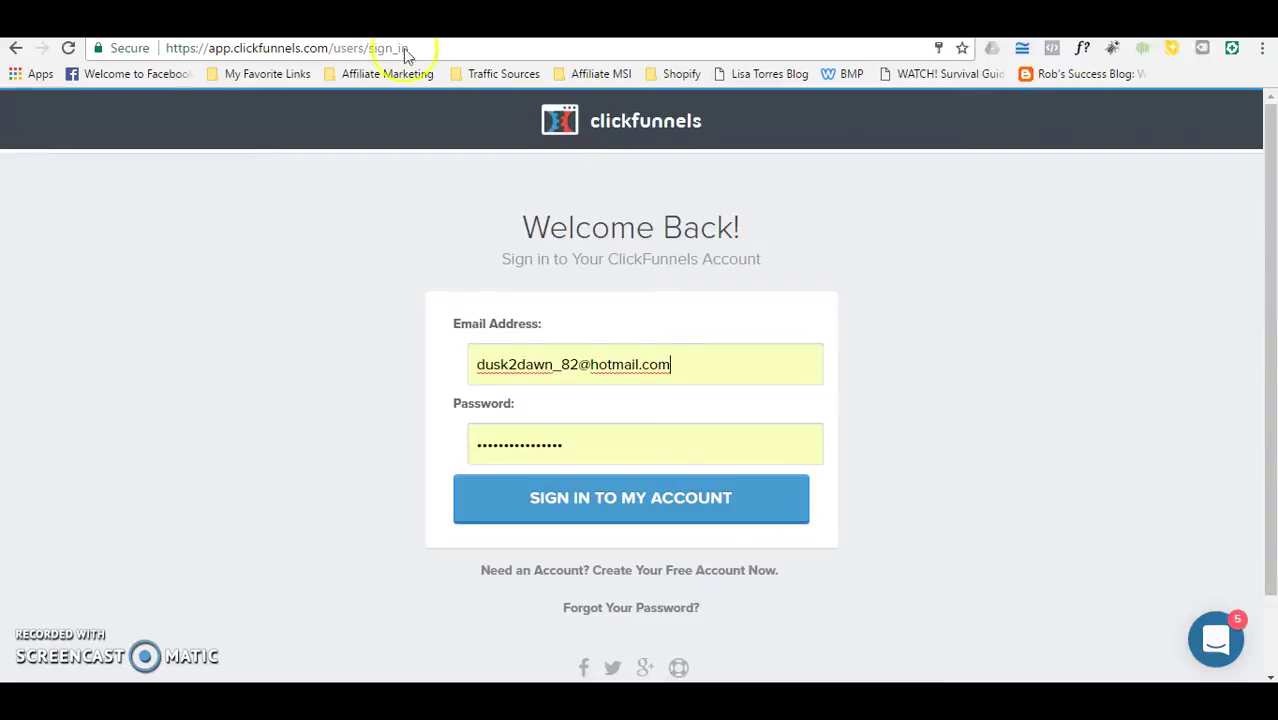
{"action": "key", "text": "ctrl+Tab"}
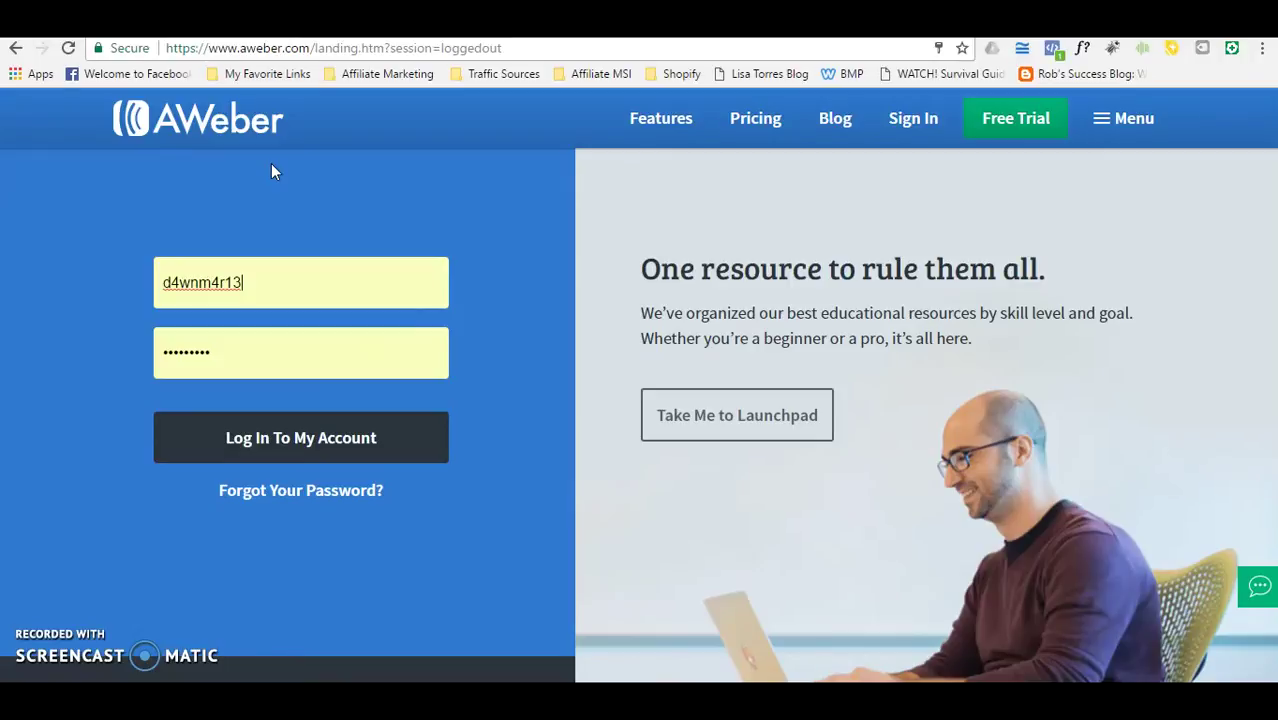
{"action": "key", "text": "ctrl+l"}
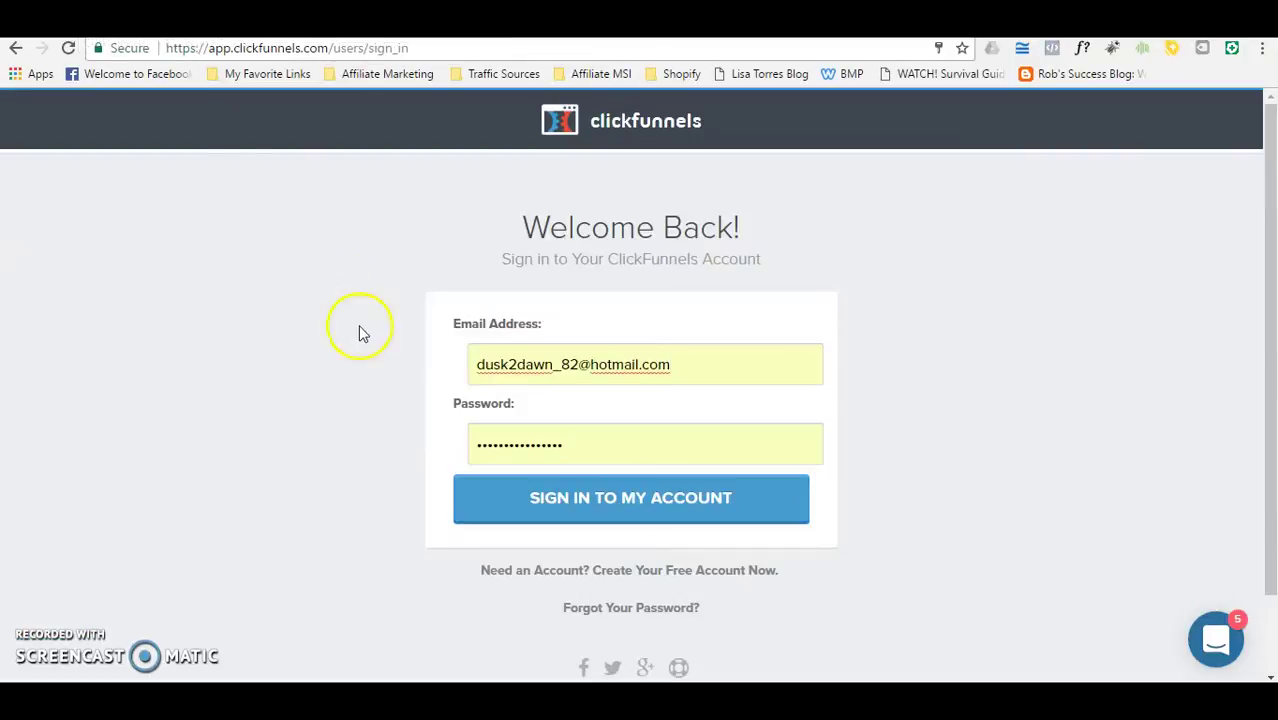
Step: Sign in to ClickFunnels and load the All Funnels list showing FB Long Story Post Funnel
{"action": "left_click", "coordinate": [599, 512]}
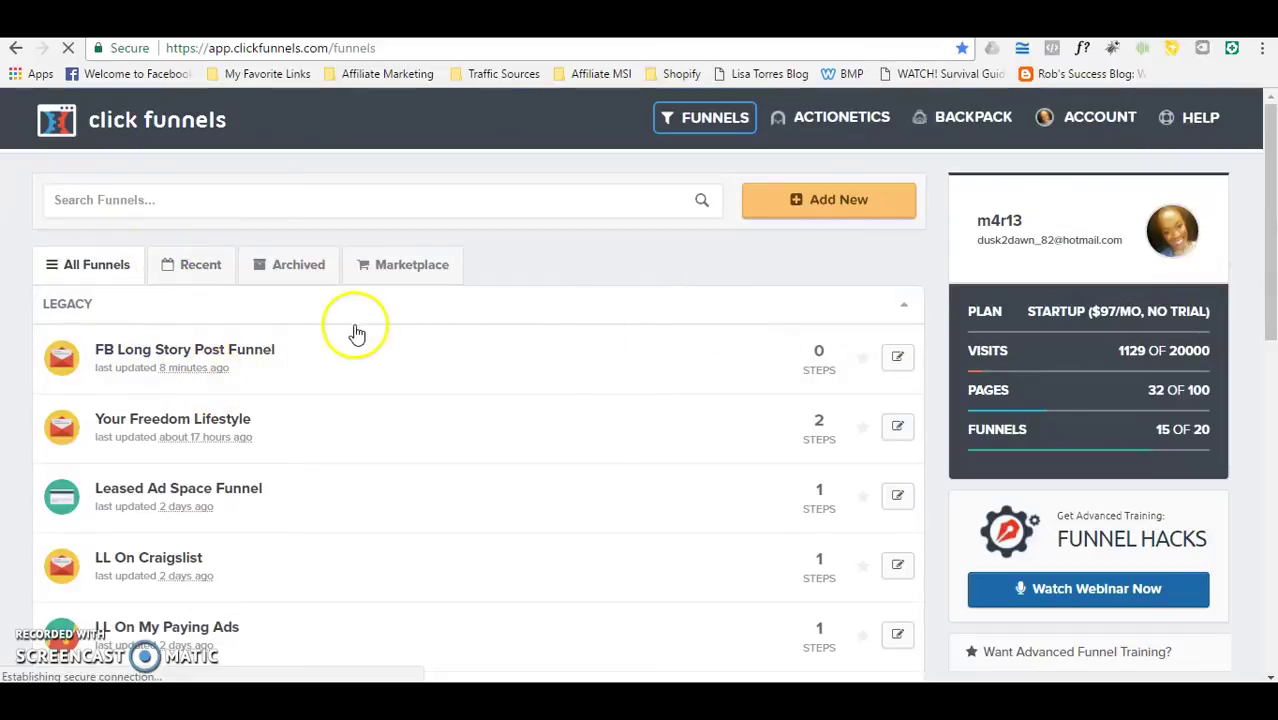
{"action": "left_click", "coordinate": [229, 356]}
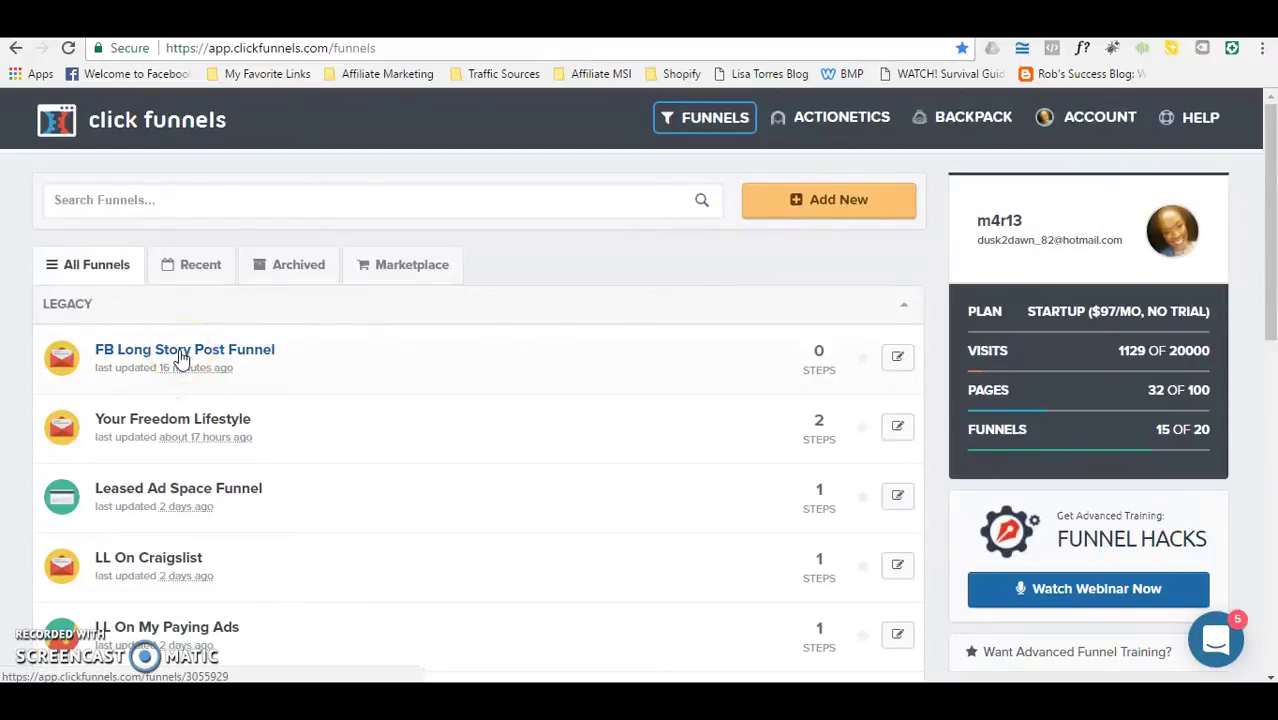
Step: Change the FB Long Story Post Funnel's name to 'Demo' and save the updated settings
{"action": "left_click", "coordinate": [232, 350]}
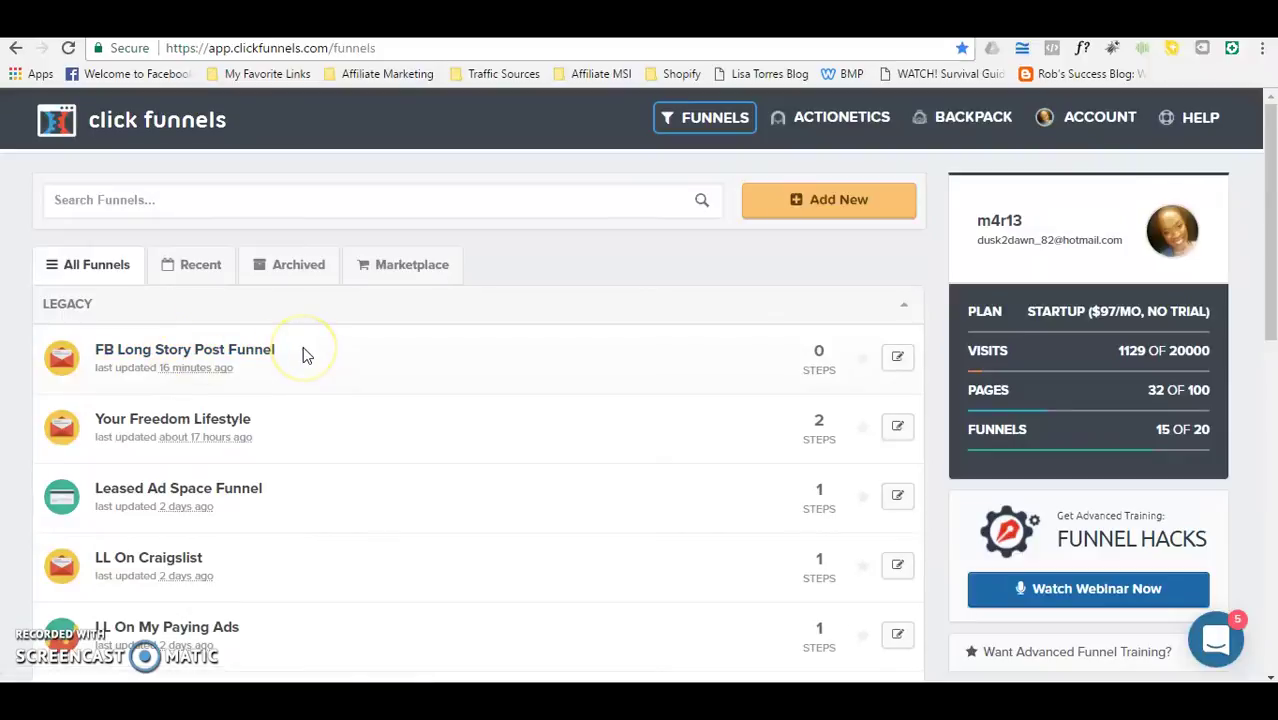
{"action": "left_click", "coordinate": [230, 345]}
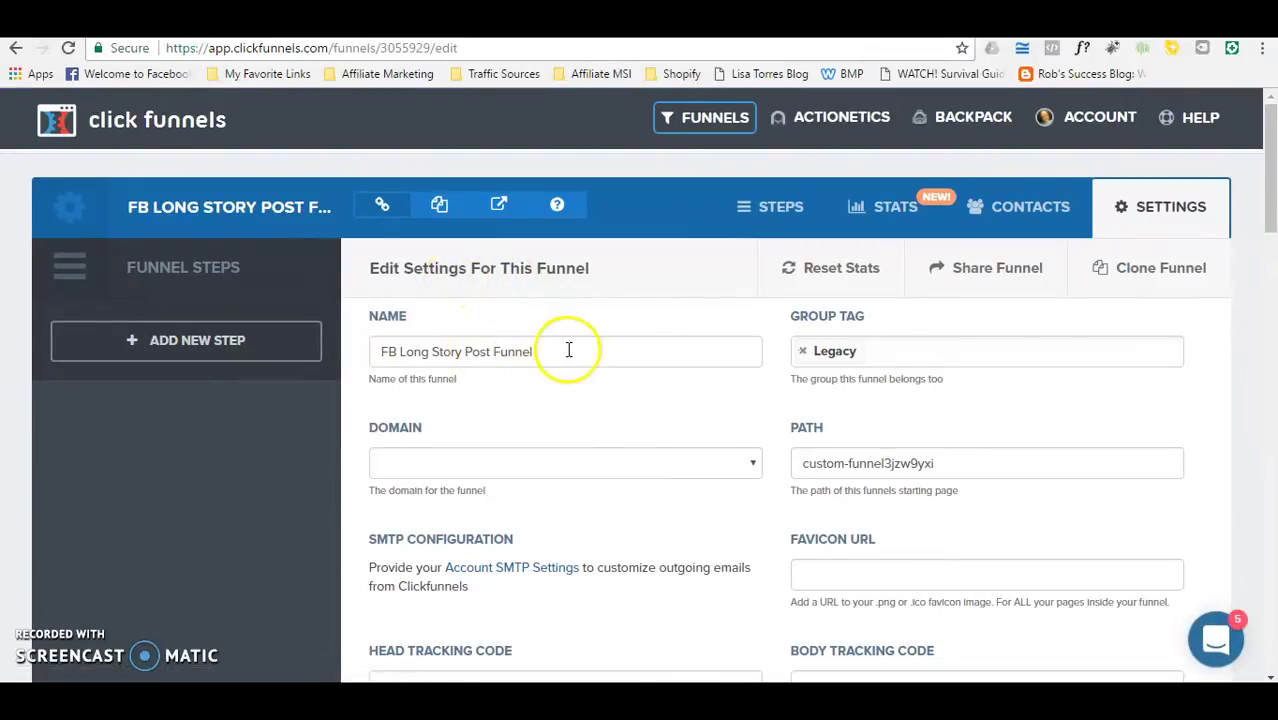
{"action": "left_click_drag", "start_coordinate": [562, 346], "coordinate": [365, 349]}
{"action": "type", "text": "Demo"}
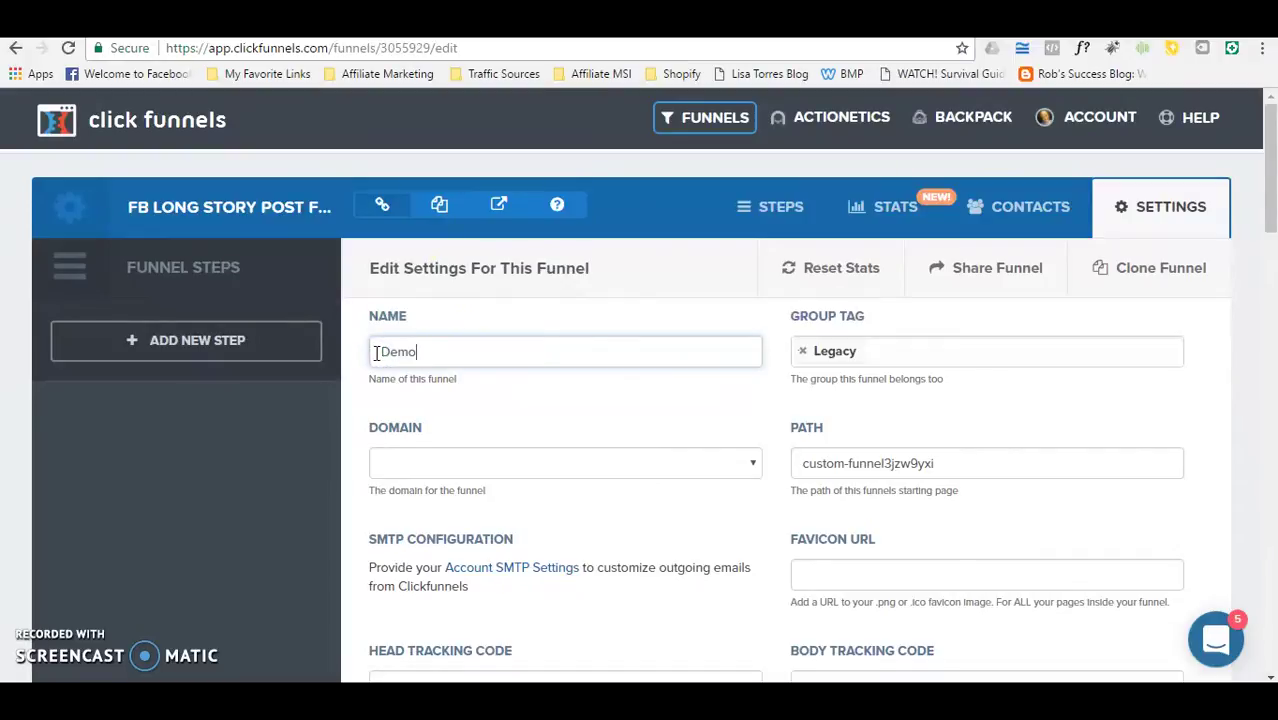
{"action": "left_click_drag", "start_coordinate": [1268, 225], "coordinate": [1265, 640]}
{"action": "left_click", "coordinate": [1050, 548]}
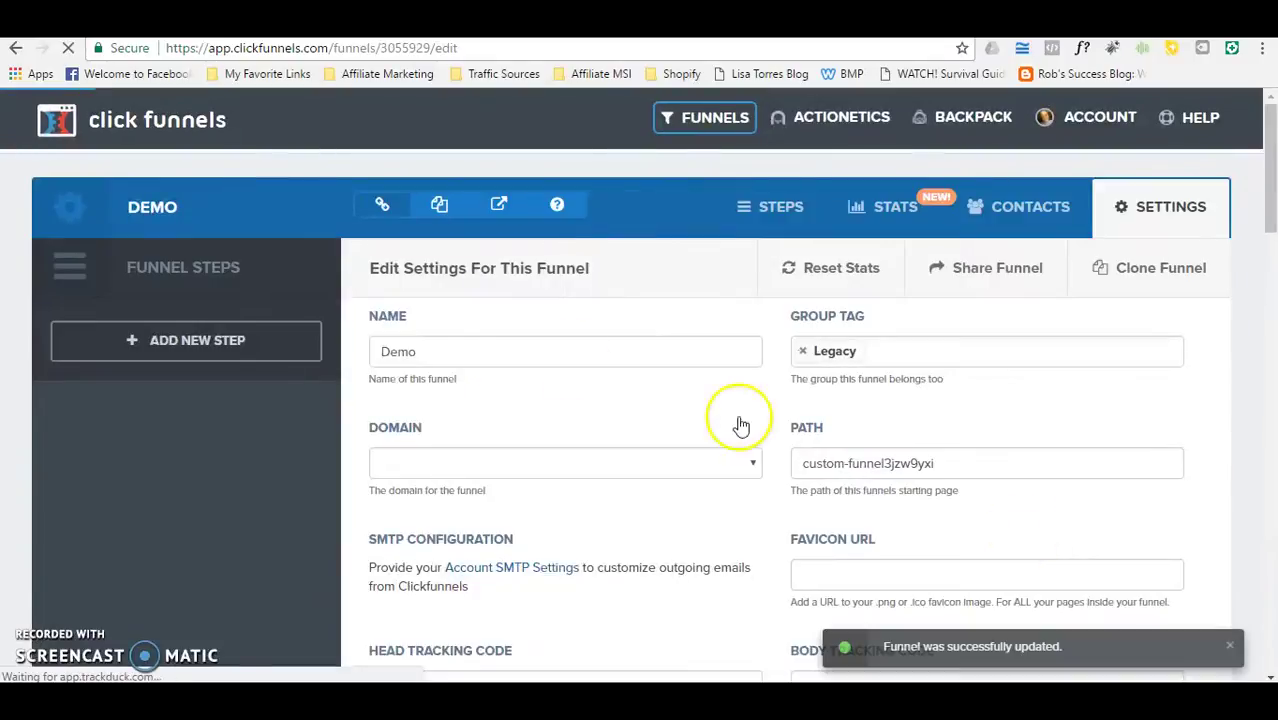
Step: Create a new funnel step named 'Opt in', correcting the mistyped 'Demo1' name
{"action": "left_click", "coordinate": [181, 342]}
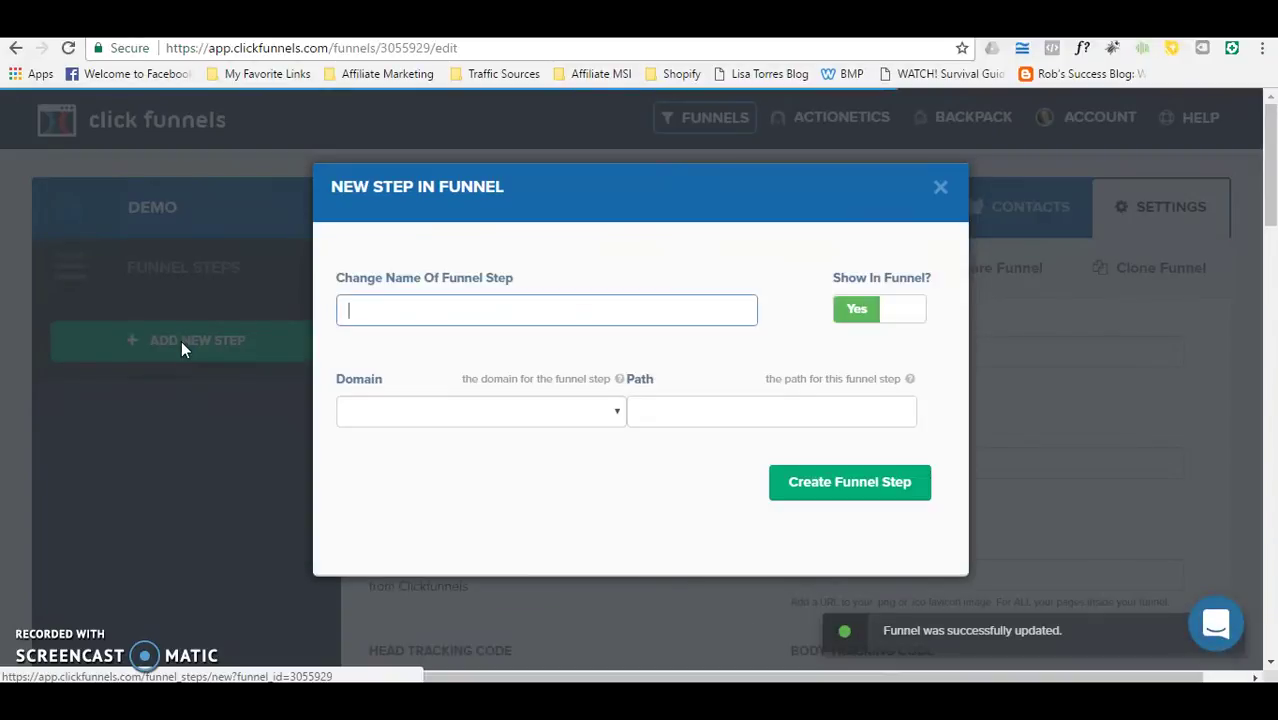
{"action": "type", "text": "Demo1"}
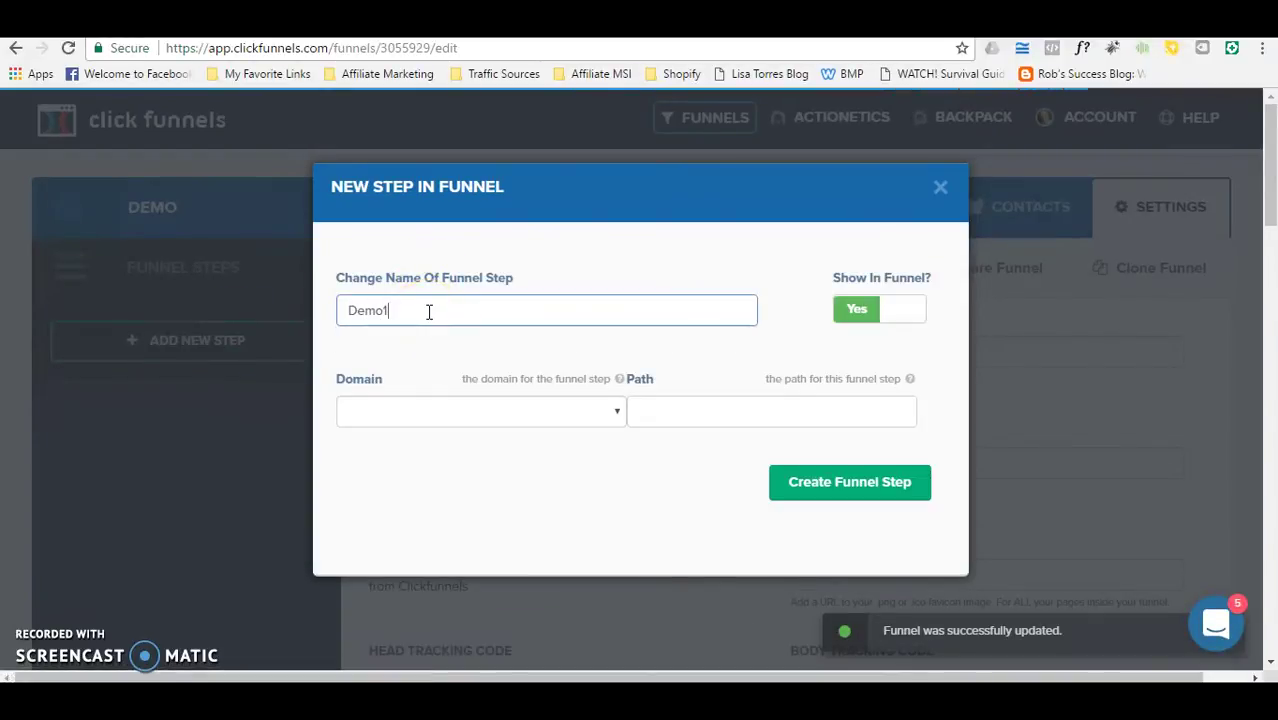
{"action": "key", "text": "BackSpace"}
{"action": "key", "text": "BackSpace"}
{"action": "key", "text": "BackSpace"}
{"action": "key", "text": "BackSpace"}
{"action": "key", "text": "BackSpace"}
{"action": "type", "text": "Opt in"}
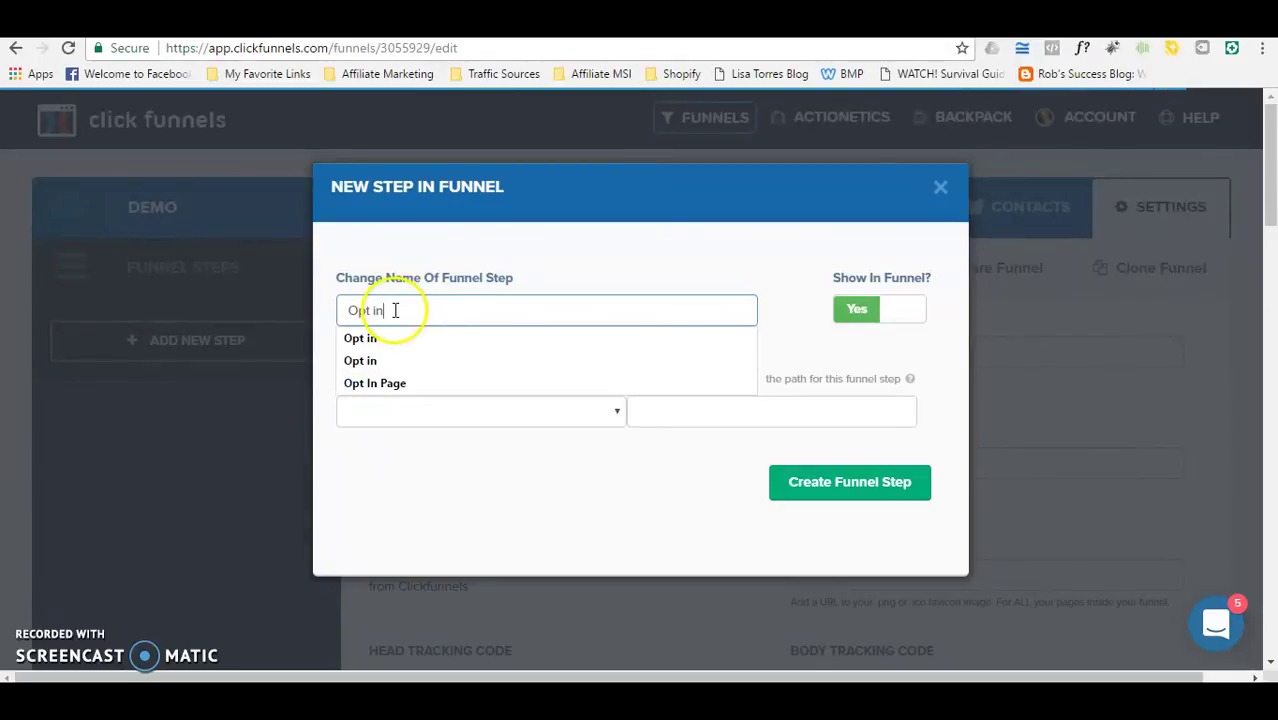
{"action": "left_click", "coordinate": [578, 271]}
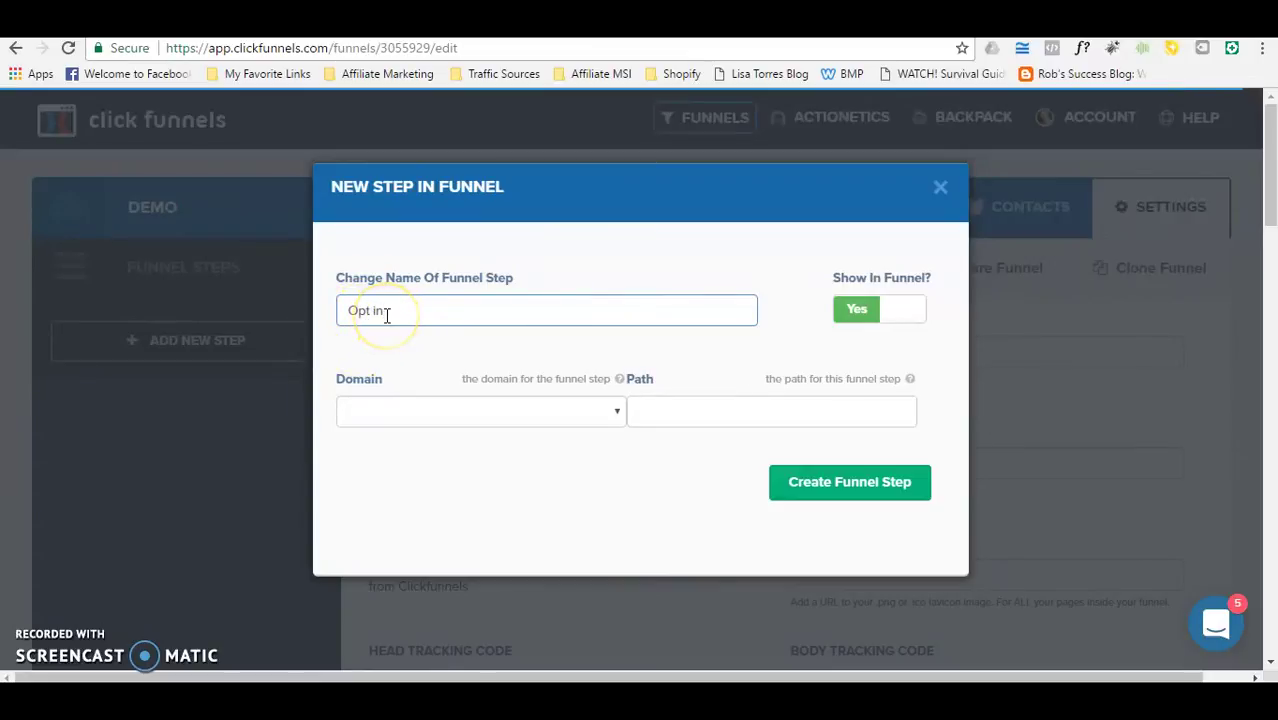
{"action": "left_click", "coordinate": [417, 305]}
{"action": "left_click", "coordinate": [849, 491]}
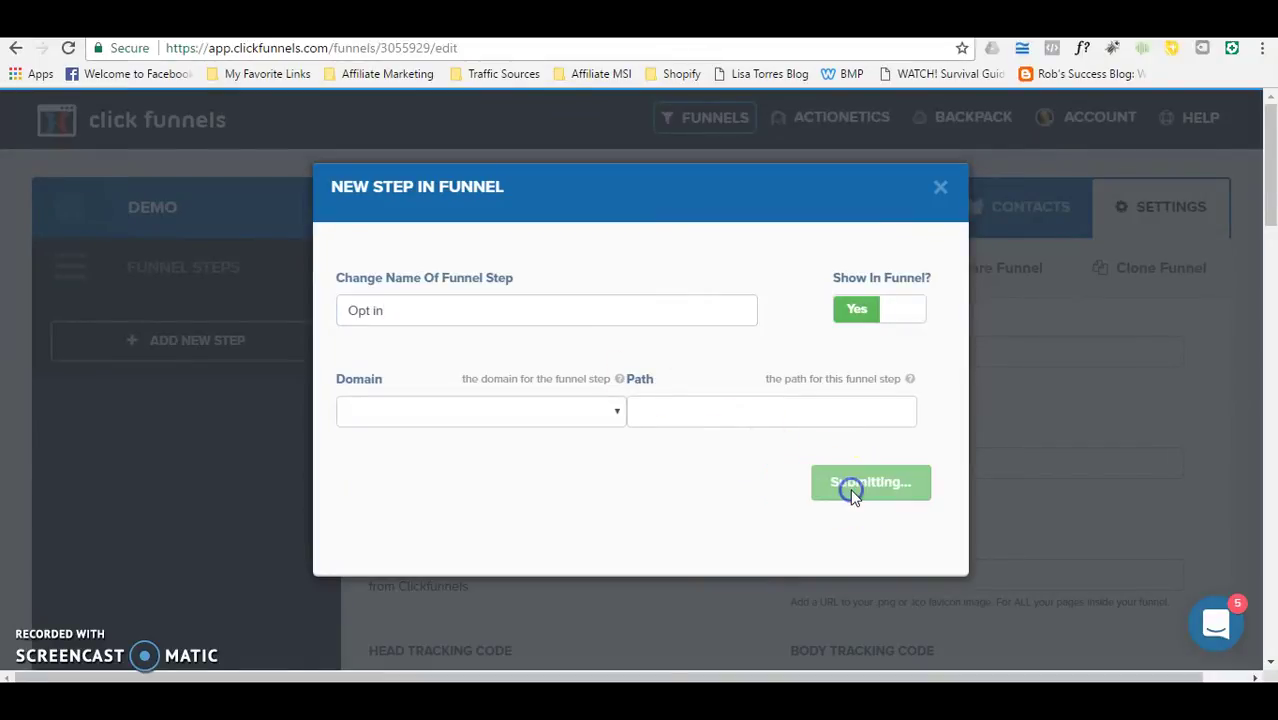
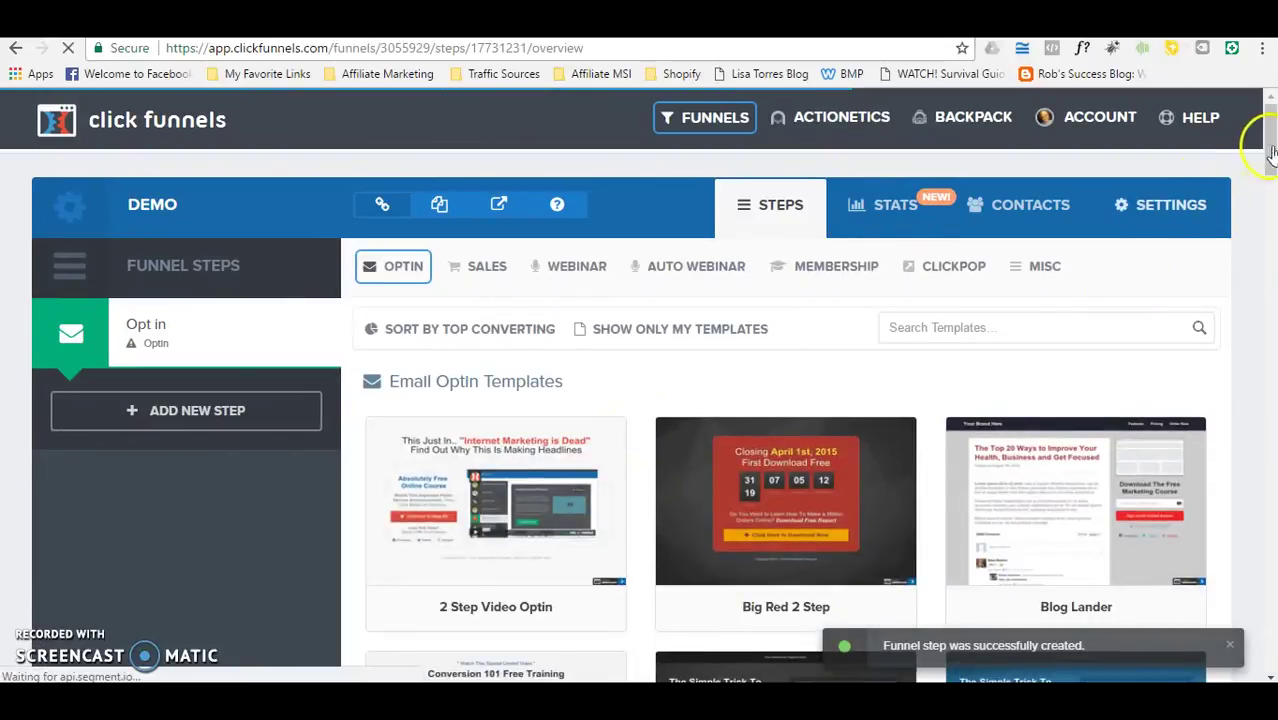
Step: Choose the Dark Optin Box template for the Opt in step's Control page
{"action": "left_click_drag", "start_coordinate": [1270, 146], "coordinate": [1272, 233]}
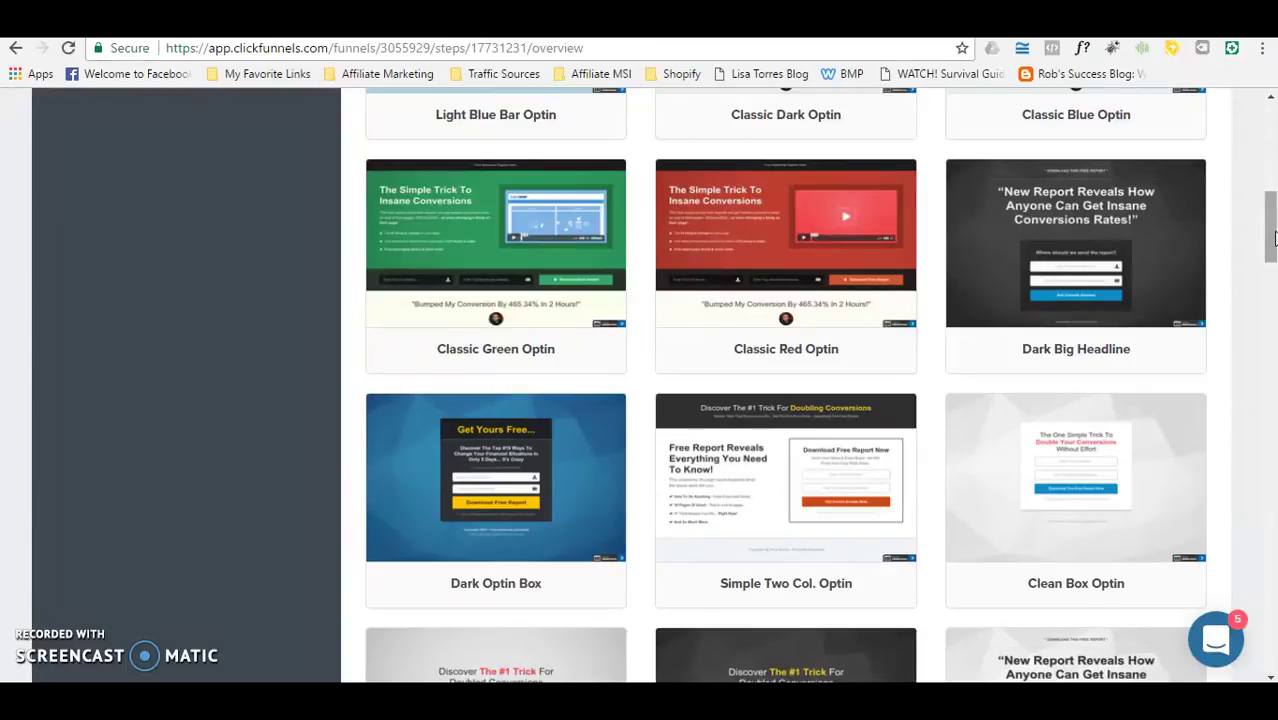
{"action": "left_click", "coordinate": [1258, 240]}
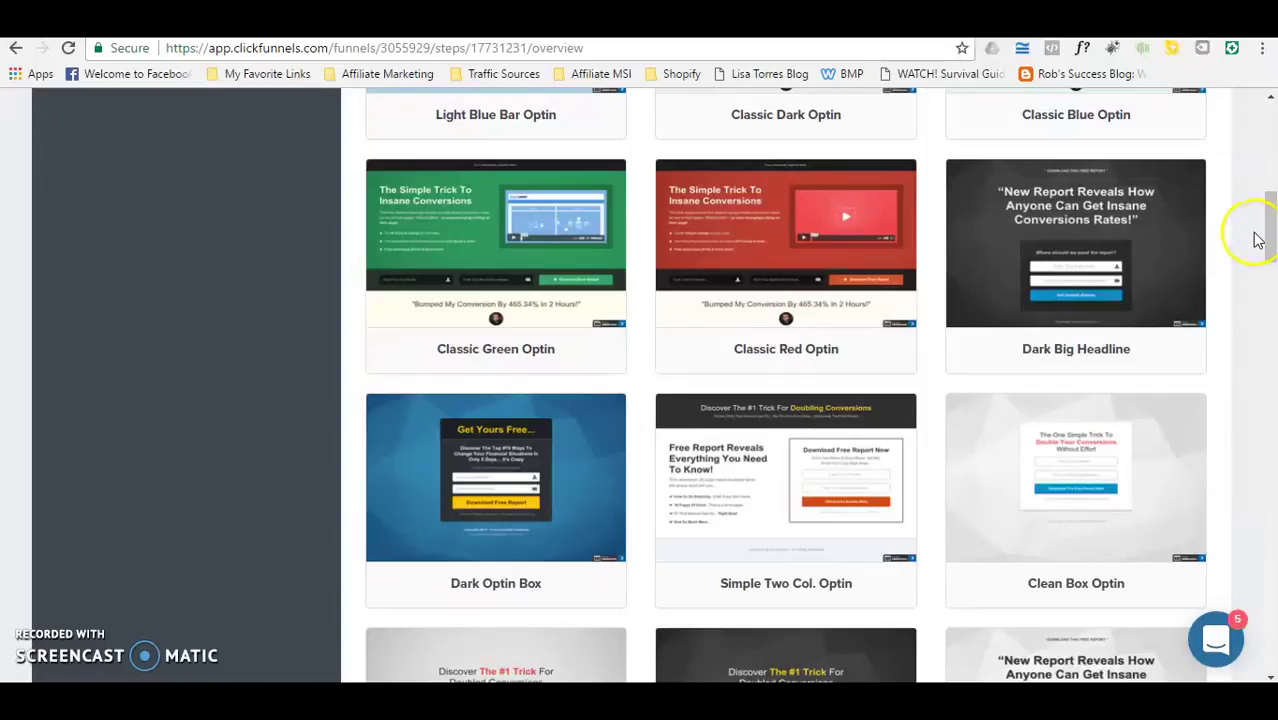
{"action": "left_click_drag", "start_coordinate": [1272, 232], "coordinate": [1272, 236]}
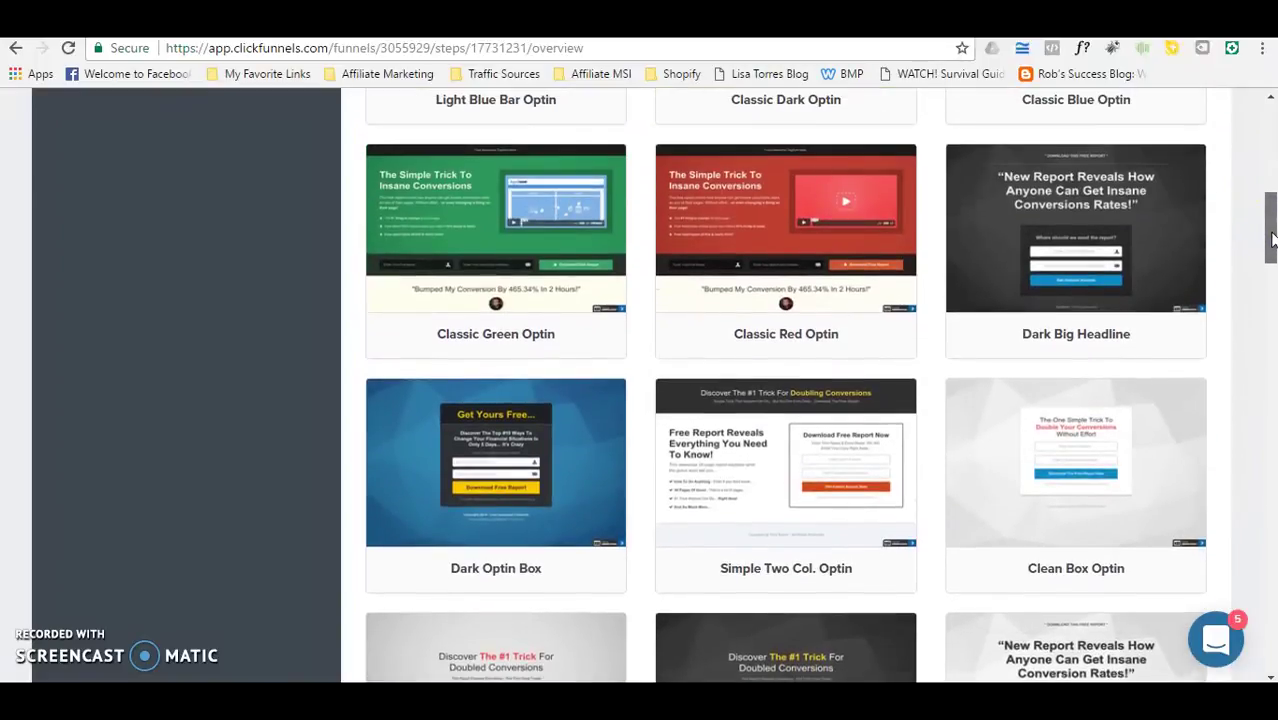
{"action": "mouse_move", "coordinate": [495, 456]}
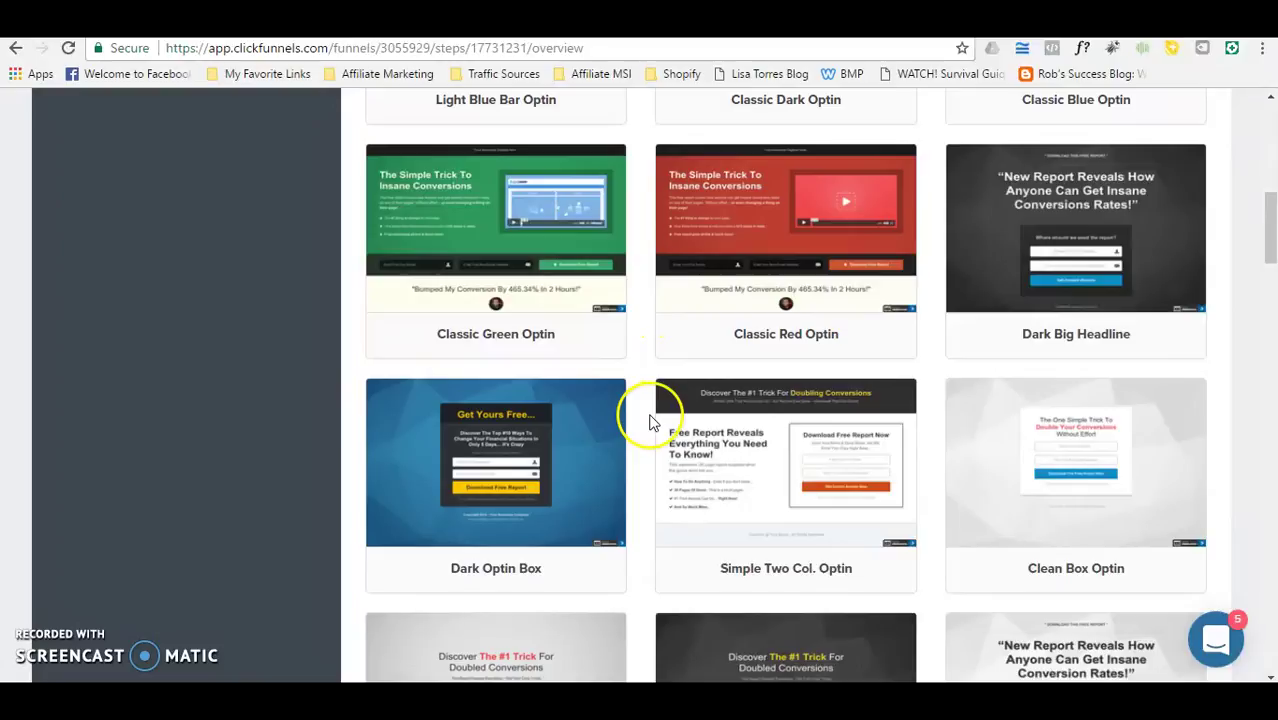
{"action": "left_click", "coordinate": [482, 452]}
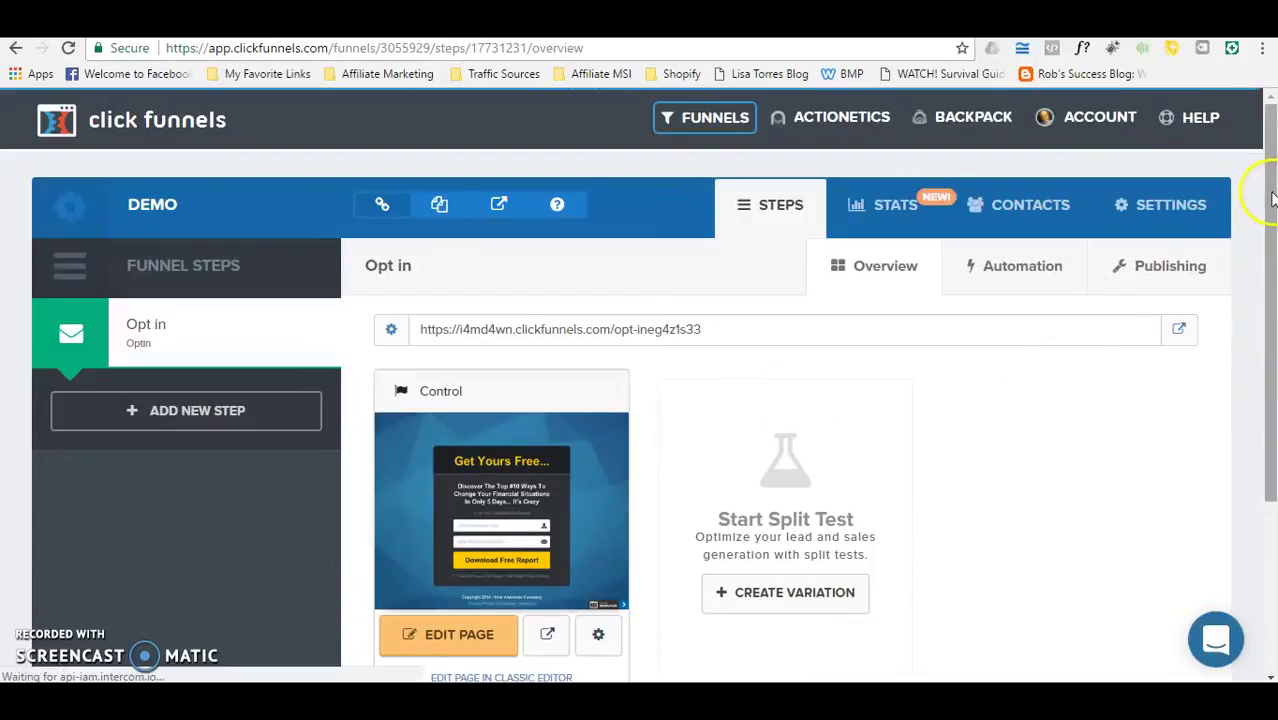
Step: Edit the Control variation's 'Get Yours Free' optin page and look over the Sections and Elements menus
{"action": "left_click_drag", "start_coordinate": [1267, 191], "coordinate": [1270, 228]}
{"action": "left_click", "coordinate": [435, 589]}
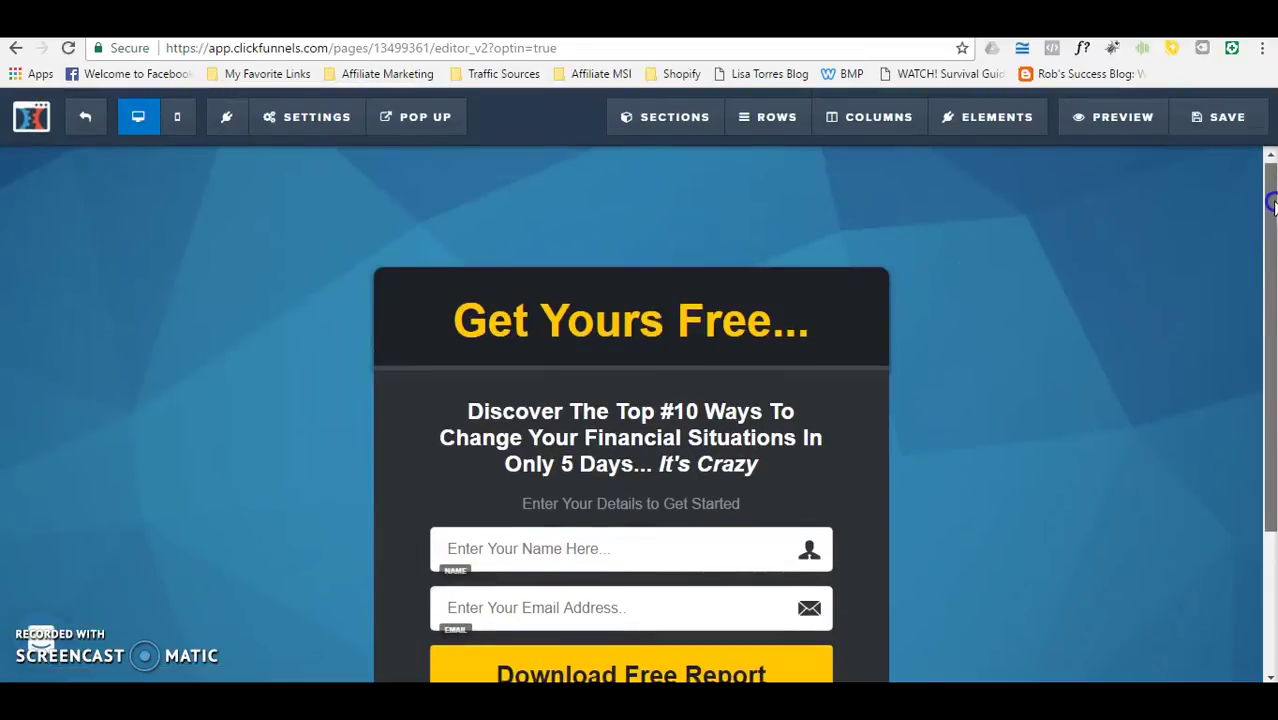
{"action": "left_click_drag", "start_coordinate": [1264, 212], "coordinate": [1258, 333]}
{"action": "scroll", "coordinate": [1252, 366], "scroll_direction": "up", "scroll_amount": 2}
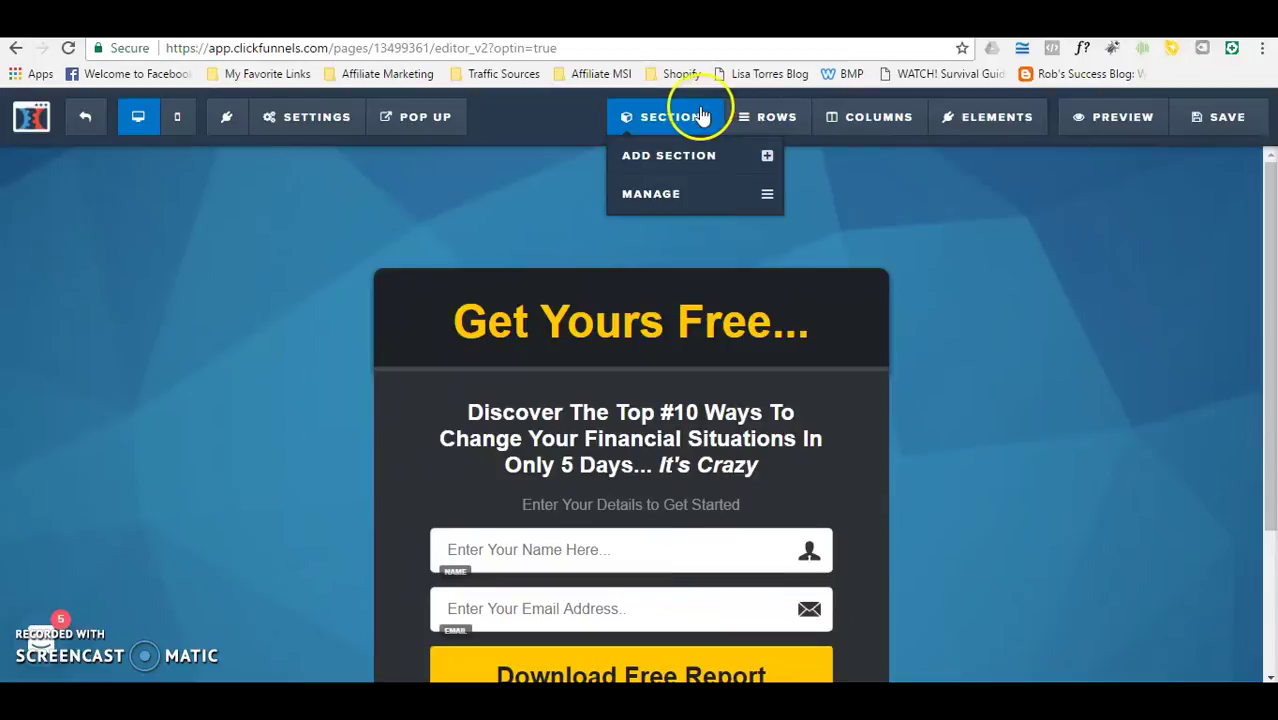
{"action": "mouse_move", "coordinate": [957, 125]}
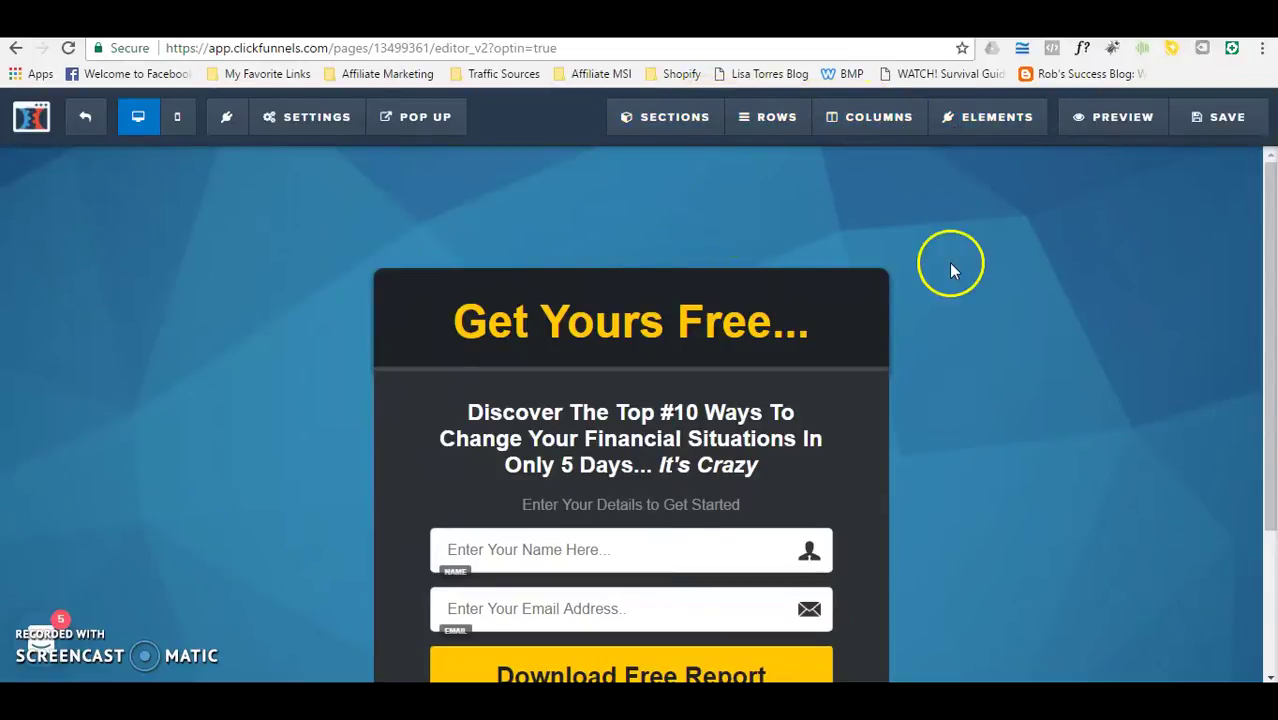
{"action": "mouse_move", "coordinate": [639, 116]}
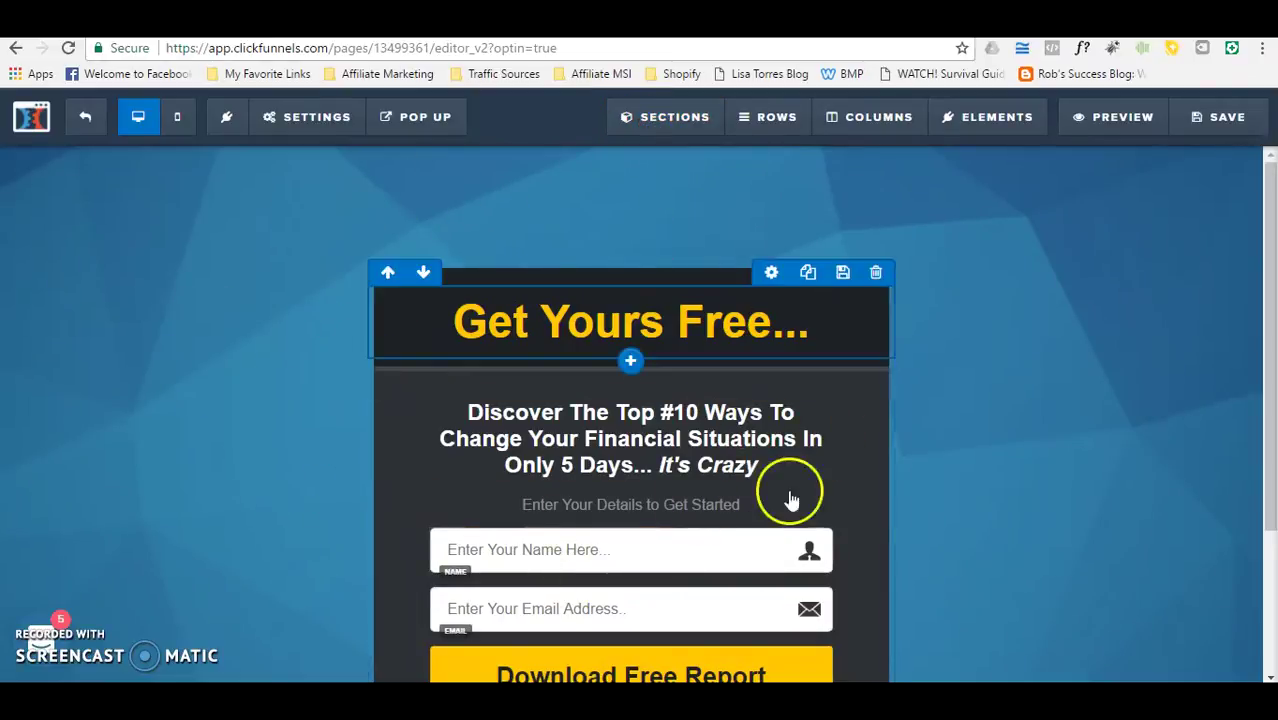
{"action": "mouse_move", "coordinate": [762, 387]}
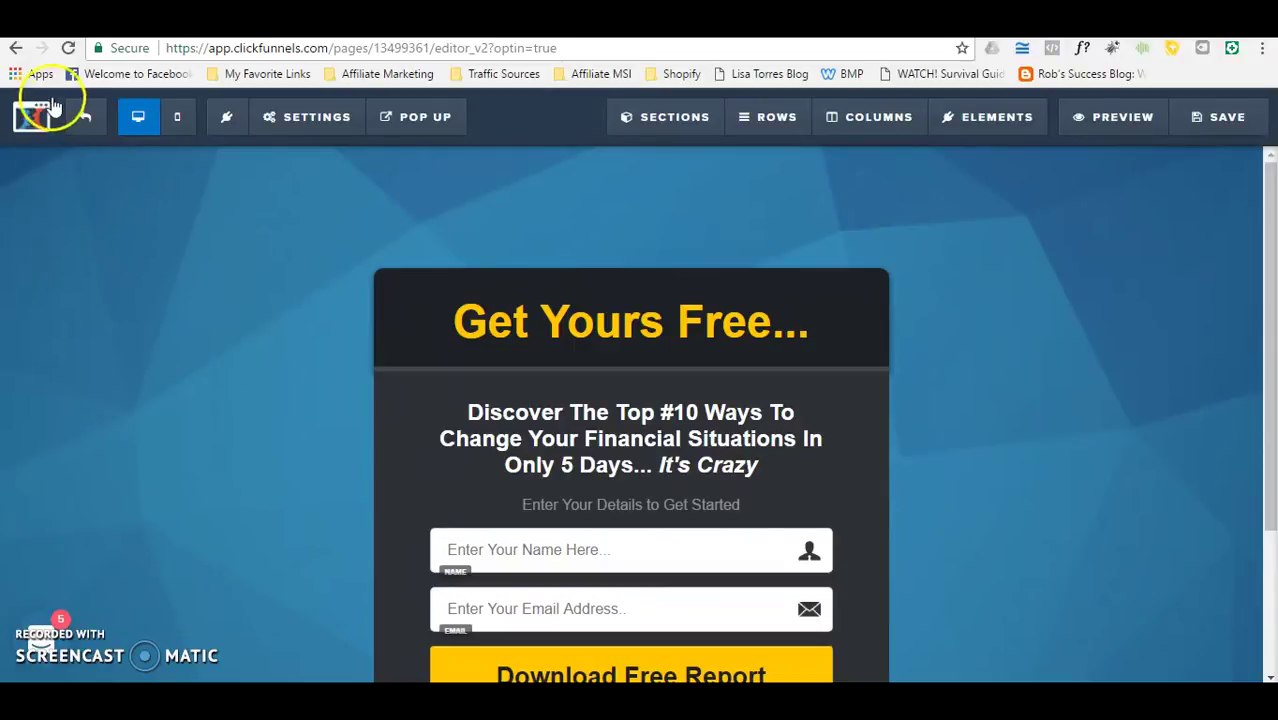
Step: Exit the editor and delete the Opt in step and its pages from the Demo funnel
{"action": "left_click", "coordinate": [86, 128]}
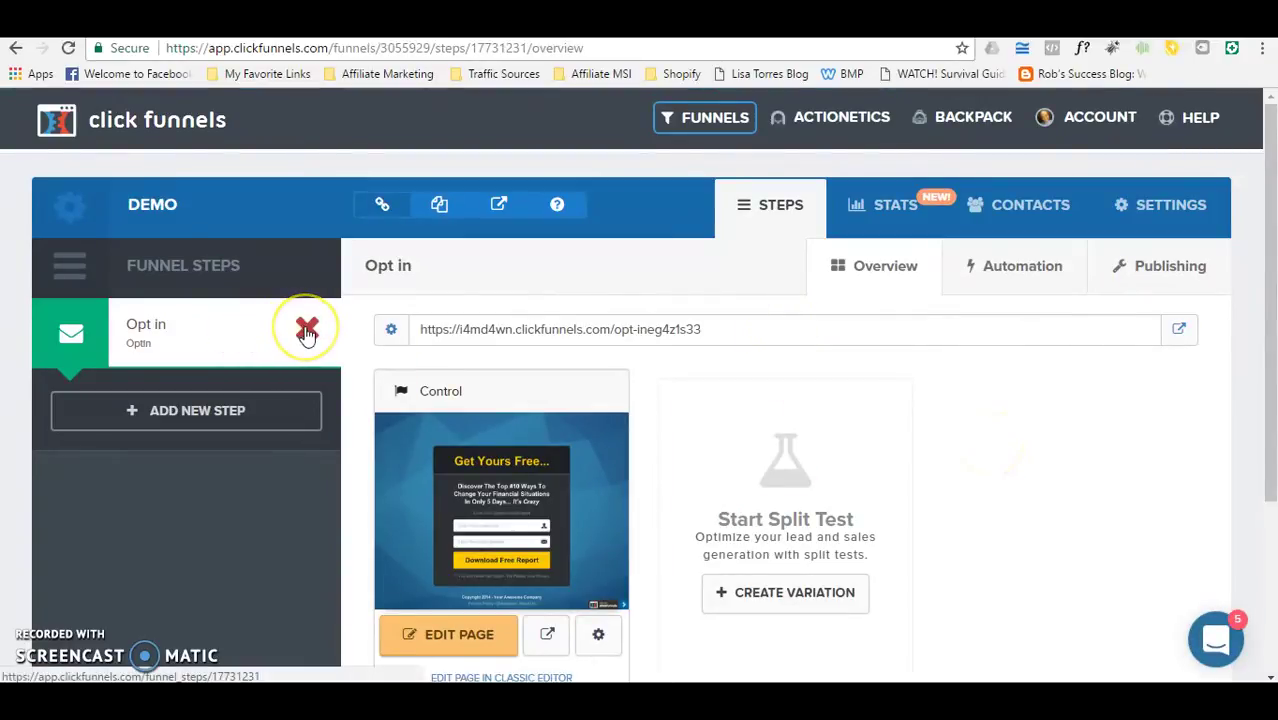
{"action": "left_click", "coordinate": [307, 331]}
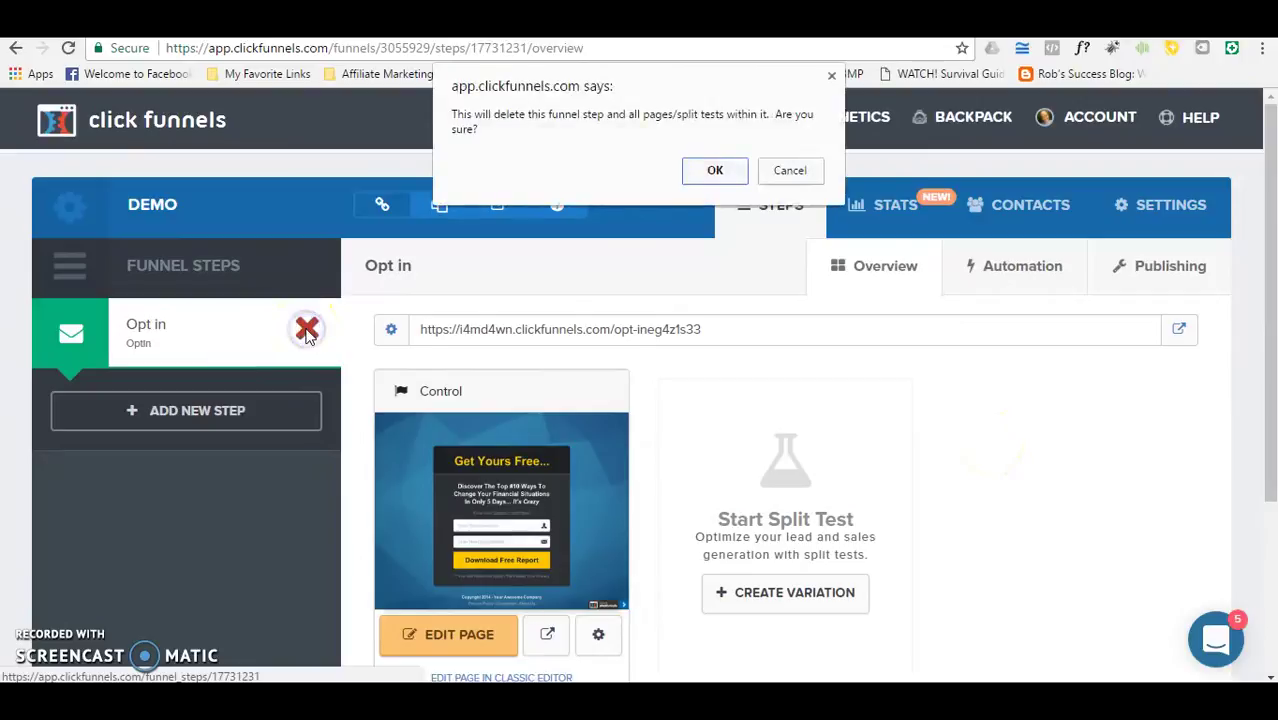
{"action": "left_click", "coordinate": [712, 170]}
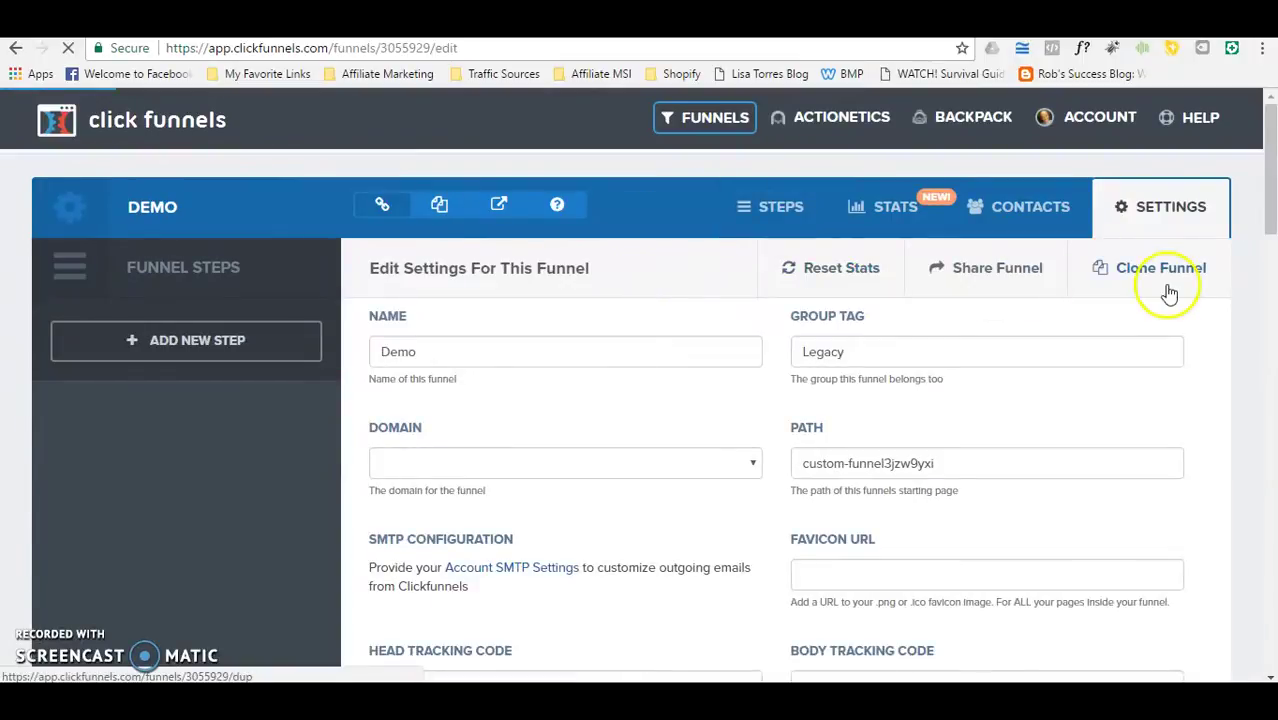
Step: Create a new funnel step named 'Opt in' in the Demo funnel
{"action": "left_click", "coordinate": [101, 340]}
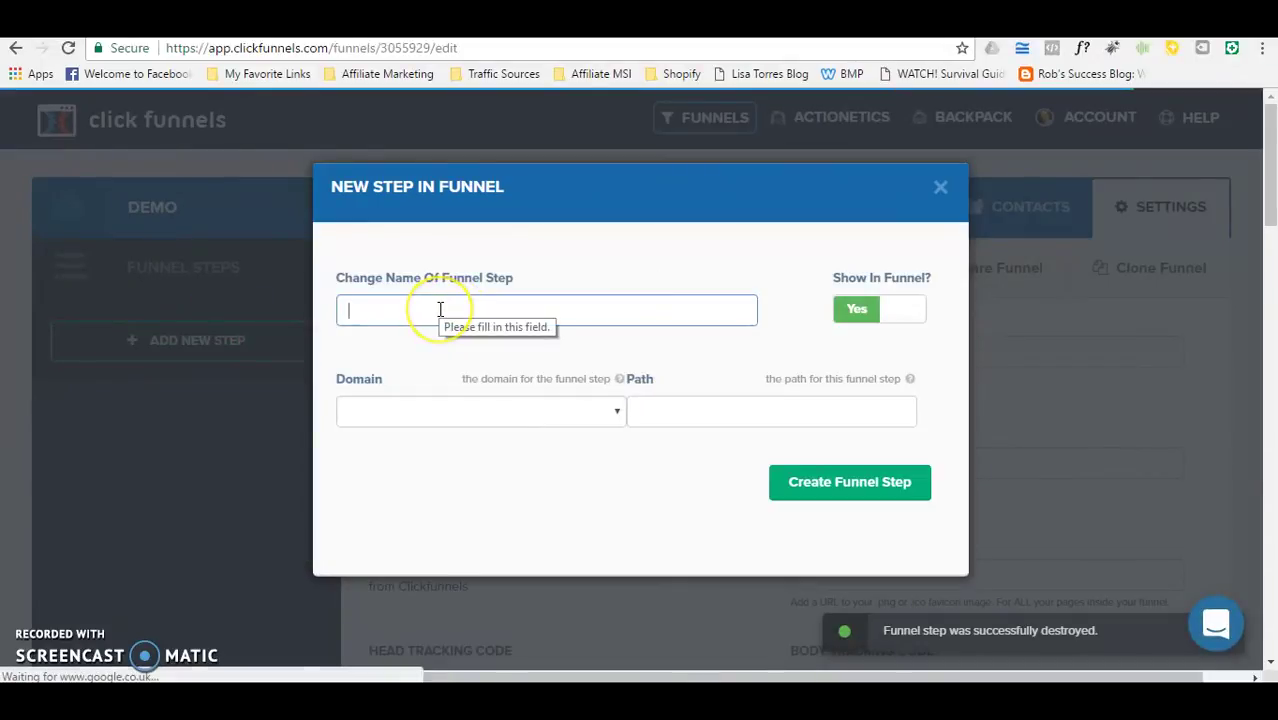
{"action": "type", "text": "Opt in"}
{"action": "left_click", "coordinate": [870, 478]}
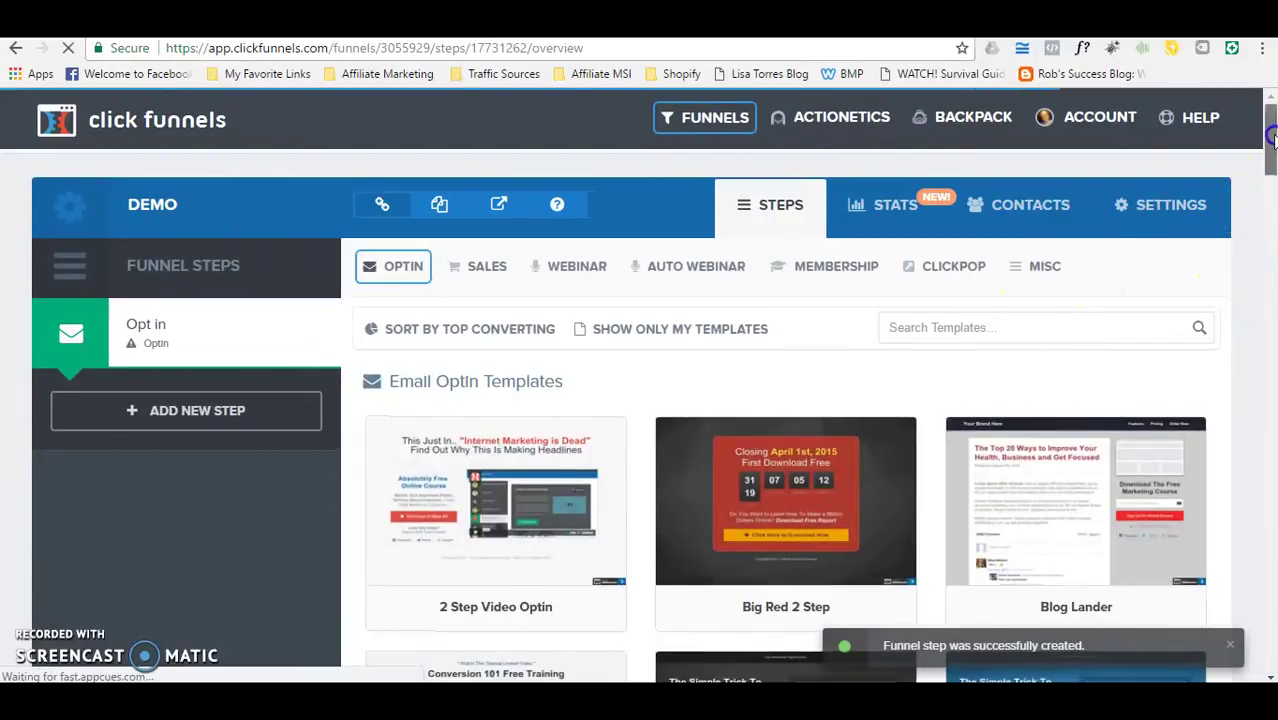
Step: Select the Optin Blank Start template as the new Opt in step's Control page
{"action": "left_click_drag", "start_coordinate": [1271, 174], "coordinate": [1272, 568]}
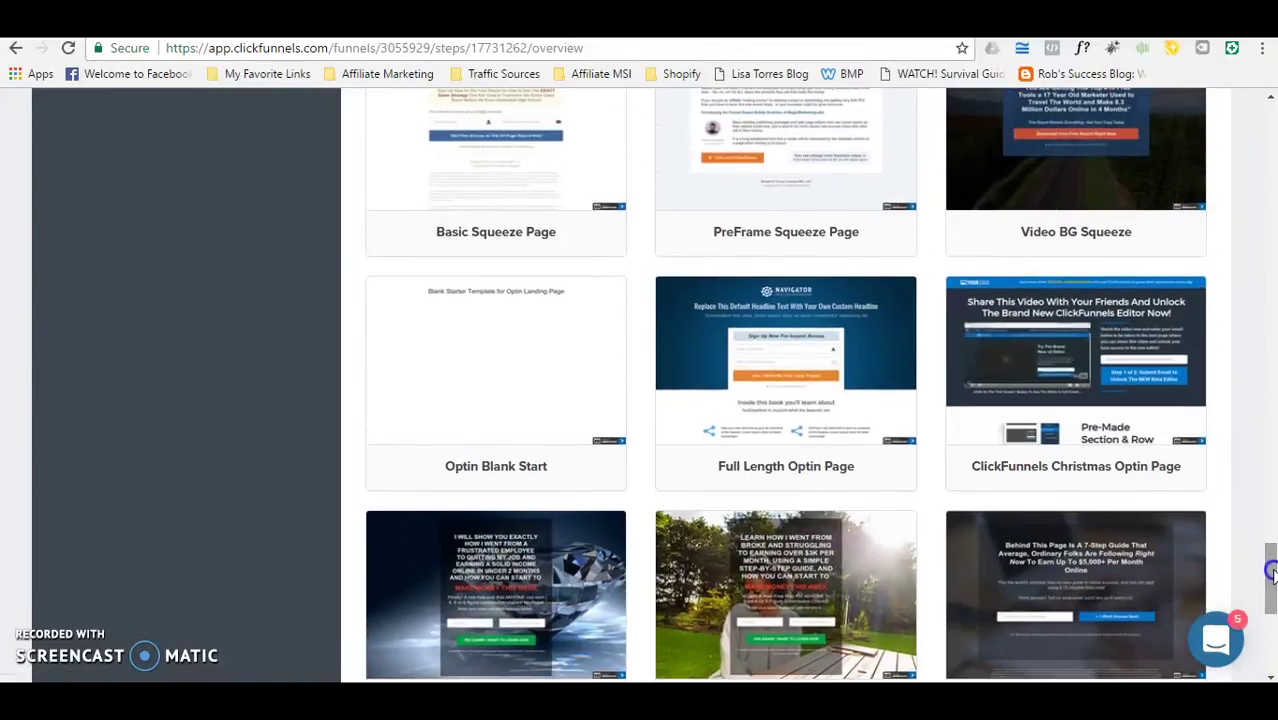
{"action": "mouse_move", "coordinate": [591, 386]}
{"action": "left_click", "coordinate": [472, 365]}
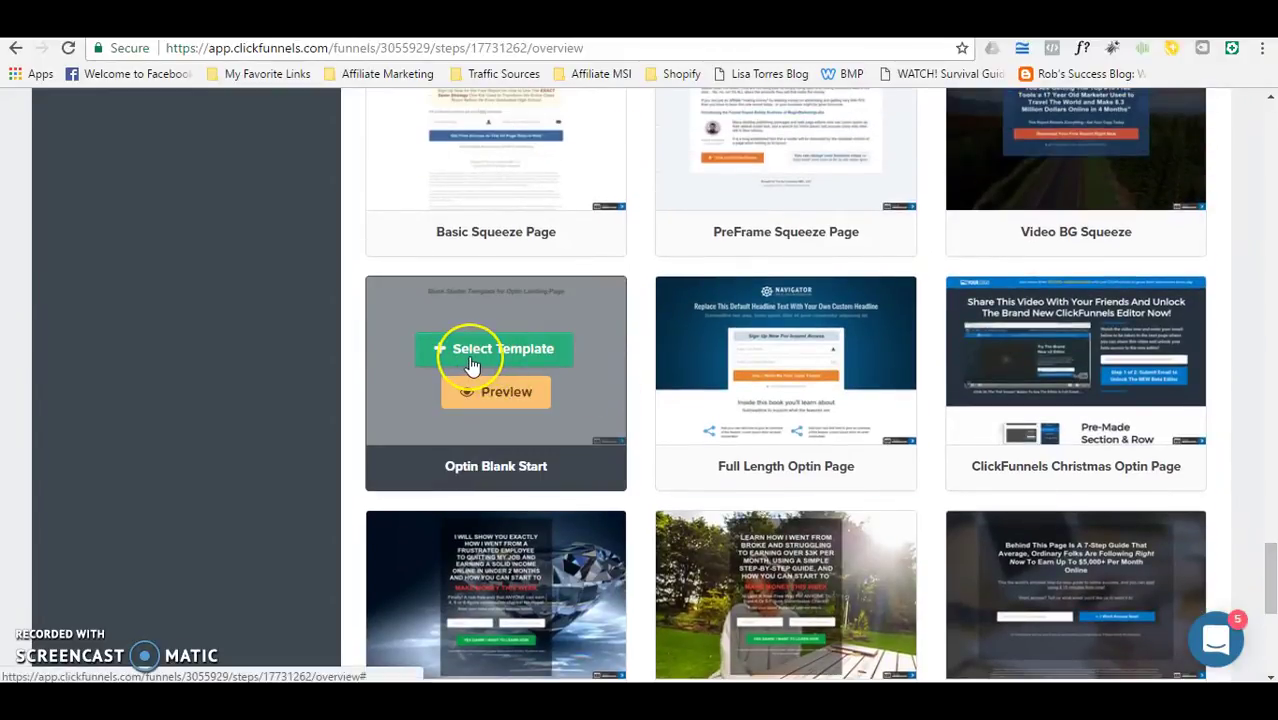
{"action": "left_click", "coordinate": [504, 436]}
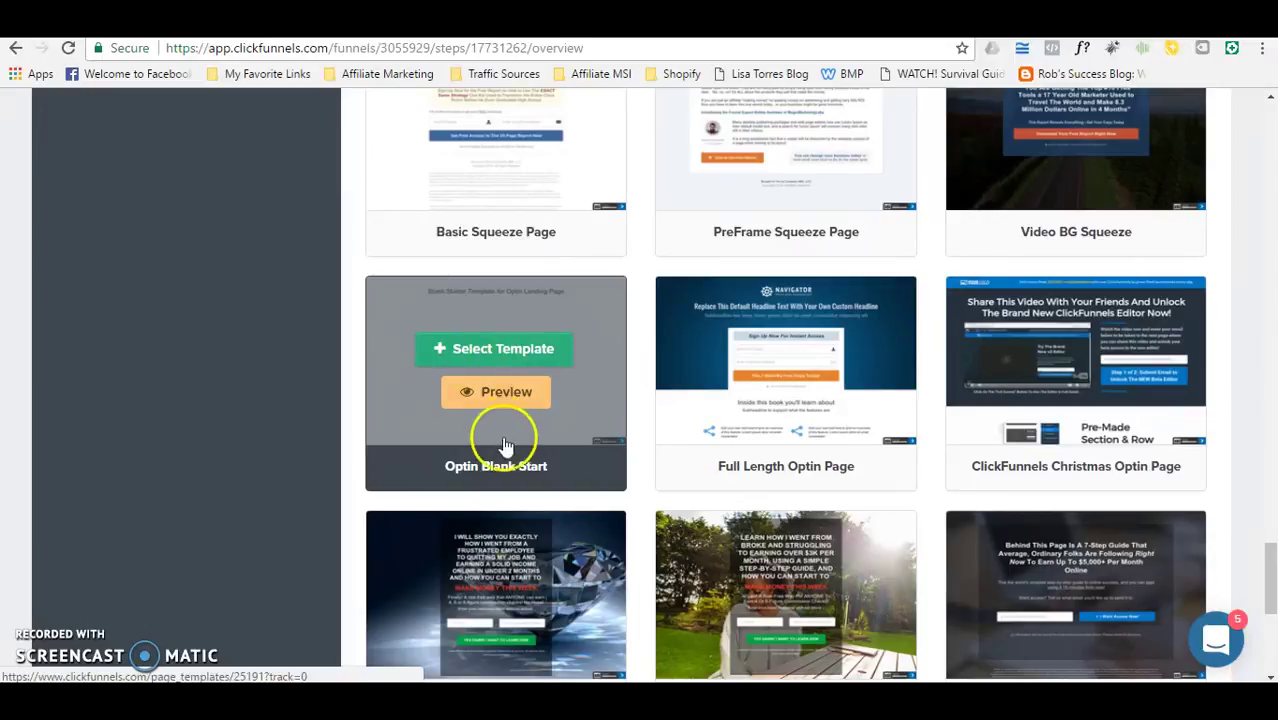
{"action": "left_click", "coordinate": [482, 342]}
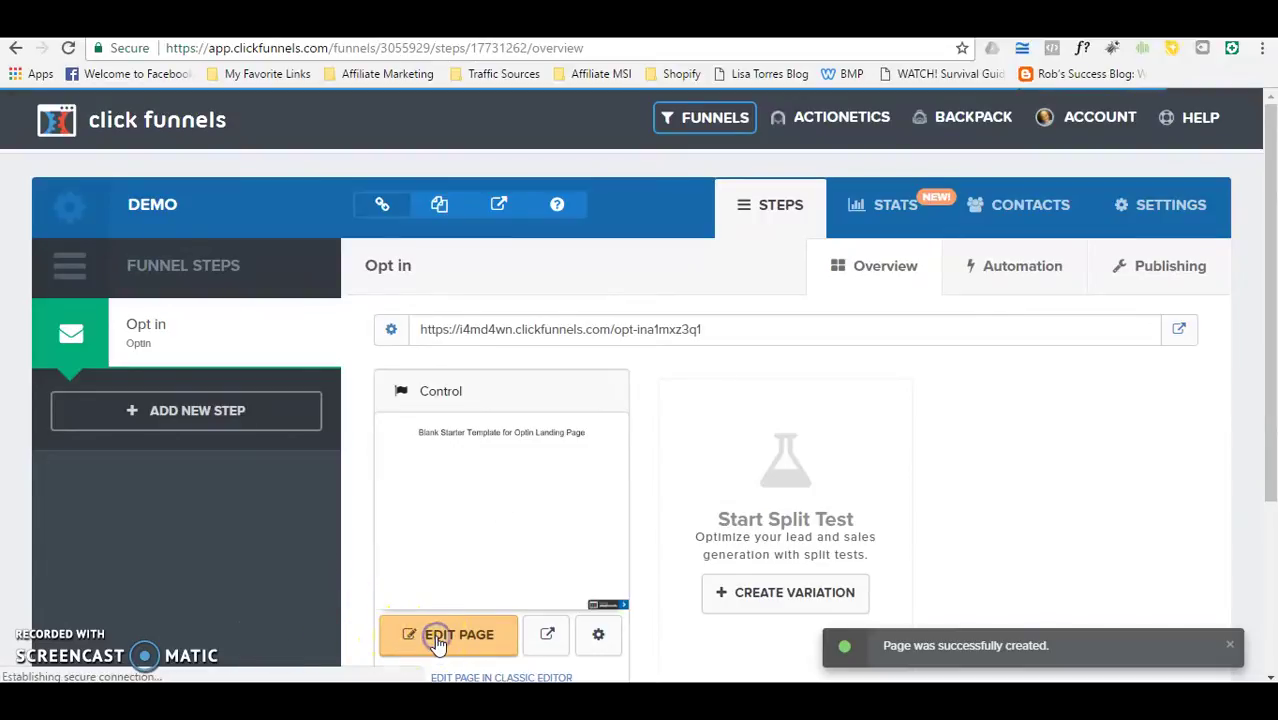
Step: Open the Control variation's Blank Starter Template page in the editor
{"action": "left_click", "coordinate": [436, 638]}
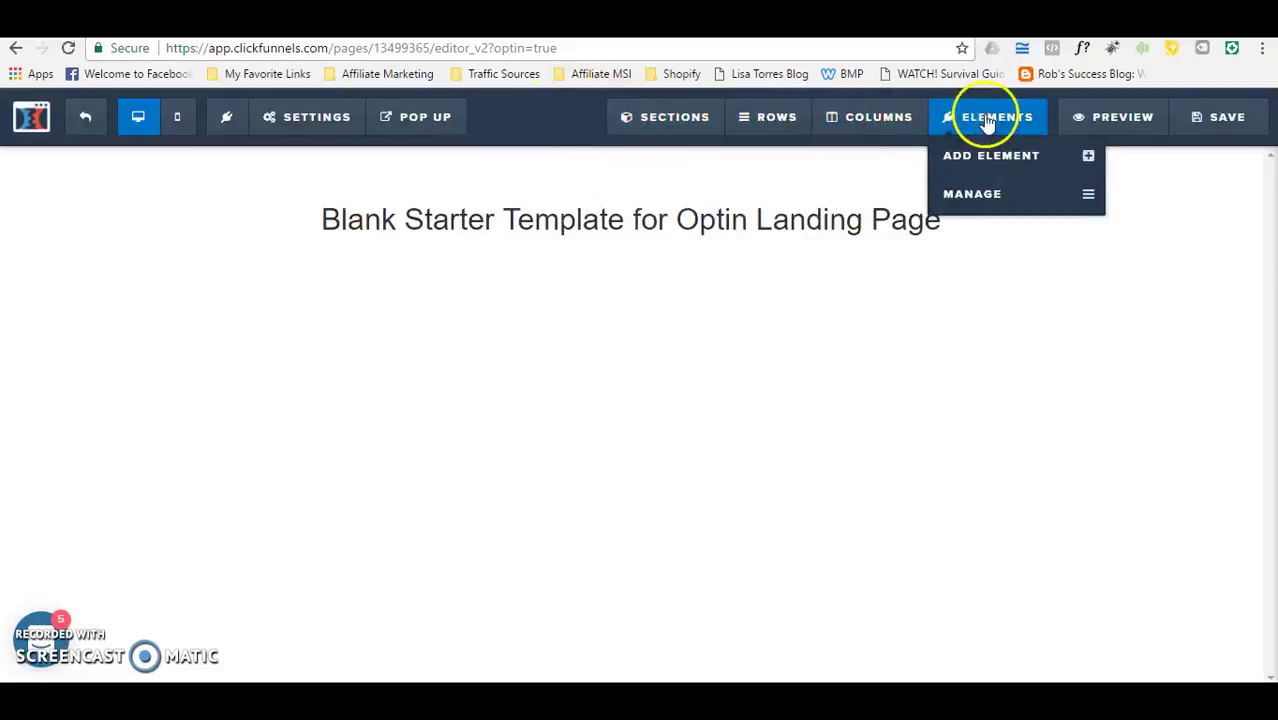
{"action": "mouse_move", "coordinate": [654, 124]}
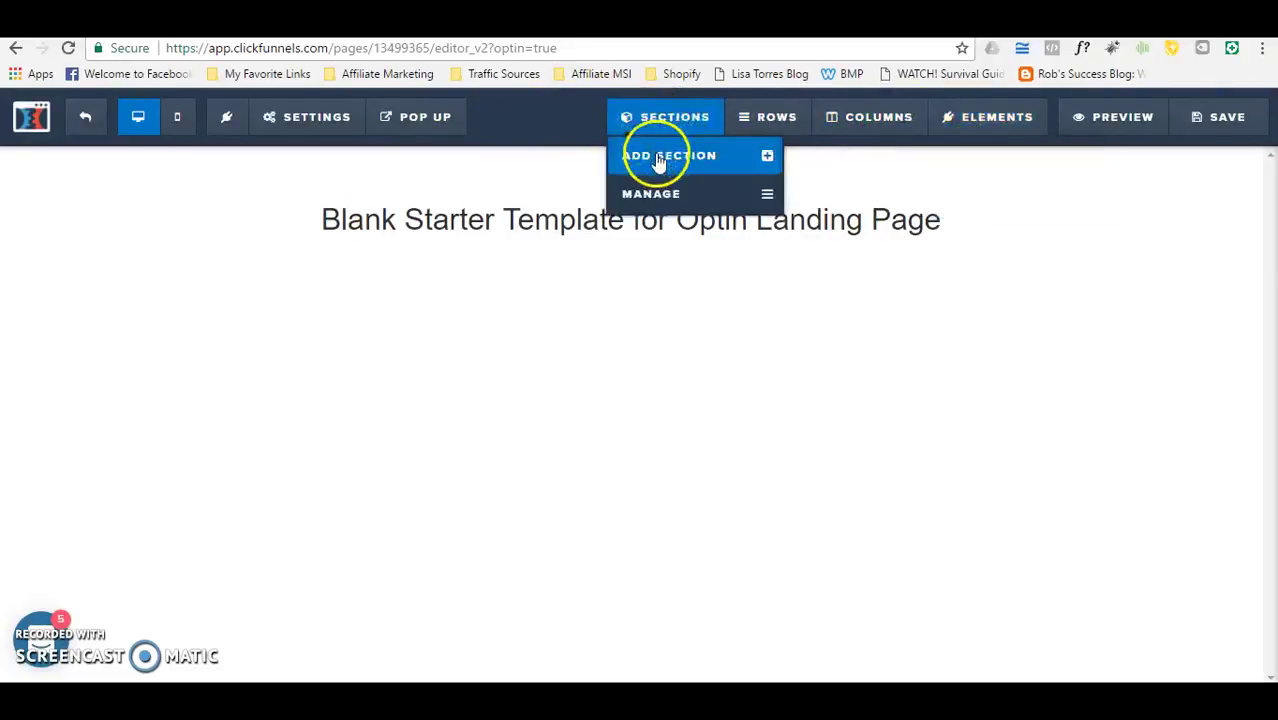
Step: Place a Full Width section layout above the 'Blank Starter Template' heading
{"action": "left_click", "coordinate": [656, 158]}
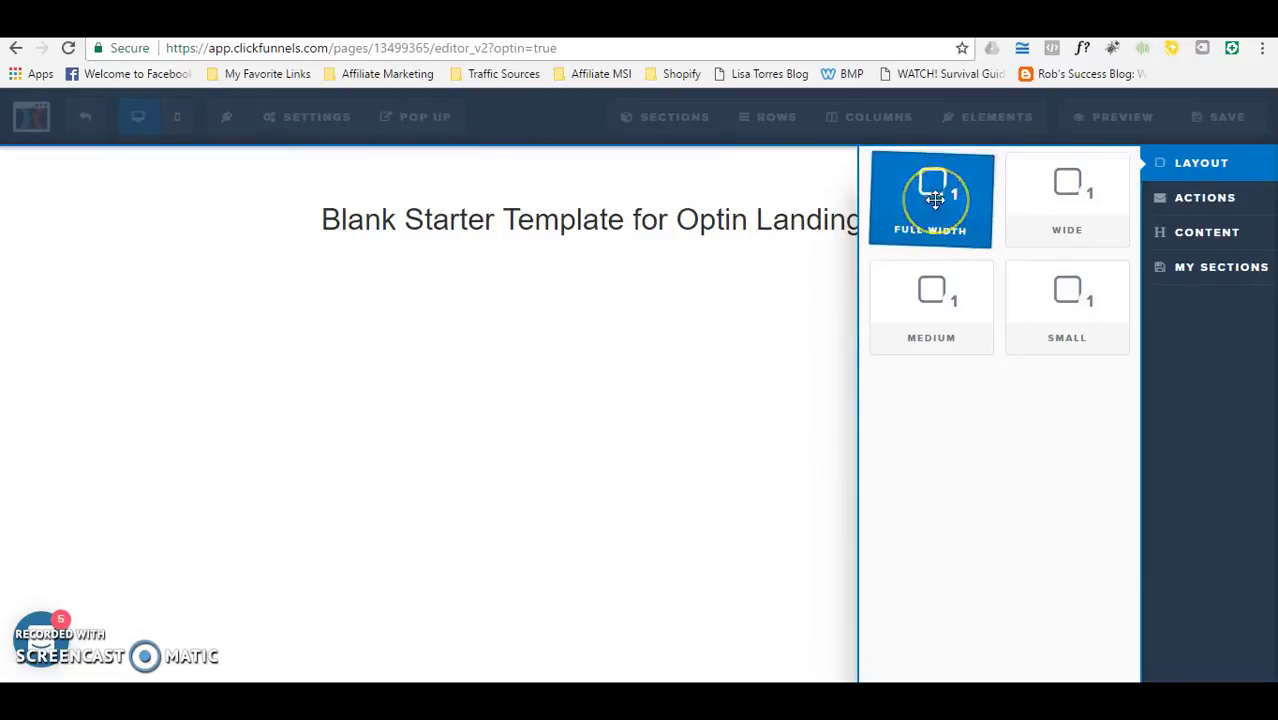
{"action": "left_click", "coordinate": [1086, 230]}
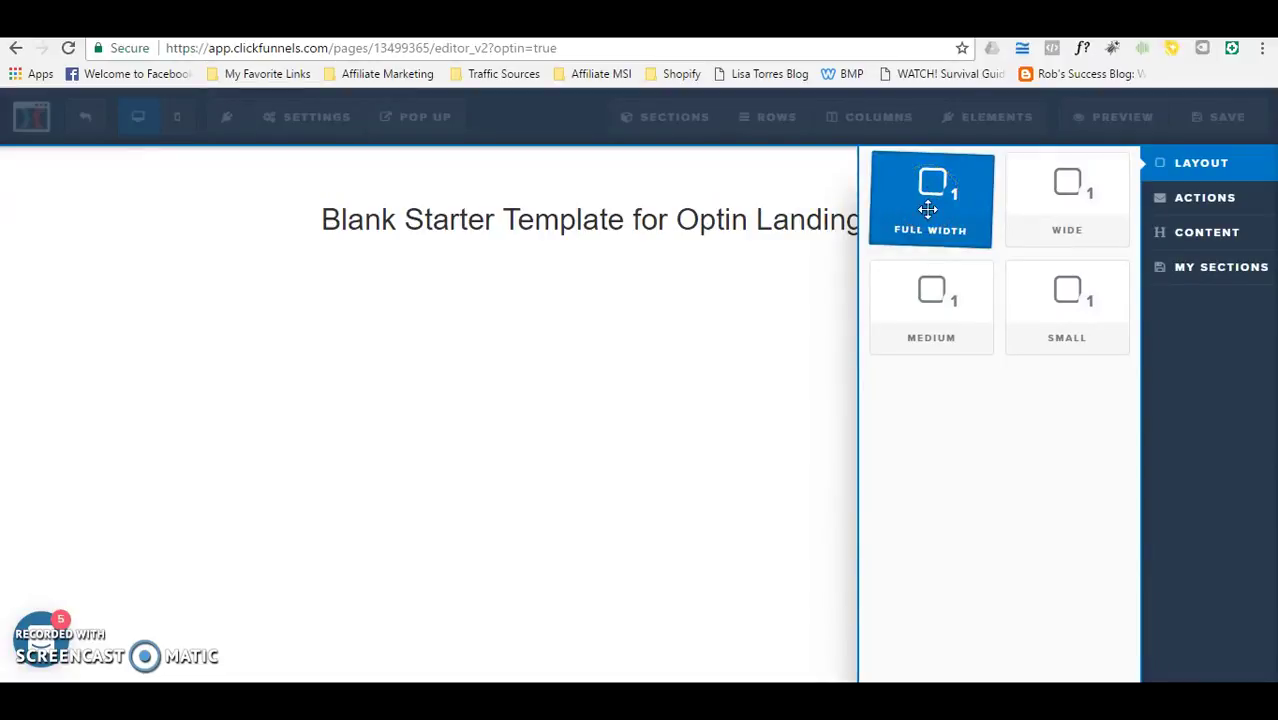
{"action": "left_click_drag", "start_coordinate": [928, 208], "coordinate": [728, 170]}
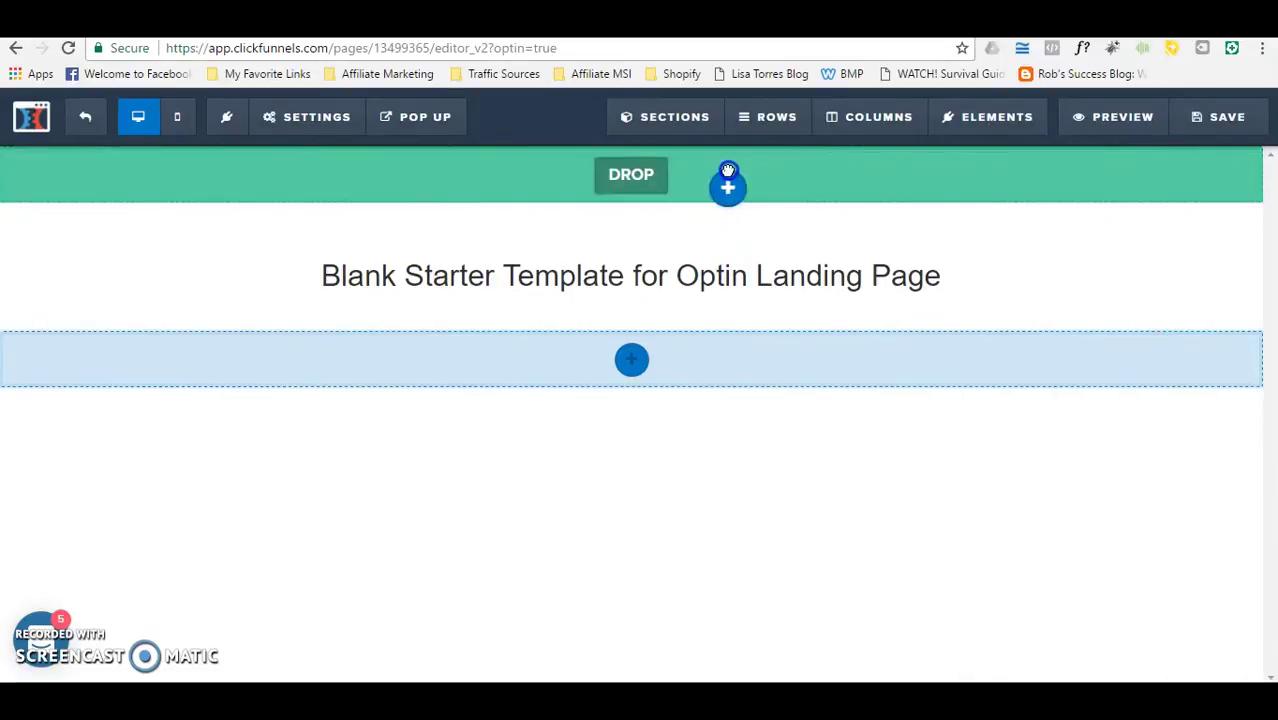
{"action": "left_click_drag", "start_coordinate": [728, 170], "coordinate": [728, 172]}
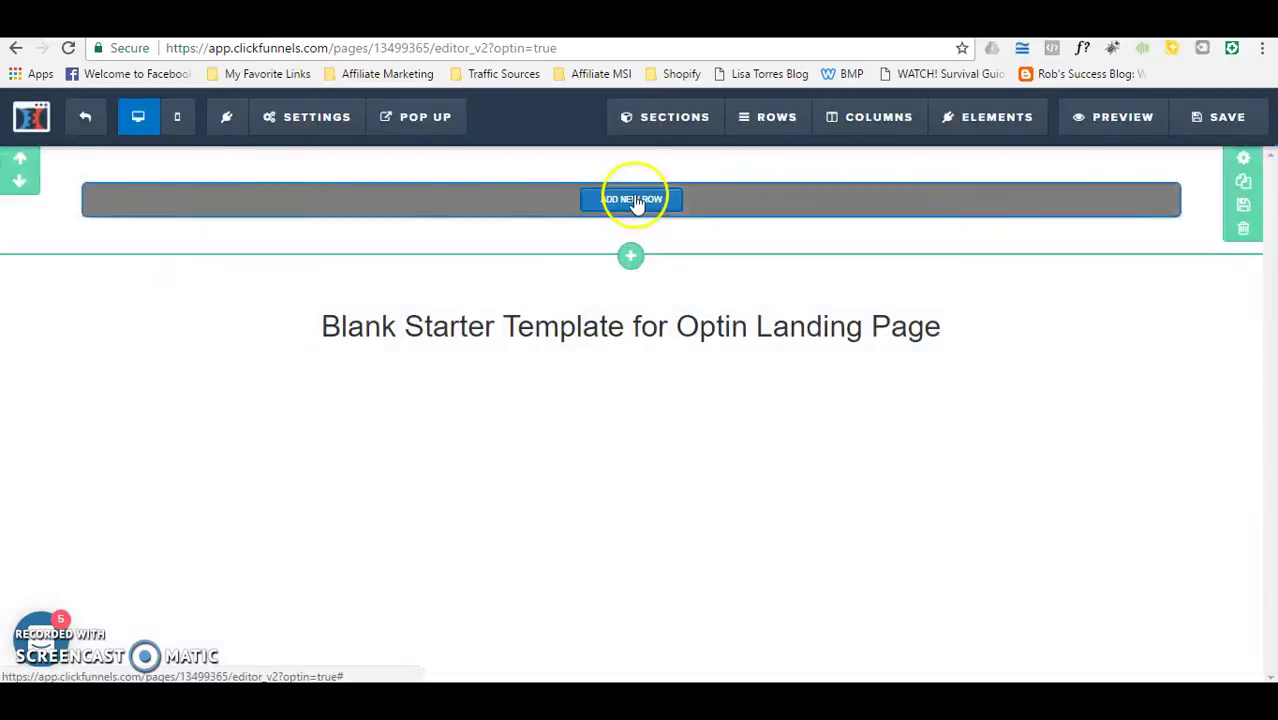
Step: Add a 1 Column row holding a Headline element to the new top section
{"action": "left_click", "coordinate": [634, 204]}
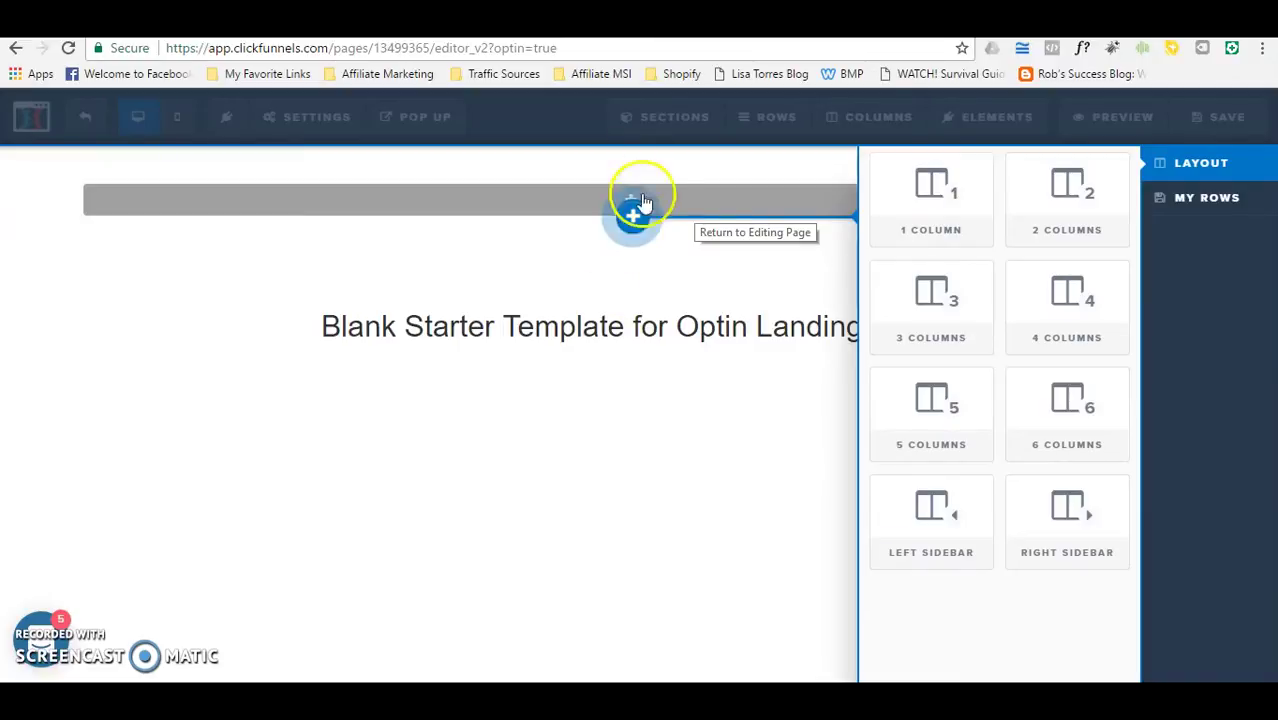
{"action": "left_click", "coordinate": [940, 207]}
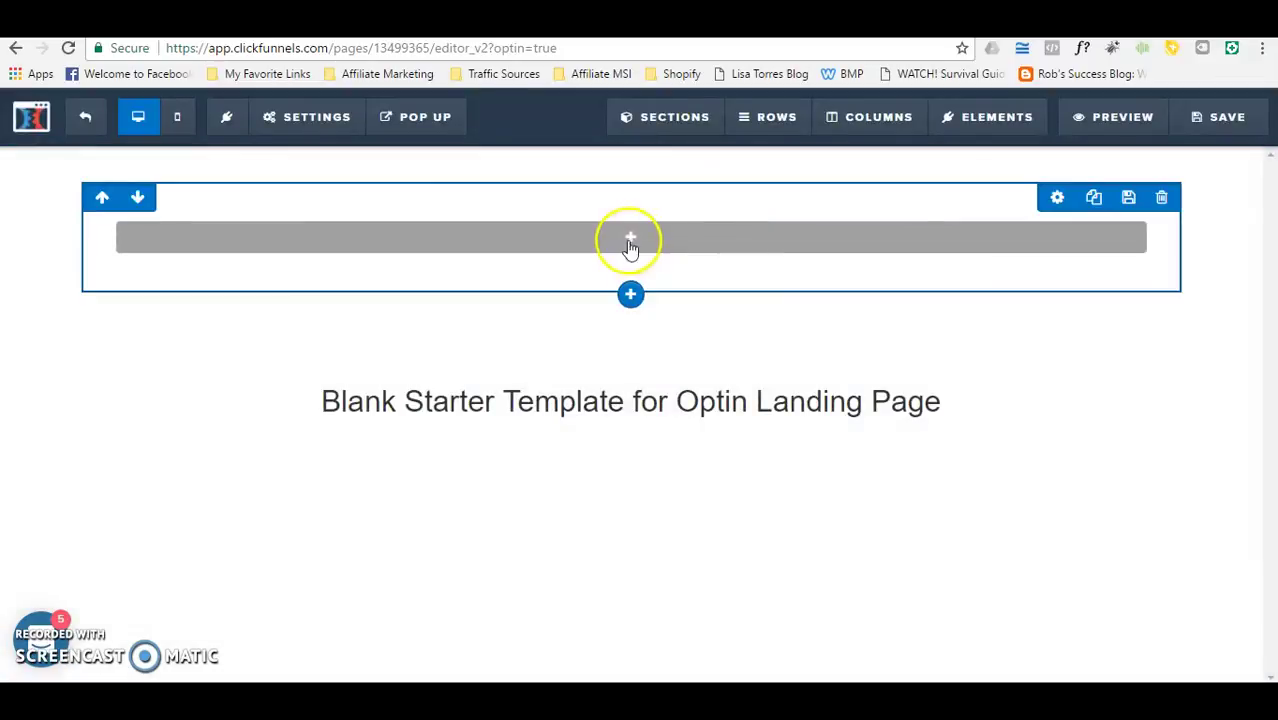
{"action": "left_click", "coordinate": [647, 244]}
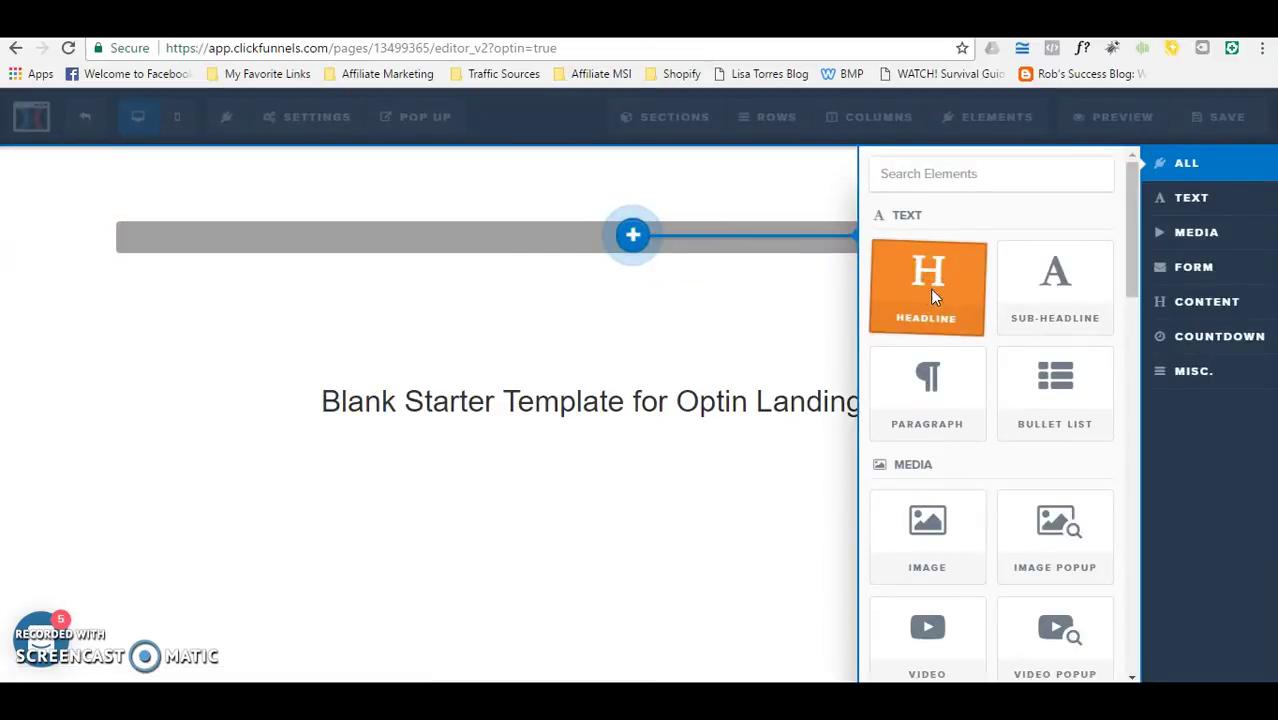
{"action": "left_click", "coordinate": [930, 288]}
{"action": "left_click", "coordinate": [707, 236]}
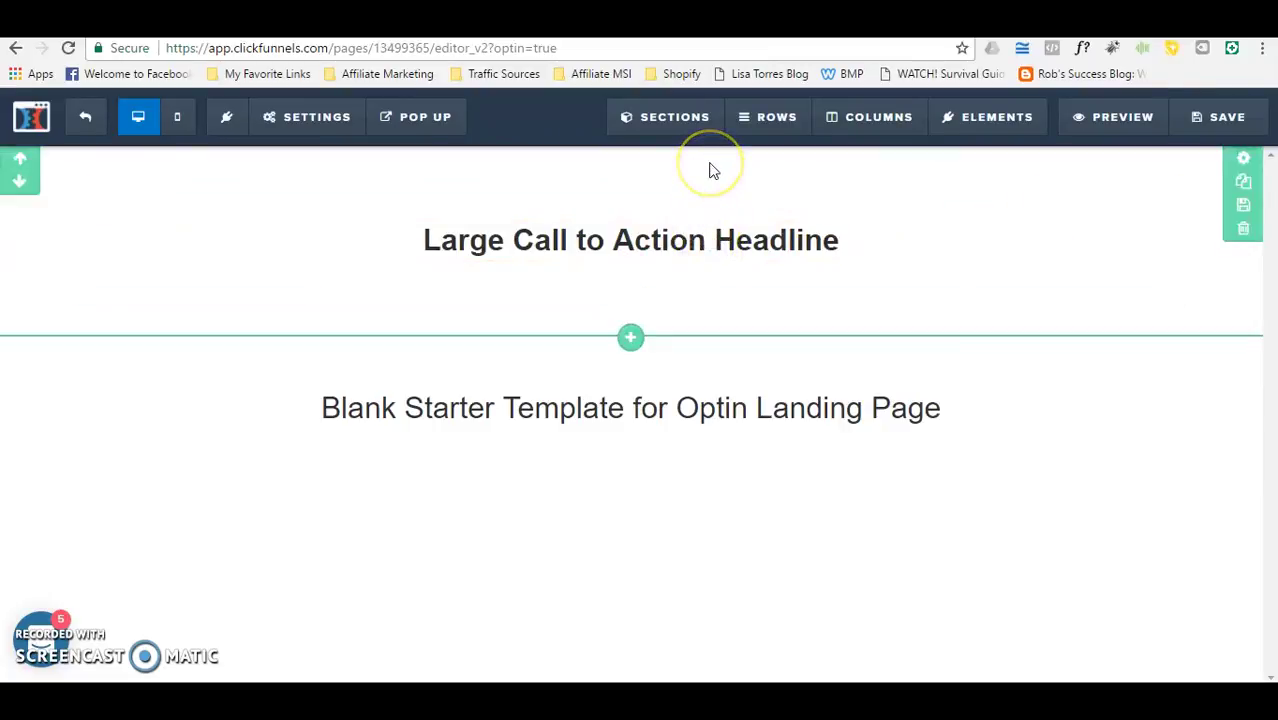
Step: Delete the row containing the Large Call to Action Headline
{"action": "left_click", "coordinate": [699, 185]}
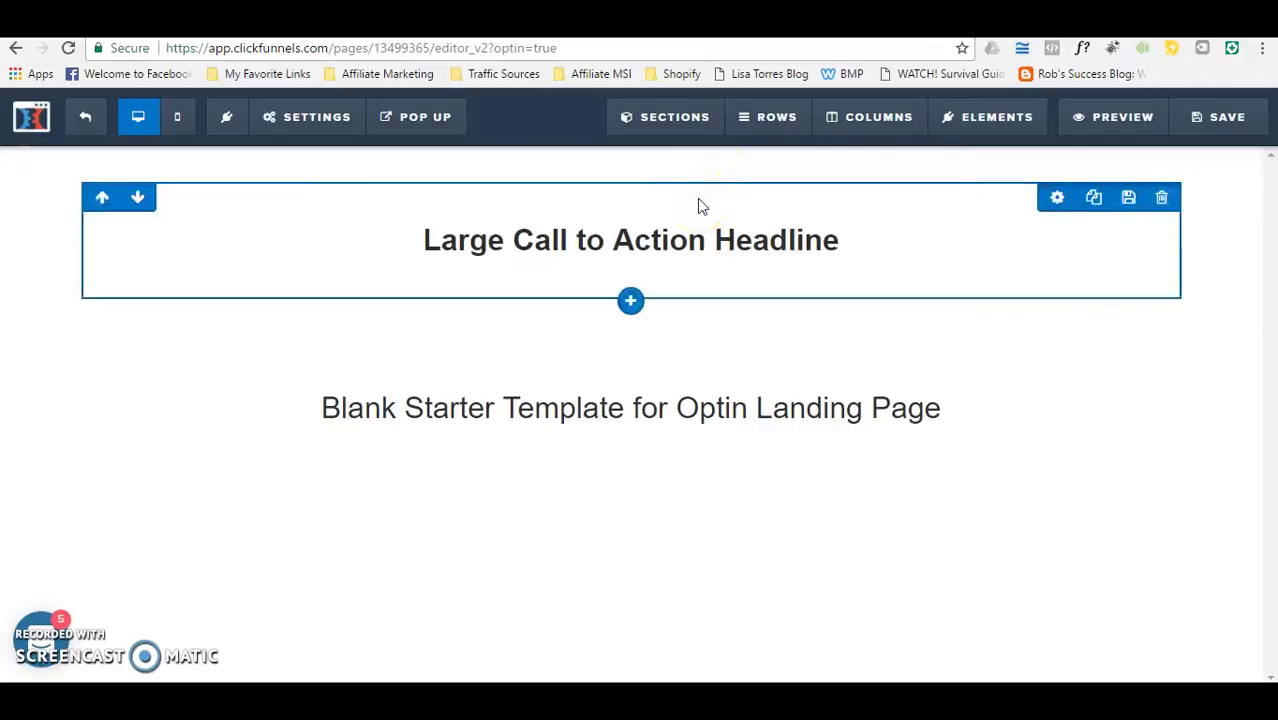
{"action": "left_click", "coordinate": [770, 248]}
{"action": "left_click", "coordinate": [1161, 199]}
{"action": "key", "text": "Return"}
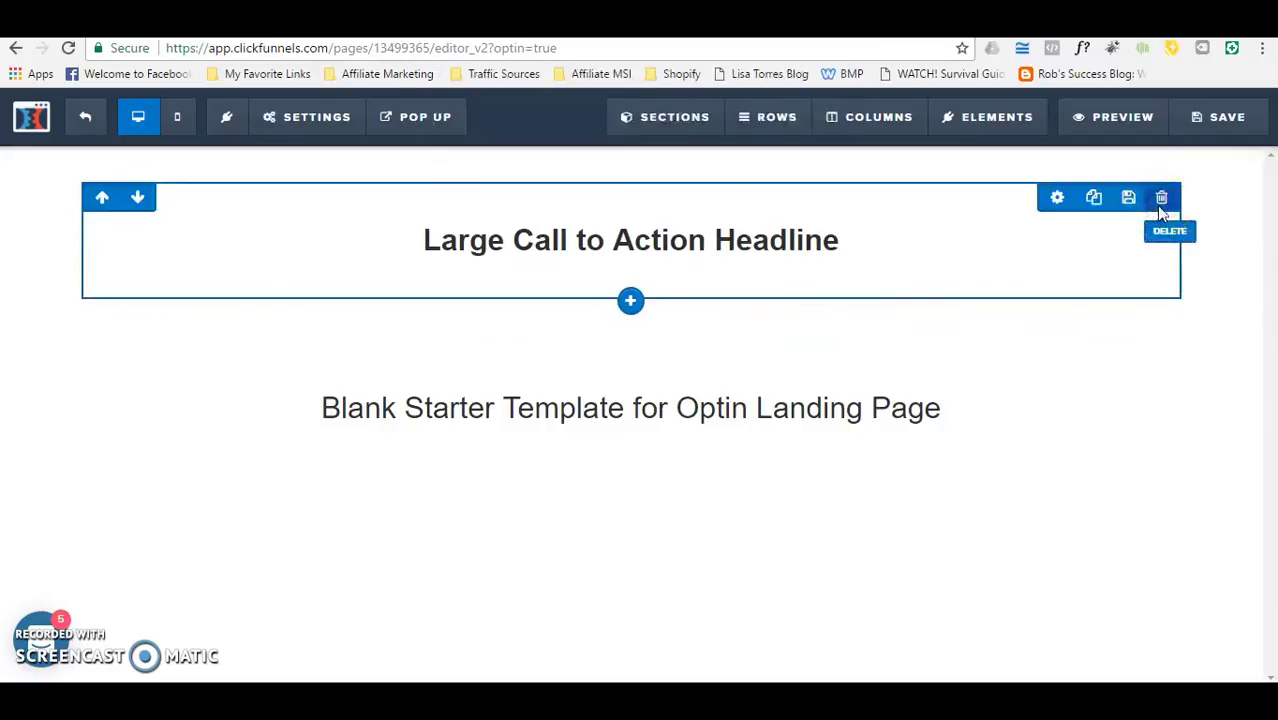
Step: Add a 2 Columns row to the section, then delete it again
{"action": "left_click", "coordinate": [622, 199]}
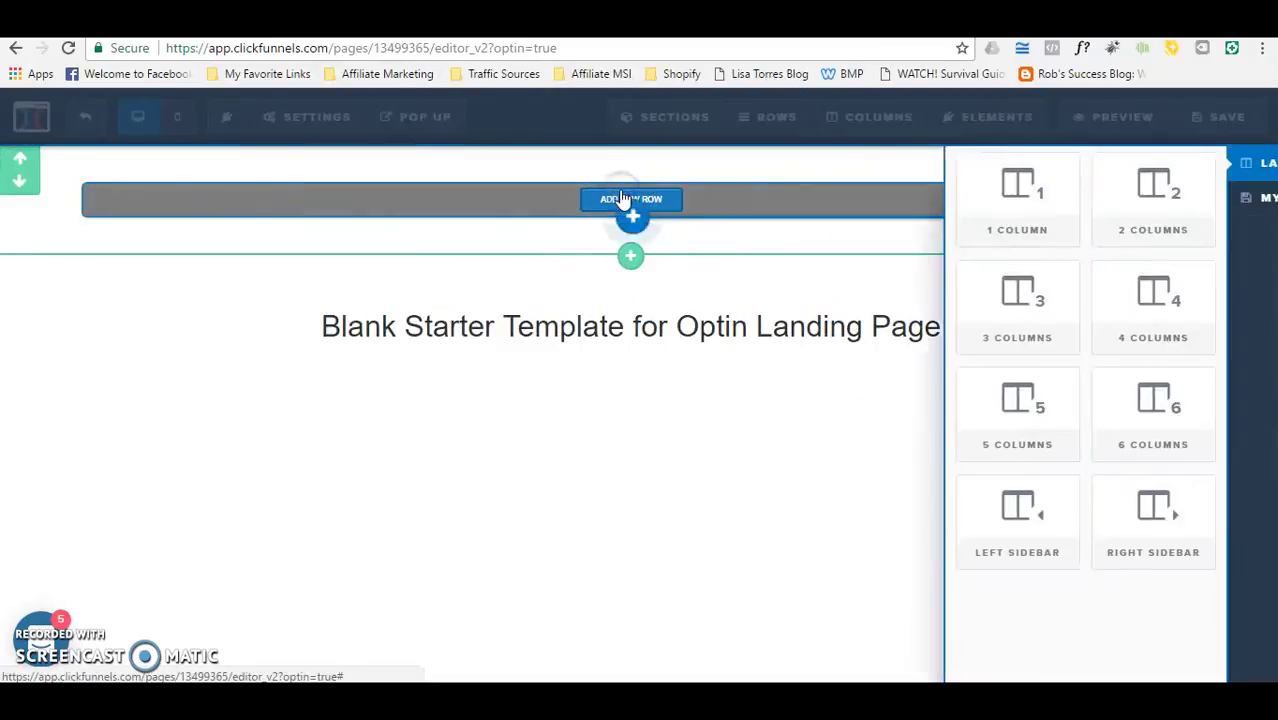
{"action": "left_click", "coordinate": [1051, 210]}
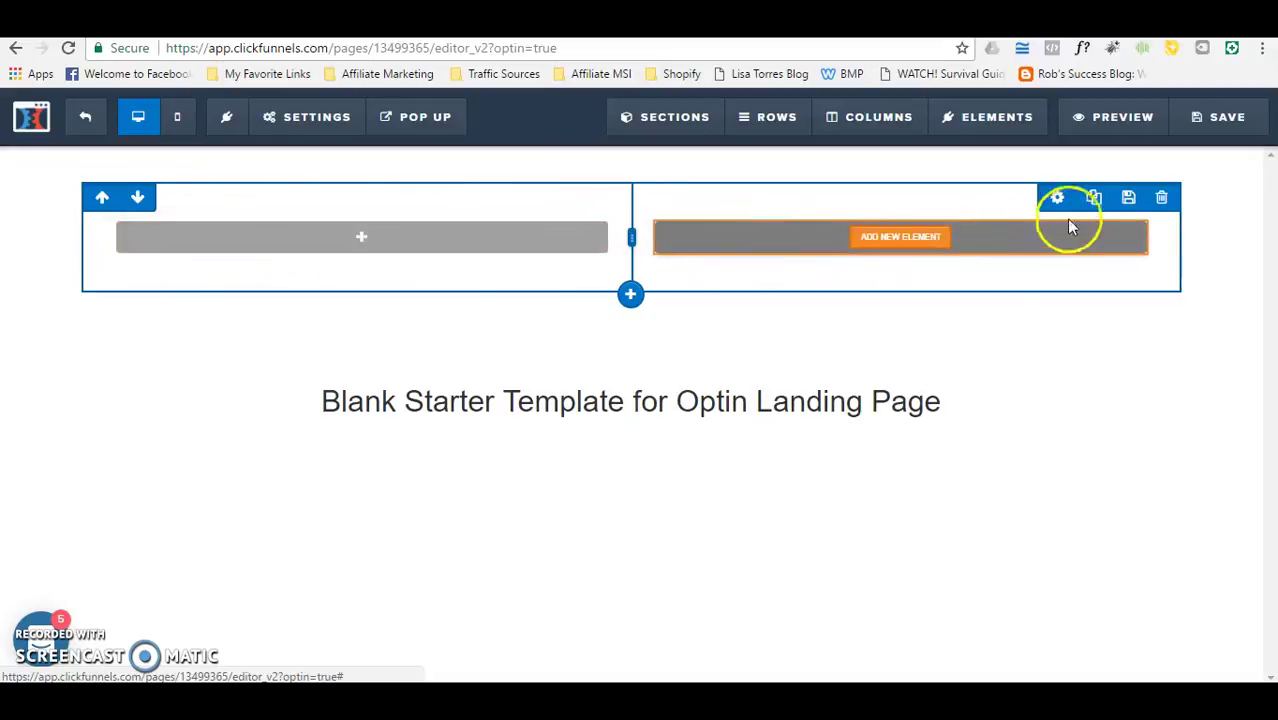
{"action": "left_click", "coordinate": [1163, 199]}
{"action": "key", "text": "Escape"}
Step: Add a 1 Column row to the empty top section and insert a Headline element
{"action": "left_click", "coordinate": [655, 204]}
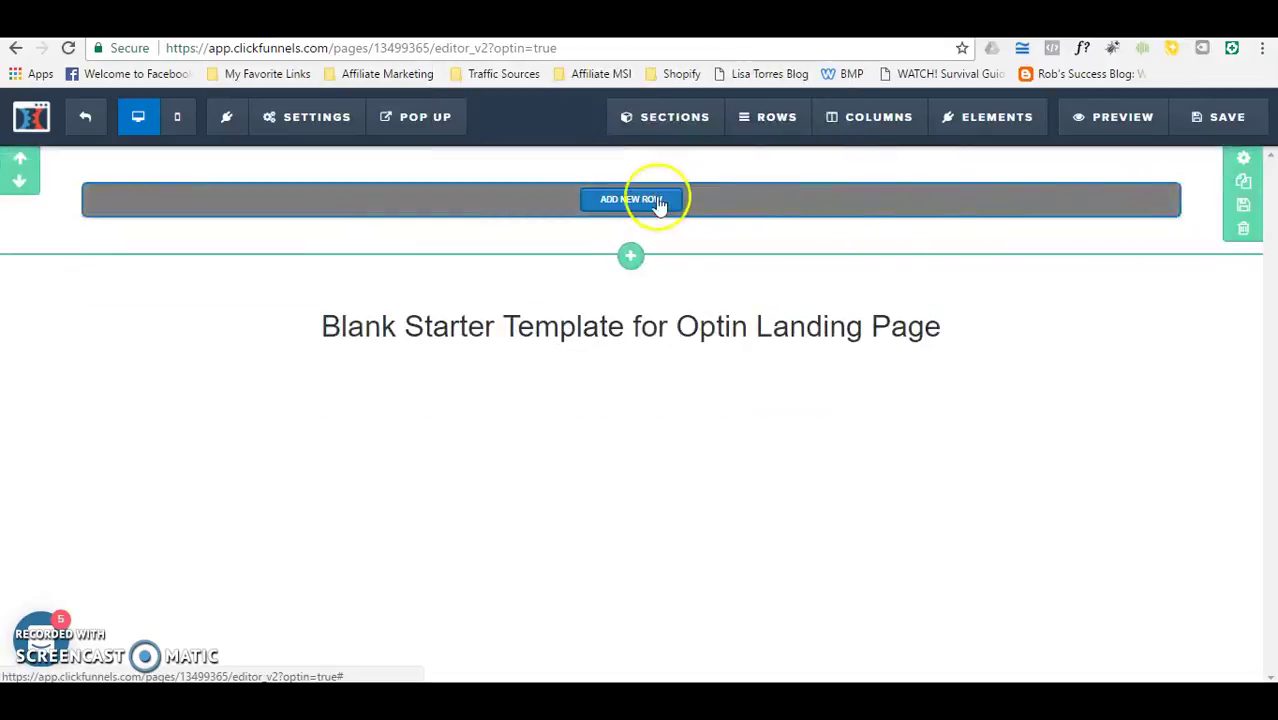
{"action": "left_click", "coordinate": [922, 208]}
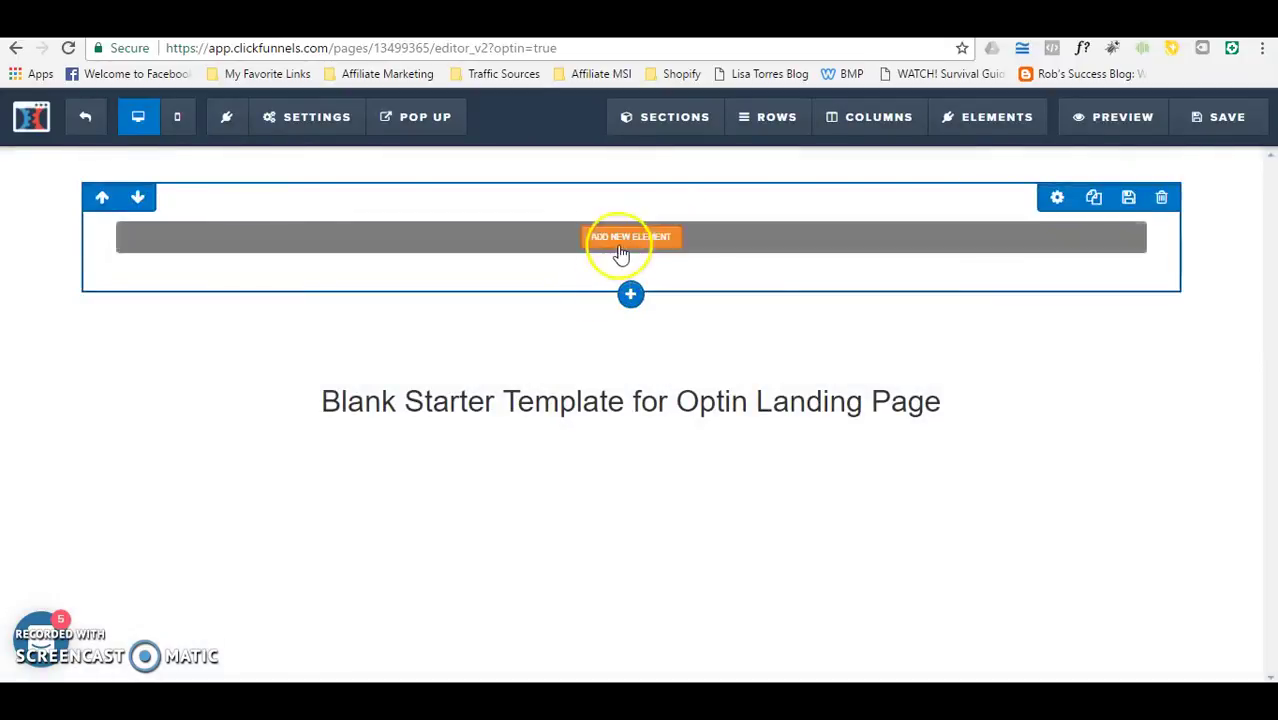
{"action": "left_click", "coordinate": [632, 240]}
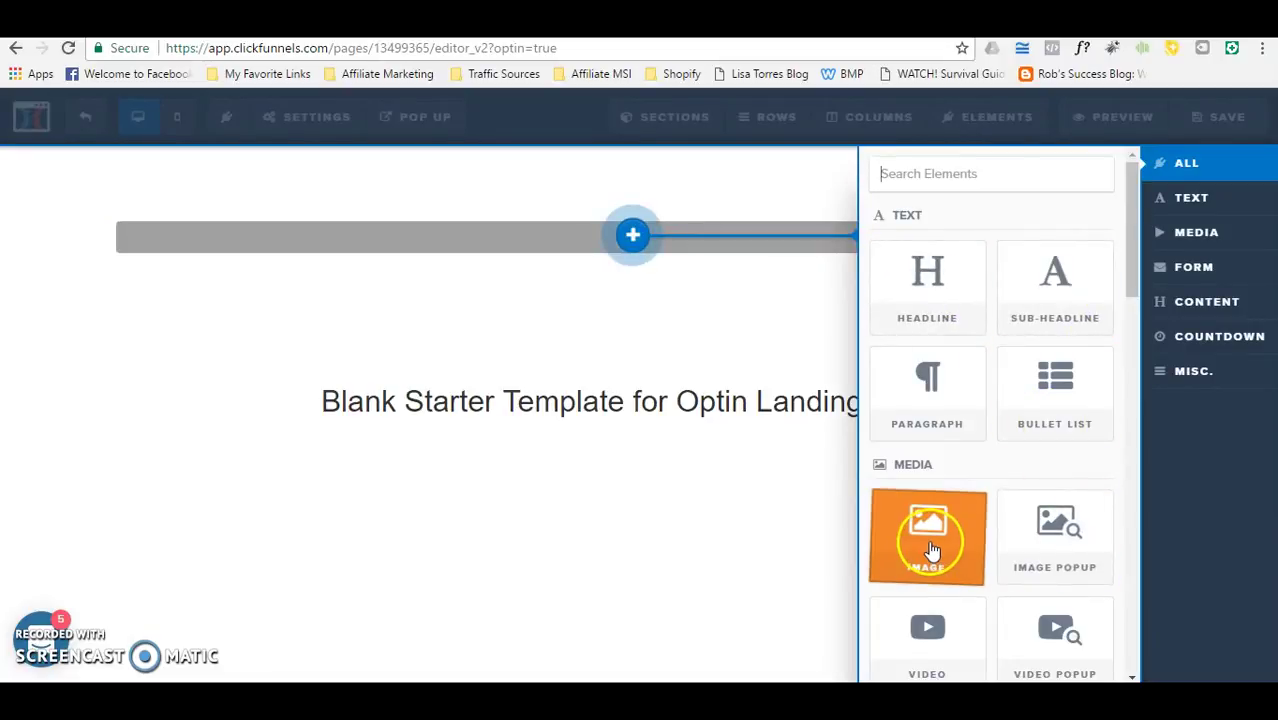
{"action": "left_click", "coordinate": [1134, 283]}
{"action": "left_click_drag", "start_coordinate": [1134, 283], "coordinate": [1148, 276]}
{"action": "left_click", "coordinate": [937, 297]}
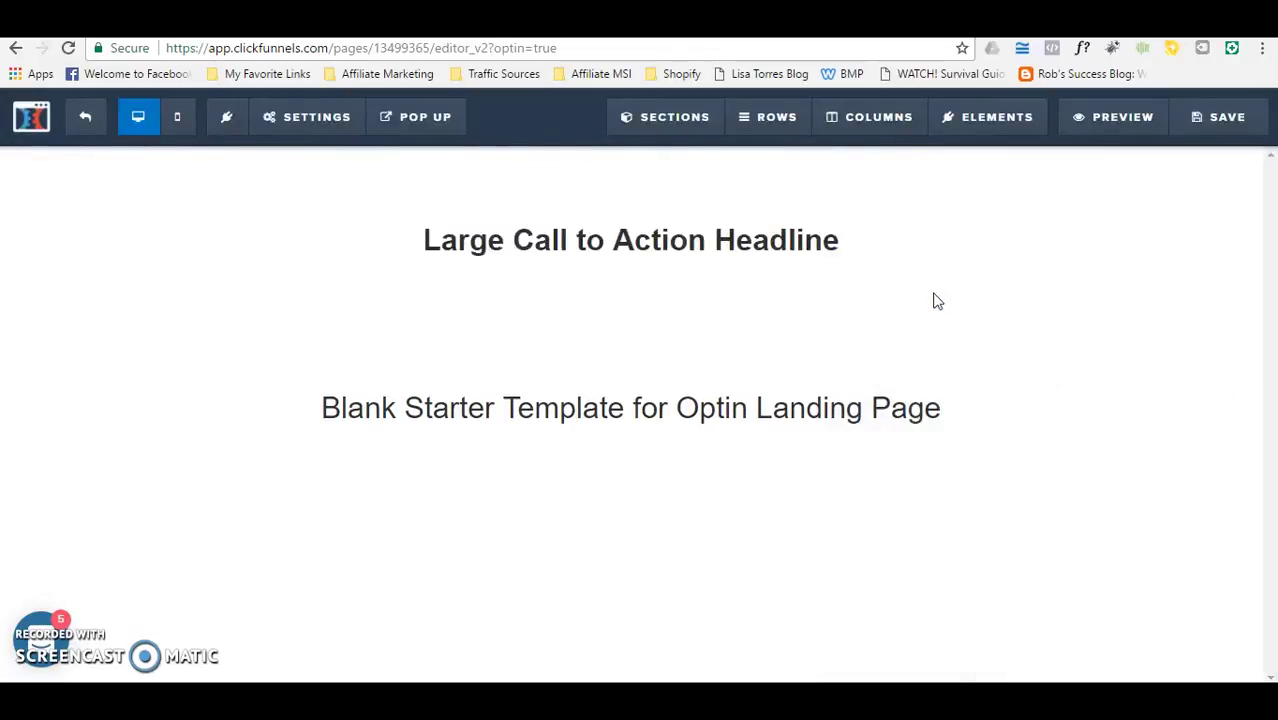
Step: Replace the placeholder headline with 'DISCOVER HOW YOU CAN LOSE 20LBS IN 2 WEEKS WITH THIS NEW WEIGHT', still typing
{"action": "left_click", "coordinate": [869, 245]}
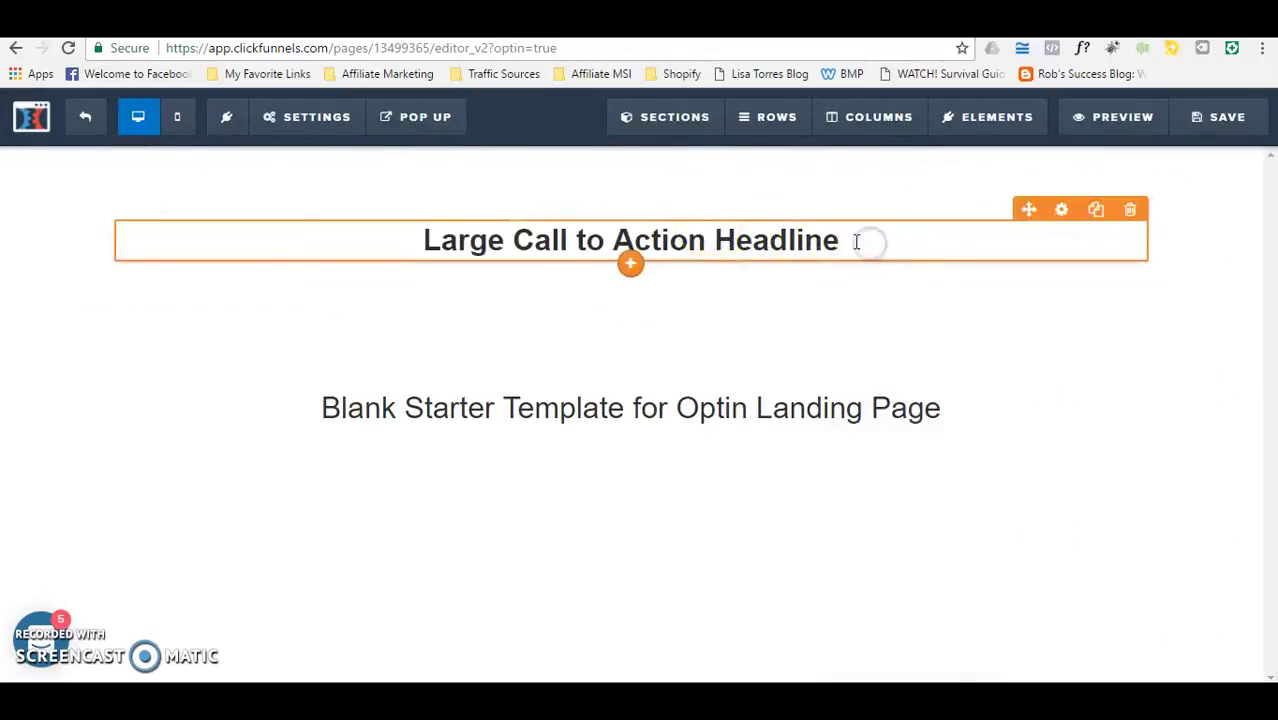
{"action": "left_click", "coordinate": [850, 240]}
{"action": "key", "text": "BackSpace"}
{"action": "key", "text": "BackSpace"}
{"action": "key", "text": "BackSpace"}
{"action": "key", "text": "BackSpace"}
{"action": "key", "text": "BackSpace"}
{"action": "key", "text": "BackSpace"}
{"action": "key", "text": "BackSpace"}
{"action": "key", "text": "BackSpace"}
{"action": "key", "text": "BackSpace"}
{"action": "key", "text": "BackSpace"}
{"action": "key", "text": "BackSpace"}
{"action": "key", "text": "BackSpace"}
{"action": "key", "text": "BackSpace"}
{"action": "key", "text": "BackSpace"}
{"action": "key", "text": "BackSpace"}
{"action": "key", "text": "BackSpace"}
{"action": "key", "text": "BackSpace"}
{"action": "key", "text": "BackSpace"}
{"action": "key", "text": "BackSpace"}
{"action": "key", "text": "BackSpace"}
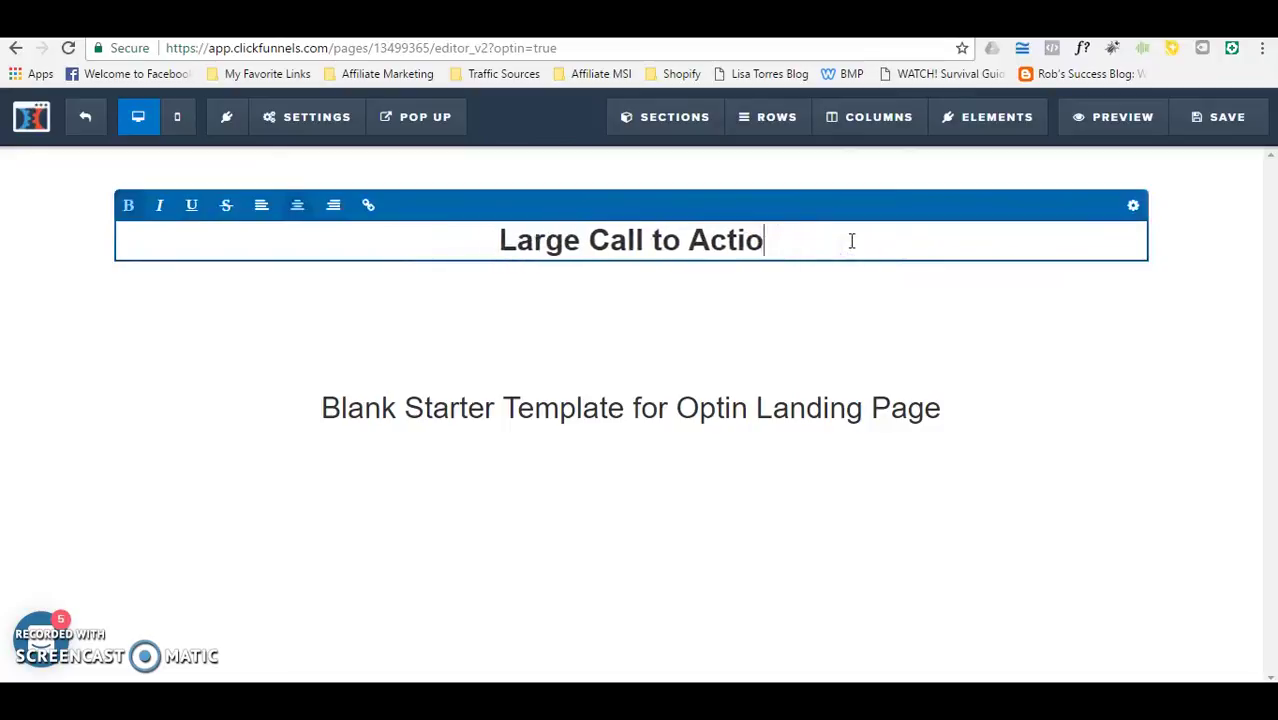
{"action": "type", "text": "Discover "}
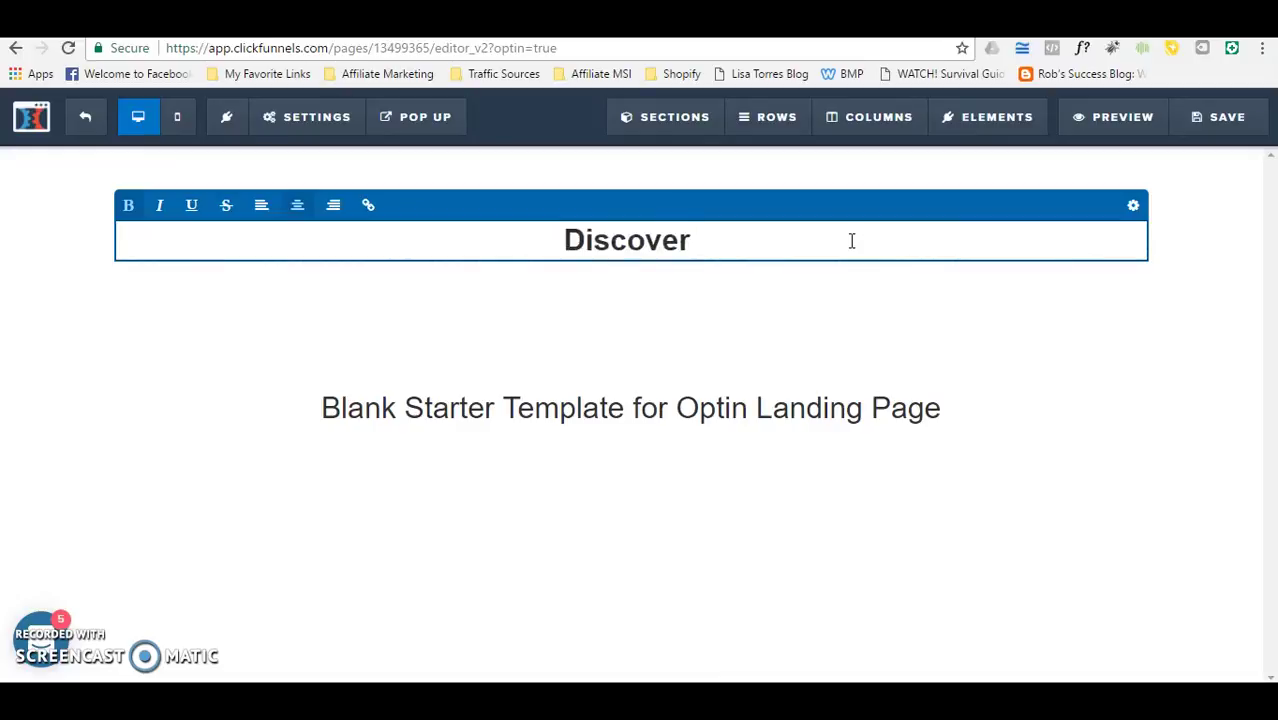
{"action": "type", "text": "HOw"}
{"action": "key", "text": "BackSpace"}
{"action": "key", "text": "BackSpace"}
{"action": "key", "text": "BackSpace"}
{"action": "key", "text": "BackSpace"}
{"action": "key", "text": "BackSpace"}
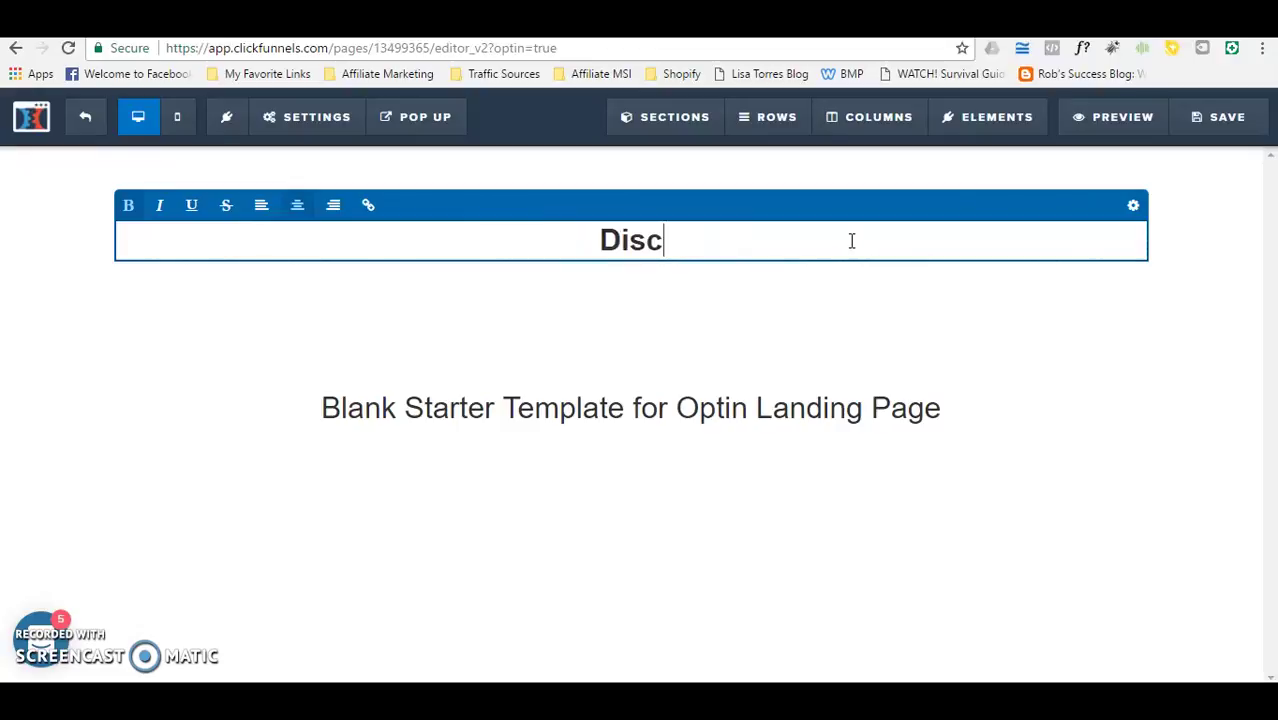
{"action": "type", "text": "VER "}
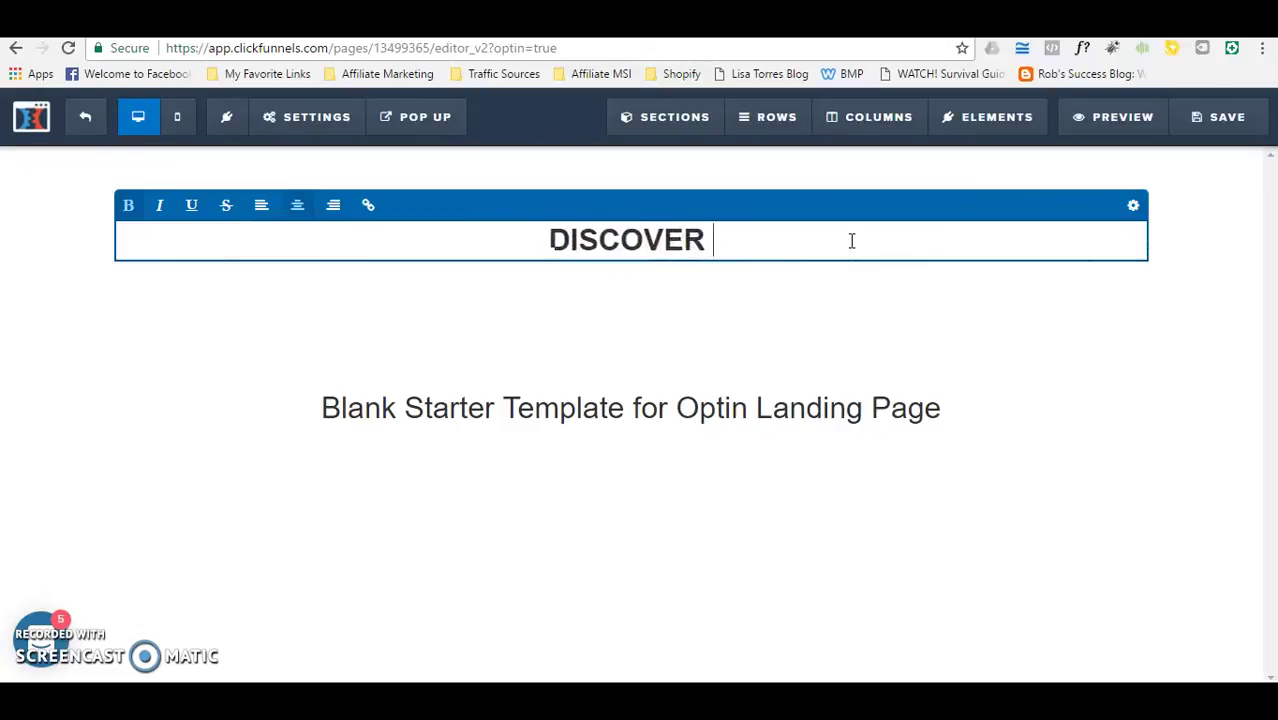
{"action": "type", "text": "HOW YOU CAN LOSE WEIG"}
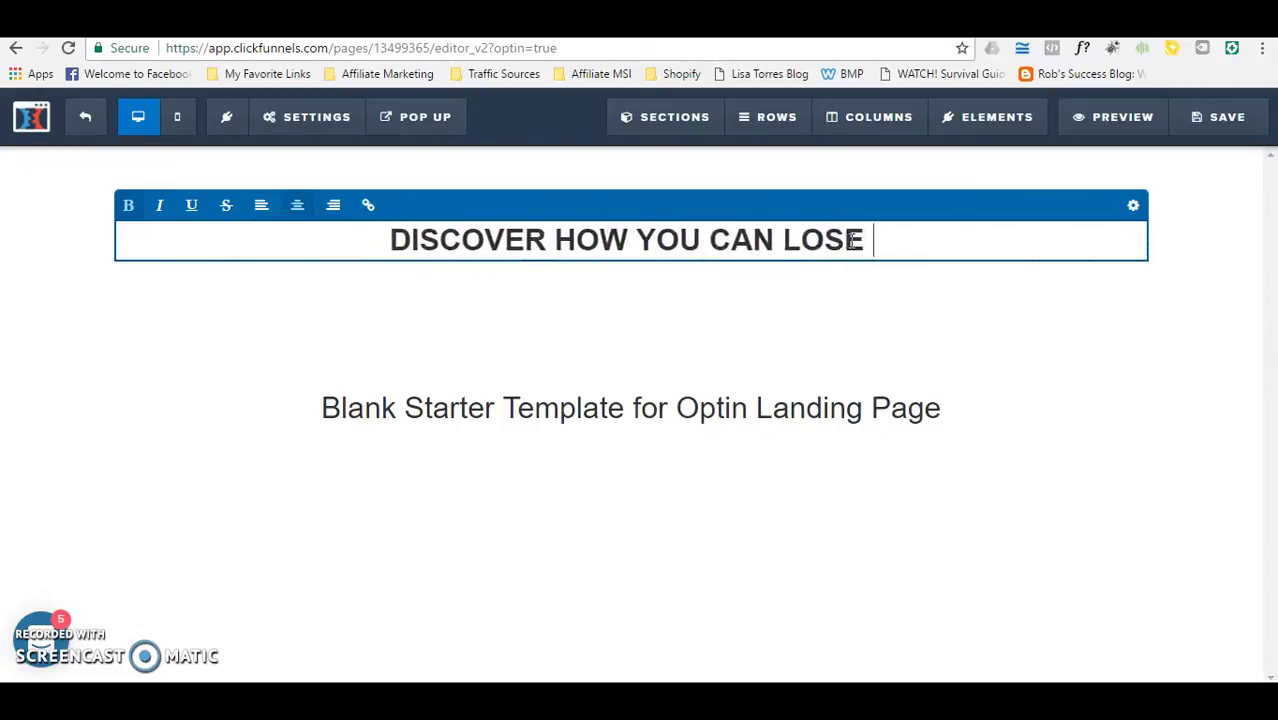
{"action": "key", "text": "BackSpace"}
{"action": "key", "text": "BackSpace"}
{"action": "key", "text": "BackSpace"}
{"action": "key", "text": "BackSpace"}
{"action": "type", "text": "20LBS IN "}
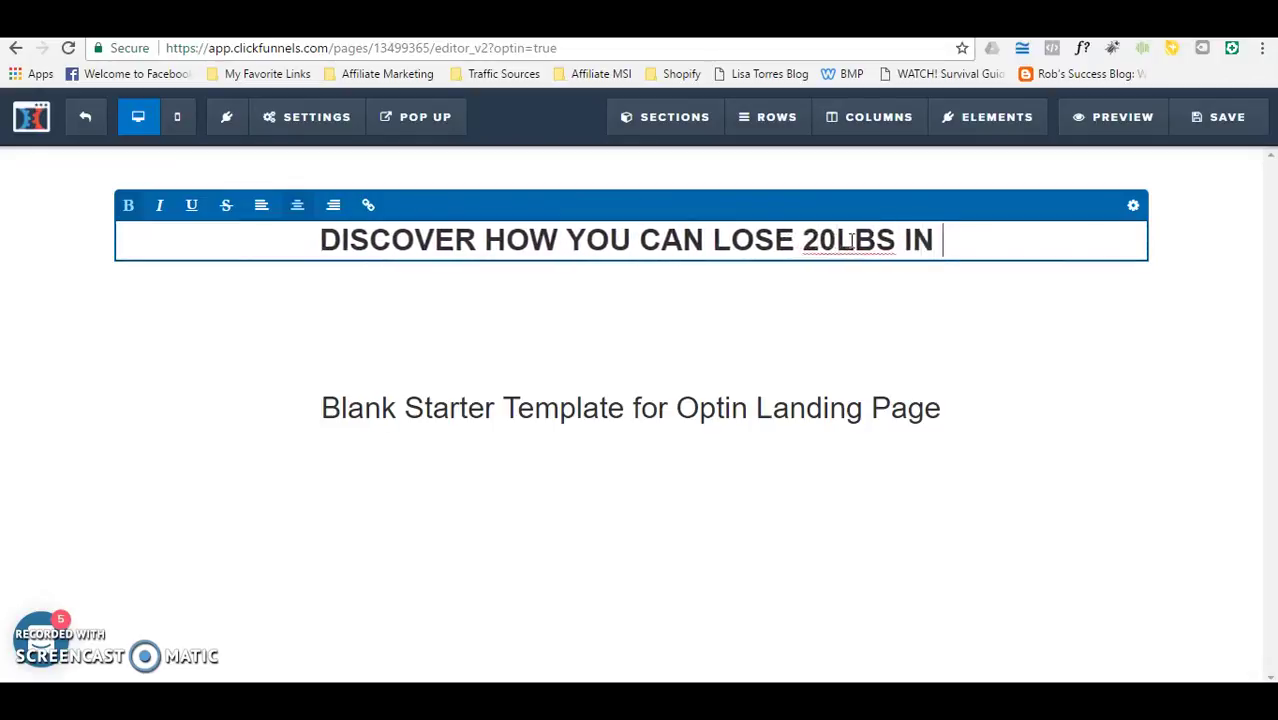
{"action": "type", "text": "2 WEEKS W"}
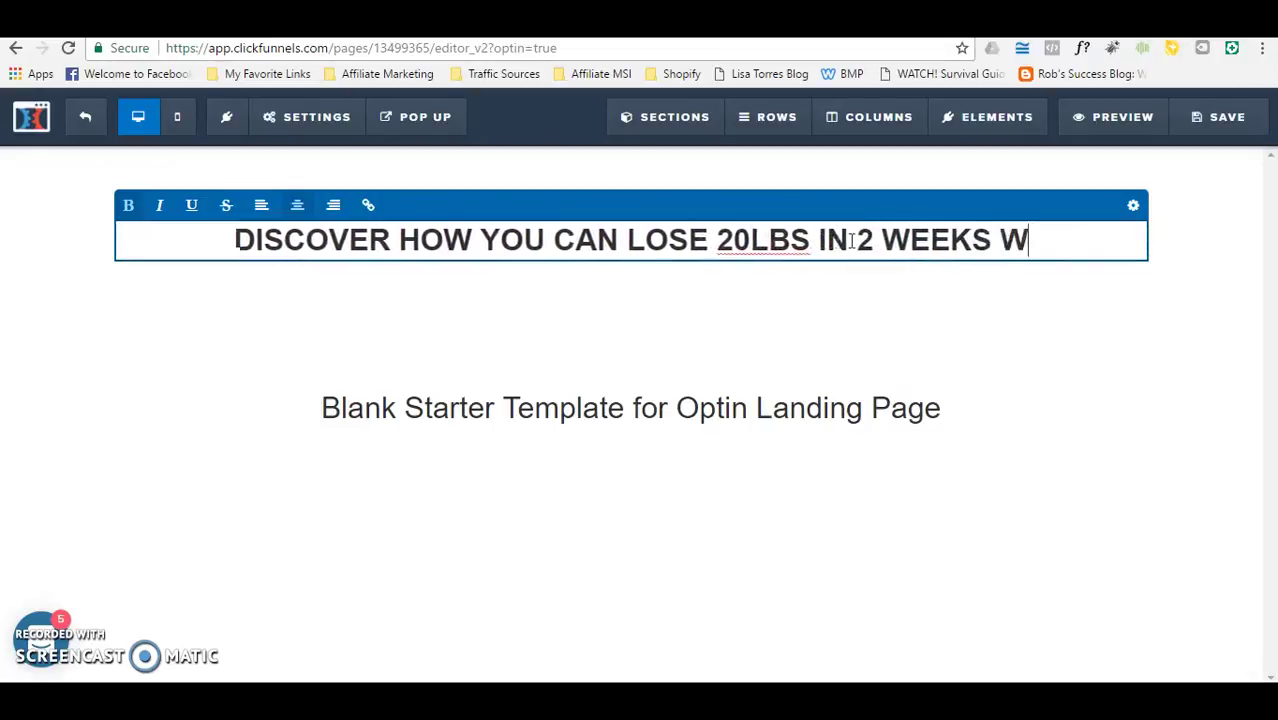
{"action": "type", "text": "ITH THIS NEW "}
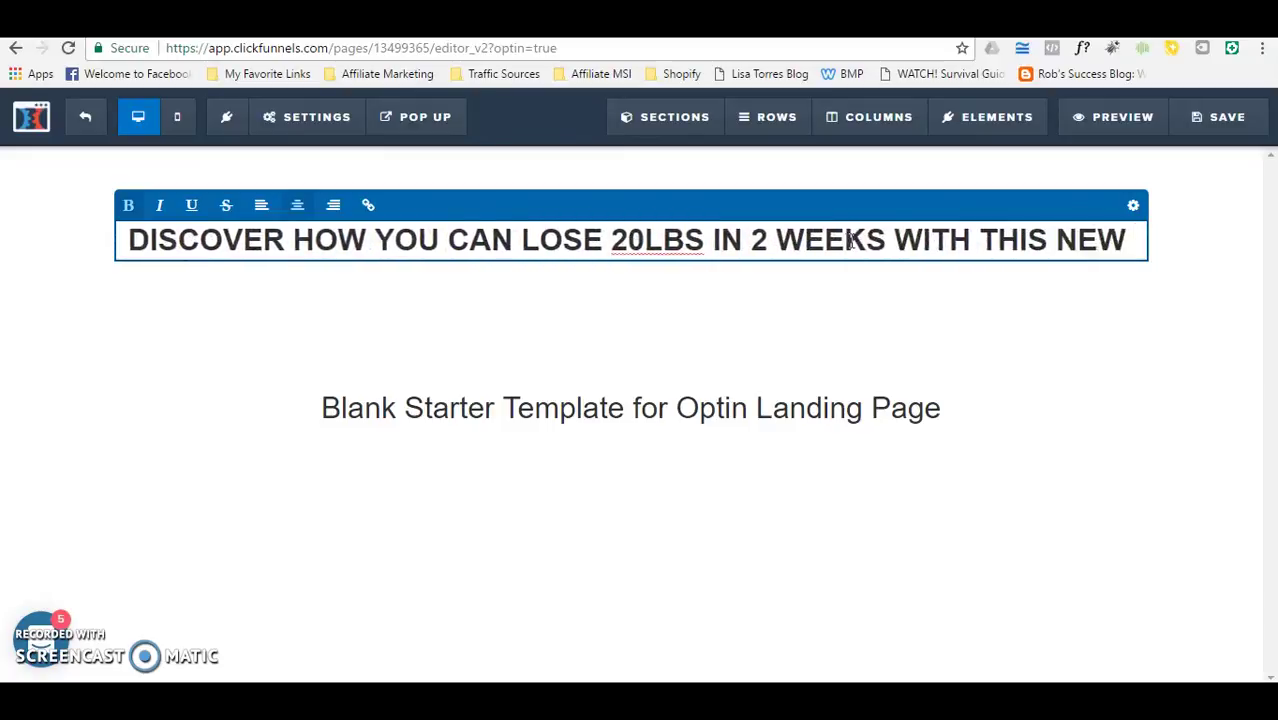
{"action": "type", "text": "WIEGH"}
{"action": "key", "text": "BackSpace"}
{"action": "key", "text": "BackSpace"}
{"action": "key", "text": "BackSpace"}
{"action": "type", "text": "GHT LOSS PATC"}
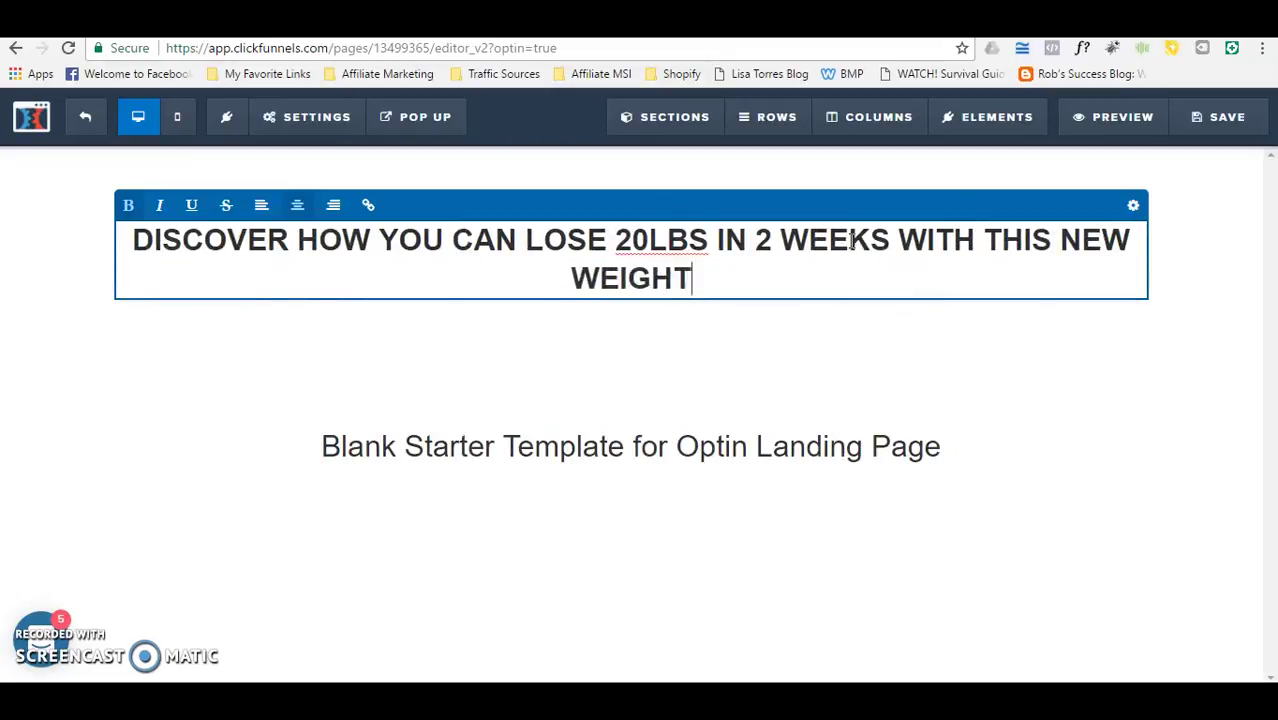
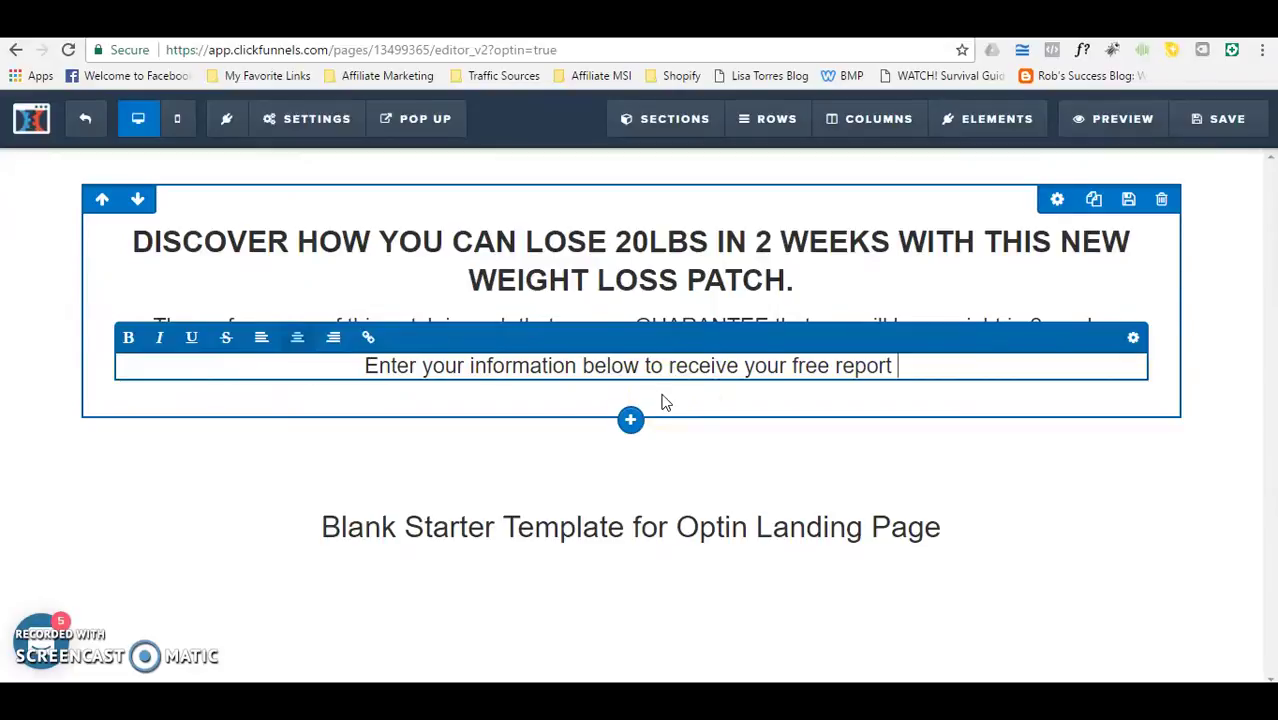
Step: Finish the free-report line and insert a Form > Input element beneath it
{"action": "left_click", "coordinate": [613, 391]}
{"action": "left_click", "coordinate": [622, 390]}
{"action": "left_click", "coordinate": [688, 372]}
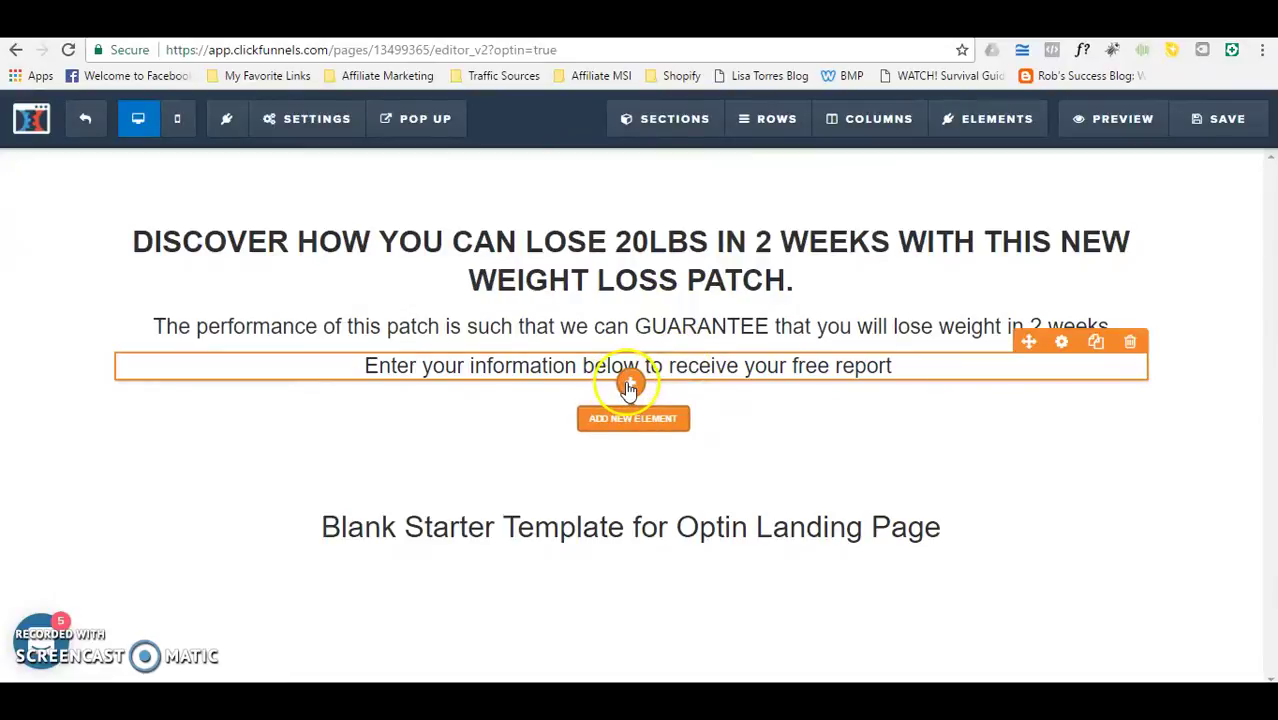
{"action": "left_click", "coordinate": [628, 386]}
{"action": "left_click", "coordinate": [1170, 303]}
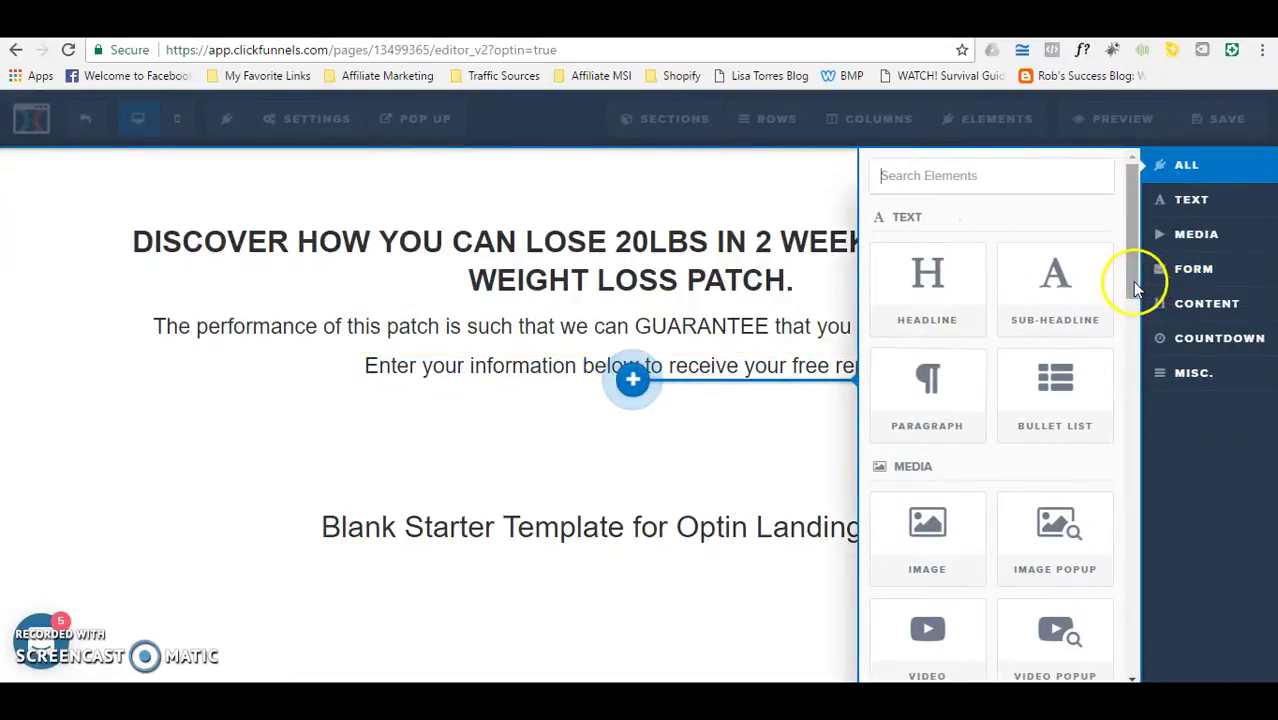
{"action": "left_click_drag", "start_coordinate": [1131, 287], "coordinate": [1130, 400]}
{"action": "left_click", "coordinate": [1057, 312]}
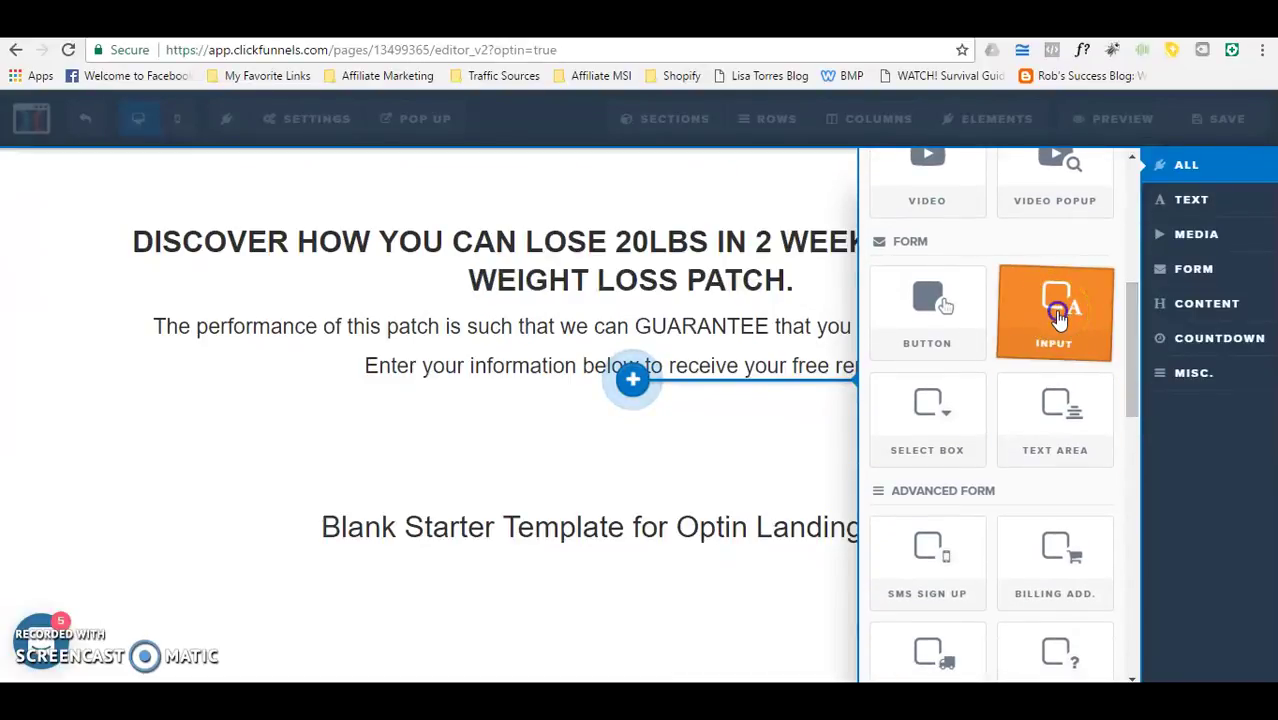
{"action": "left_click", "coordinate": [1060, 318]}
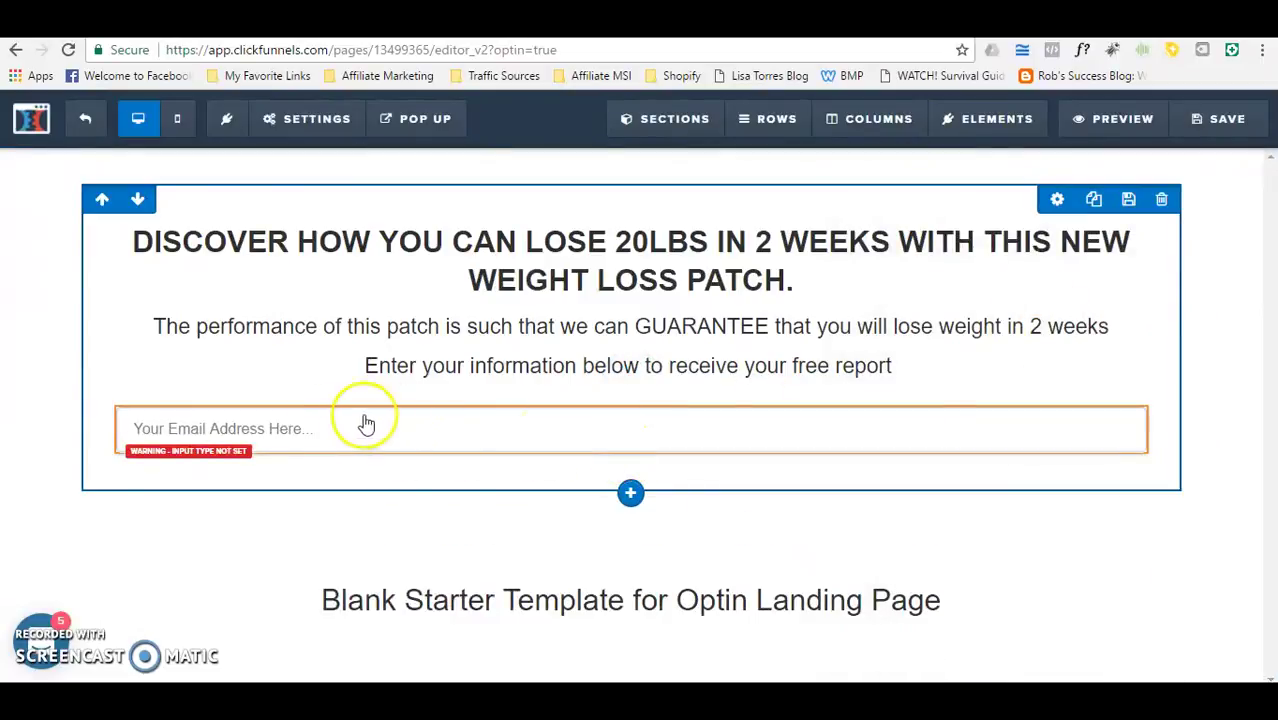
{"action": "mouse_move", "coordinate": [590, 443]}
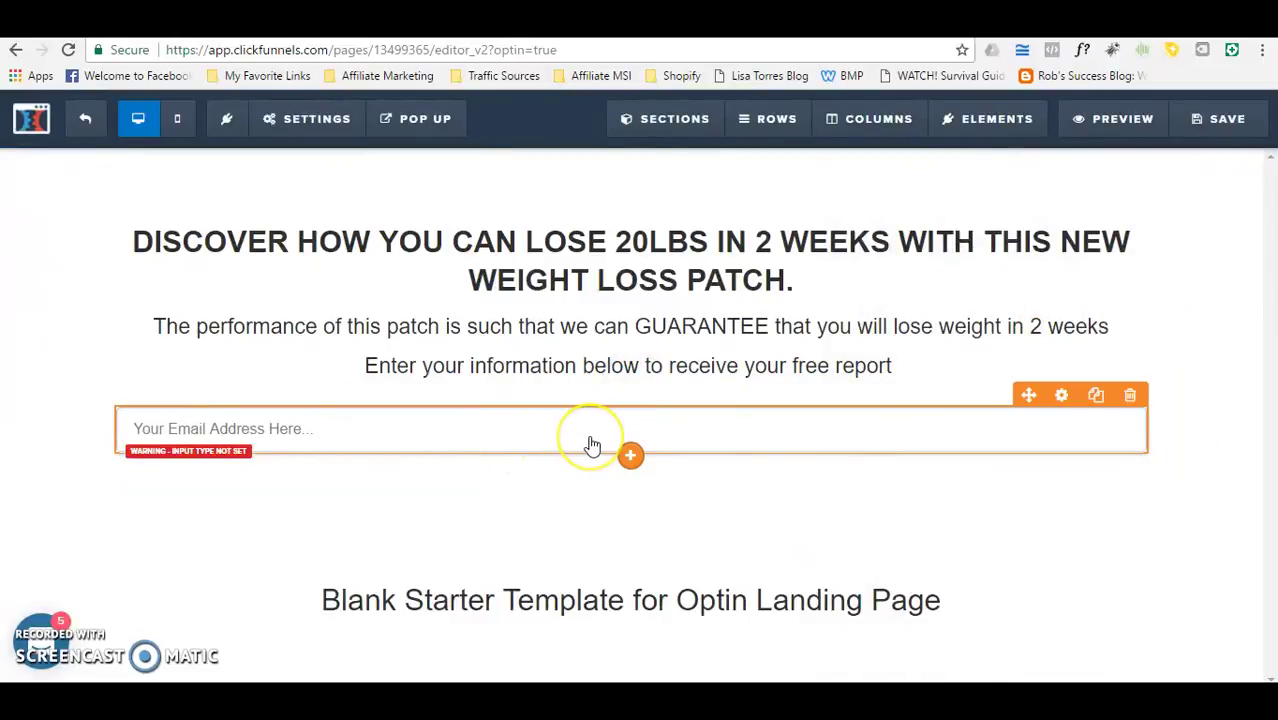
{"action": "left_click", "coordinate": [322, 438]}
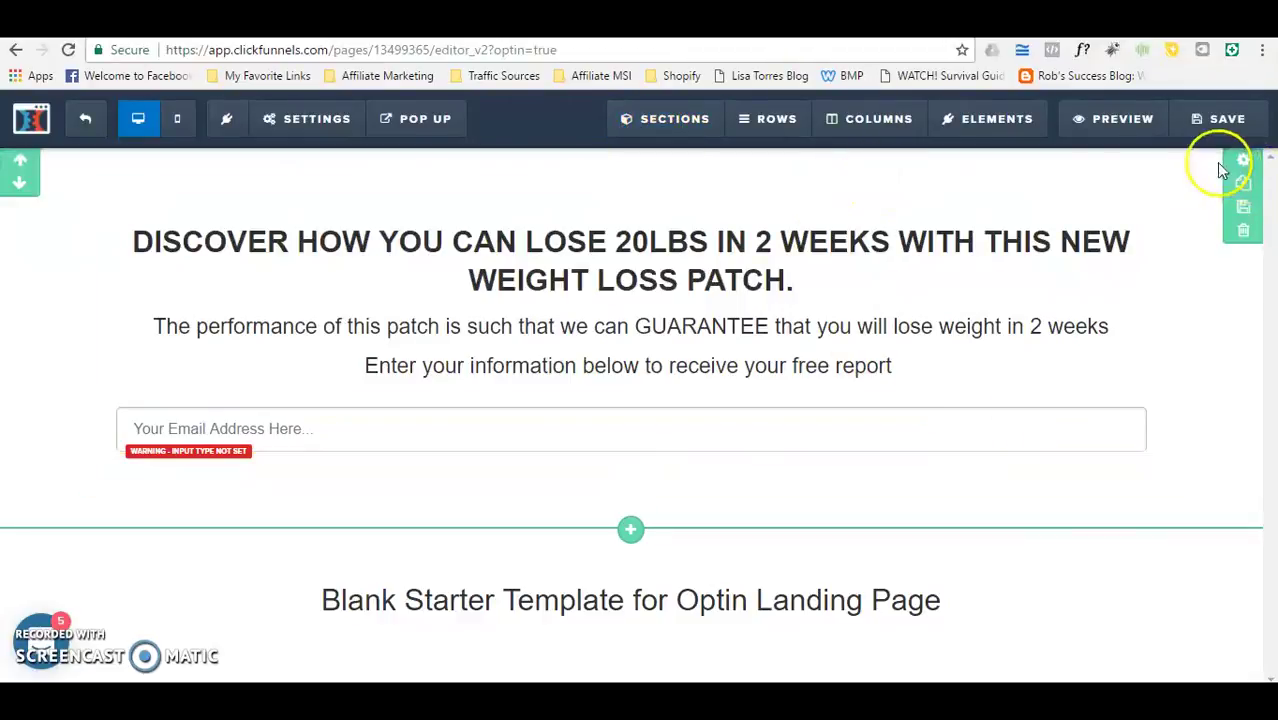
Step: Bring up the gear settings for the new 'Your Email Address Here...' input
{"action": "mouse_move", "coordinate": [813, 291]}
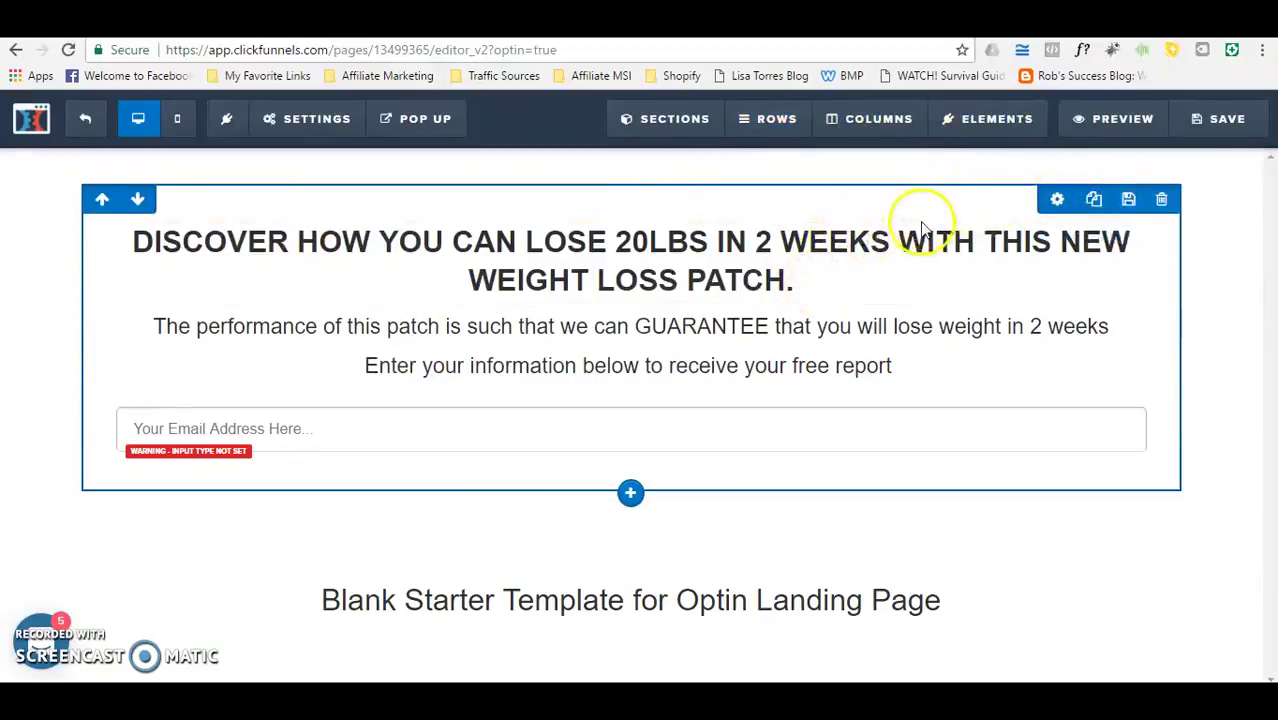
{"action": "mouse_move", "coordinate": [844, 271]}
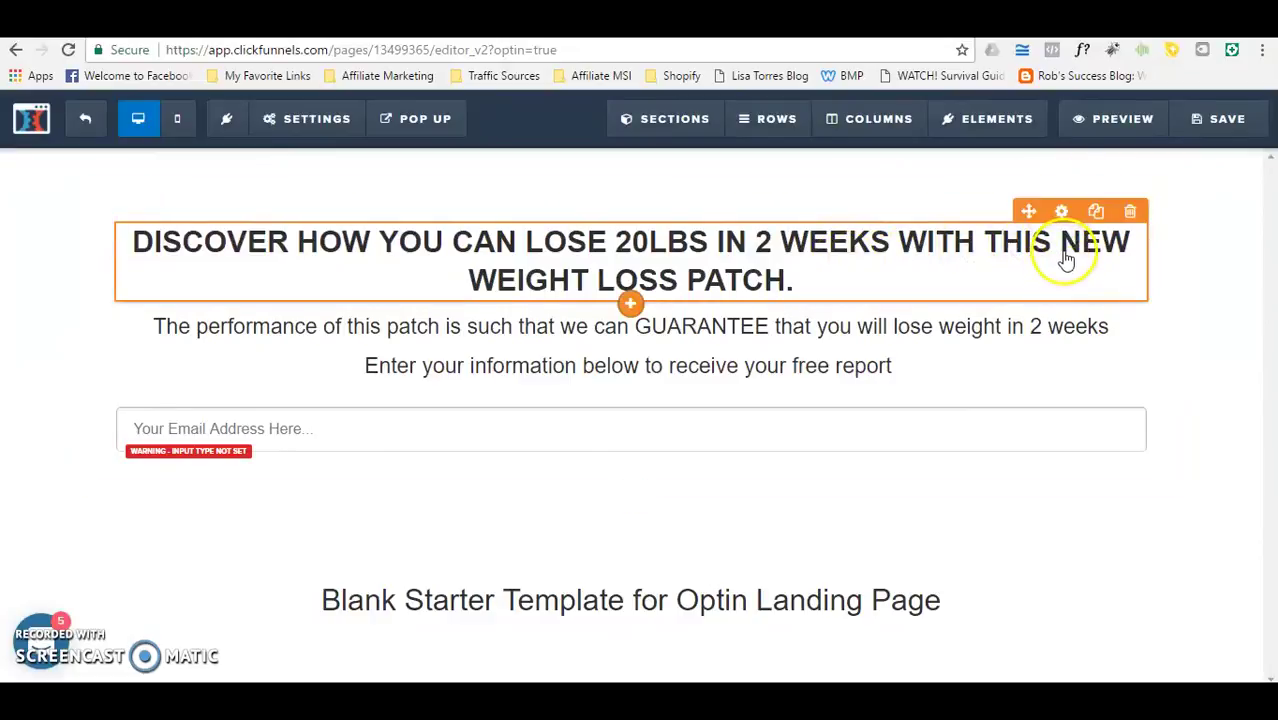
{"action": "mouse_move", "coordinate": [921, 434]}
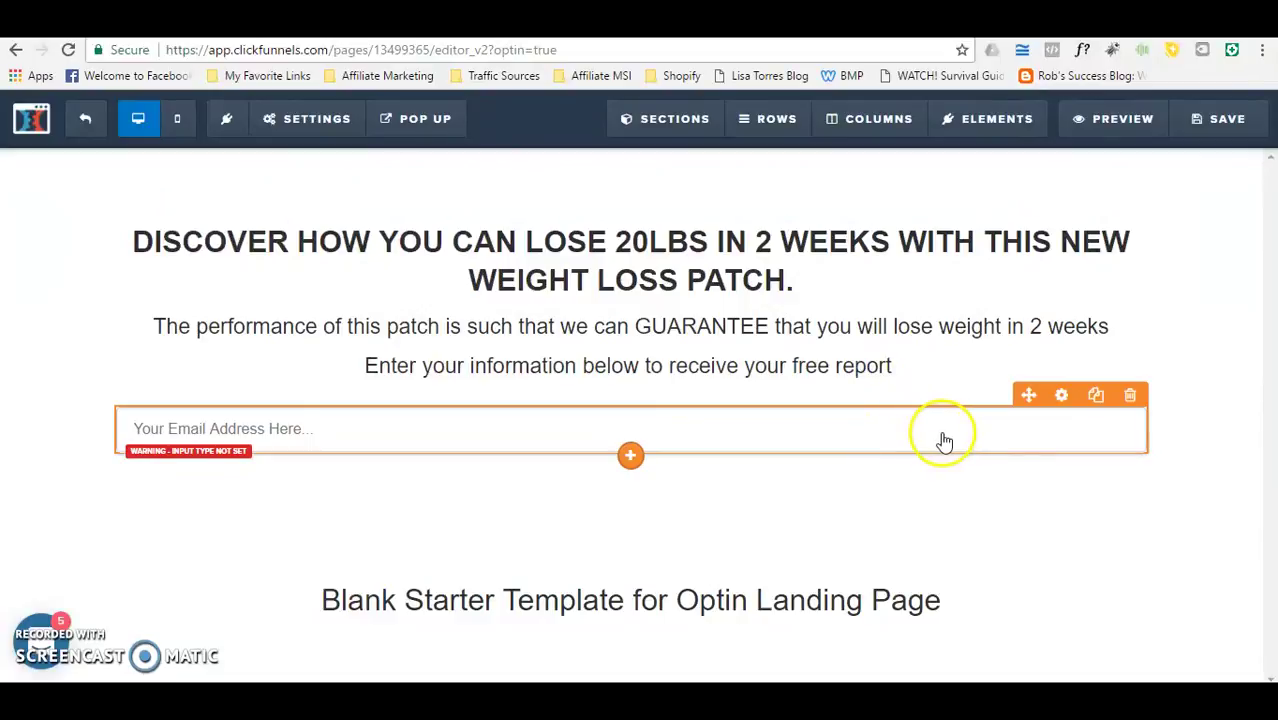
{"action": "left_click", "coordinate": [1062, 399]}
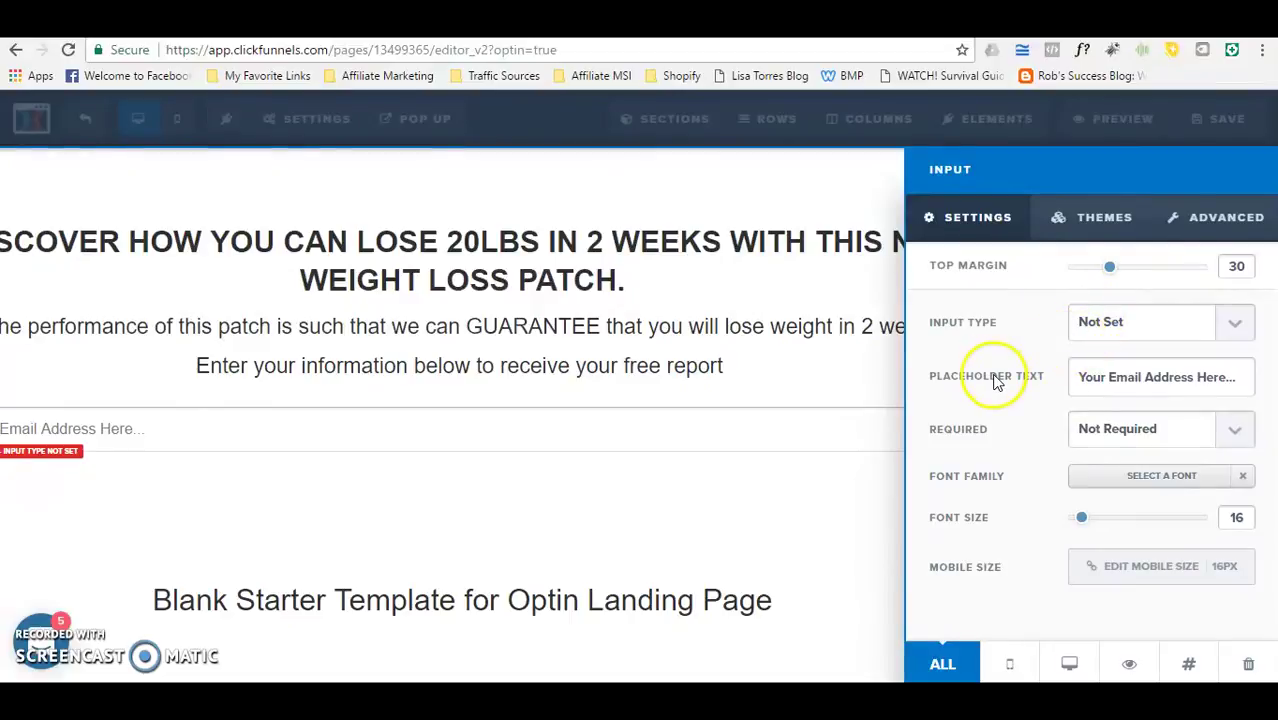
Step: Make the field a First Name input with placeholder 'Your Name Here...'
{"action": "left_click", "coordinate": [1226, 327]}
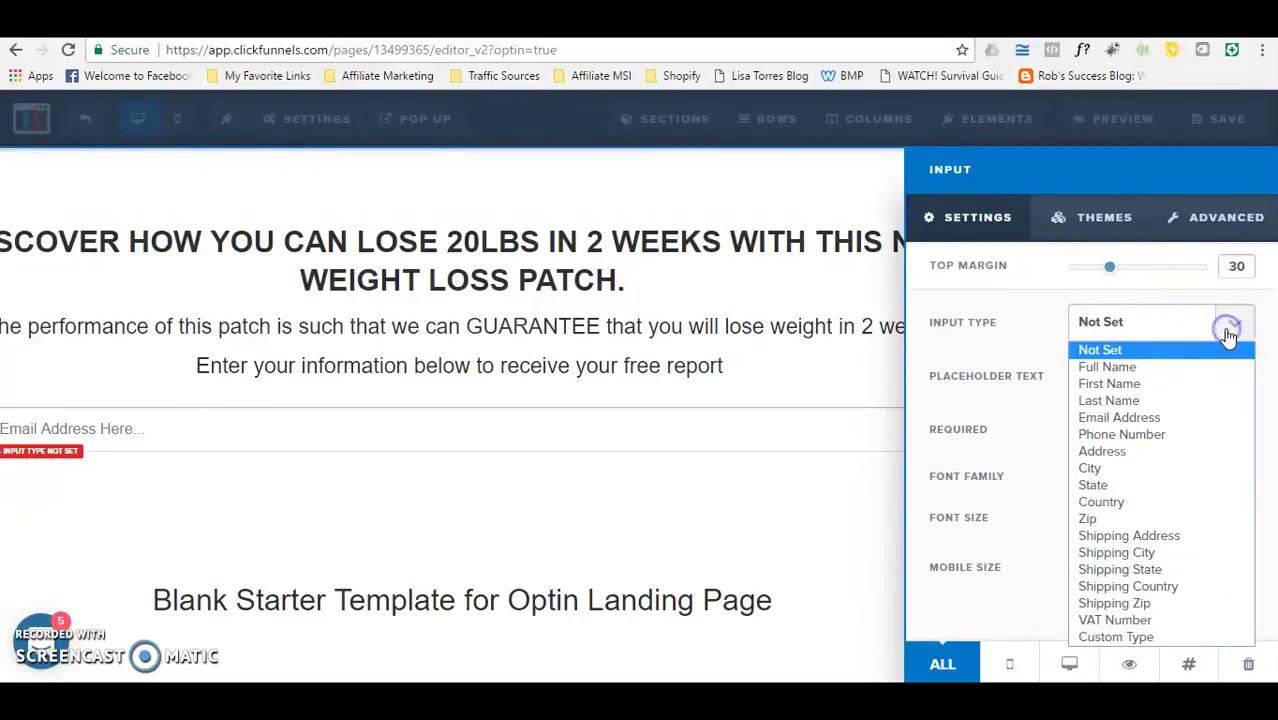
{"action": "left_click", "coordinate": [1094, 385]}
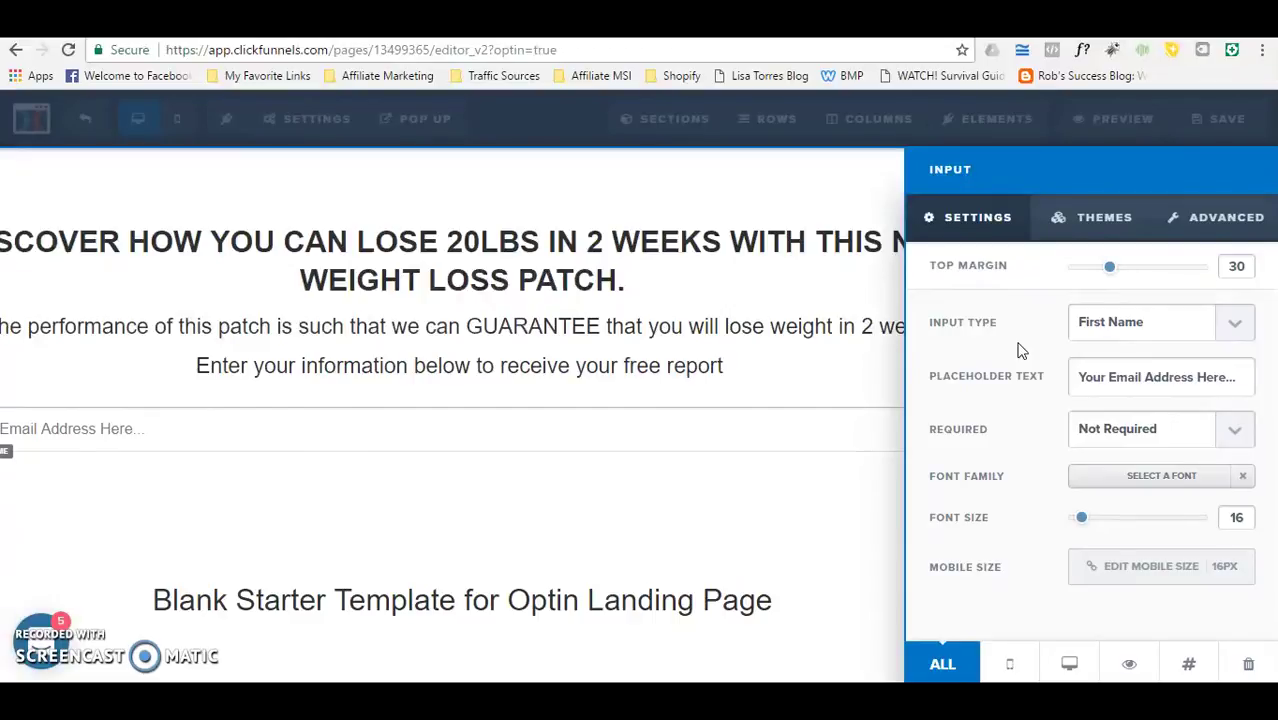
{"action": "left_click", "coordinate": [1238, 328]}
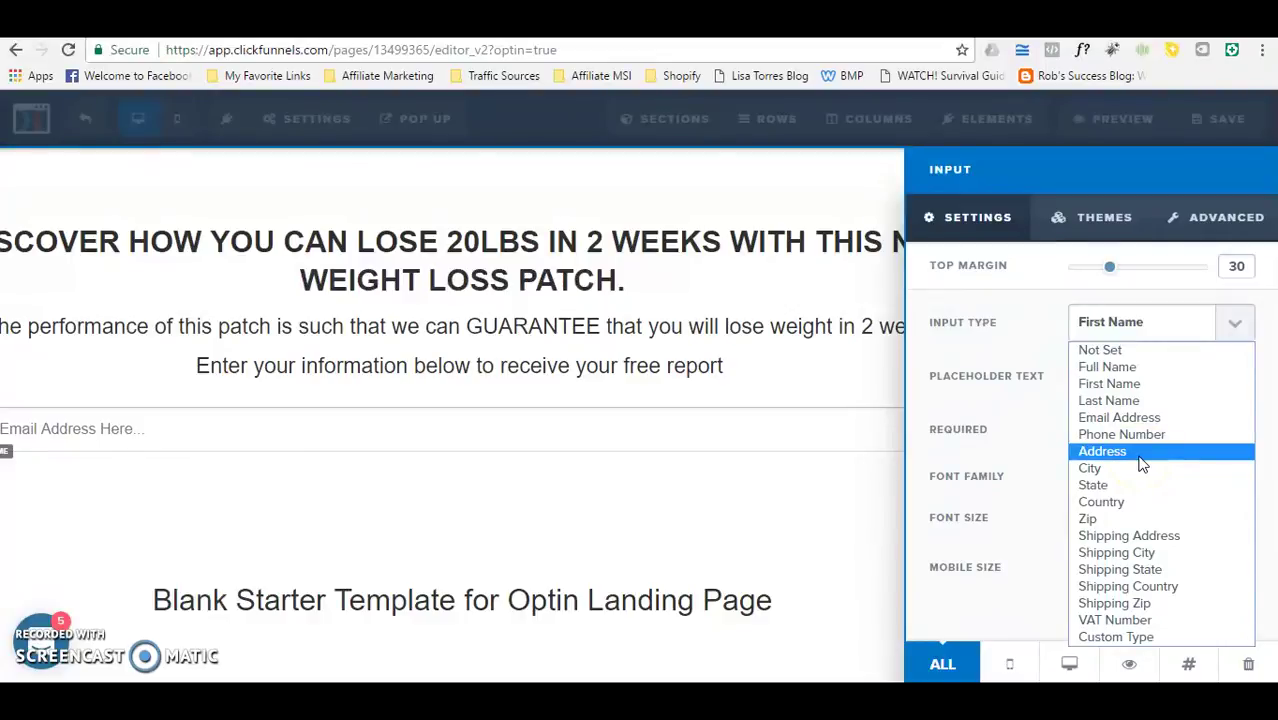
{"action": "left_click", "coordinate": [1141, 385]}
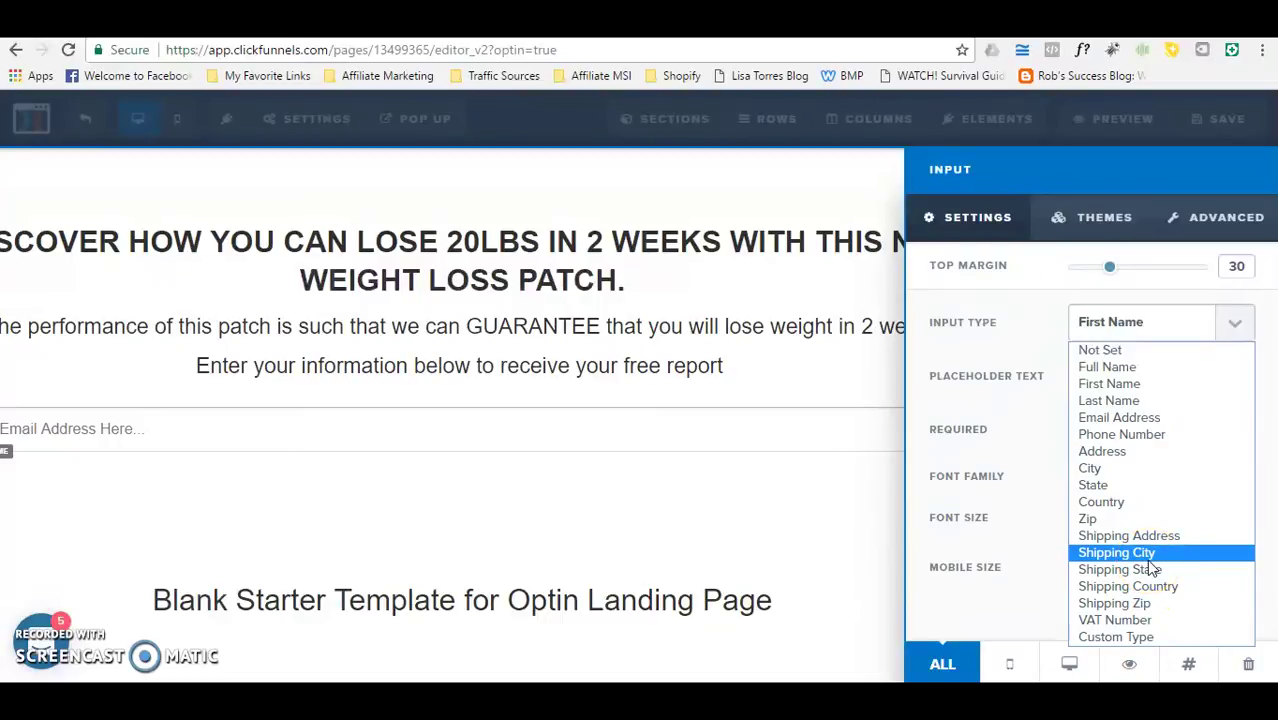
{"action": "left_click", "coordinate": [1167, 390]}
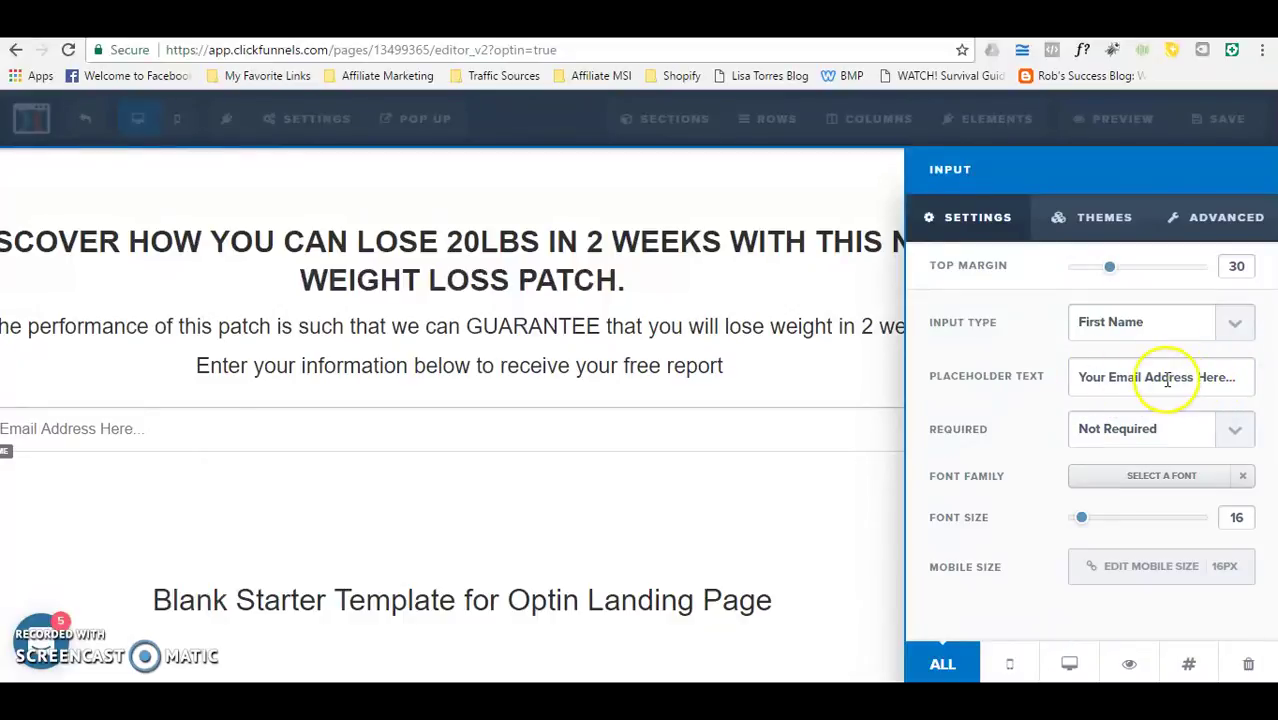
{"action": "double_click", "coordinate": [1190, 376]}
{"action": "key", "text": "BackSpace"}
{"action": "key", "text": "BackSpace"}
{"action": "key", "text": "BackSpace"}
{"action": "key", "text": "BackSpace"}
{"action": "key", "text": "BackSpace"}
{"action": "key", "text": "BackSpace"}
{"action": "key", "text": "BackSpace"}
{"action": "type", "text": "Name"}
{"action": "left_click", "coordinate": [1112, 378]}
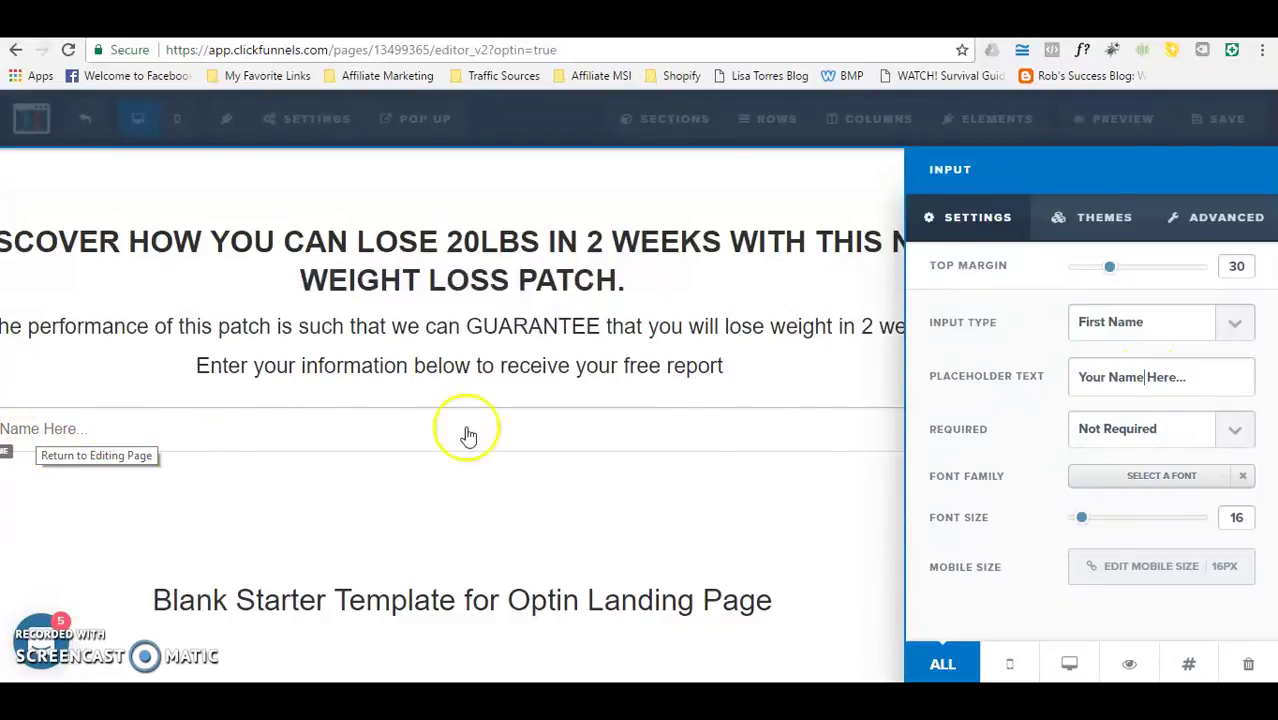
Step: Leave the name field set to Not Required
{"action": "left_click", "coordinate": [1236, 430]}
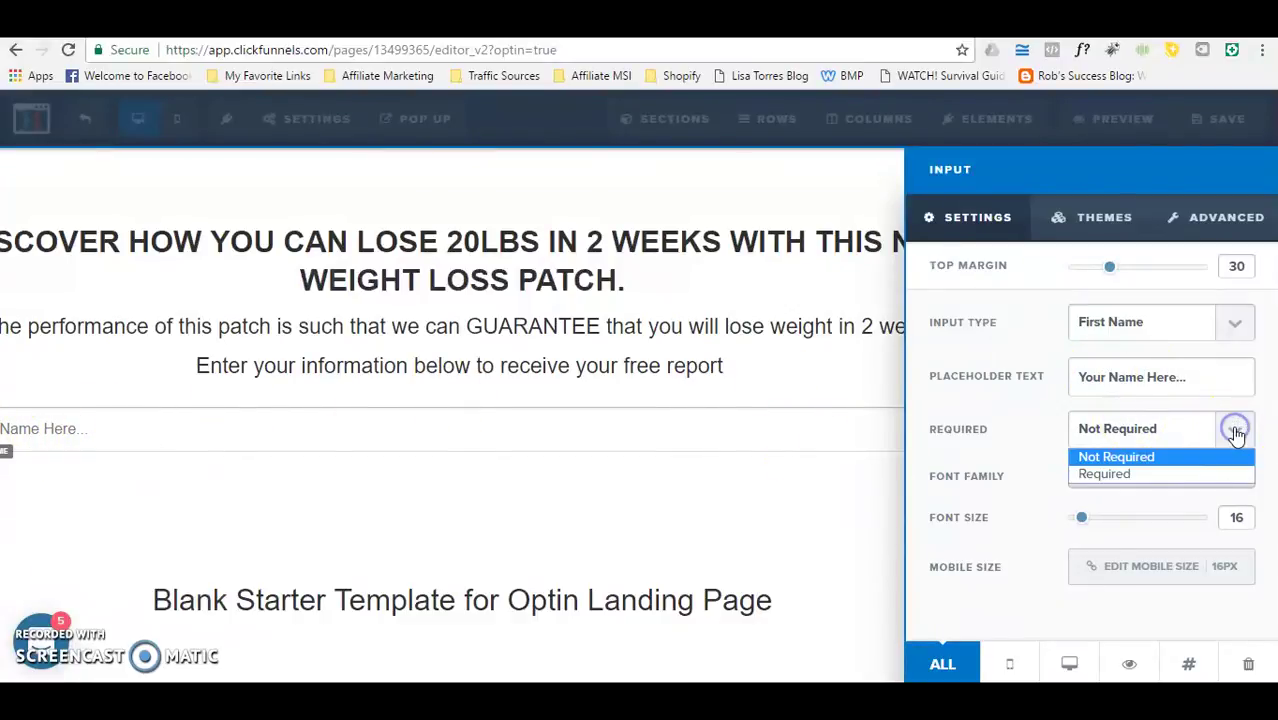
{"action": "left_click_drag", "start_coordinate": [1236, 435], "coordinate": [1136, 461]}
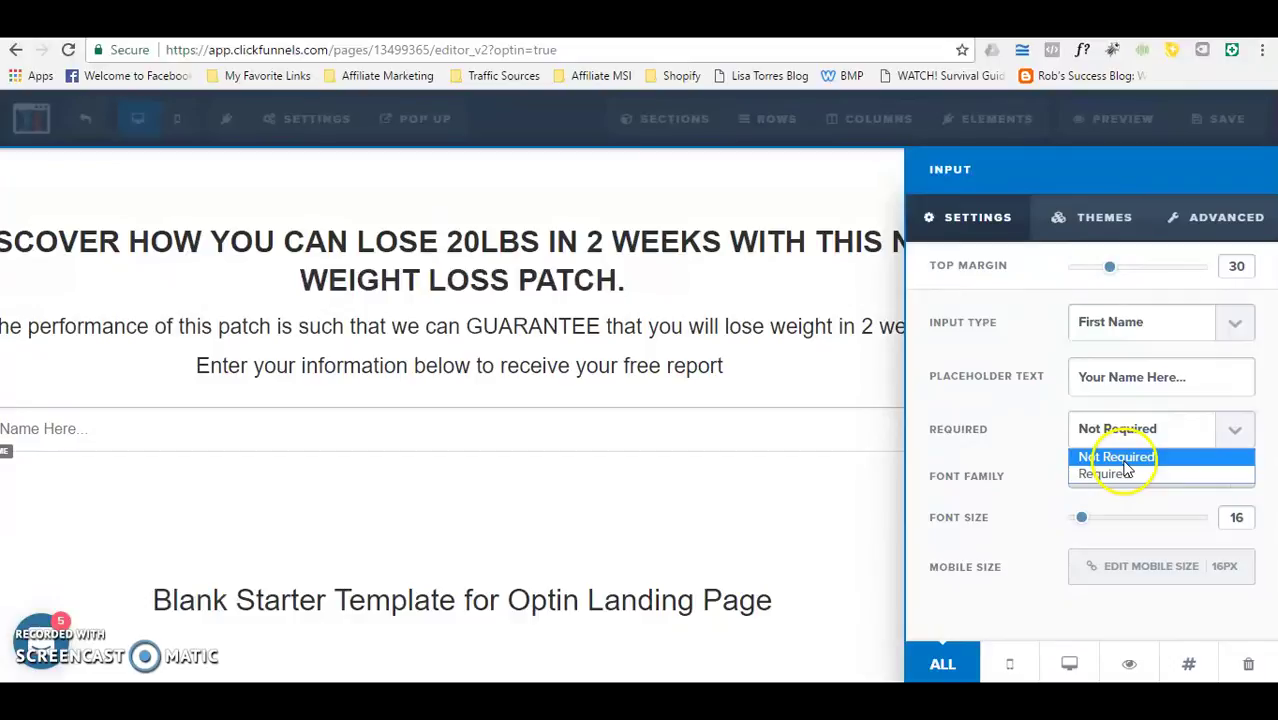
{"action": "left_click", "coordinate": [1121, 458]}
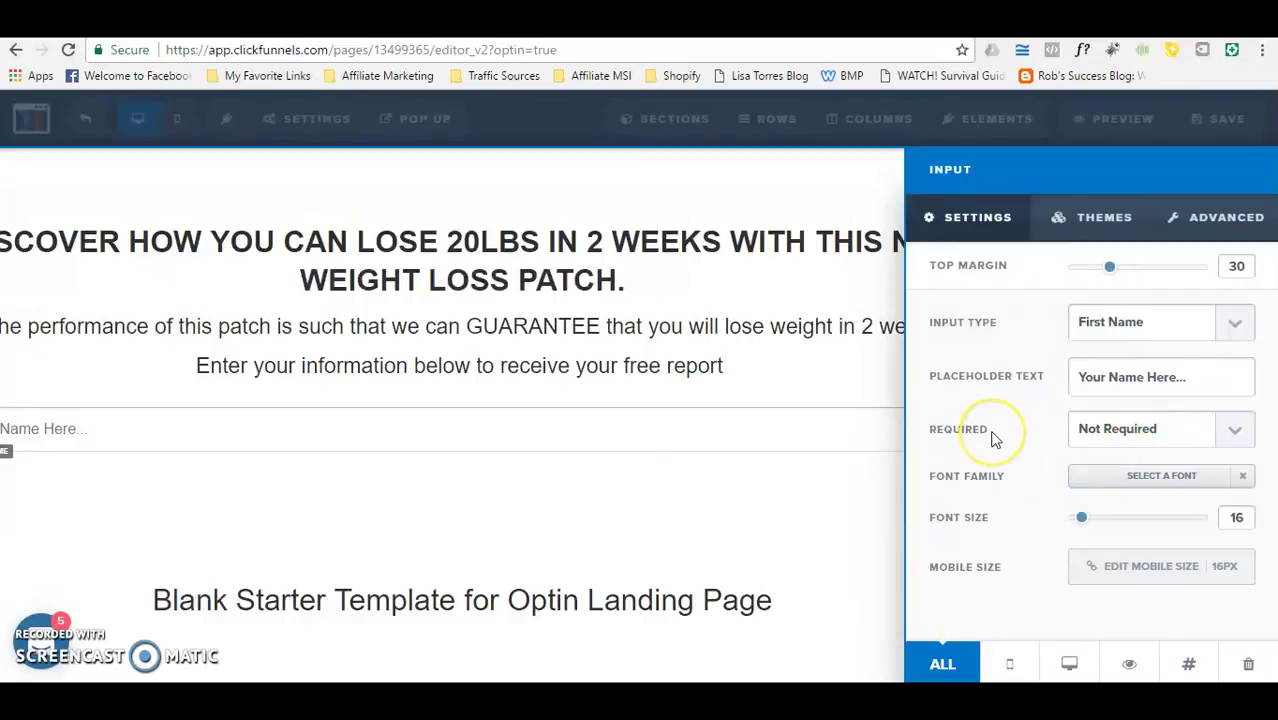
{"action": "left_click", "coordinate": [995, 549]}
Step: Try larger font sizes for the field and bring up the font choices
{"action": "left_click", "coordinate": [1080, 521]}
{"action": "left_click_drag", "start_coordinate": [1080, 521], "coordinate": [1083, 524]}
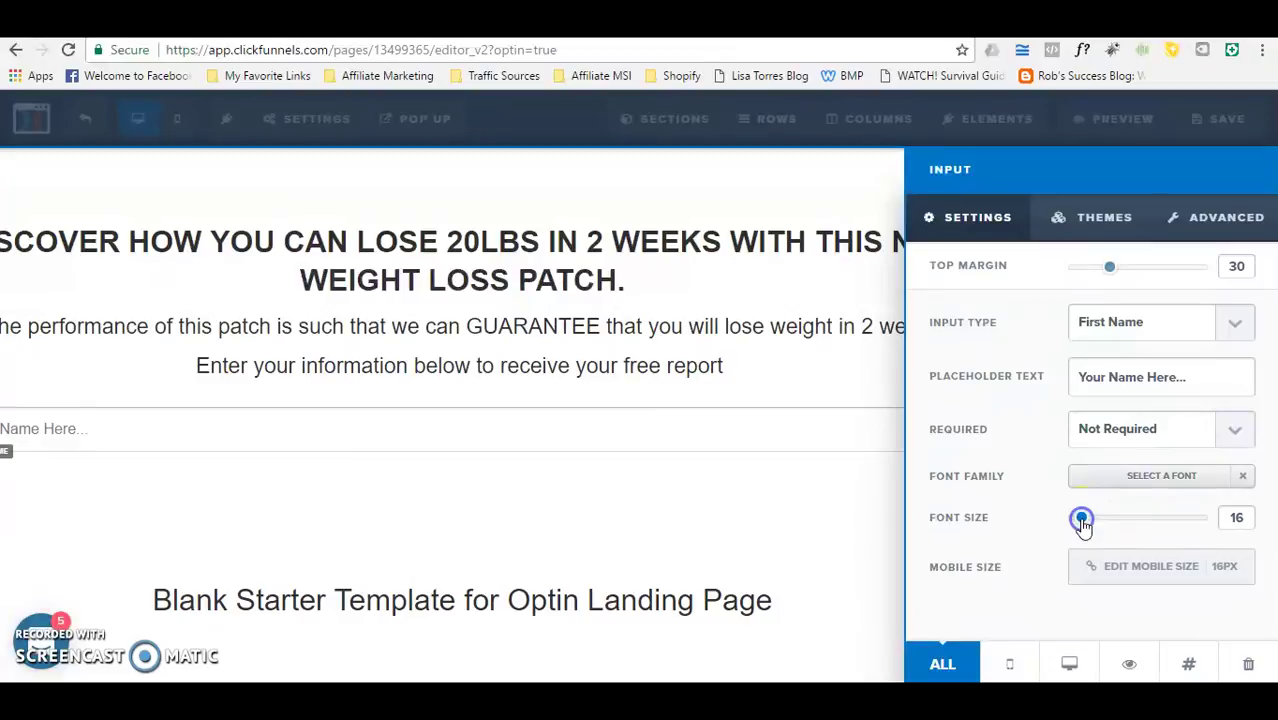
{"action": "left_click", "coordinate": [1200, 478]}
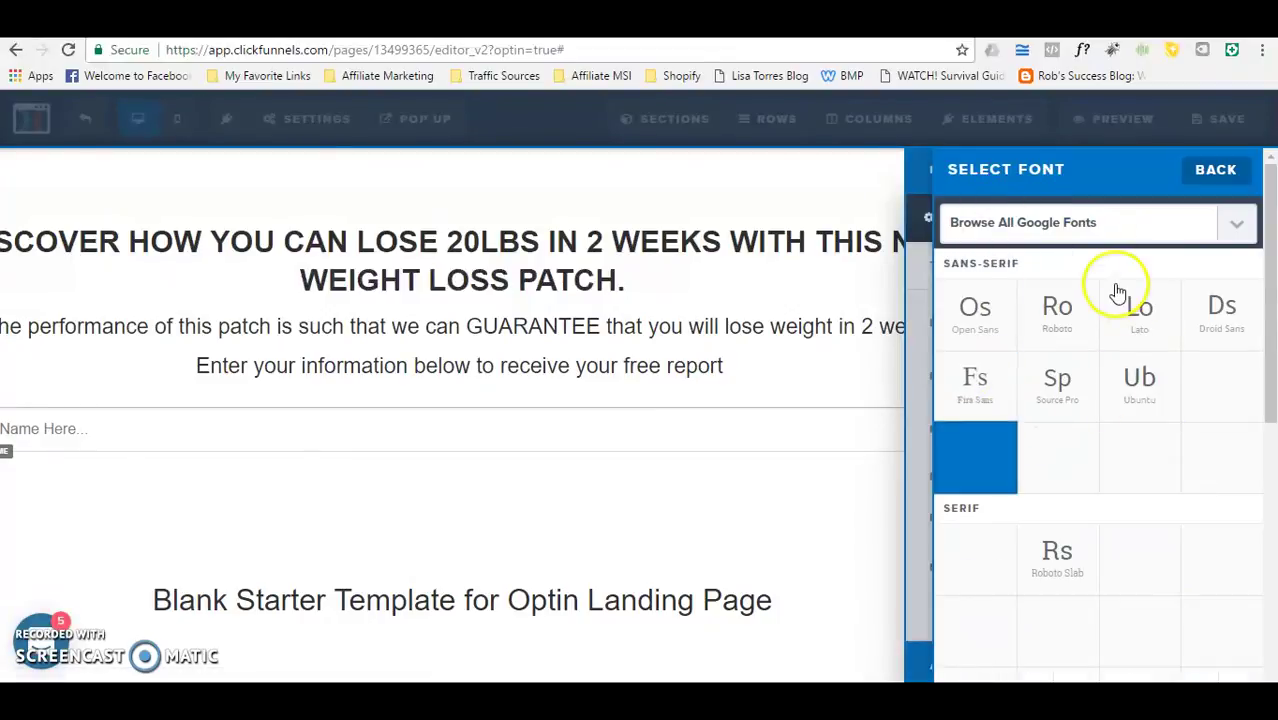
Step: Dismiss the Select Font panel and field settings without changes, returning to the page editor
{"action": "left_click", "coordinate": [921, 273]}
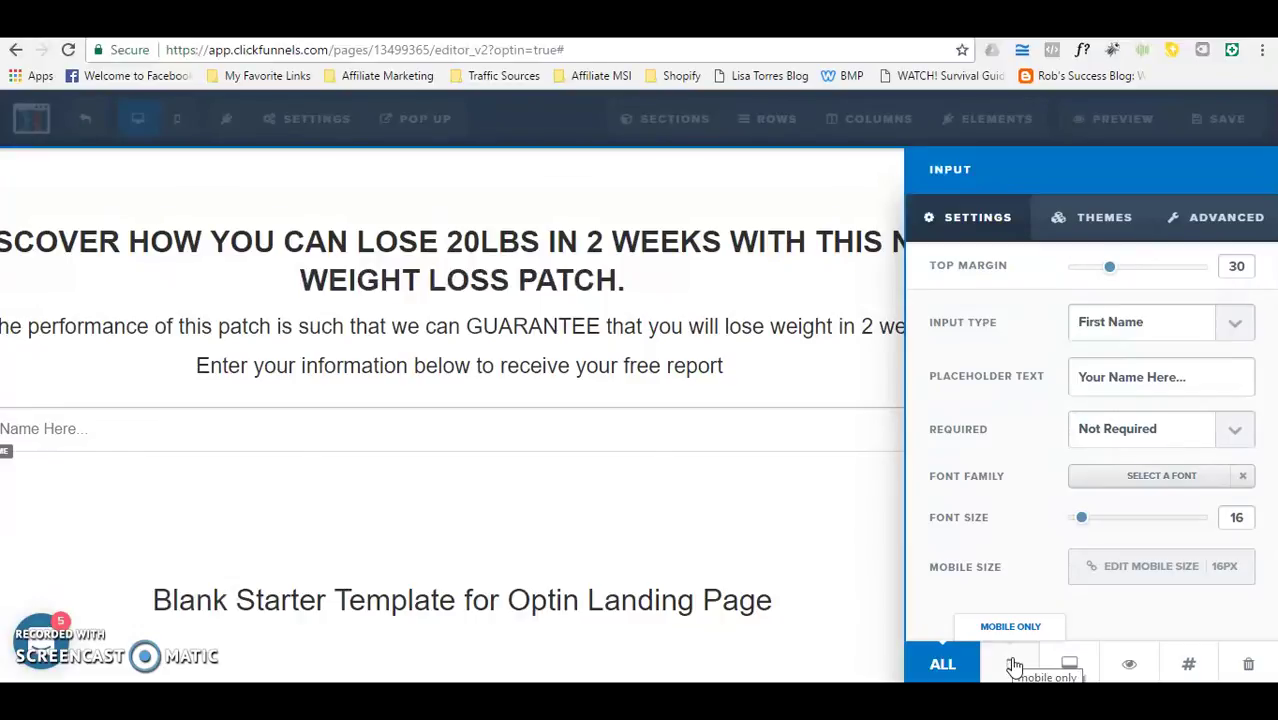
{"action": "left_click", "coordinate": [843, 433]}
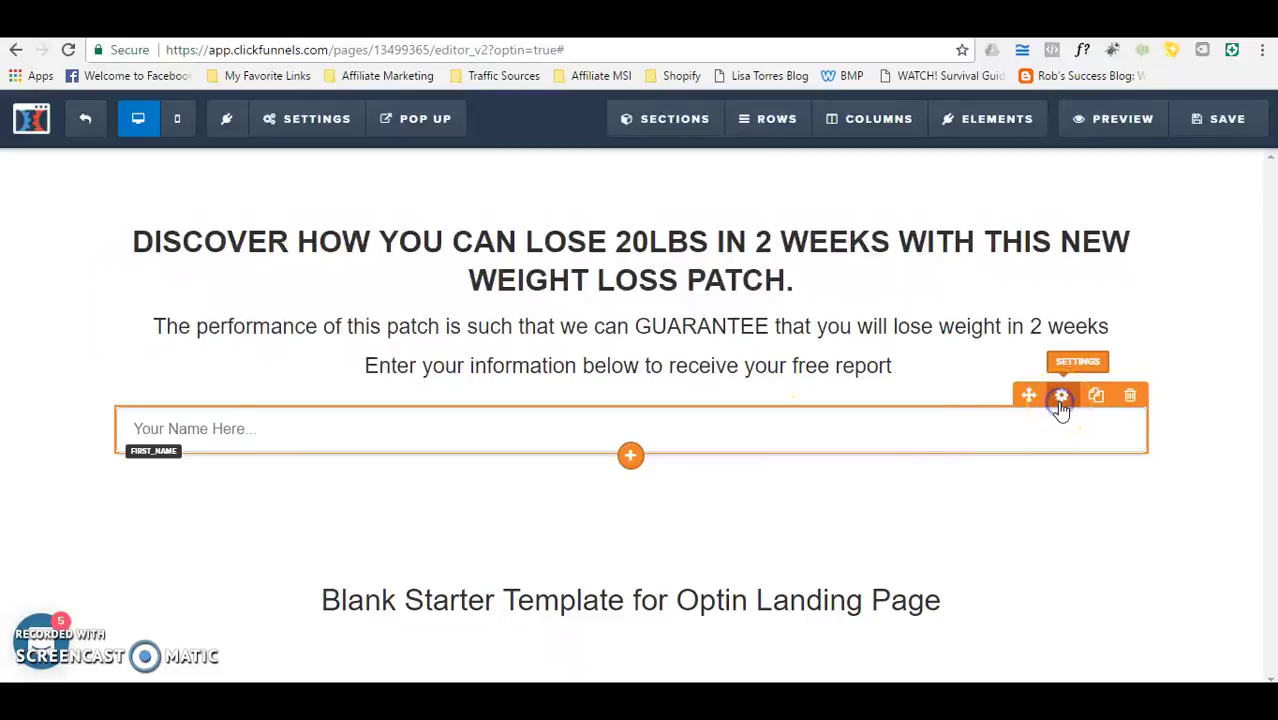
Step: Browse the name field's advanced style options and themes, then close them unchanged
{"action": "left_click", "coordinate": [1062, 397]}
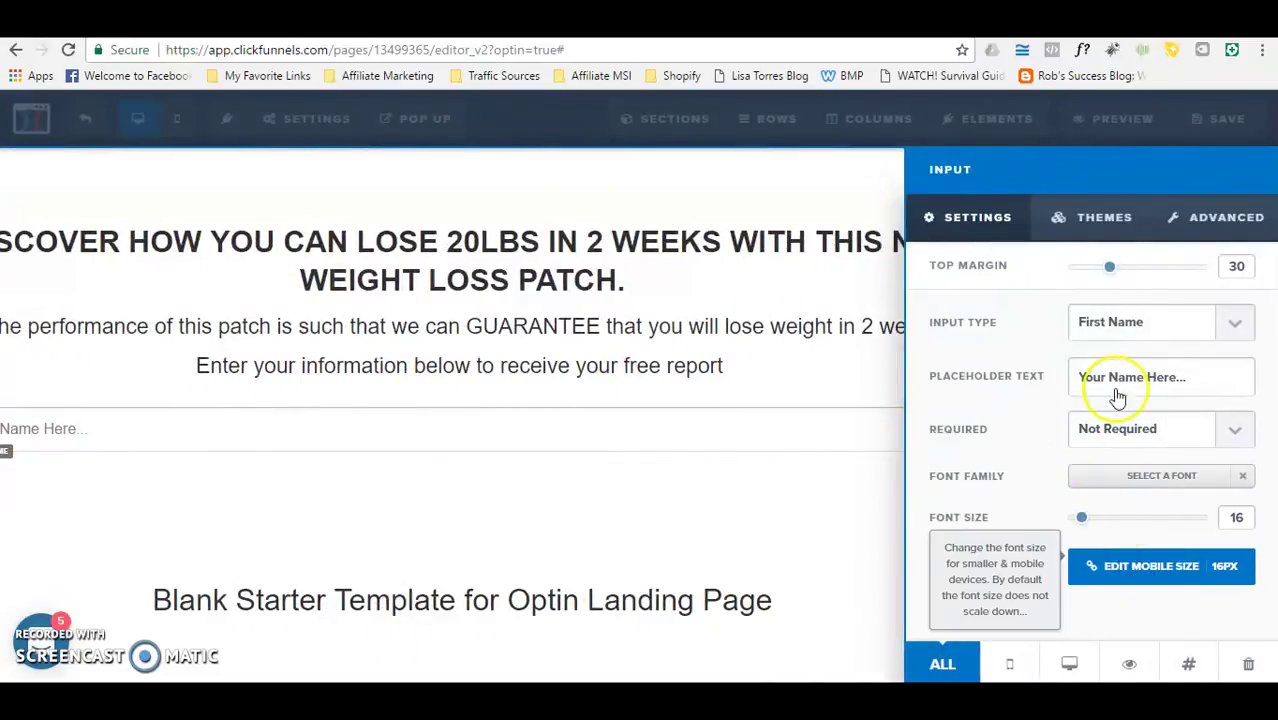
{"action": "left_click", "coordinate": [1215, 217]}
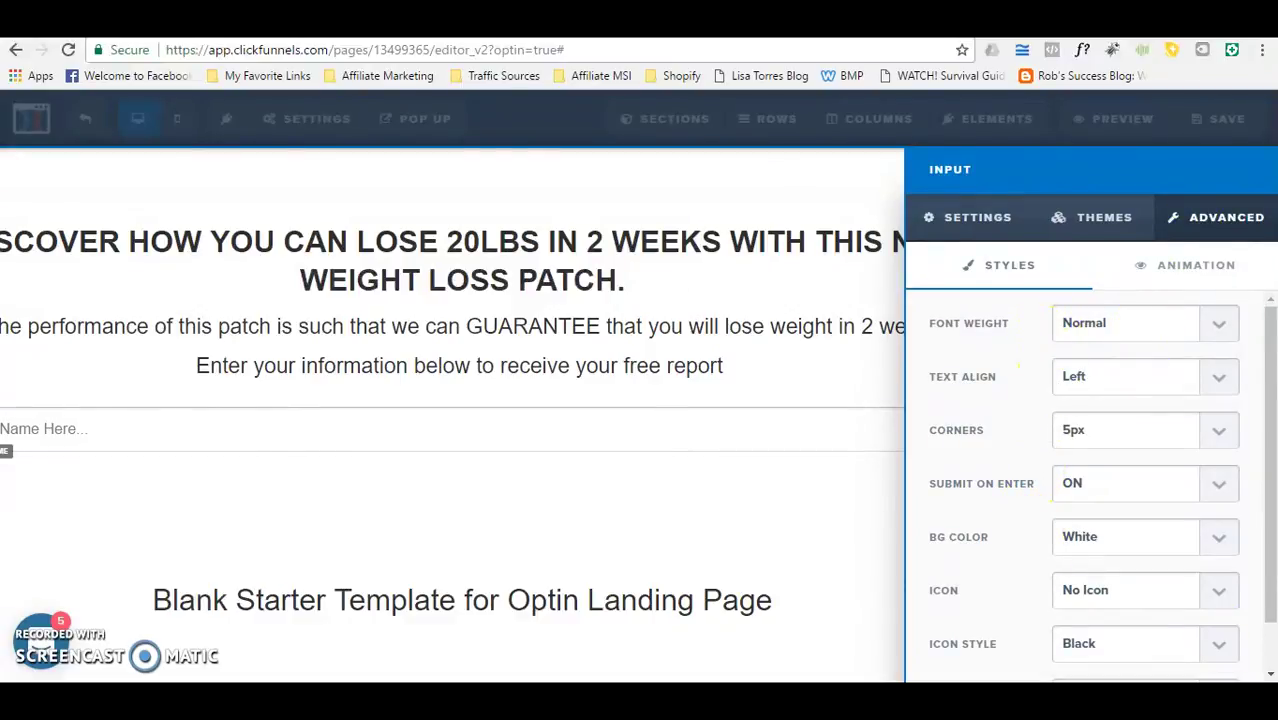
{"action": "left_click_drag", "start_coordinate": [1266, 592], "coordinate": [1268, 655]}
{"action": "scroll", "coordinate": [1268, 655], "scroll_direction": "up", "scroll_amount": 2}
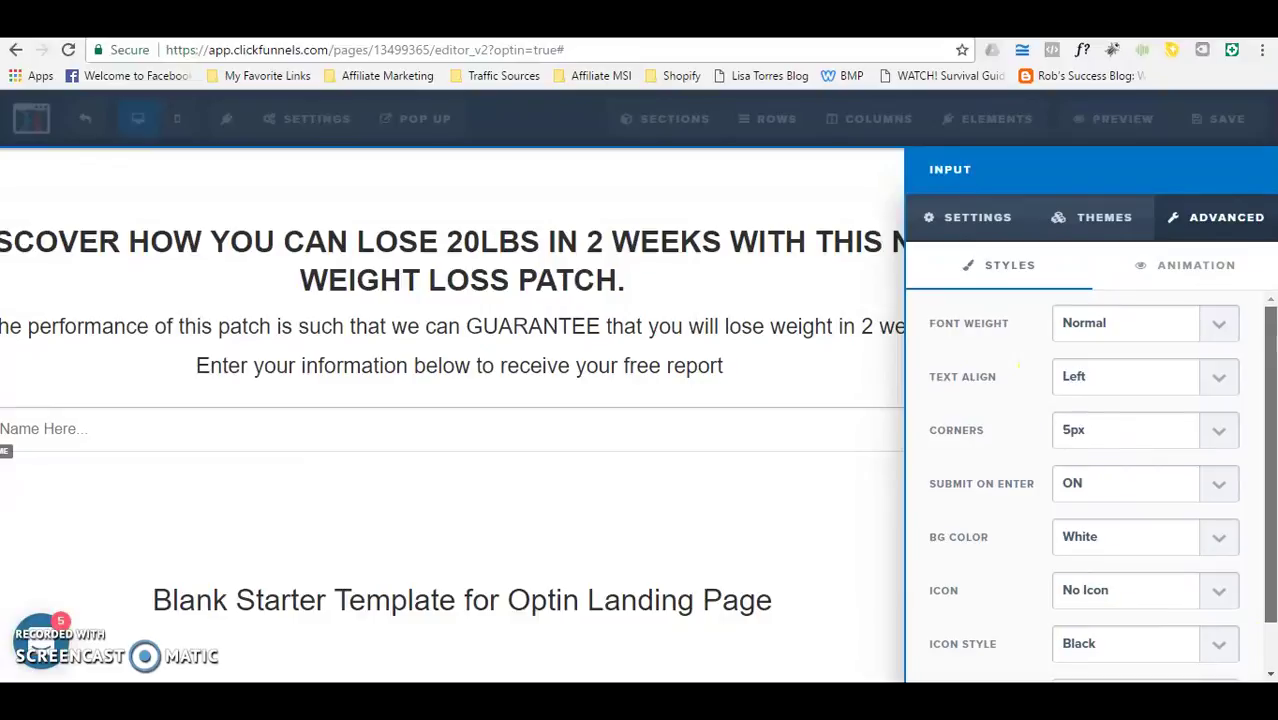
{"action": "left_click", "coordinate": [1089, 232]}
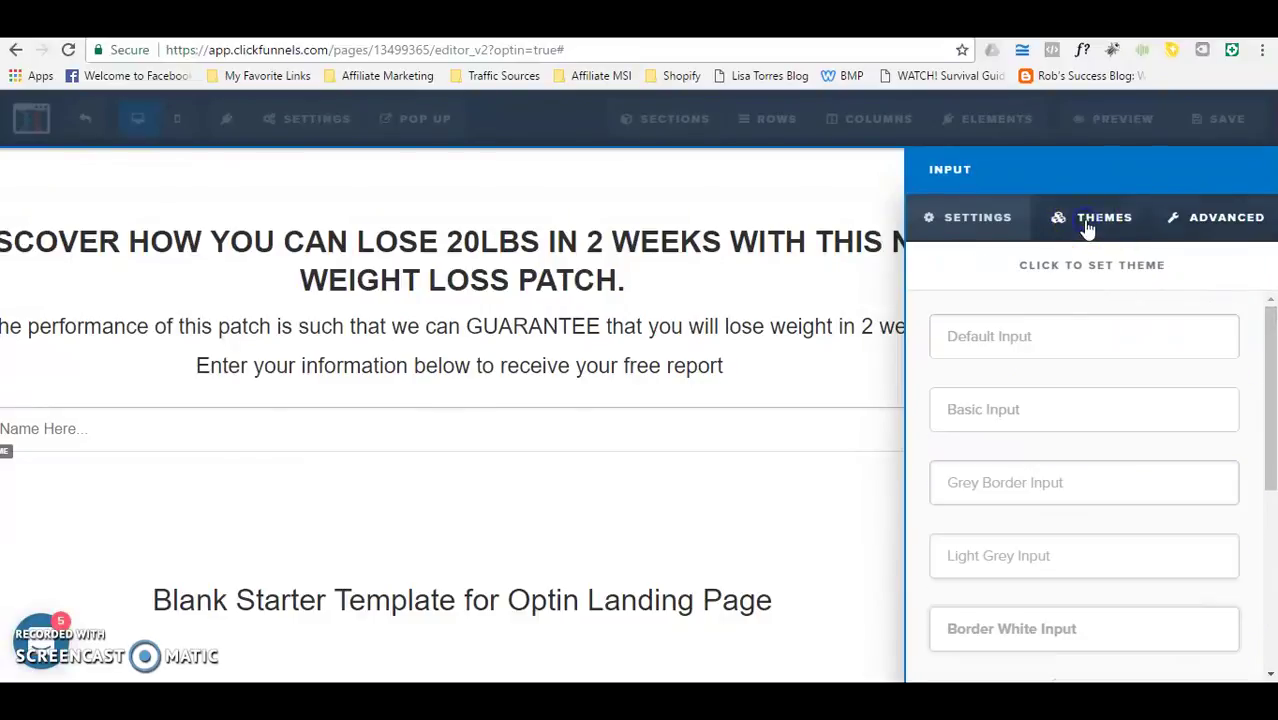
{"action": "left_click", "coordinate": [1222, 220]}
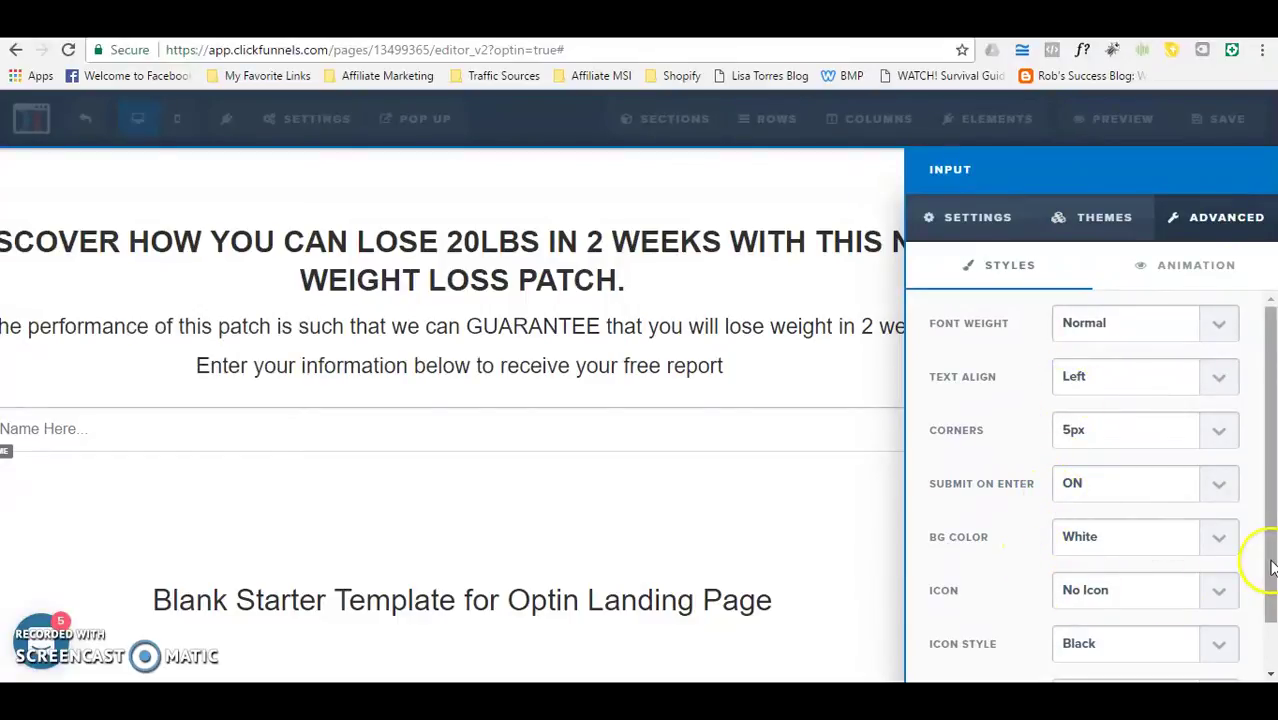
{"action": "left_click_drag", "start_coordinate": [1258, 562], "coordinate": [1266, 557]}
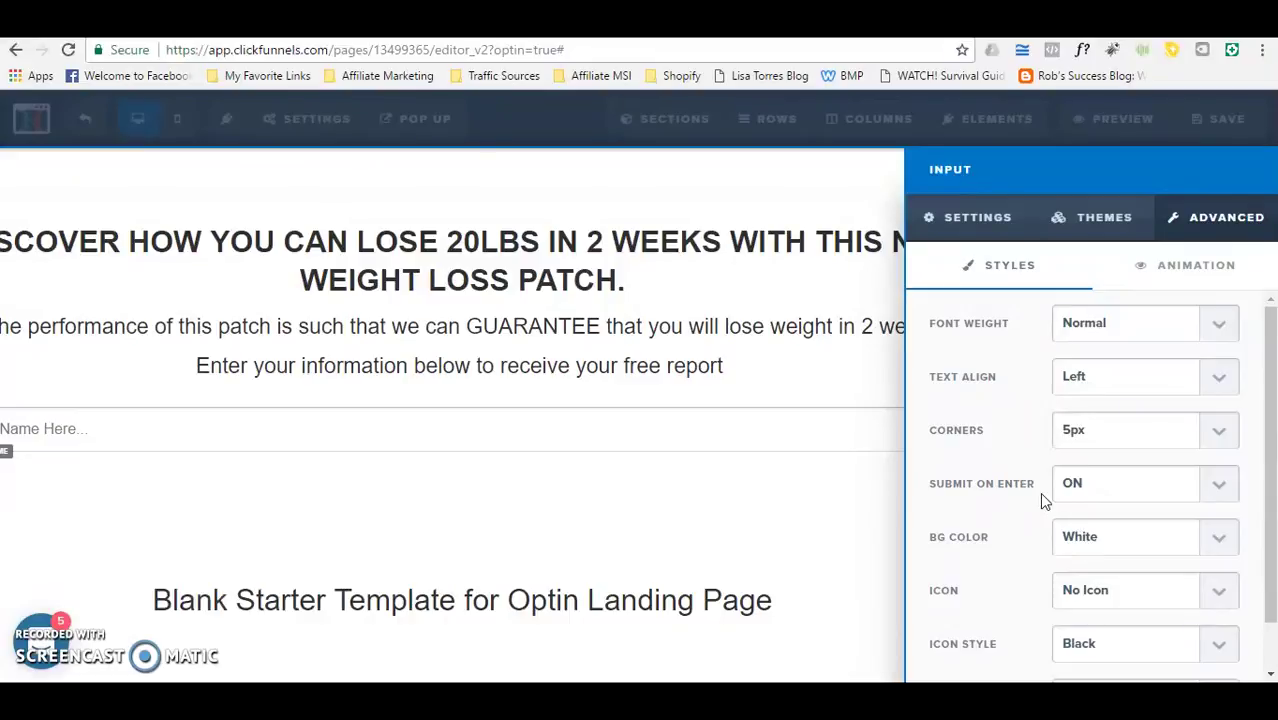
{"action": "left_click", "coordinate": [1000, 440]}
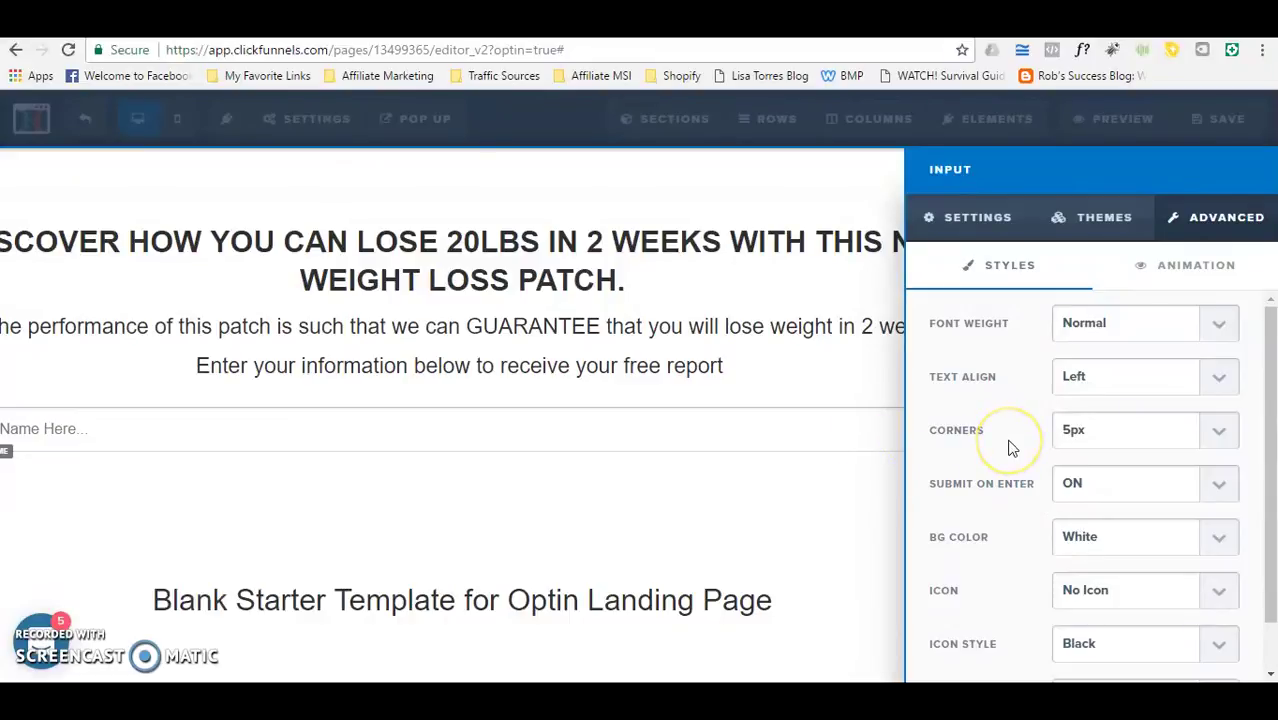
{"action": "left_click", "coordinate": [840, 442]}
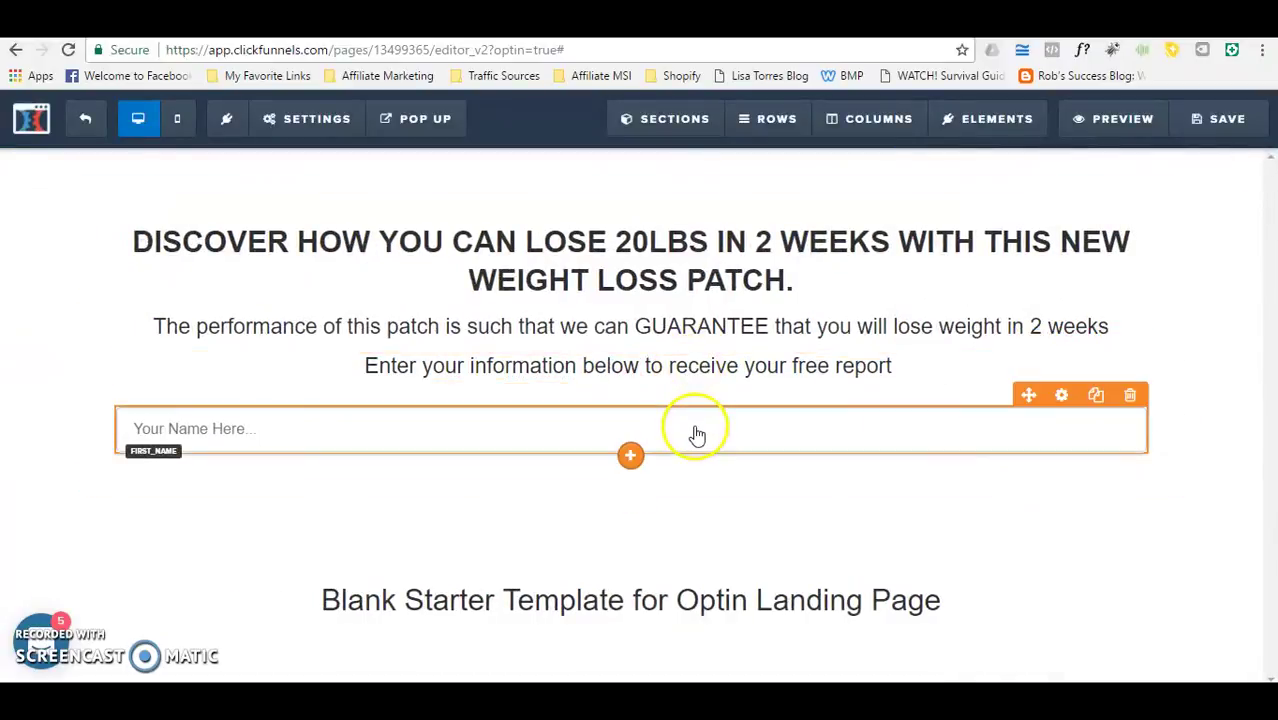
Step: Delete the old name field and add a new 1-column row below the intro text
{"action": "left_click", "coordinate": [1131, 398]}
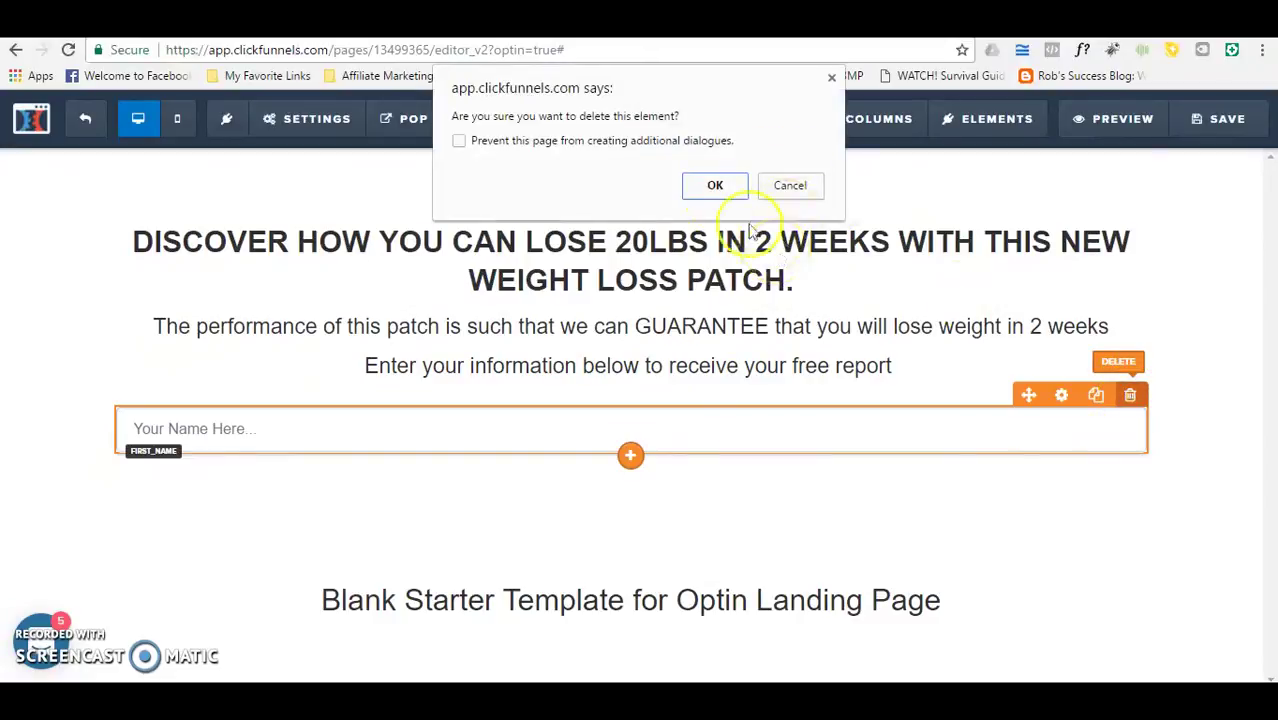
{"action": "left_click", "coordinate": [715, 188]}
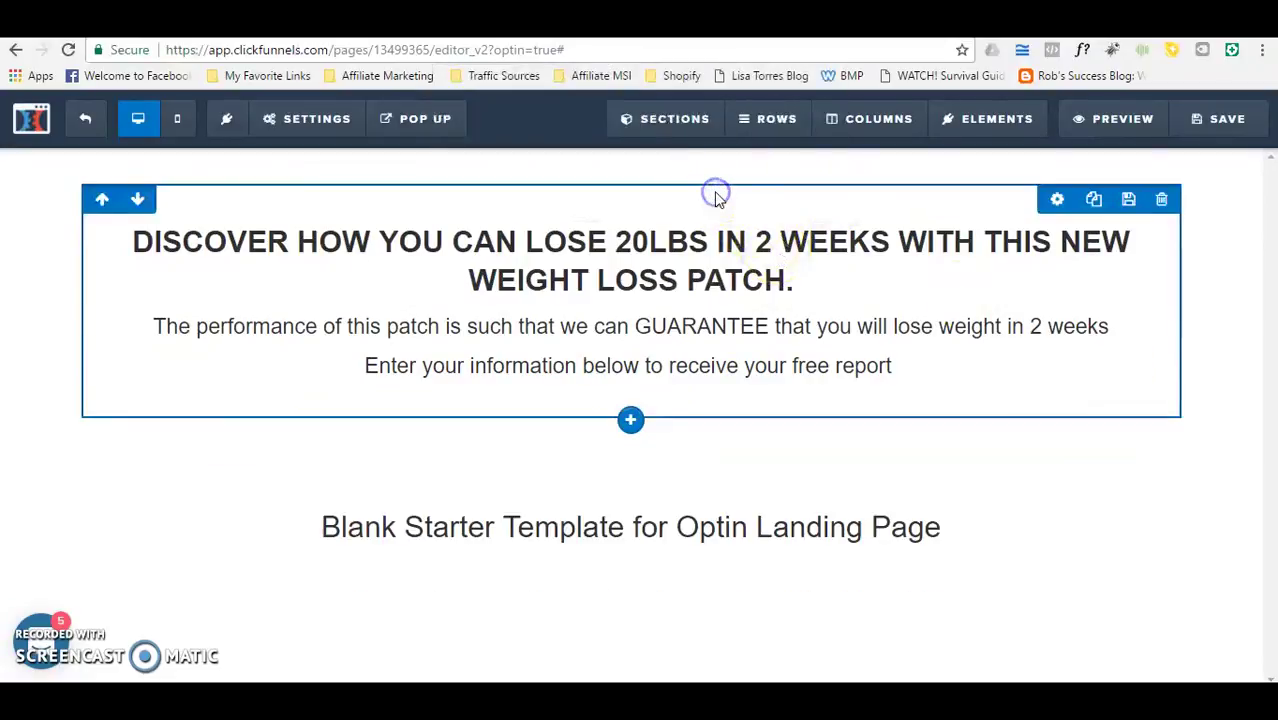
{"action": "left_click", "coordinate": [630, 421]}
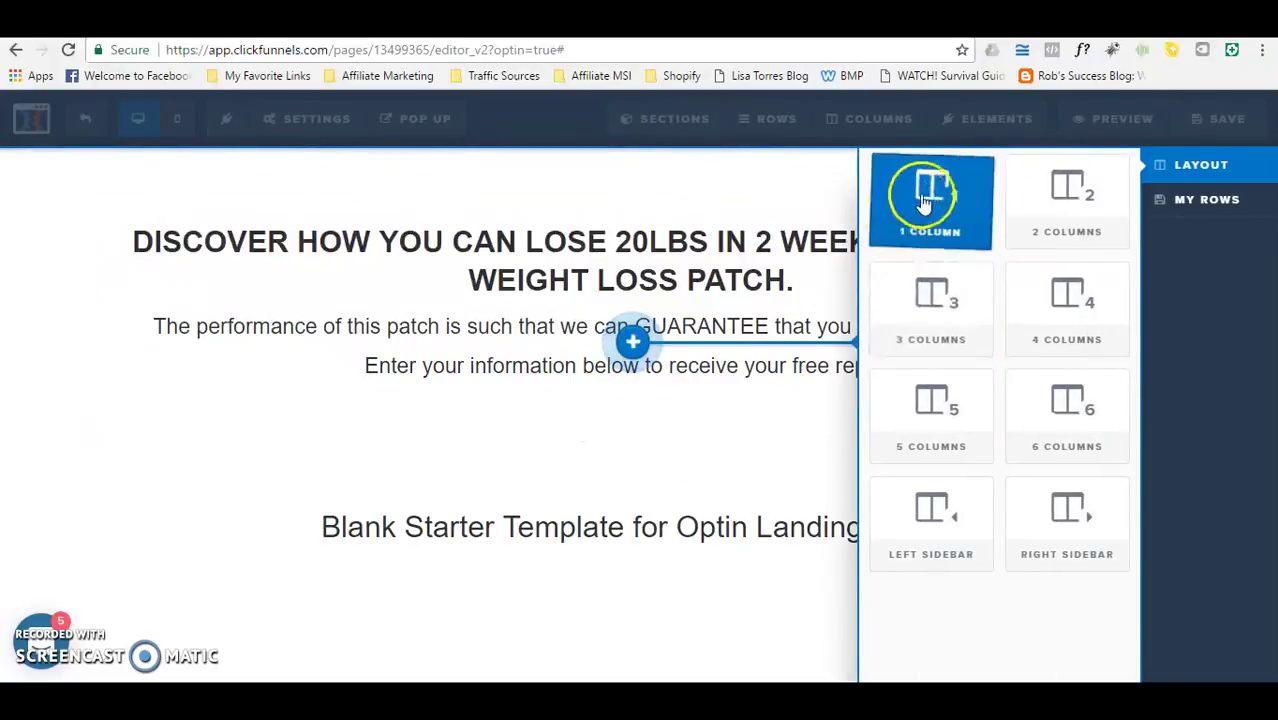
{"action": "left_click", "coordinate": [931, 203]}
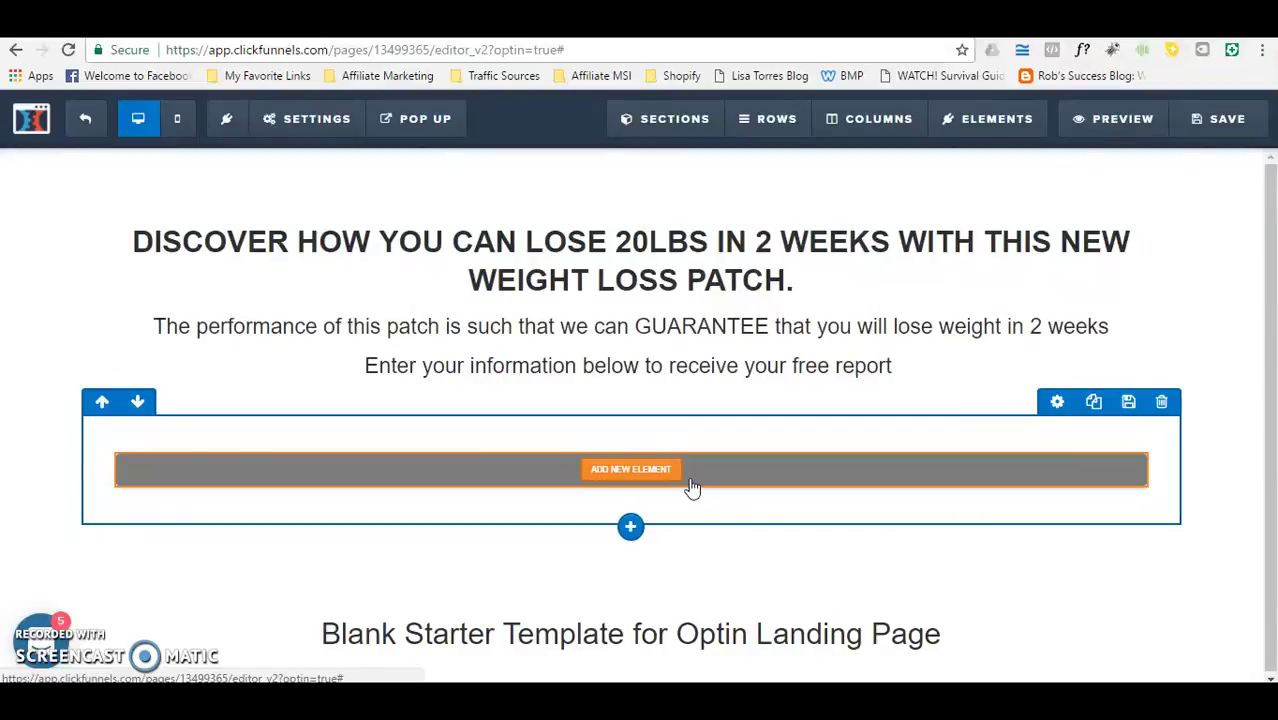
{"action": "left_click", "coordinate": [737, 482]}
{"action": "mouse_move", "coordinate": [737, 482]}
{"action": "left_mouse_down"}
{"action": "mouse_move", "coordinate": [725, 476]}
{"action": "mouse_move", "coordinate": [779, 462]}
{"action": "mouse_move", "coordinate": [938, 468]}
{"action": "left_mouse_up"}
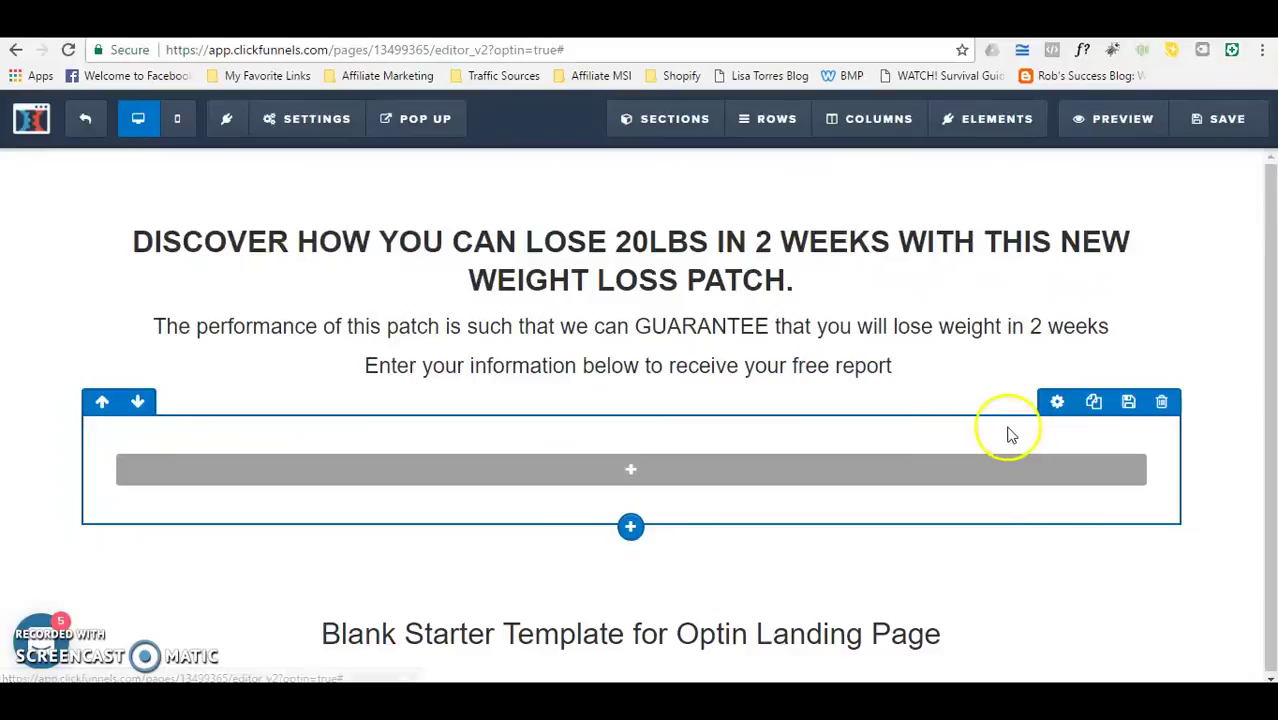
Step: Insert an Input element into the empty new row
{"action": "left_click", "coordinate": [621, 467]}
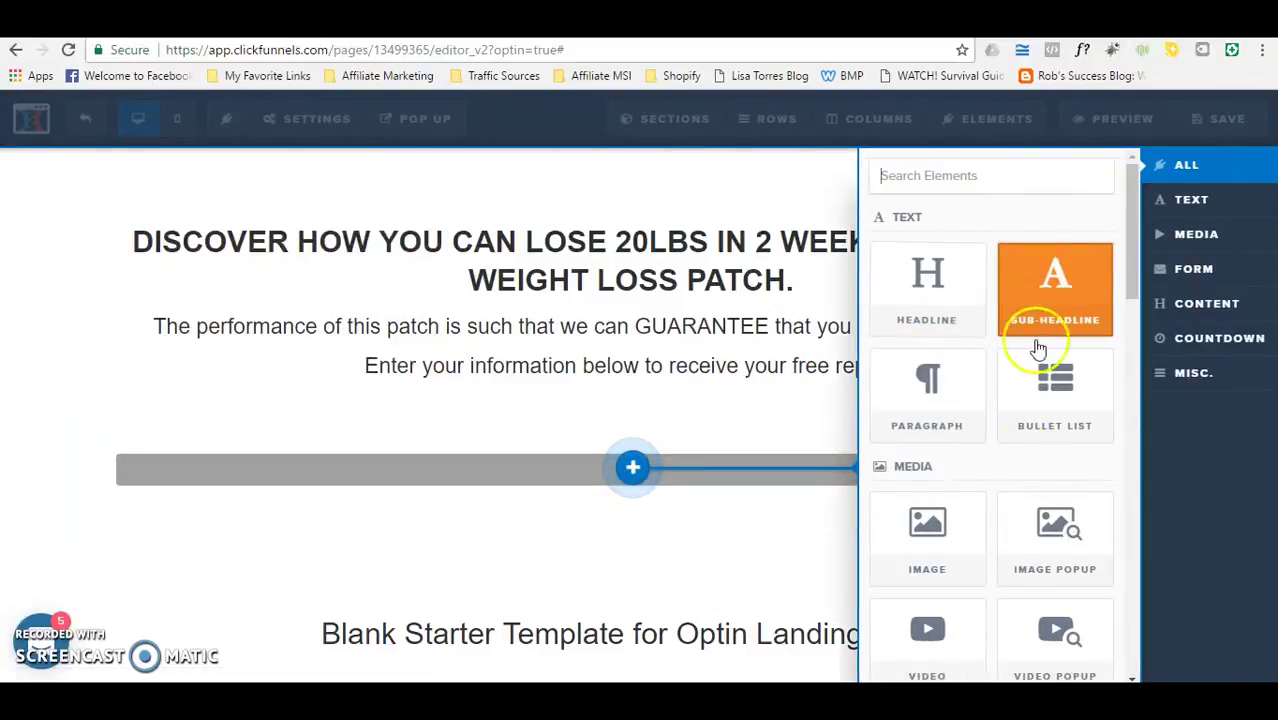
{"action": "left_click_drag", "start_coordinate": [1134, 265], "coordinate": [1128, 365]}
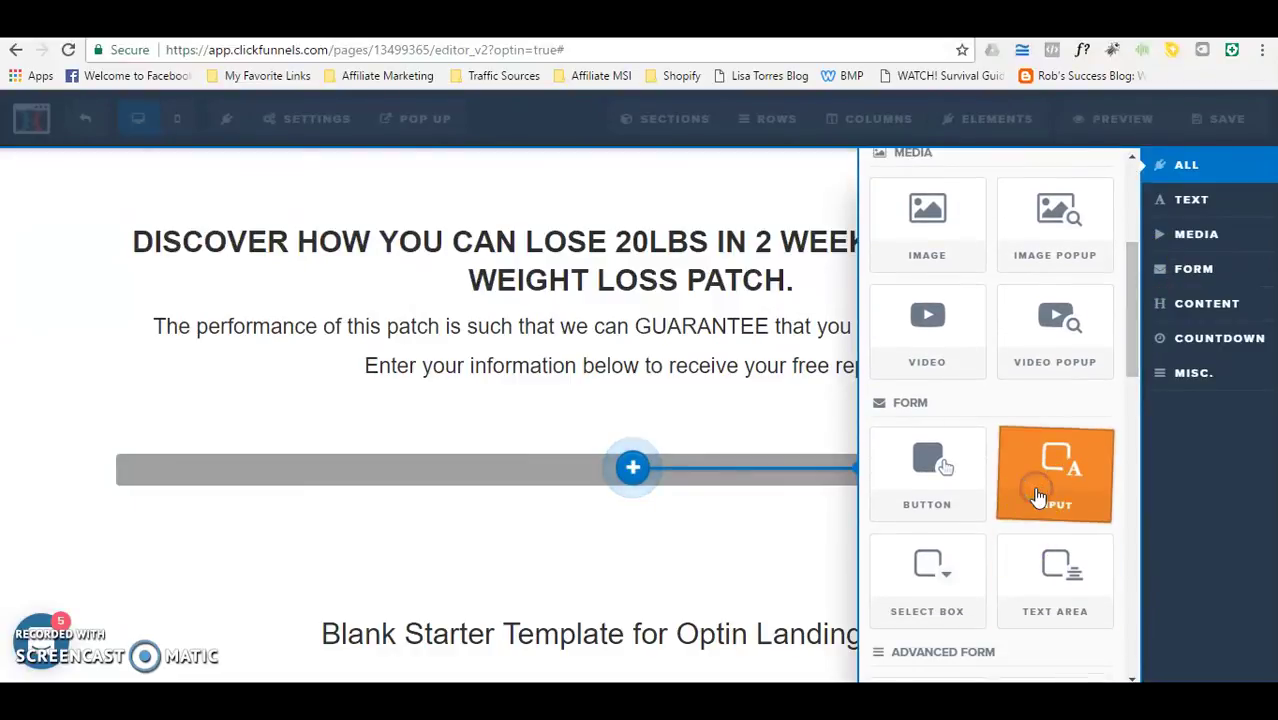
{"action": "left_click", "coordinate": [1040, 486]}
Step: Set the new input to First Name with placeholder 'Your Name Here...' and close its settings
{"action": "mouse_move", "coordinate": [676, 486]}
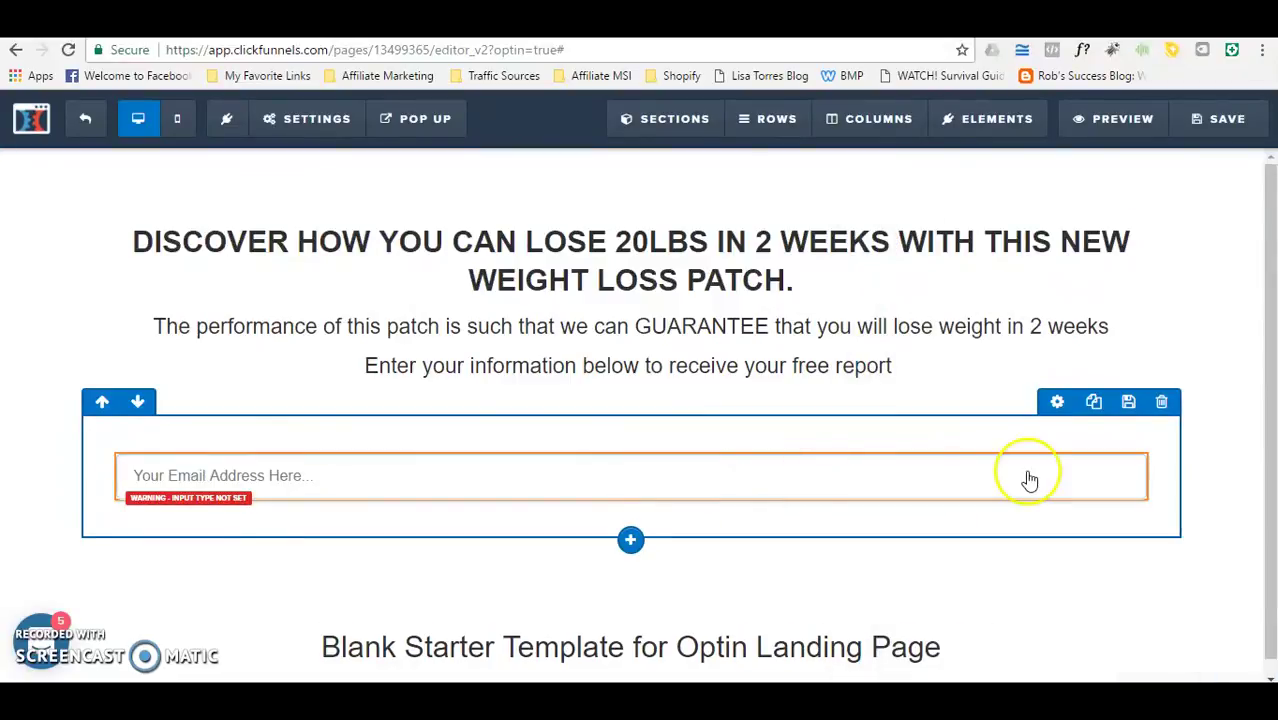
{"action": "left_click", "coordinate": [1060, 450]}
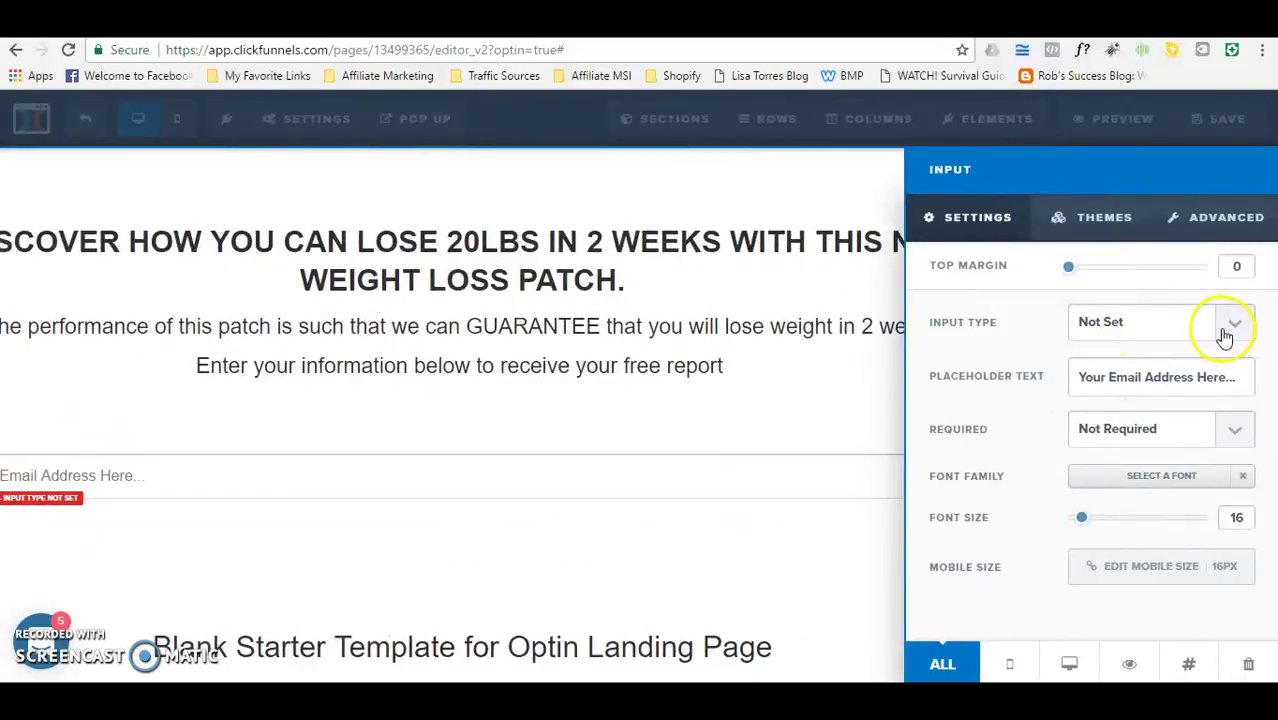
{"action": "left_click", "coordinate": [1225, 337]}
{"action": "left_click", "coordinate": [1125, 382]}
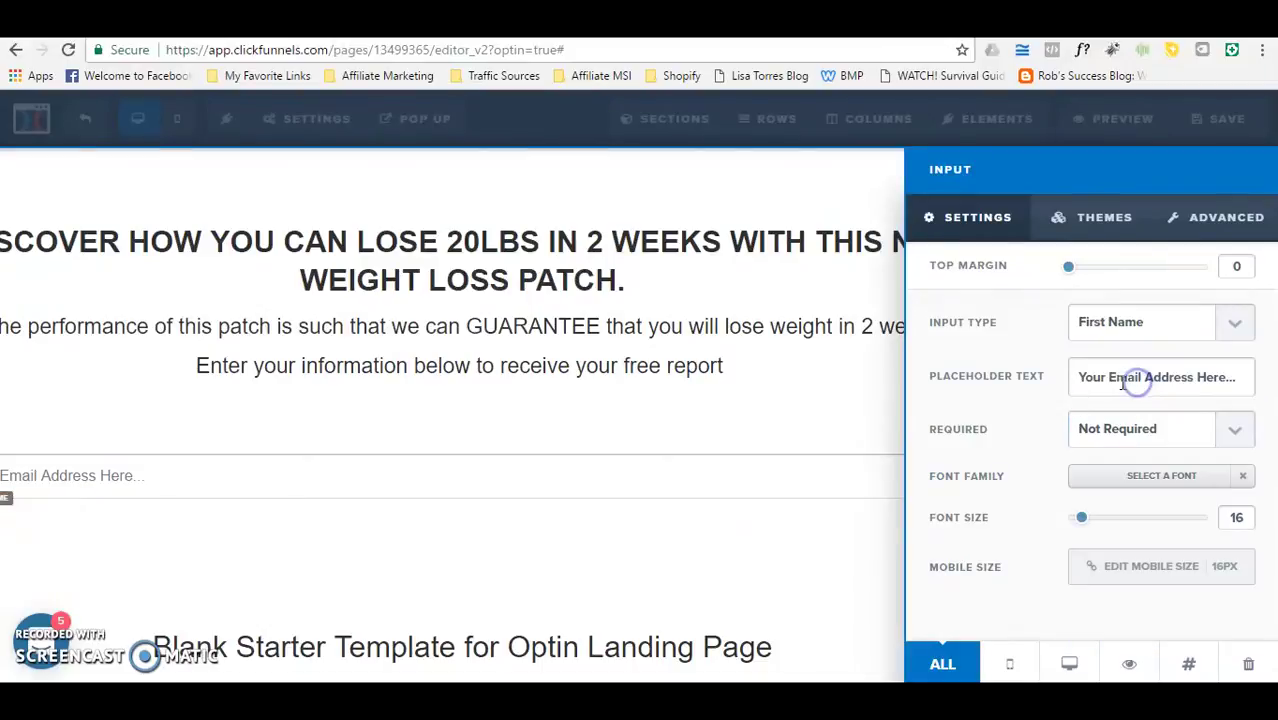
{"action": "left_click", "coordinate": [1193, 377]}
{"action": "key", "text": "BackSpace"}
{"action": "key", "text": "BackSpace"}
{"action": "key", "text": "BackSpace"}
{"action": "key", "text": "BackSpace"}
{"action": "key", "text": "BackSpace"}
{"action": "key", "text": "BackSpace"}
{"action": "key", "text": "BackSpace"}
{"action": "key", "text": "BackSpace"}
{"action": "key", "text": "BackSpace"}
{"action": "key", "text": "BackSpace"}
{"action": "key", "text": "BackSpace"}
{"action": "key", "text": "BackSpace"}
{"action": "key", "text": "BackSpace"}
{"action": "type", "text": "Name"}
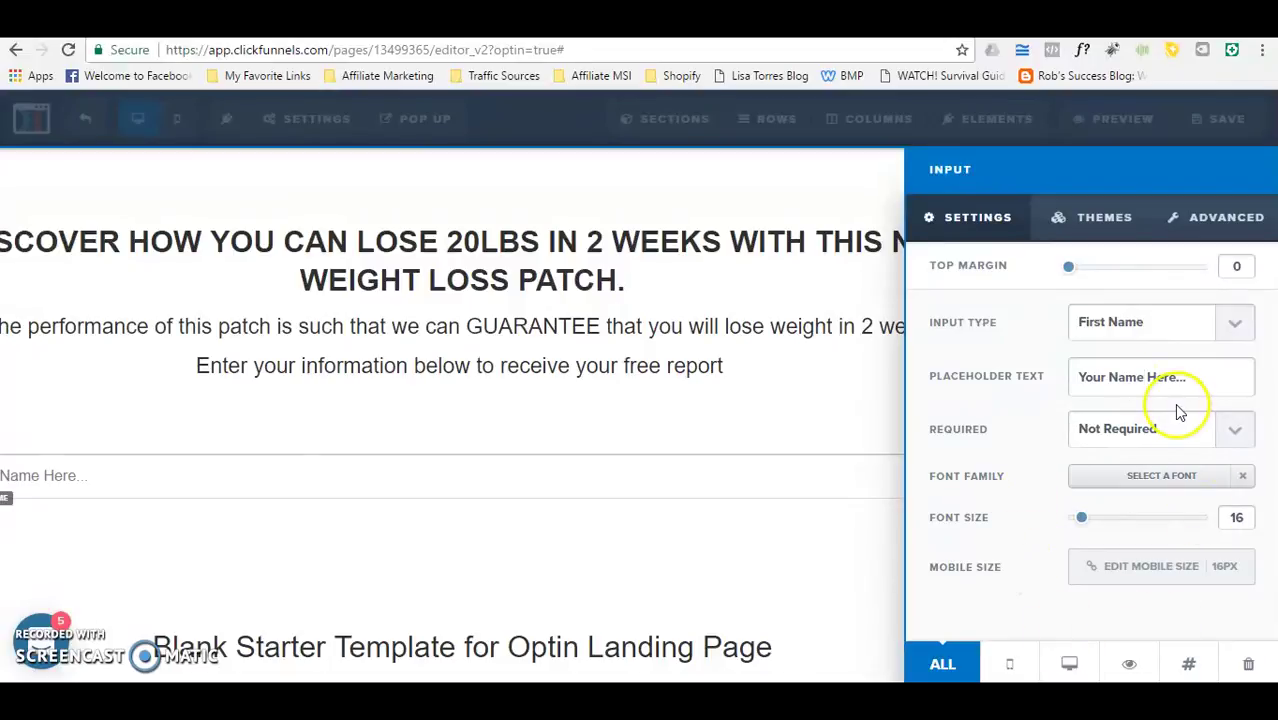
{"action": "left_click", "coordinate": [1230, 225]}
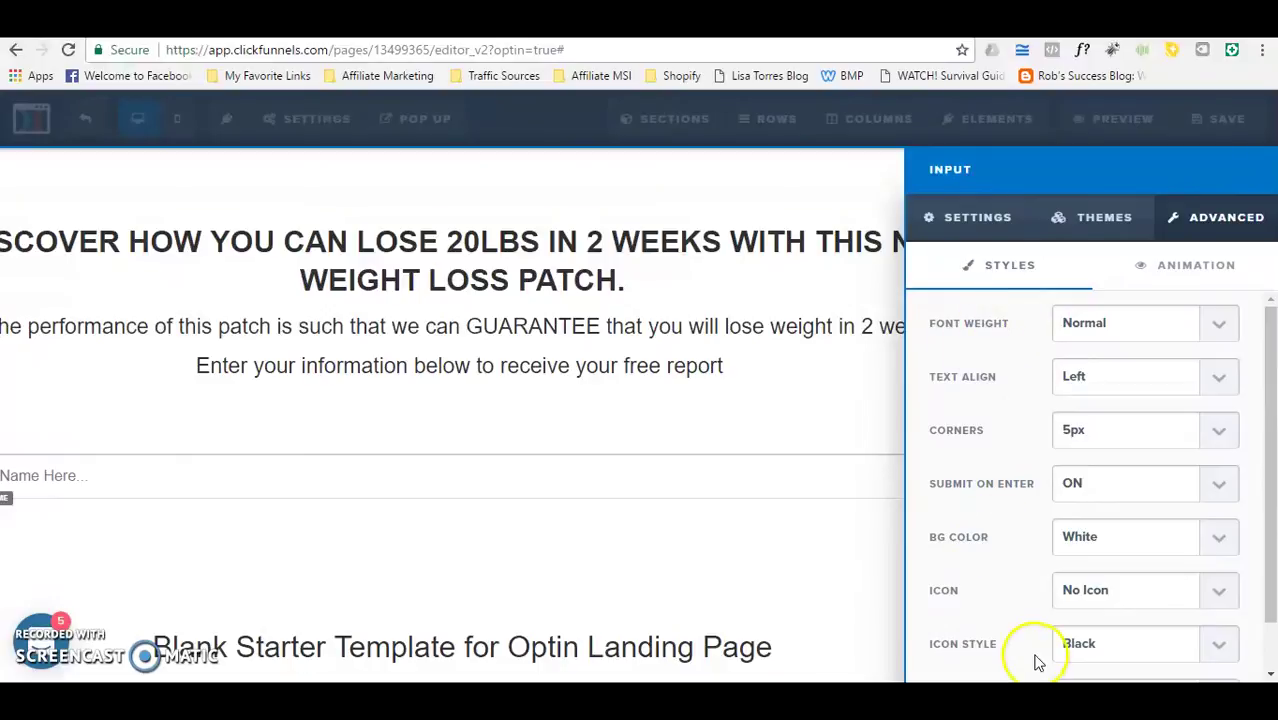
{"action": "left_click_drag", "start_coordinate": [1267, 592], "coordinate": [1266, 665]}
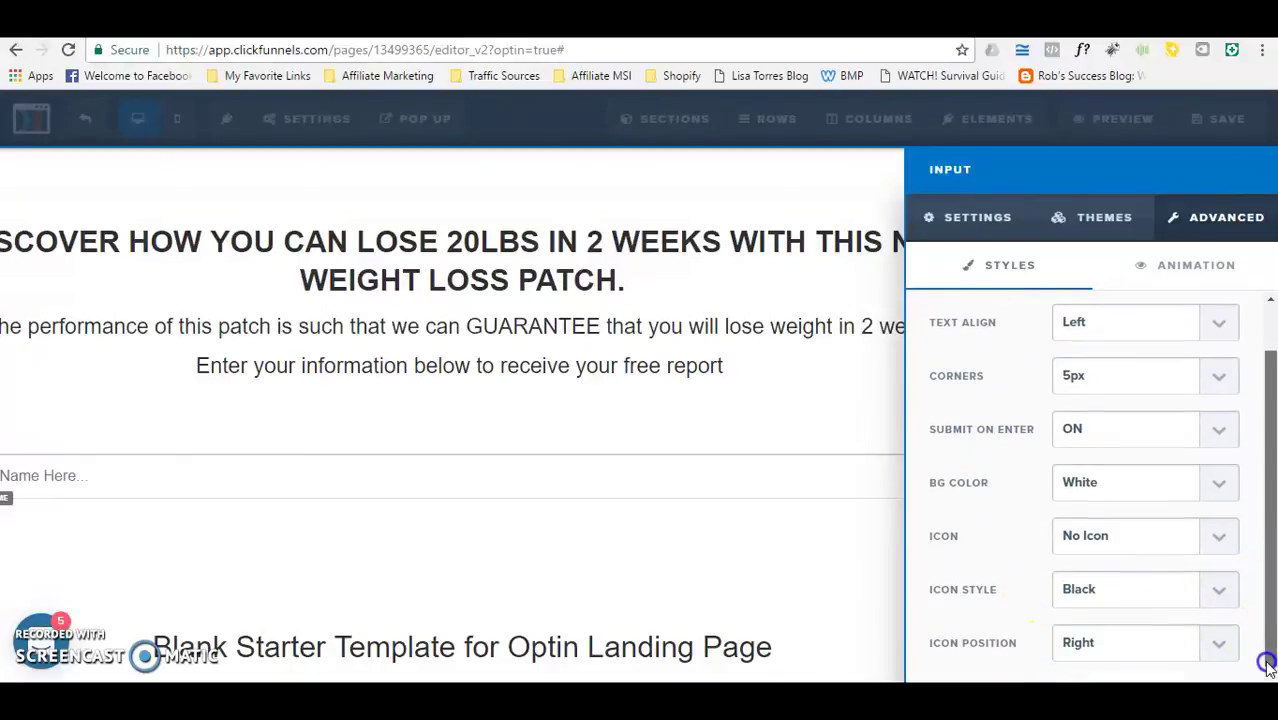
{"action": "scroll", "coordinate": [1090, 480], "scroll_direction": "up", "scroll_amount": 2}
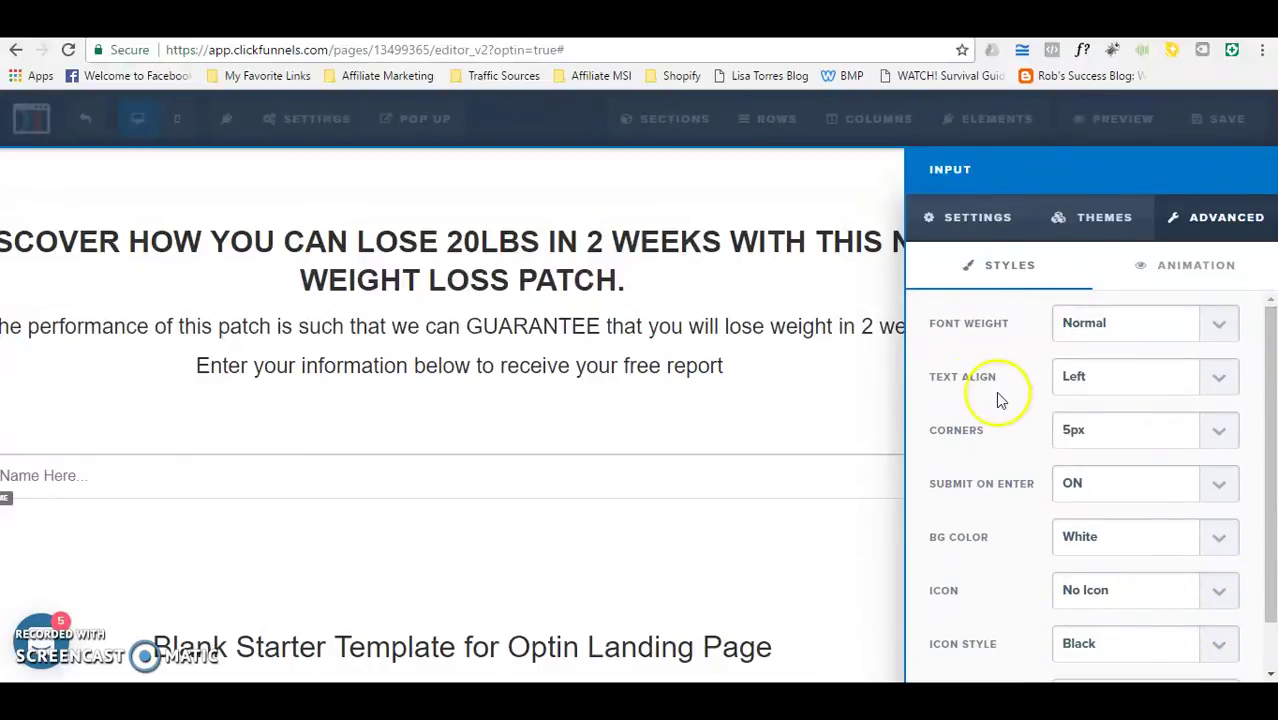
{"action": "left_click", "coordinate": [838, 414]}
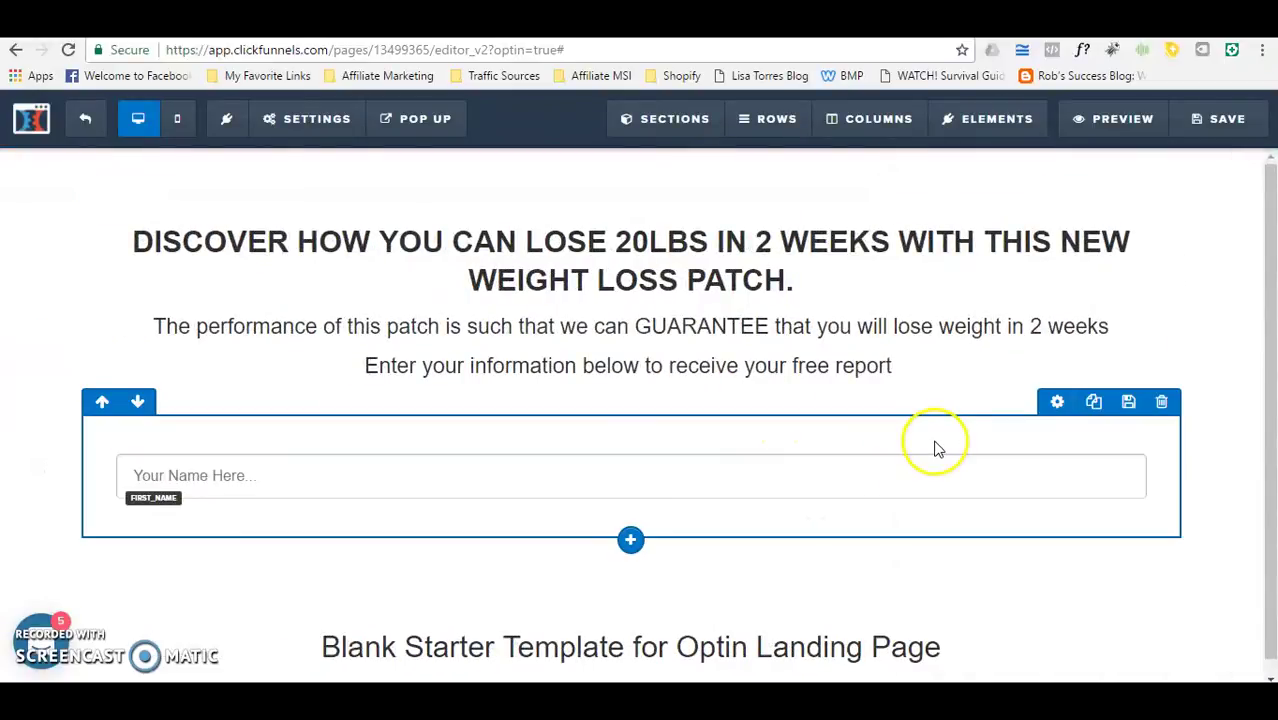
Step: In the row settings, reduce the Width % from 100 to 50
{"action": "left_click", "coordinate": [1057, 404]}
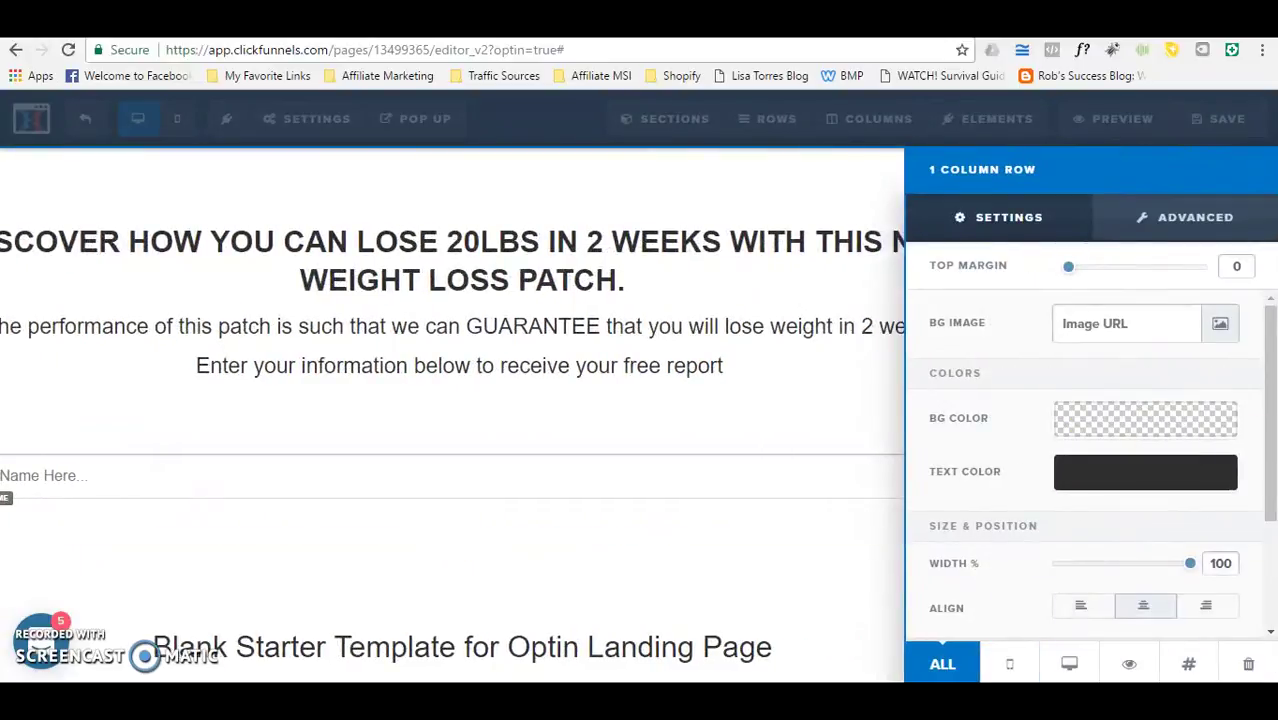
{"action": "left_click_drag", "start_coordinate": [1189, 567], "coordinate": [1122, 575]}
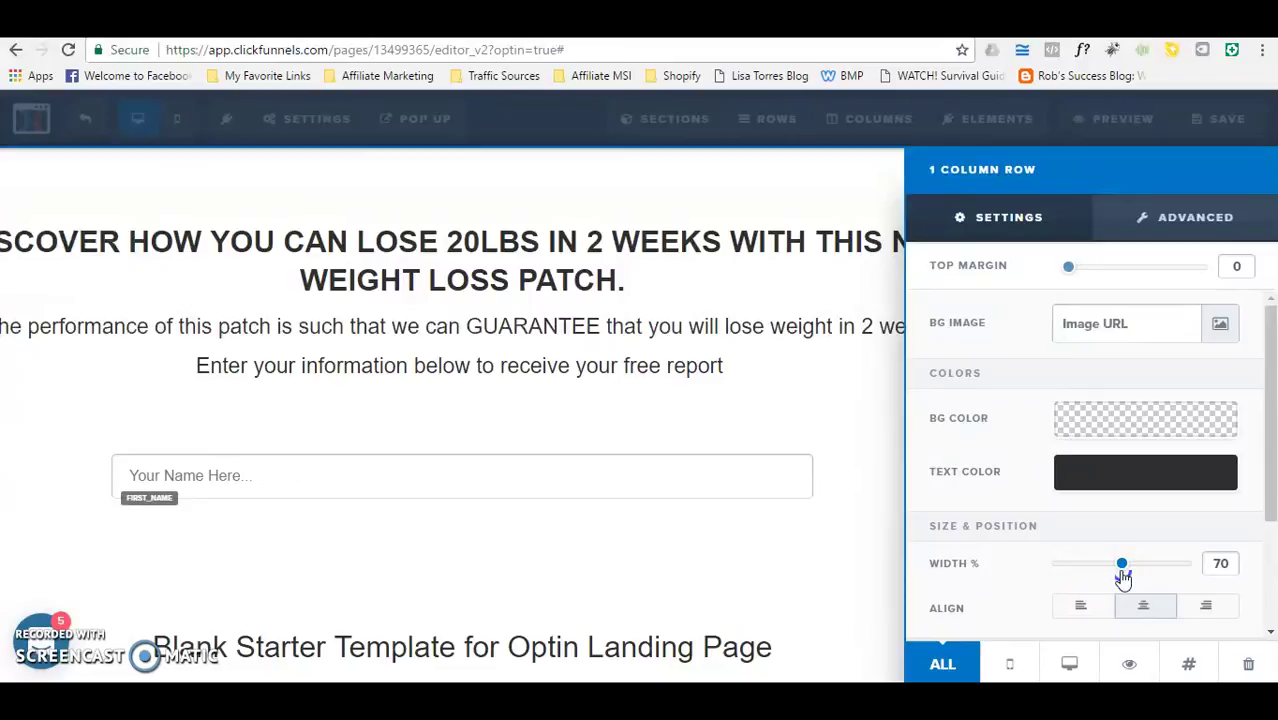
{"action": "left_click_drag", "start_coordinate": [1123, 578], "coordinate": [1062, 578]}
Step: Add an Input element beneath the 'Your Name Here...' field in the narrowed row
{"action": "left_click", "coordinate": [815, 445]}
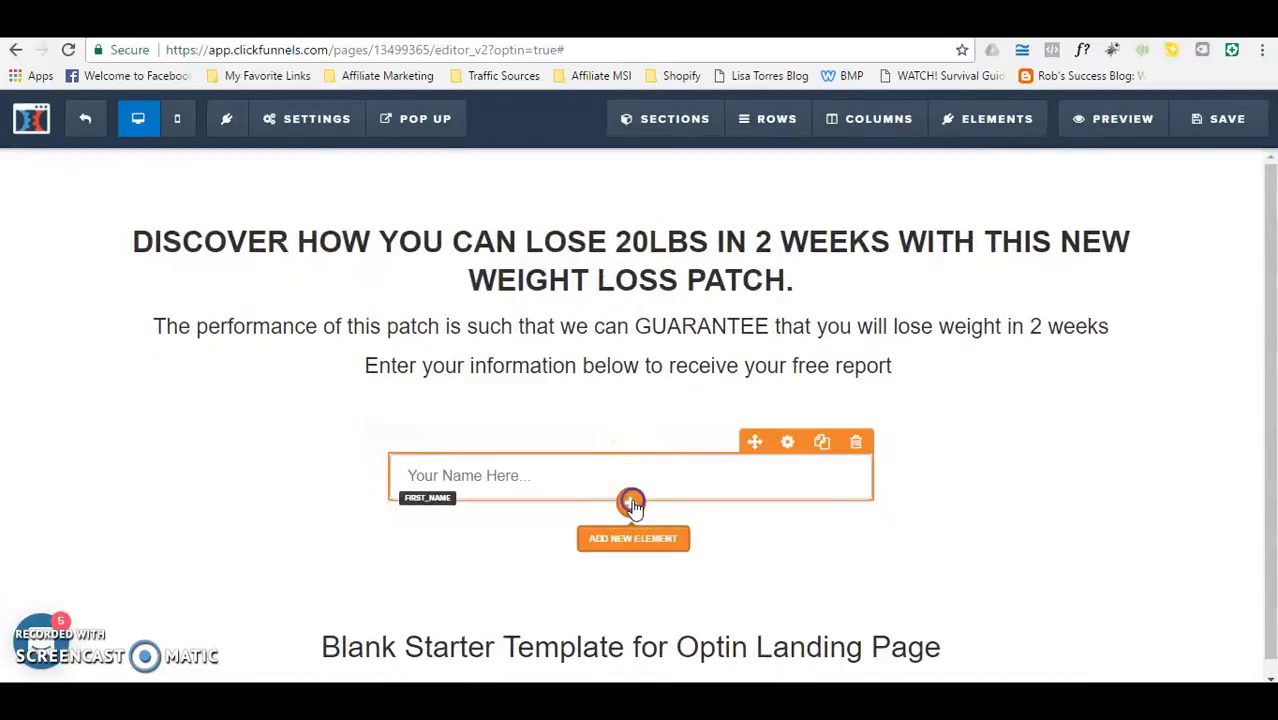
{"action": "left_click", "coordinate": [631, 502]}
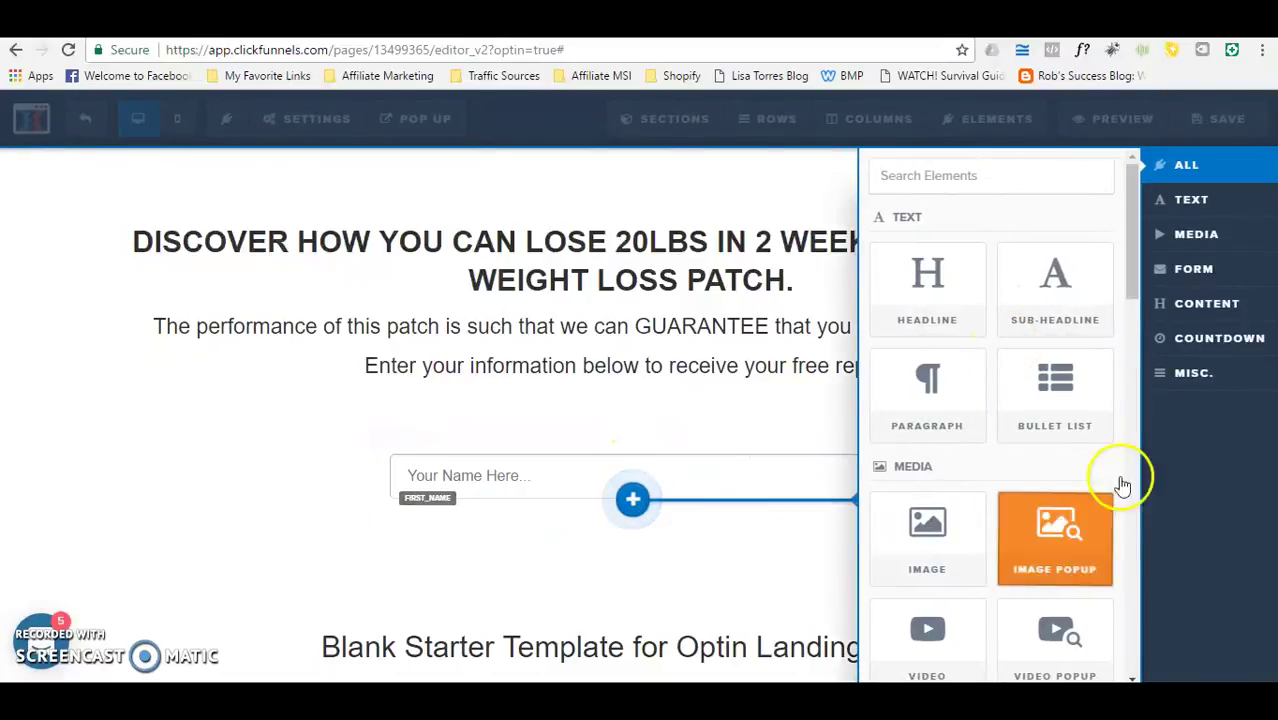
{"action": "left_click_drag", "start_coordinate": [1130, 259], "coordinate": [1133, 325]}
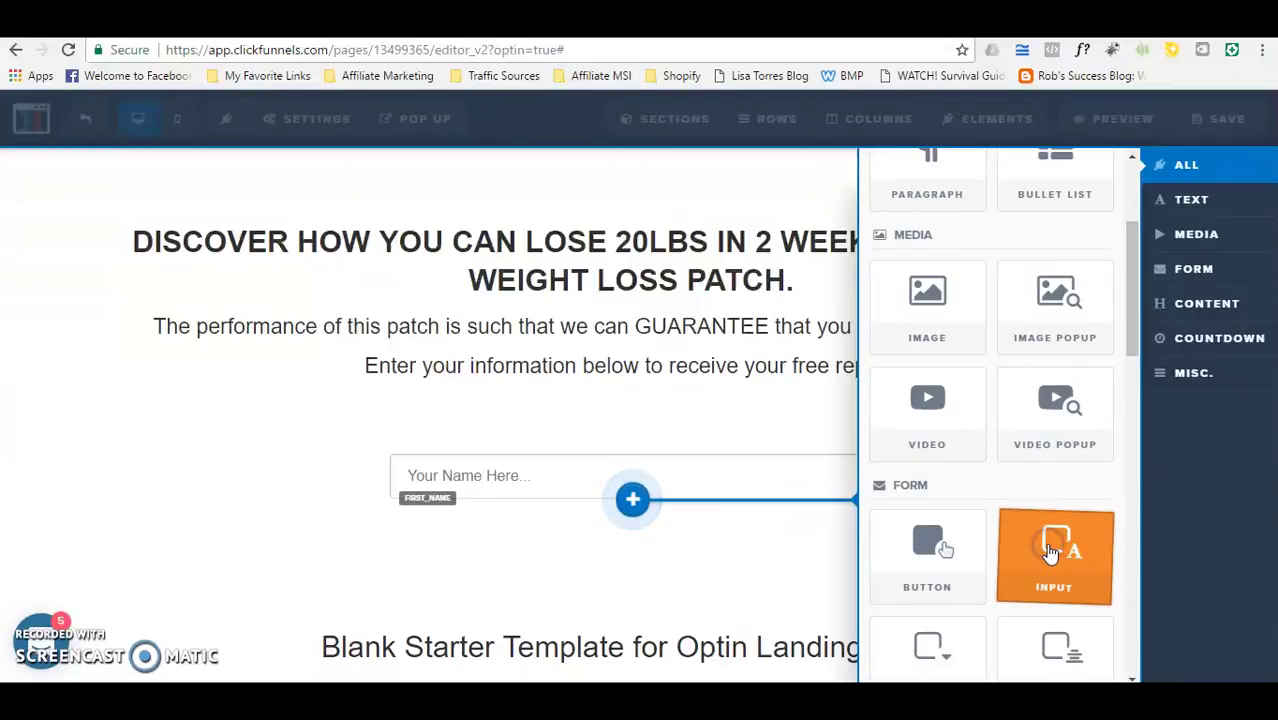
{"action": "left_click", "coordinate": [1052, 553]}
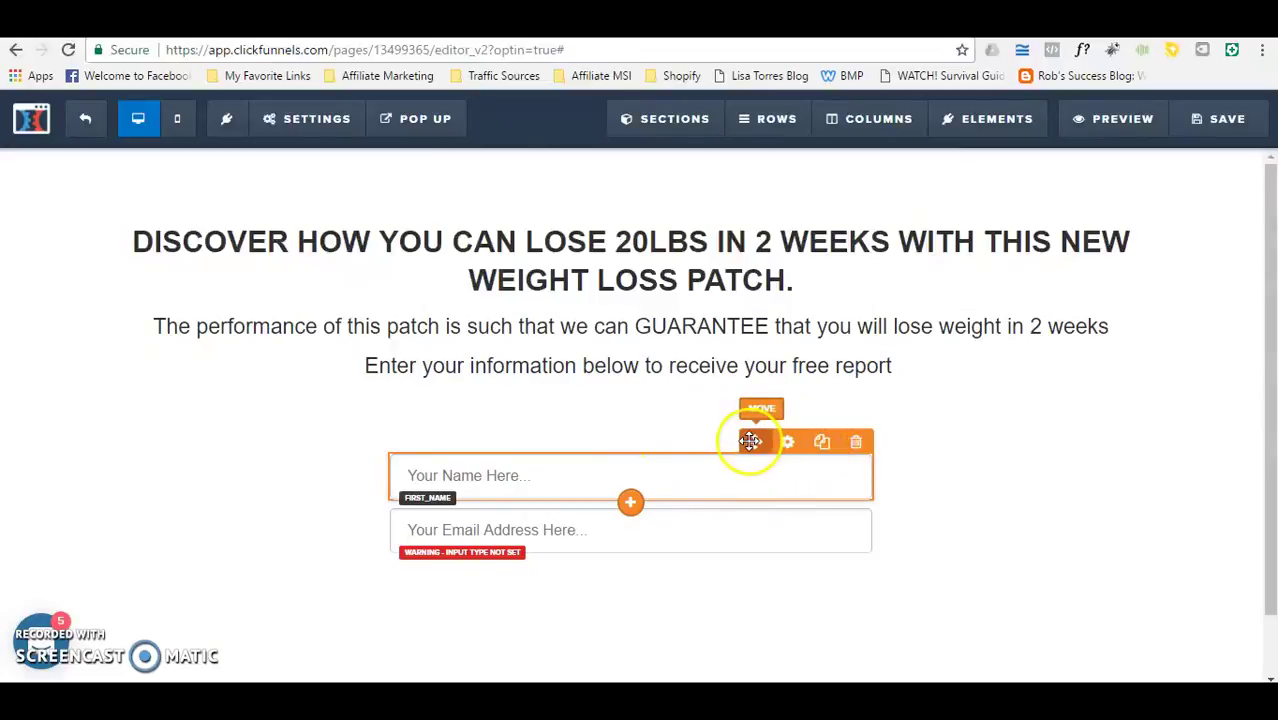
{"action": "left_click_drag", "start_coordinate": [754, 441], "coordinate": [760, 401]}
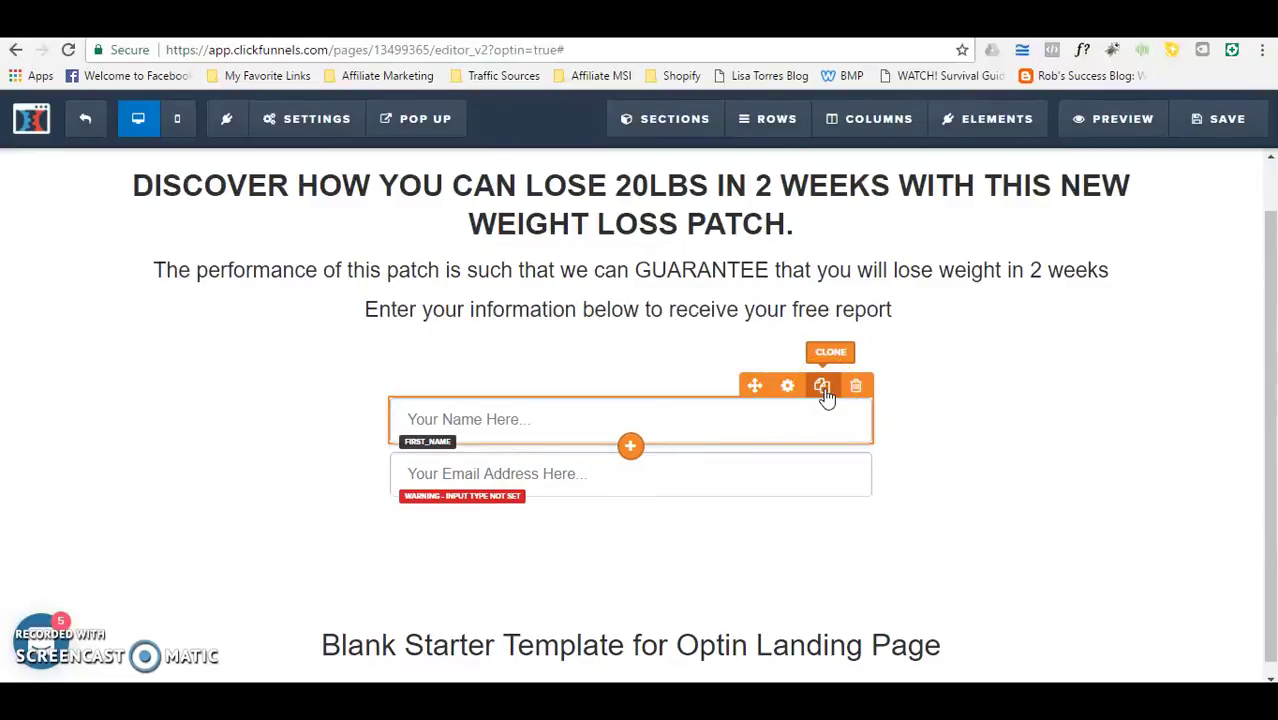
{"action": "left_click", "coordinate": [857, 393]}
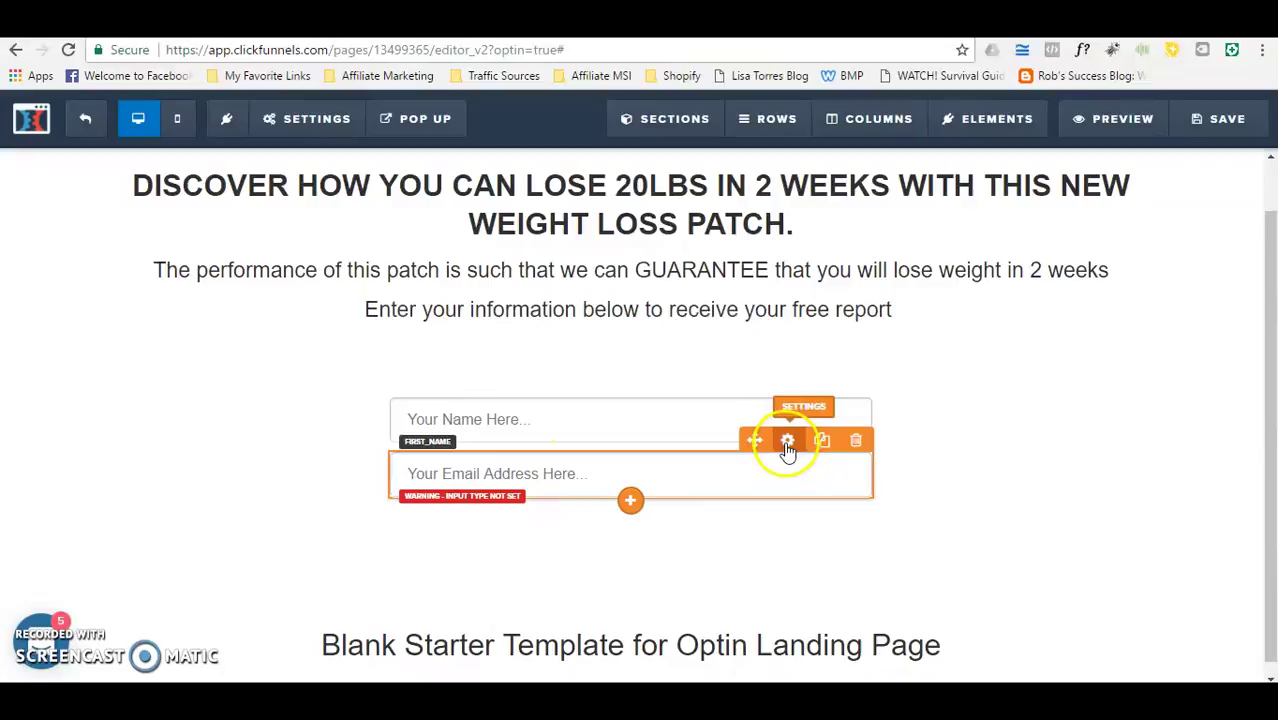
Step: Change the second field's Input Type to Email Address and close its settings
{"action": "left_click", "coordinate": [788, 446]}
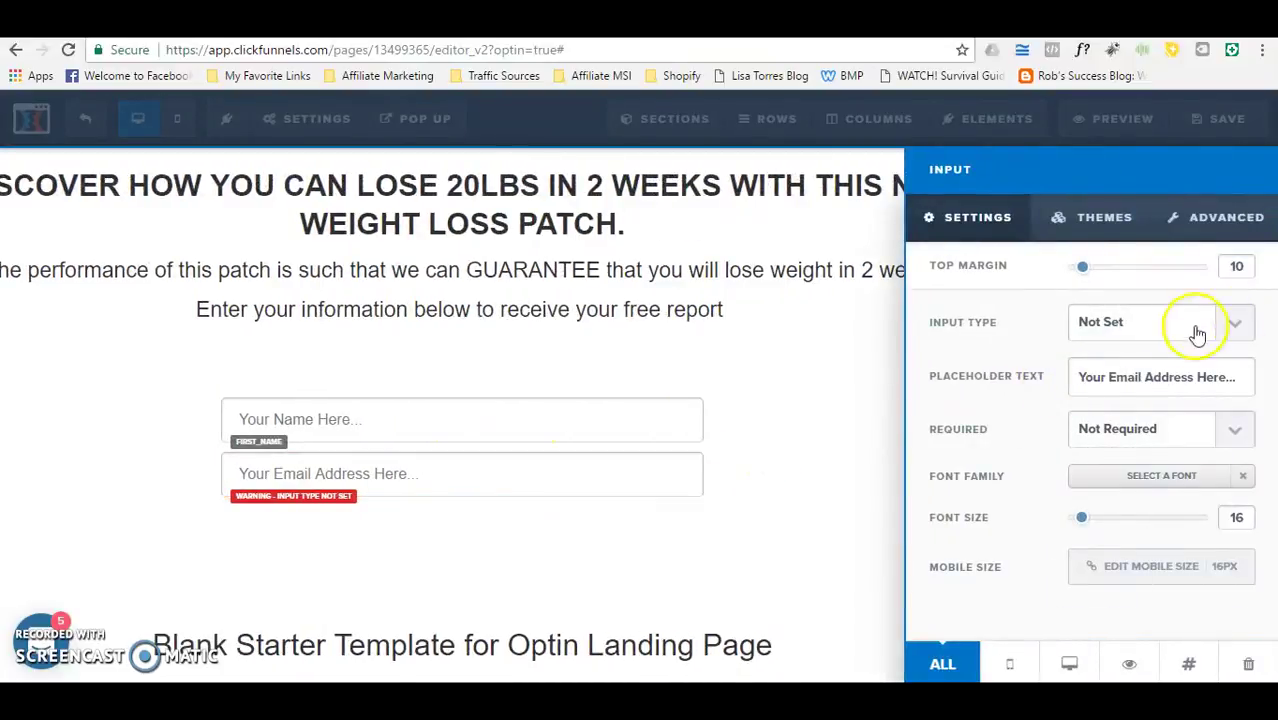
{"action": "left_click", "coordinate": [1238, 323]}
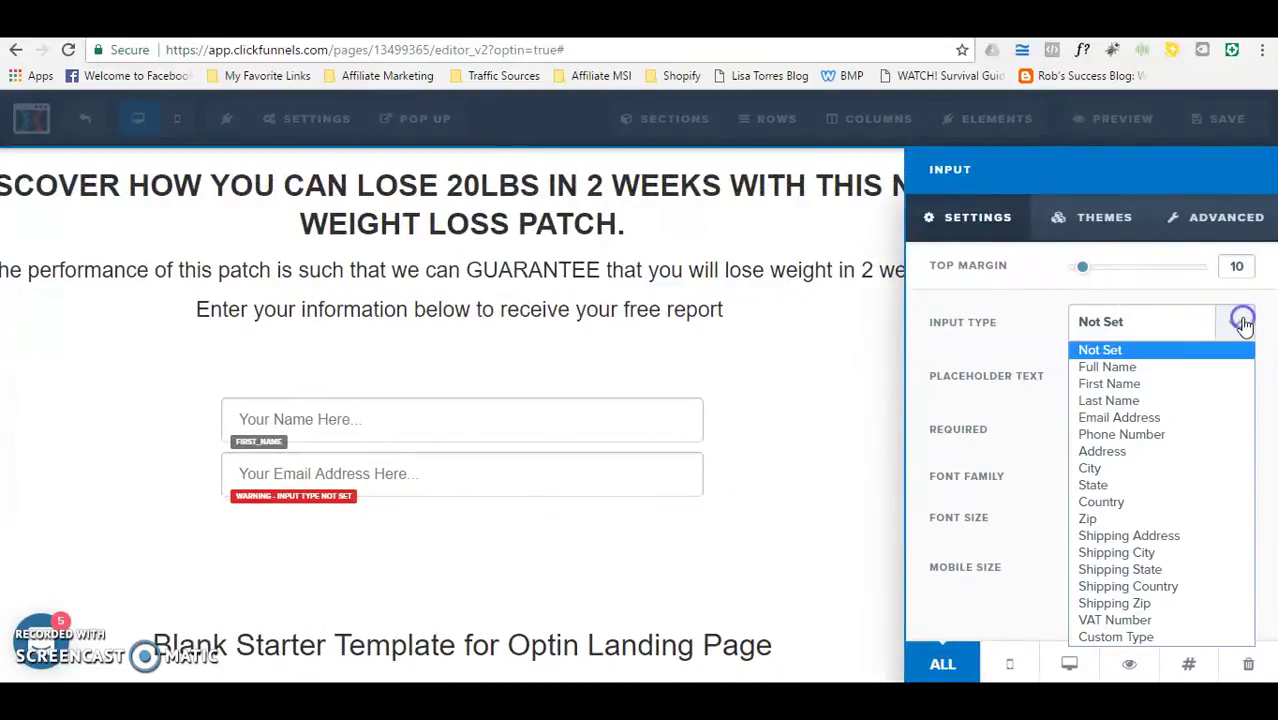
{"action": "left_click", "coordinate": [1132, 418]}
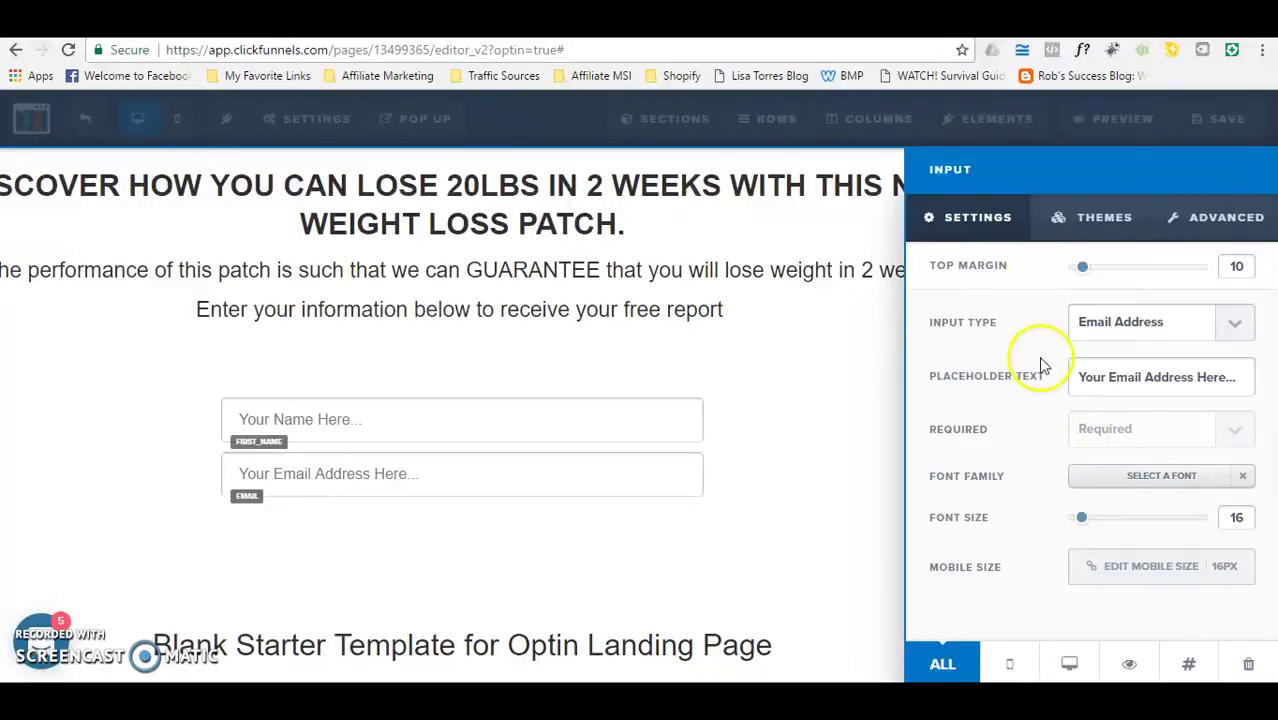
{"action": "left_click", "coordinate": [742, 472]}
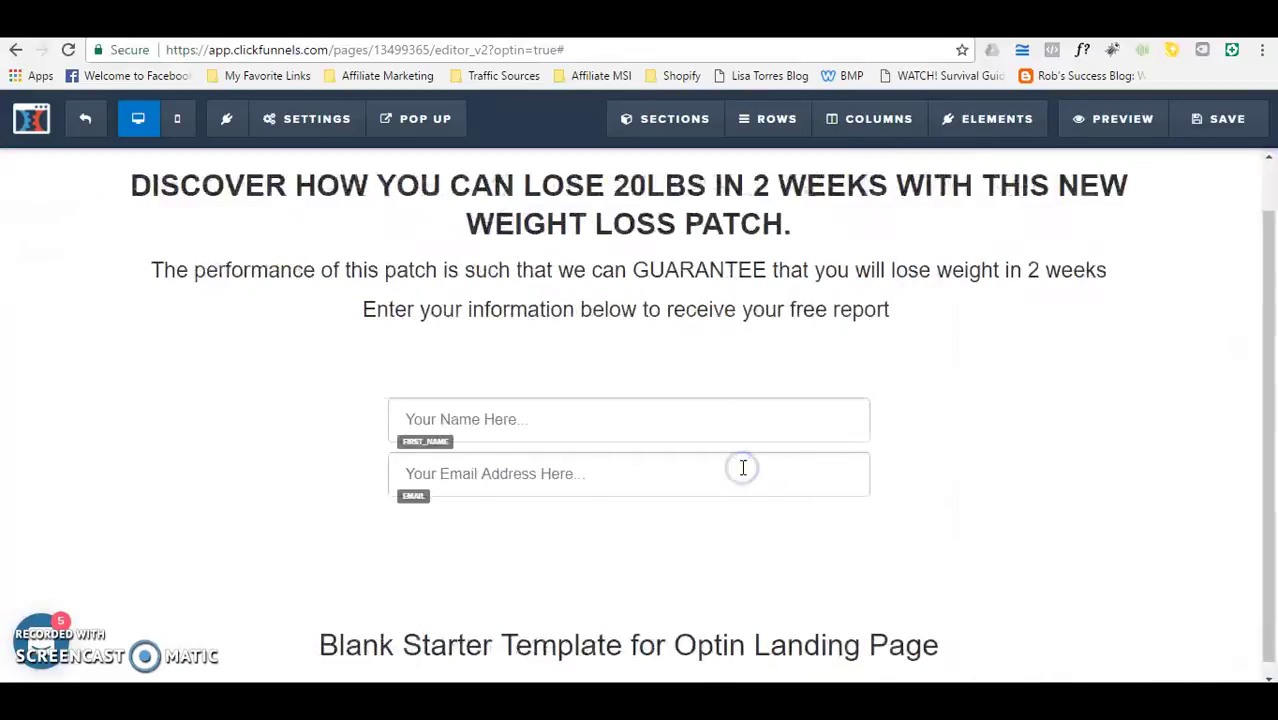
Step: Add a 'Click to Sign Up' button element beneath the email field of the opt-in form
{"action": "left_click", "coordinate": [679, 411]}
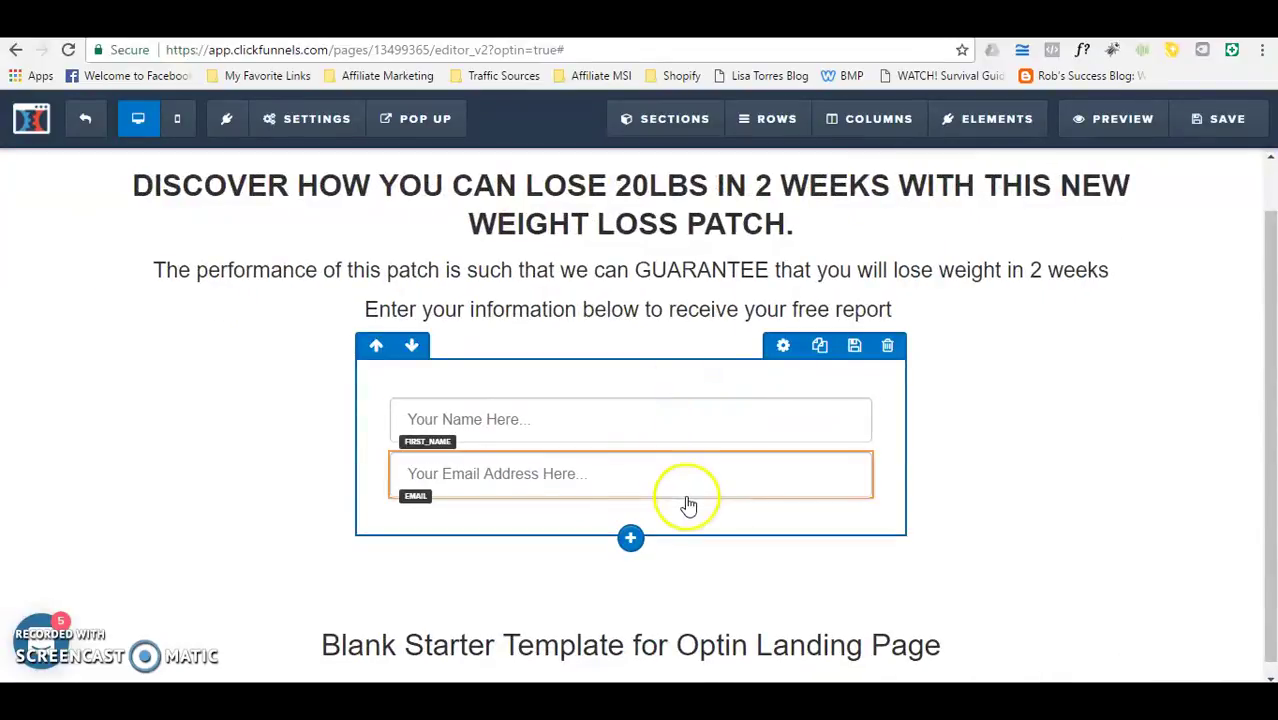
{"action": "left_click", "coordinate": [633, 487]}
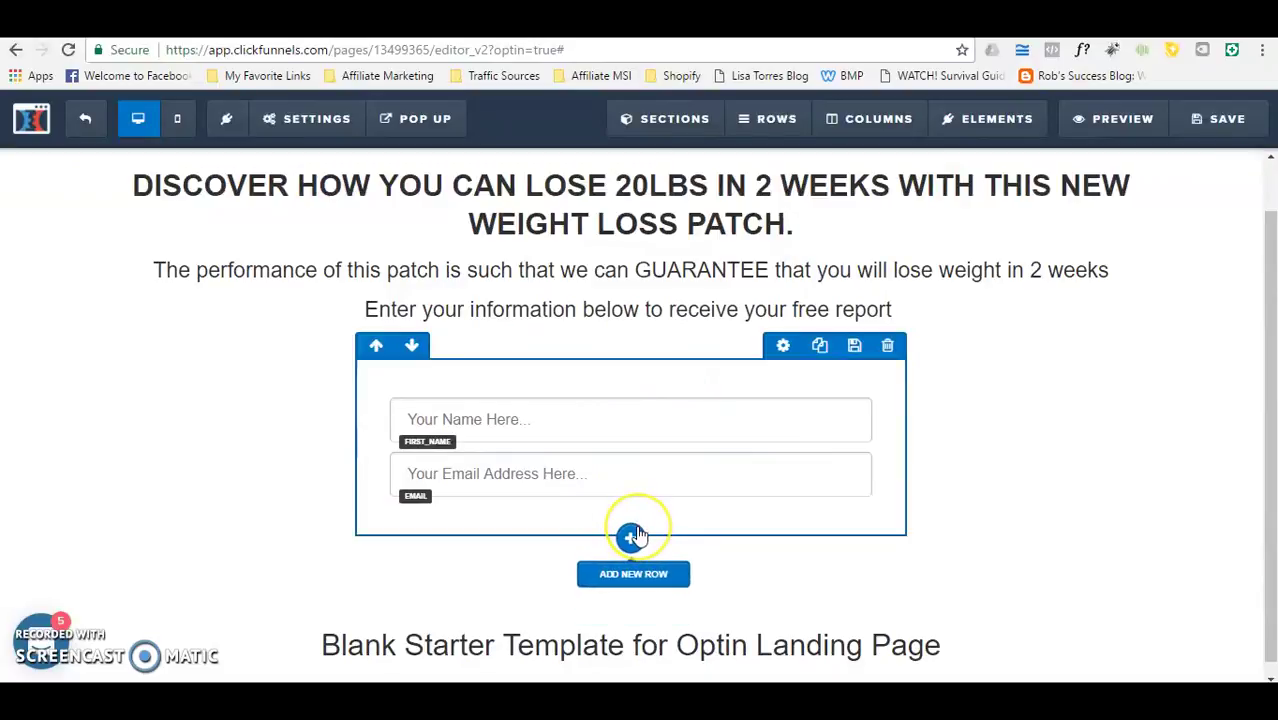
{"action": "left_click", "coordinate": [633, 505]}
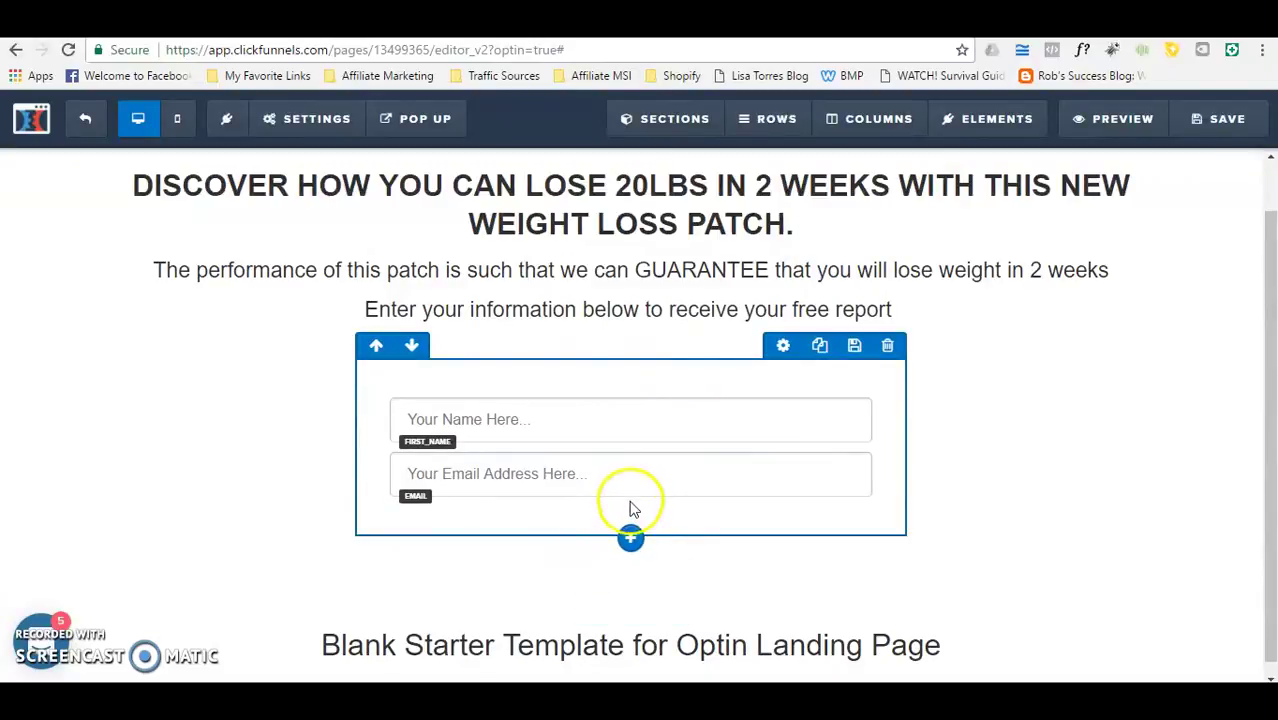
{"action": "left_click", "coordinate": [631, 540]}
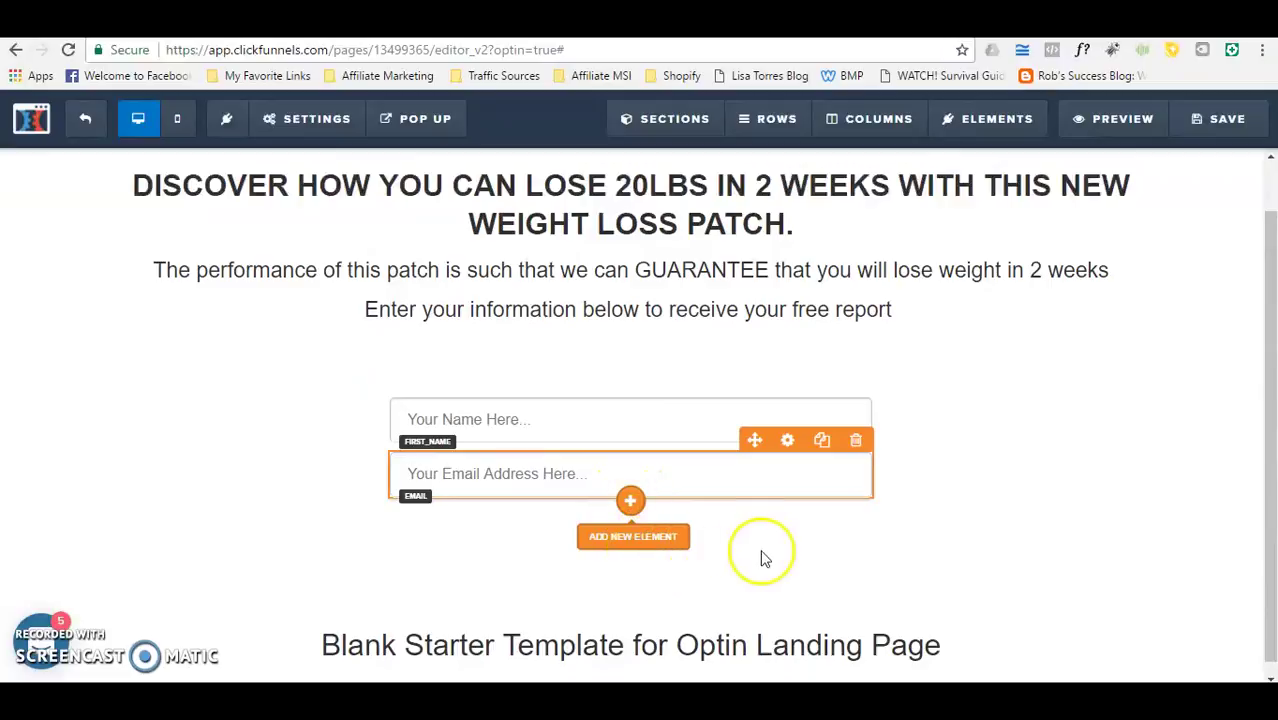
{"action": "left_click", "coordinate": [631, 506]}
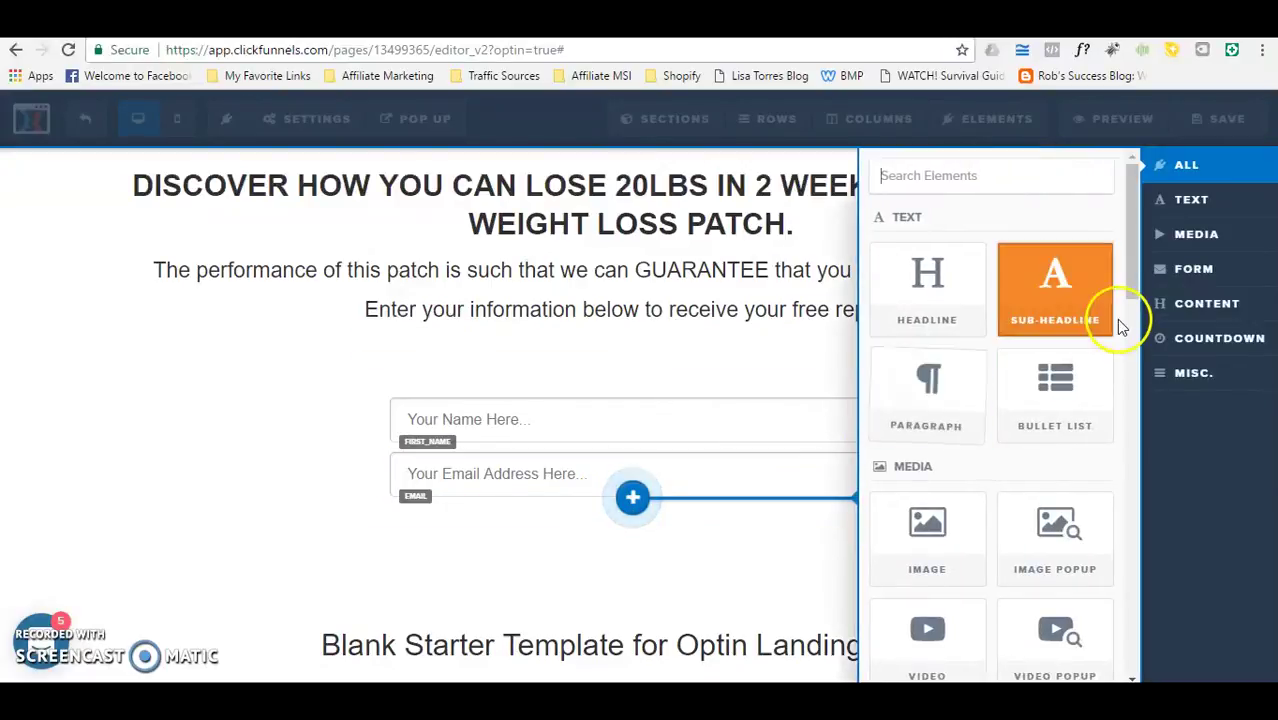
{"action": "left_click_drag", "start_coordinate": [1133, 277], "coordinate": [1136, 378]}
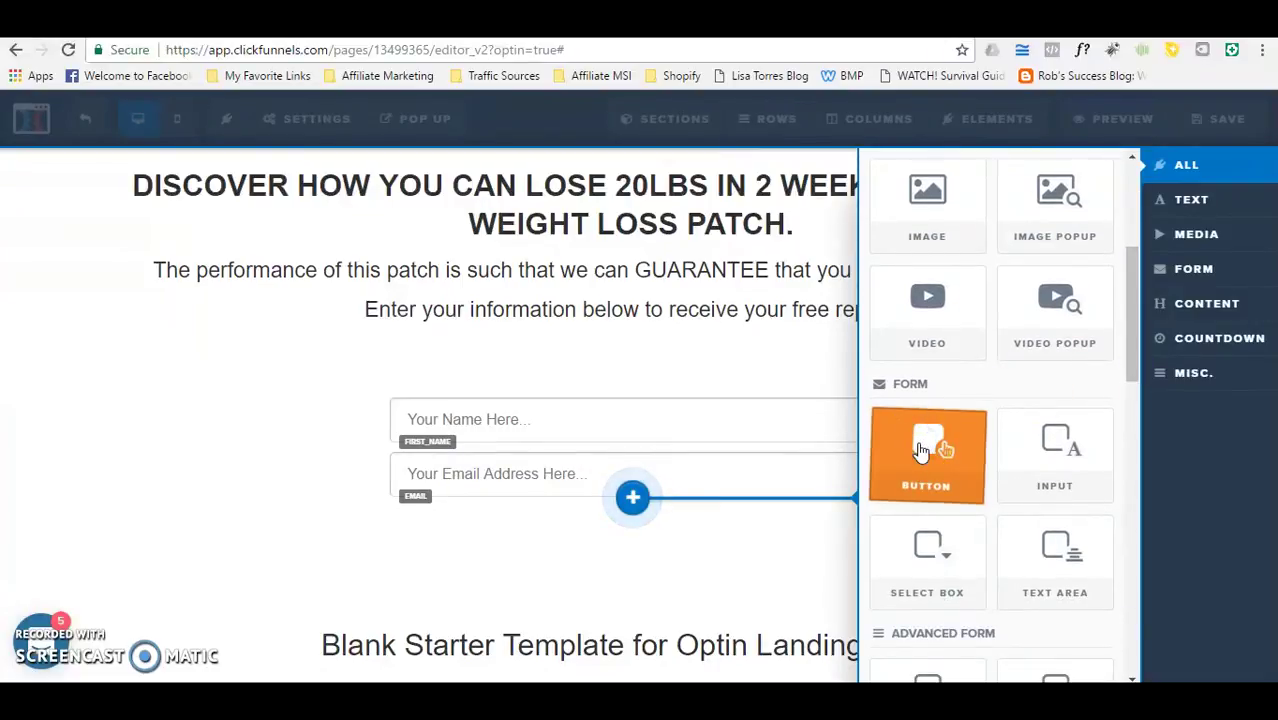
{"action": "left_click", "coordinate": [921, 452]}
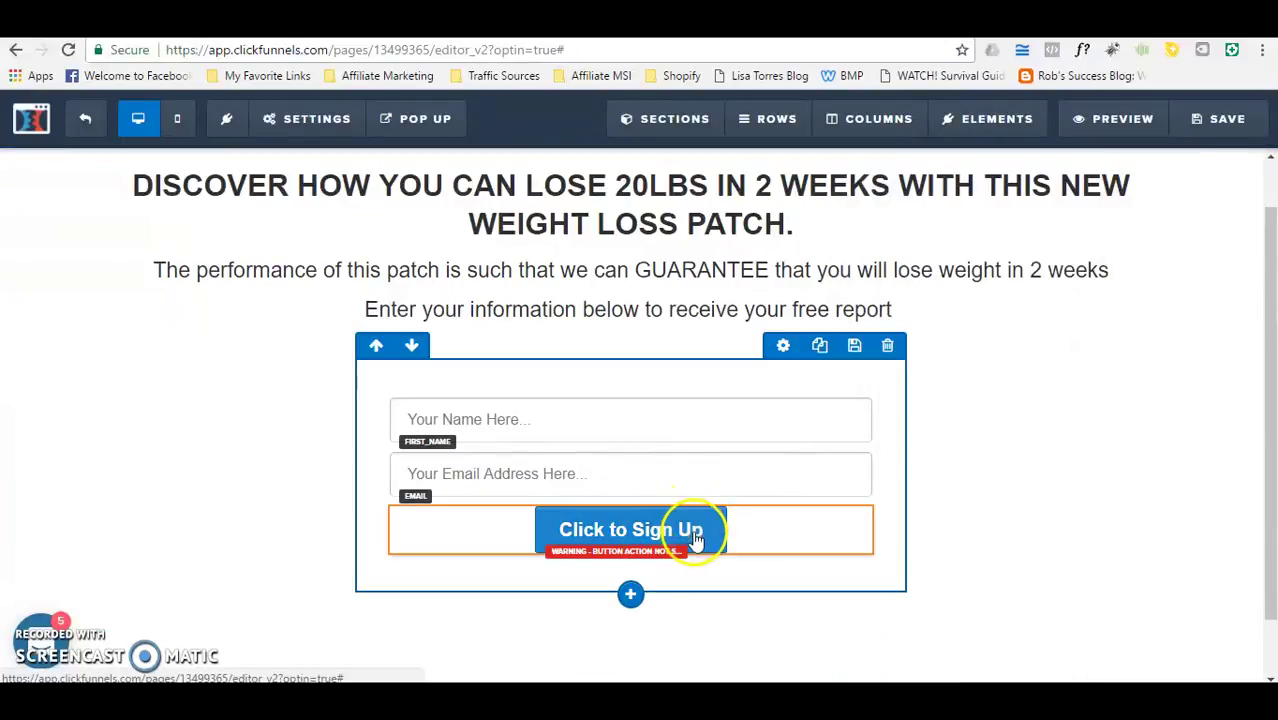
Step: Change the button text to 'GET INSTANT ACCESS NOW'
{"action": "mouse_move", "coordinate": [770, 528]}
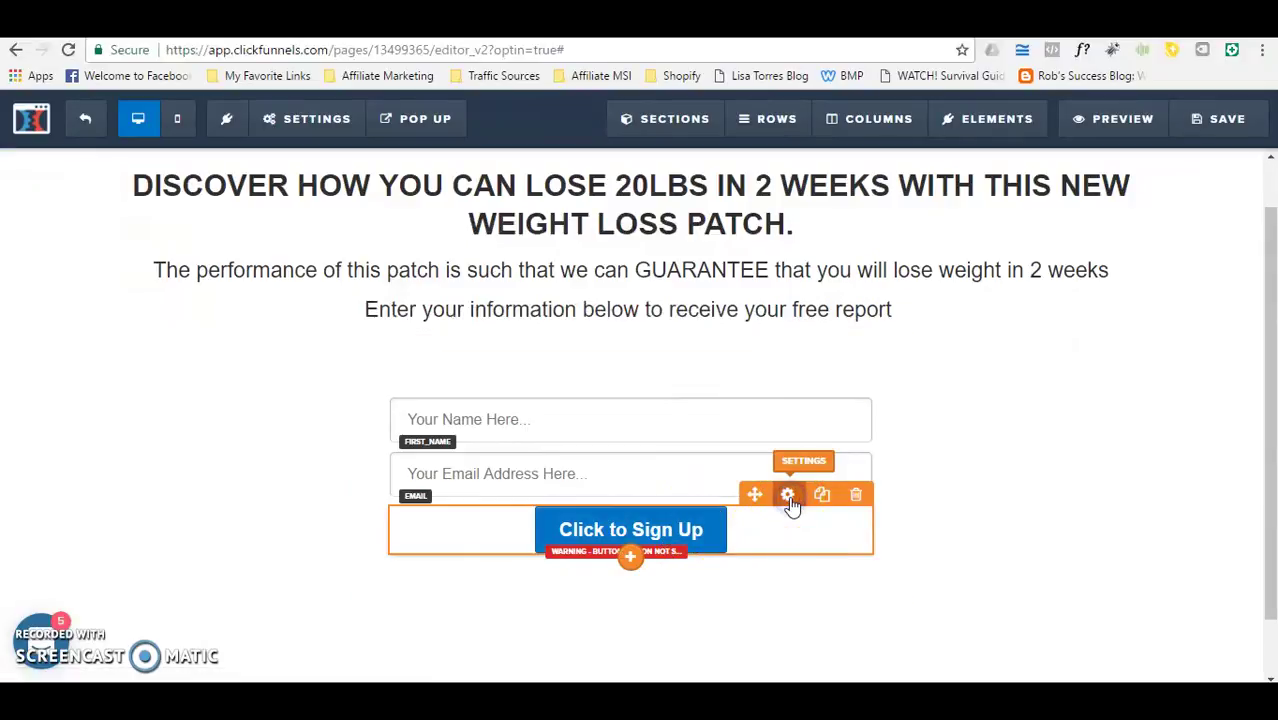
{"action": "left_click", "coordinate": [788, 496]}
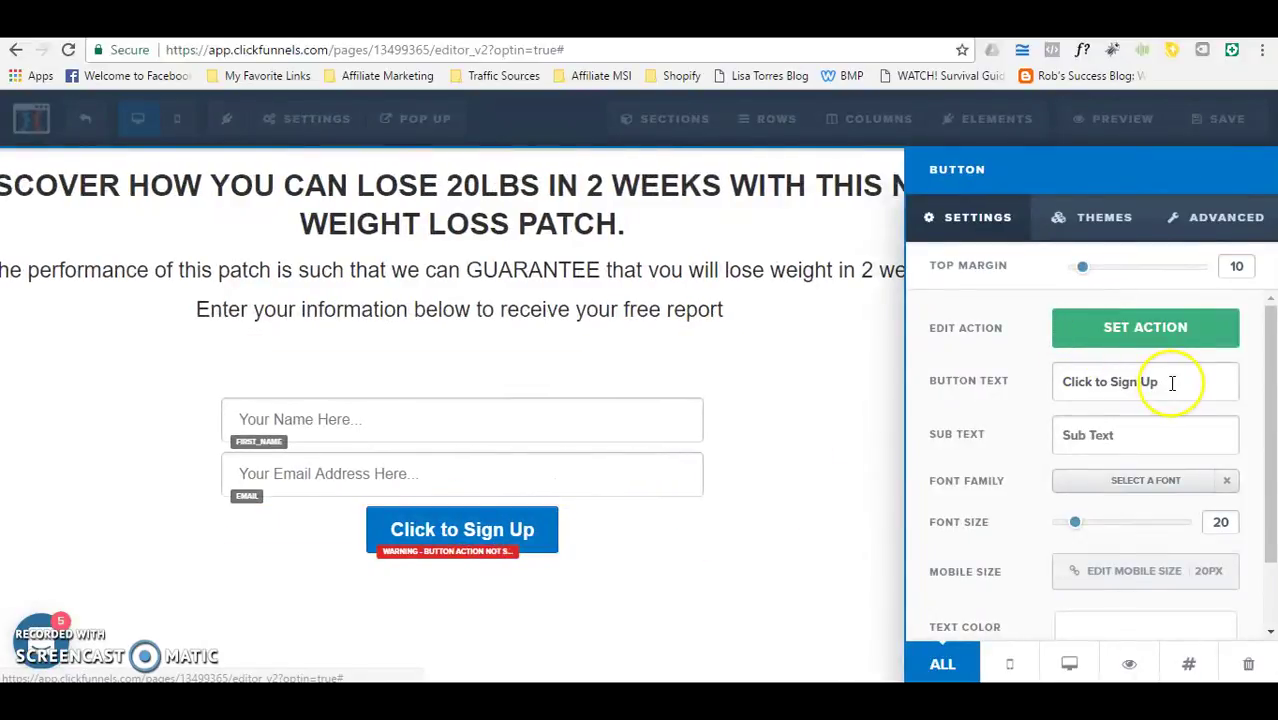
{"action": "left_click_drag", "start_coordinate": [1172, 383], "coordinate": [1043, 389]}
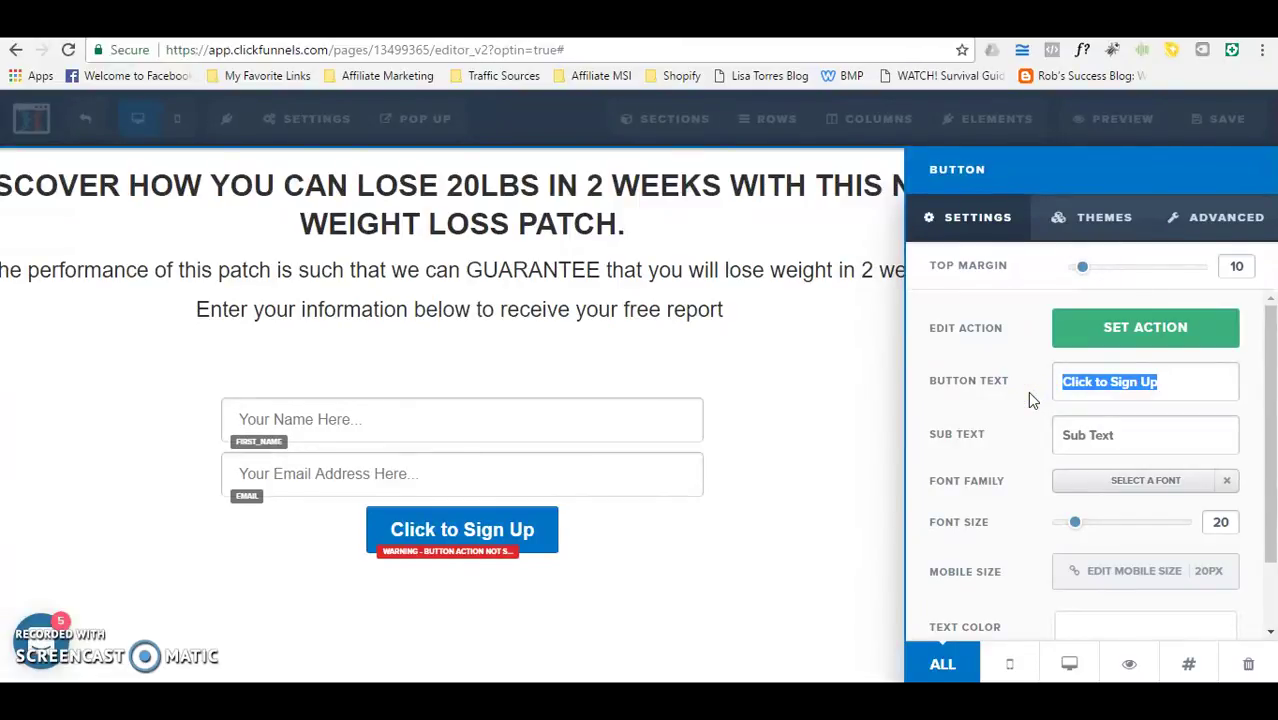
{"action": "type", "text": "GET INS"}
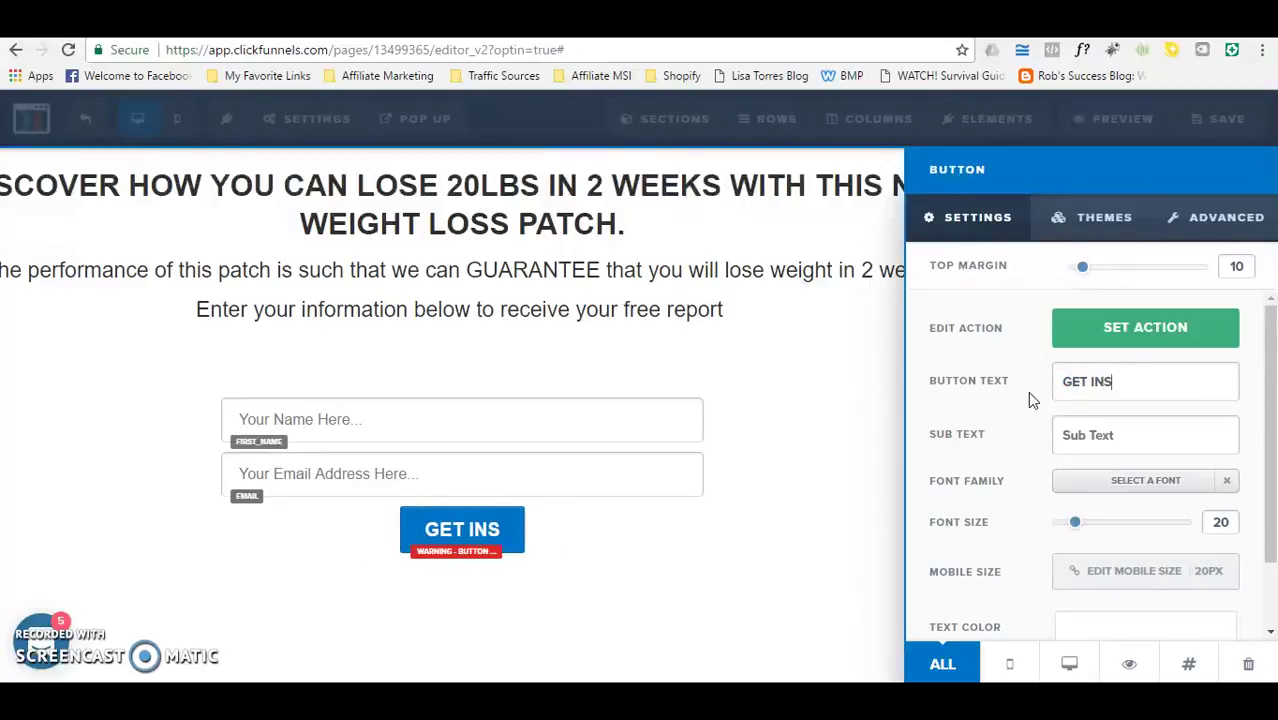
{"action": "type", "text": "TANT ACCESS NOW"}
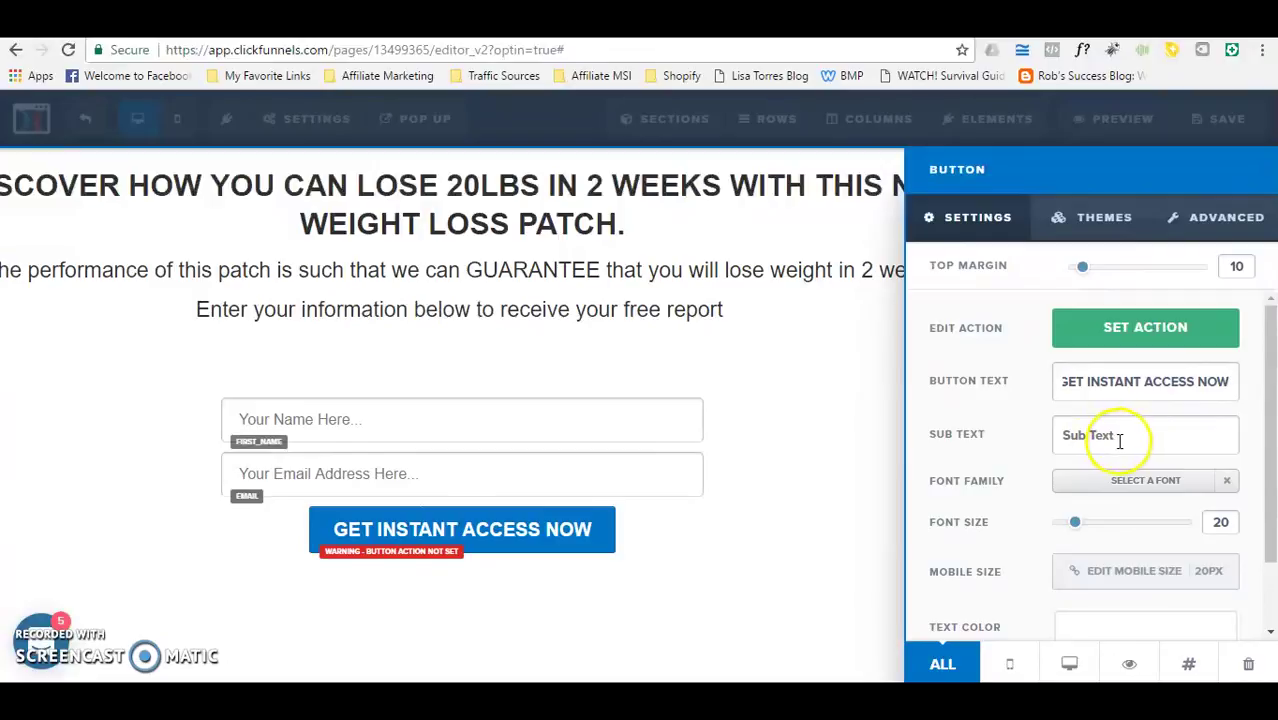
Step: Set the sub text to 'Information will be sent to the email address. Please check for accuracy'
{"action": "left_click", "coordinate": [1119, 437]}
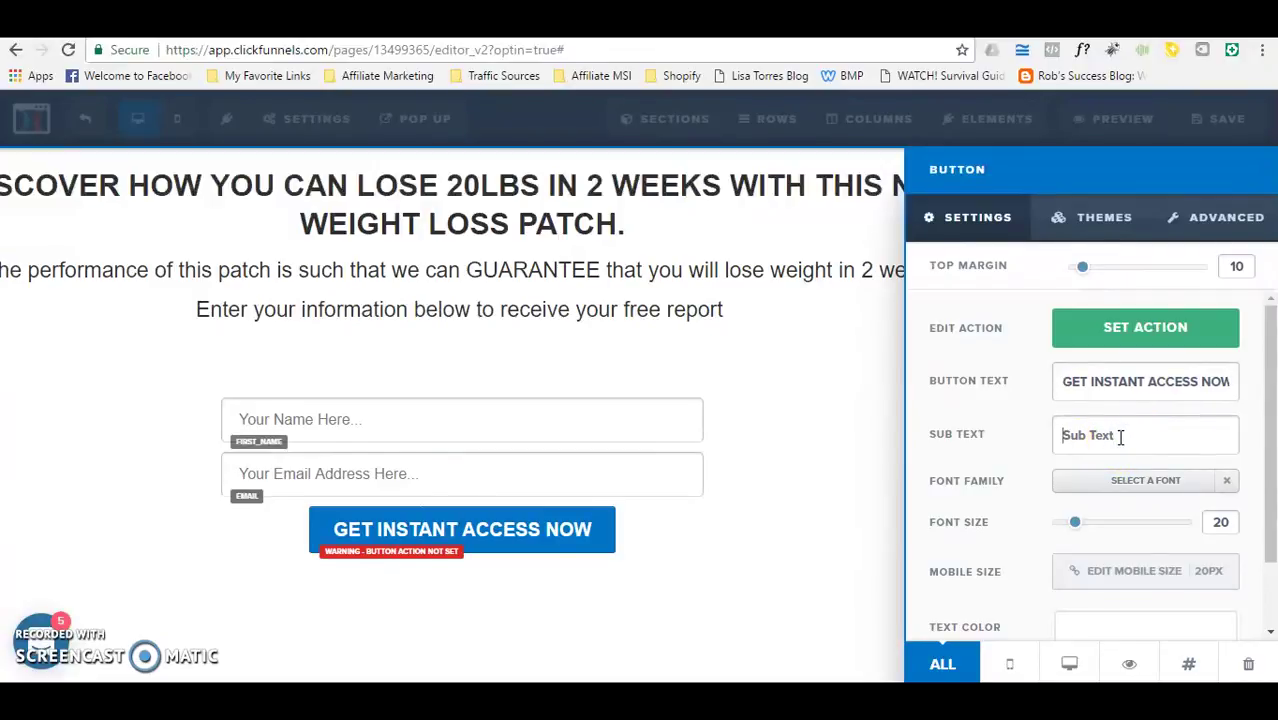
{"action": "type", "text": "ENL"}
{"action": "key", "text": "BackSpace"}
{"action": "key", "text": "BackSpace"}
{"action": "key", "text": "BackSpace"}
{"action": "type", "text": "informatio"}
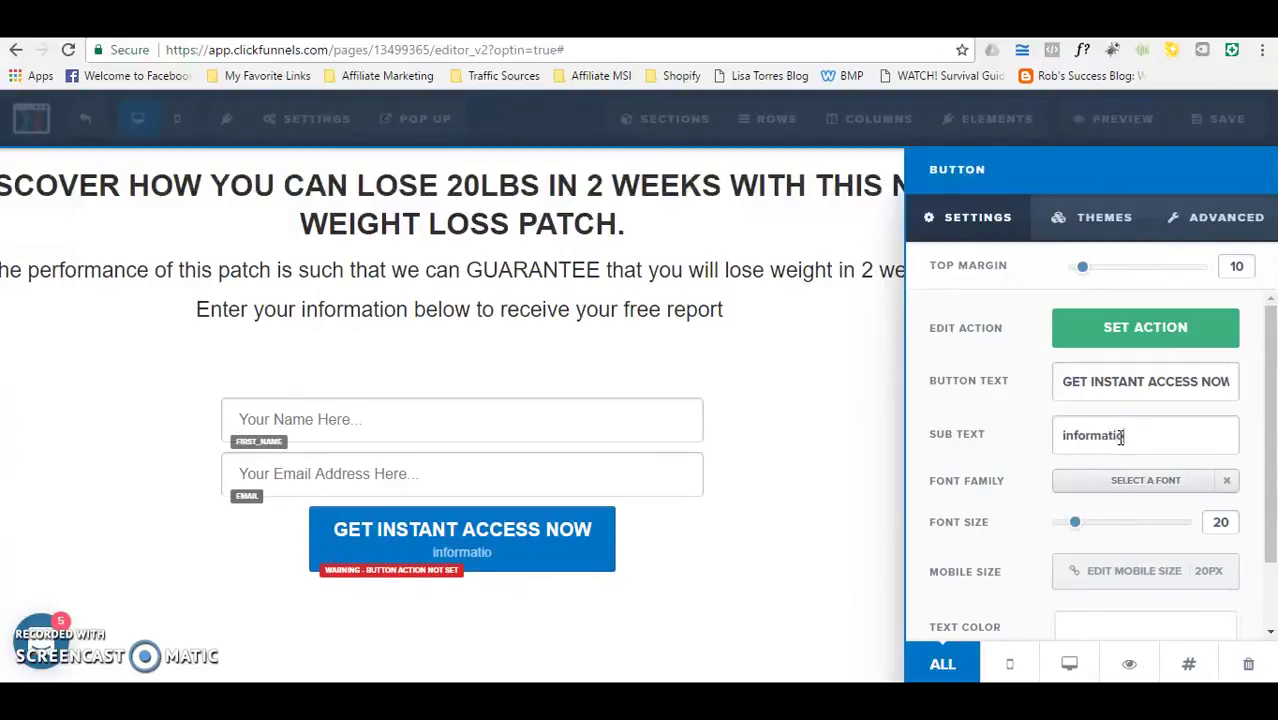
{"action": "type", "text": "n will be sent t"}
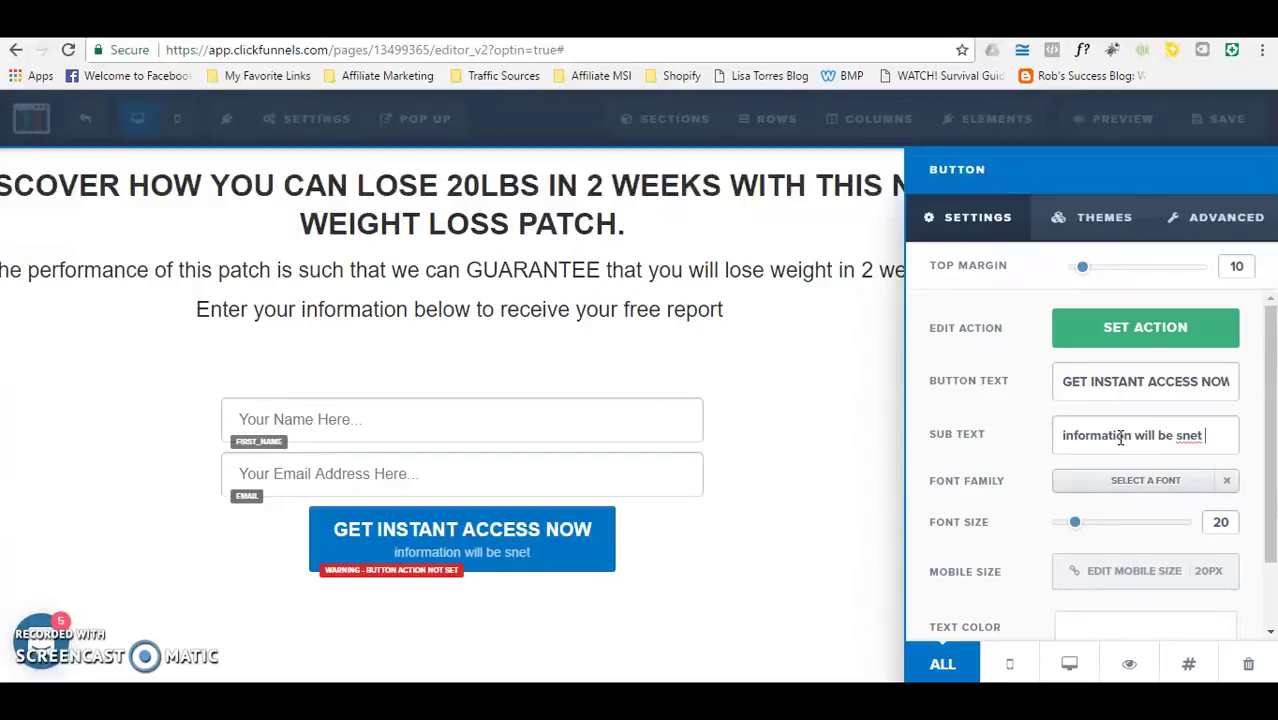
{"action": "type", "text": "o the e"}
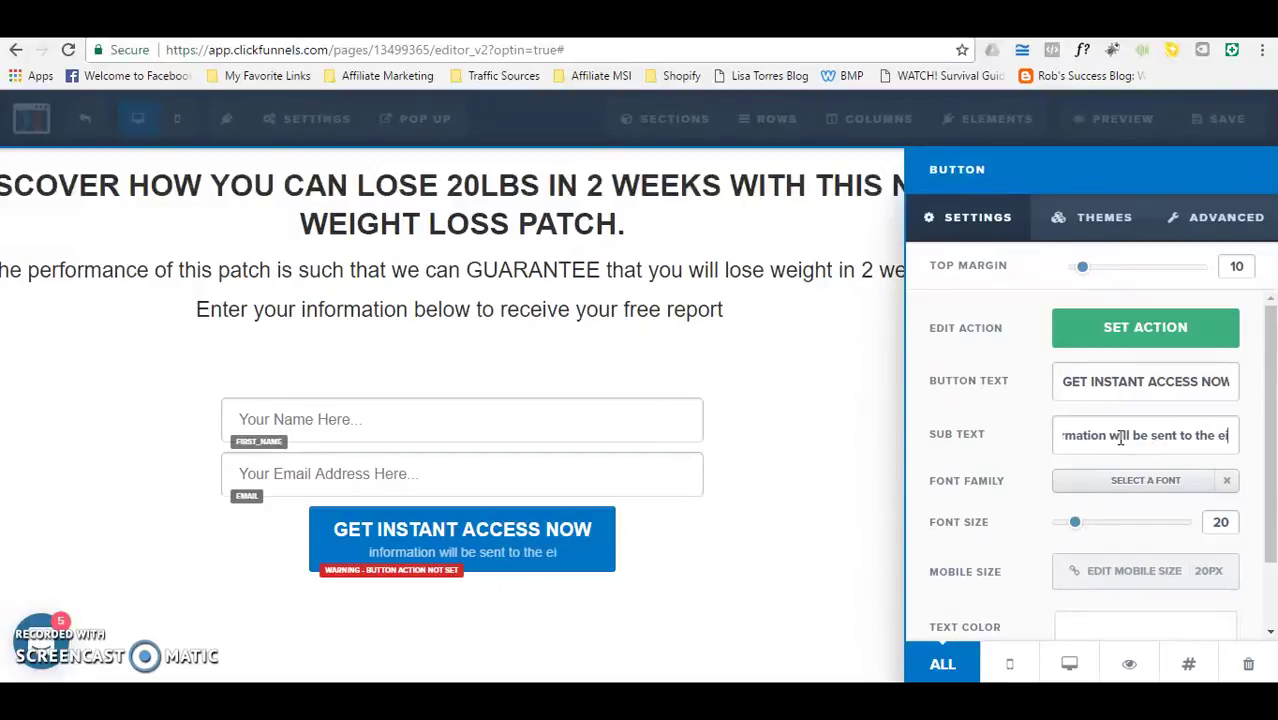
{"action": "type", "text": "mail addre"}
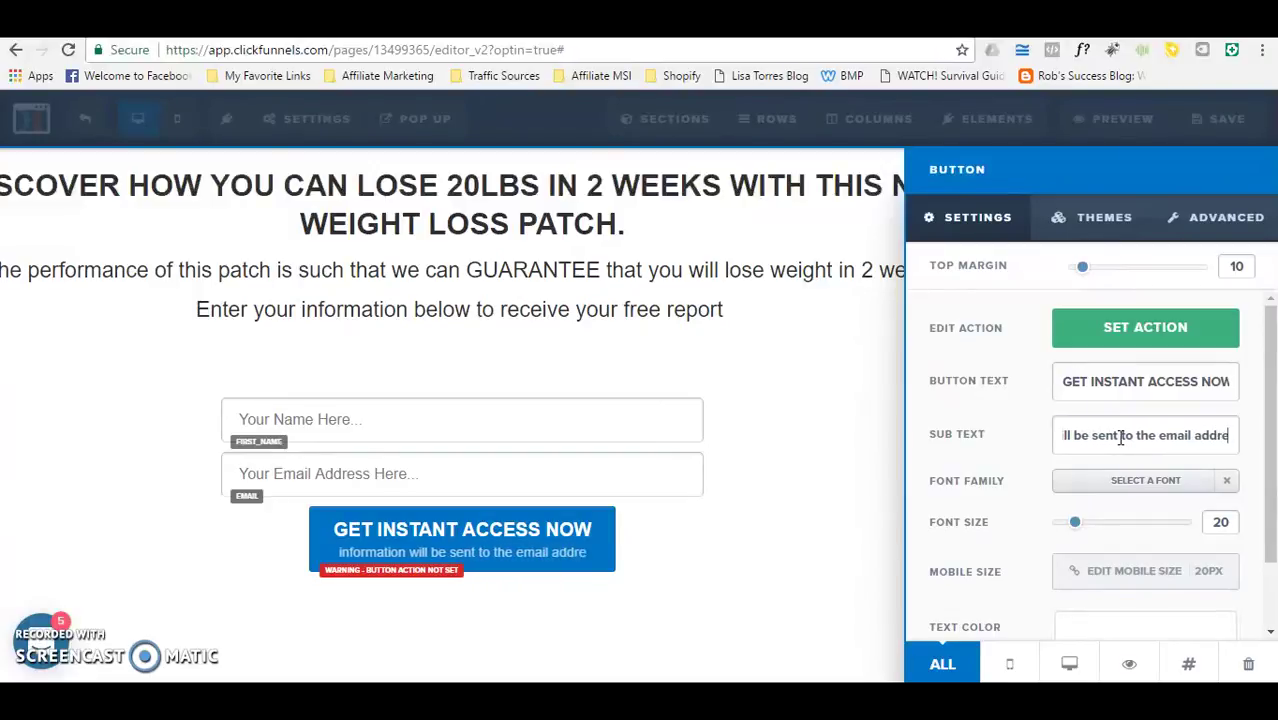
{"action": "type", "text": "ss. Please che"}
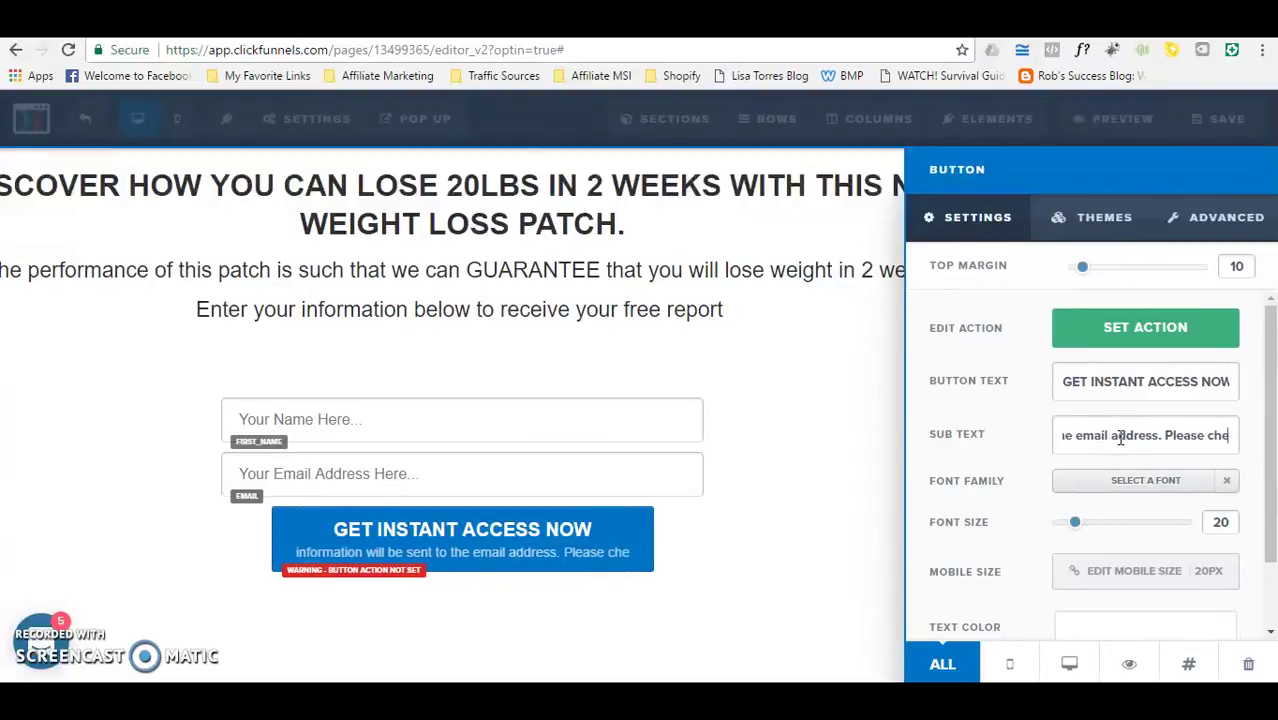
{"action": "type", "text": "ck for accuracy"}
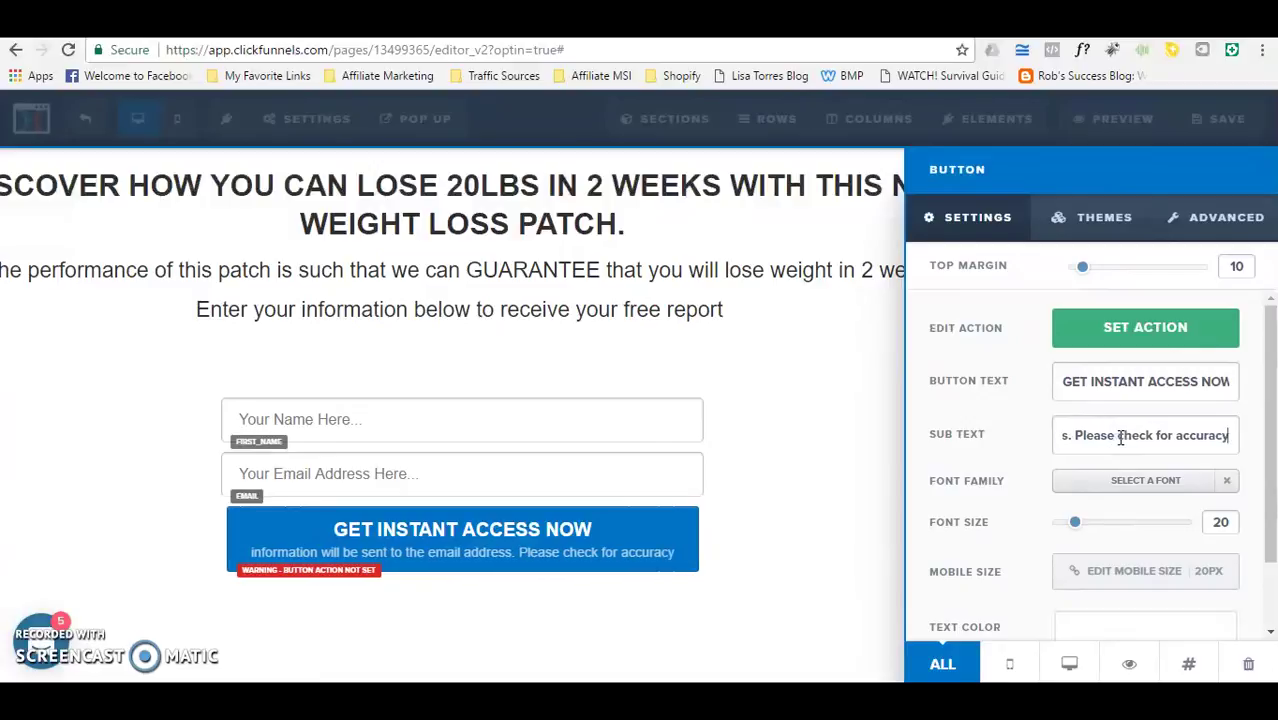
{"action": "left_click", "coordinate": [1095, 437]}
{"action": "key", "text": "Left"}
{"action": "key", "text": "Left"}
{"action": "key", "text": "Left"}
{"action": "key", "text": "Left"}
{"action": "key", "text": "Left"}
{"action": "key", "text": "Left"}
{"action": "key", "text": "Left"}
{"action": "key", "text": "Left"}
{"action": "key", "text": "Left"}
{"action": "key", "text": "Left"}
{"action": "key", "text": "Left"}
{"action": "key", "text": "Left"}
{"action": "key", "text": "Left"}
{"action": "key", "text": "Left"}
{"action": "key", "text": "Left"}
{"action": "key", "text": "Left"}
{"action": "key", "text": "Left"}
{"action": "key", "text": "Left"}
{"action": "key", "text": "Left"}
{"action": "key", "text": "Left"}
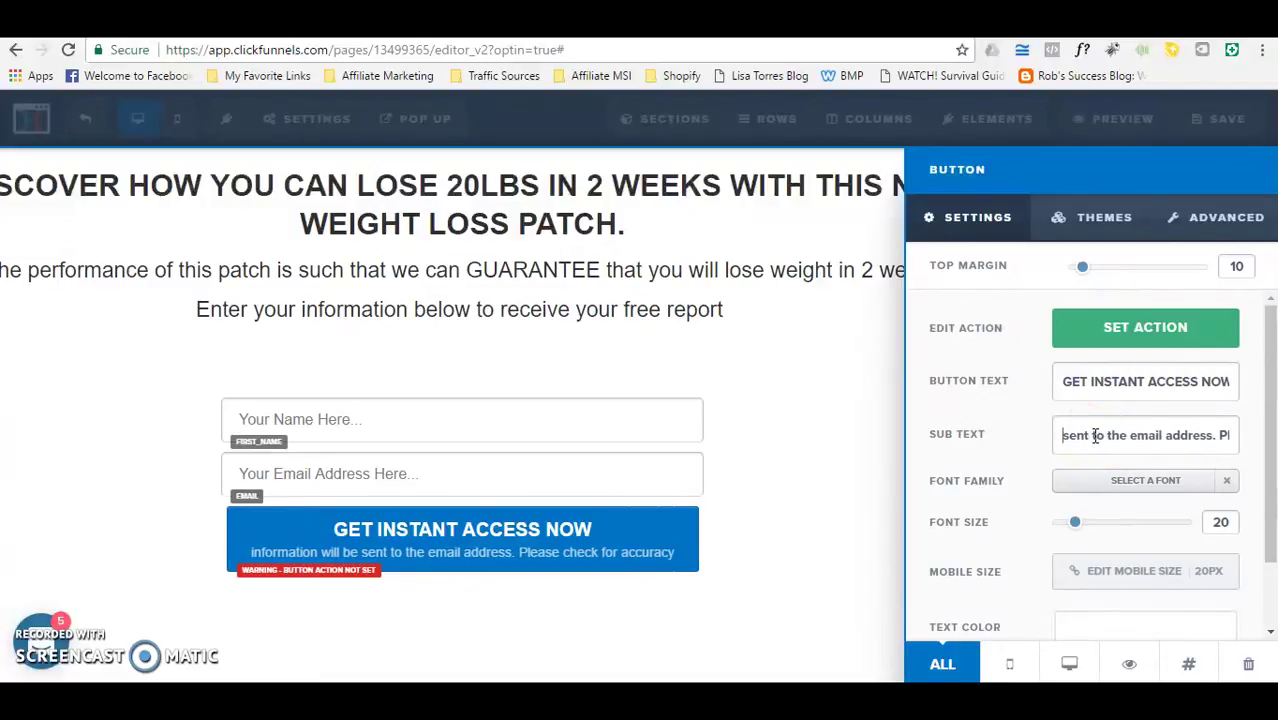
{"action": "key", "text": "Left"}
{"action": "key", "text": "Left"}
{"action": "key", "text": "Left"}
{"action": "key", "text": "Left"}
{"action": "key", "text": "Left"}
{"action": "key", "text": "Left"}
{"action": "key", "text": "Left"}
{"action": "key", "text": "Left"}
{"action": "key", "text": "Left"}
{"action": "key", "text": "Left"}
{"action": "key", "text": "Left"}
{"action": "key", "text": "Left"}
{"action": "key", "text": "Left"}
{"action": "key", "text": "Left"}
{"action": "key", "text": "Left"}
{"action": "key", "text": "Left"}
{"action": "key", "text": "Left"}
{"action": "key", "text": "Left"}
{"action": "key", "text": "Left"}
{"action": "key", "text": "Left"}
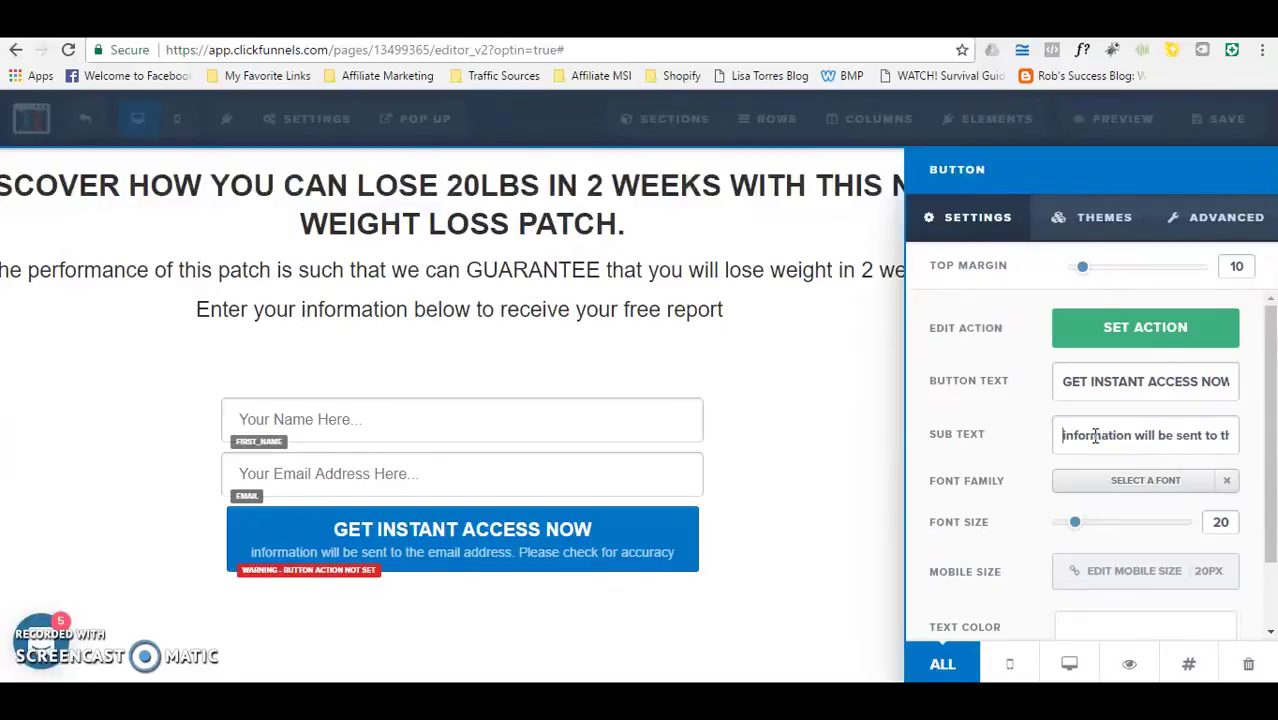
{"action": "key", "text": "Delete"}
{"action": "type", "text": "I"}
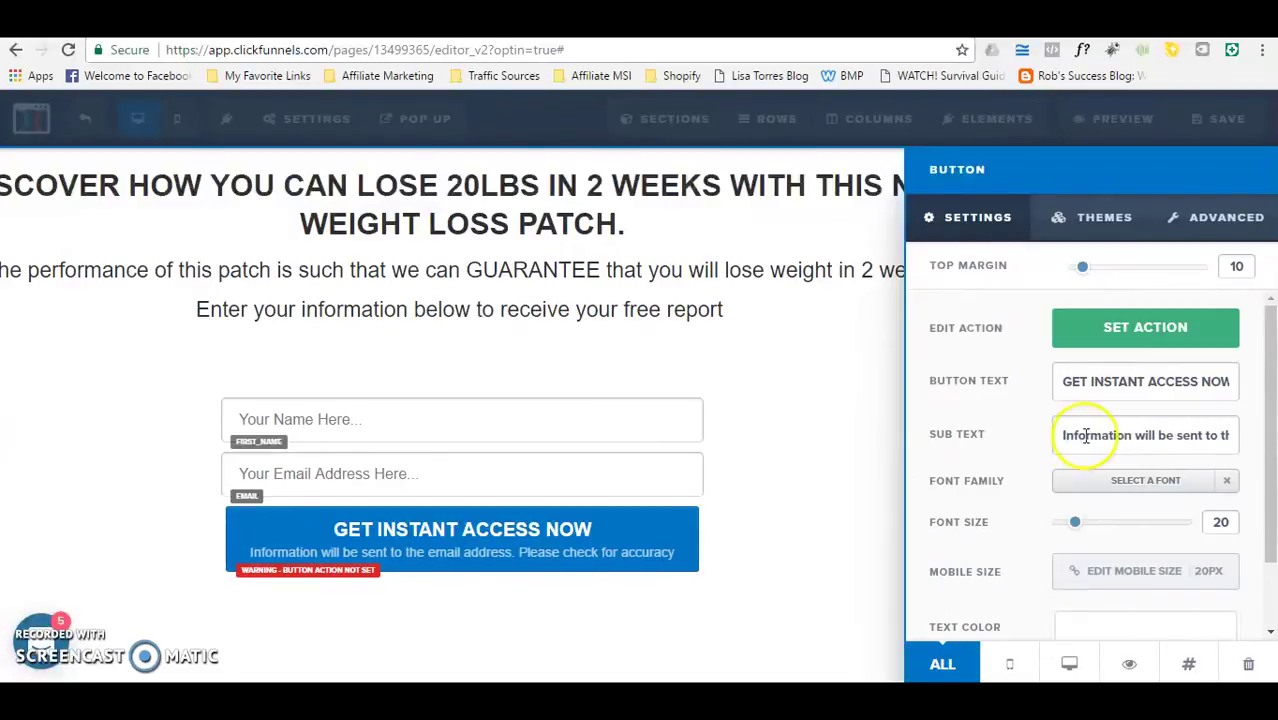
Step: Set the button's font size to 32 and its background colour to yellow #ffe300
{"action": "left_click_drag", "start_coordinate": [1074, 522], "coordinate": [1104, 531]}
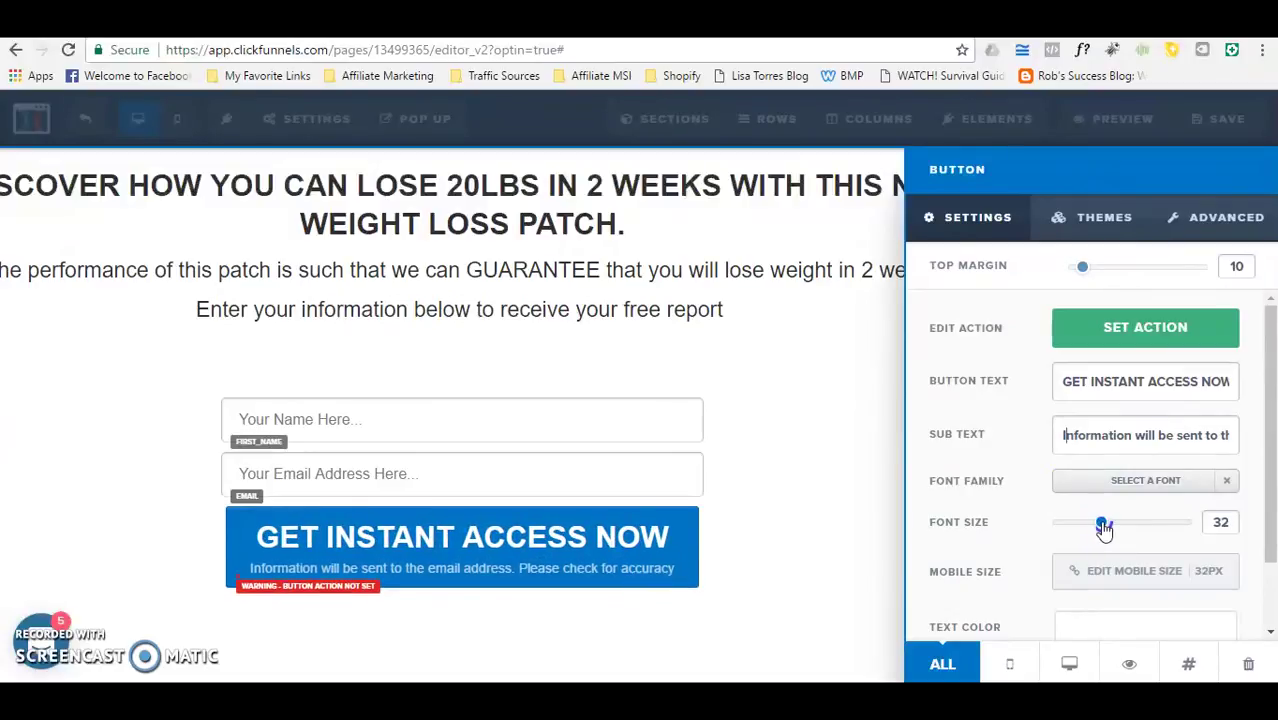
{"action": "left_click_drag", "start_coordinate": [1255, 470], "coordinate": [1265, 572]}
{"action": "left_click", "coordinate": [1118, 598]}
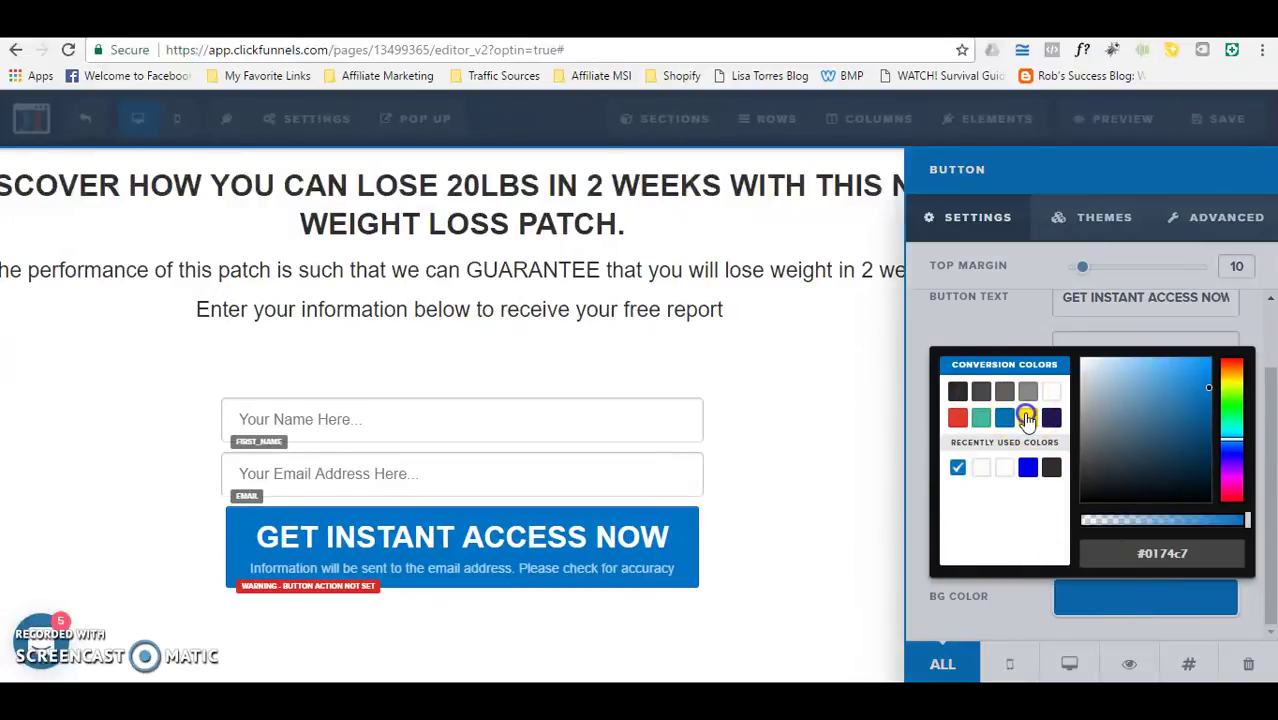
{"action": "left_click", "coordinate": [1027, 418]}
{"action": "left_click", "coordinate": [824, 503]}
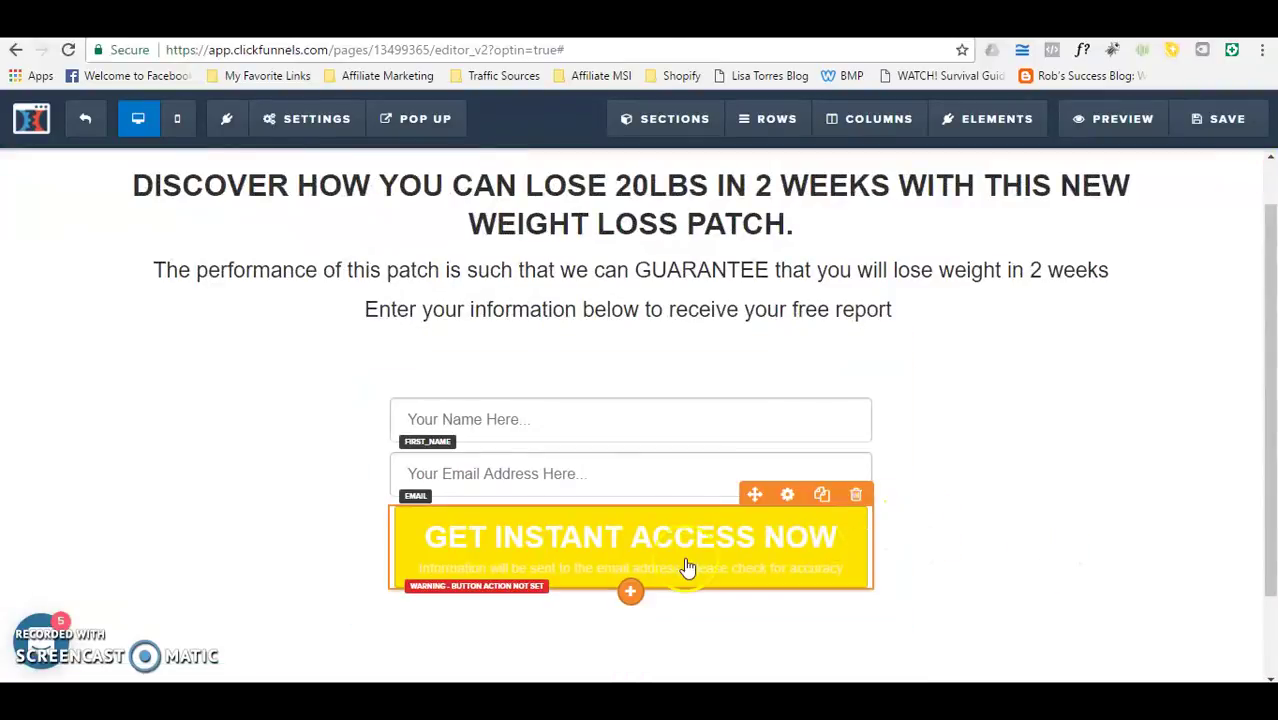
{"action": "left_click", "coordinate": [786, 494]}
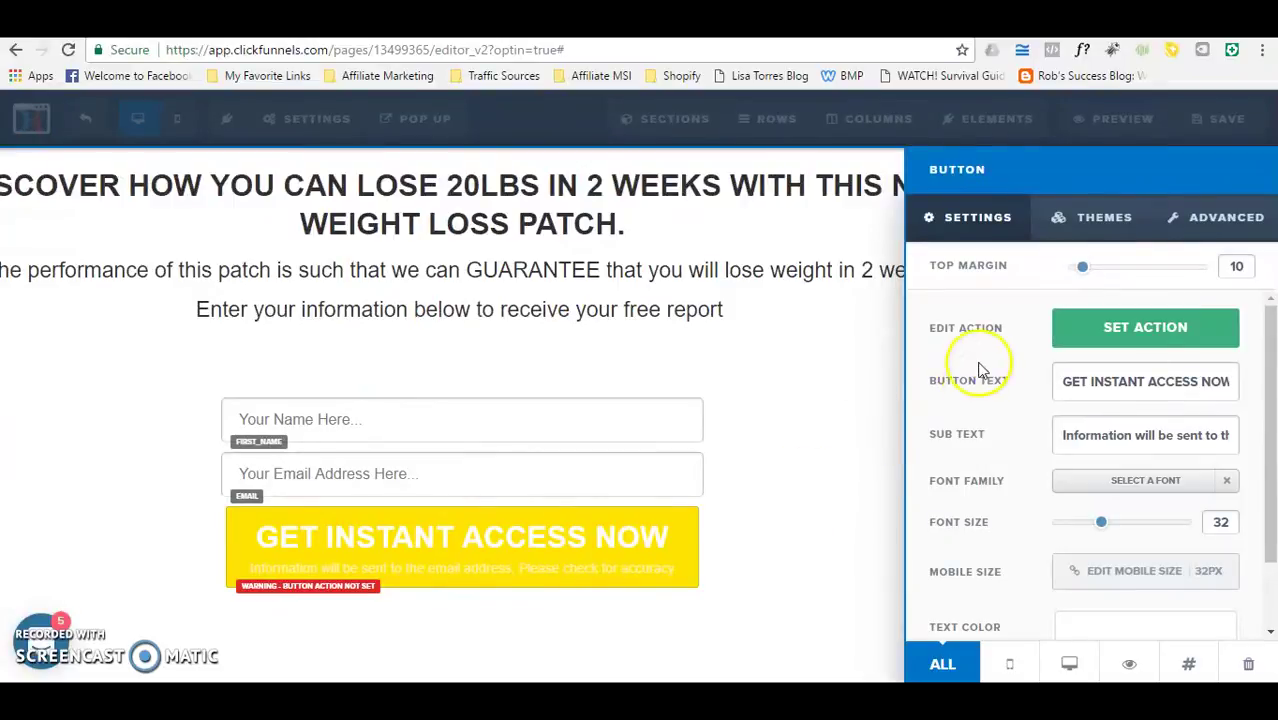
Step: Set the button action to 'Submit the Form / Page' and return to editing the page
{"action": "left_click", "coordinate": [1131, 337]}
{"action": "left_click", "coordinate": [1123, 338]}
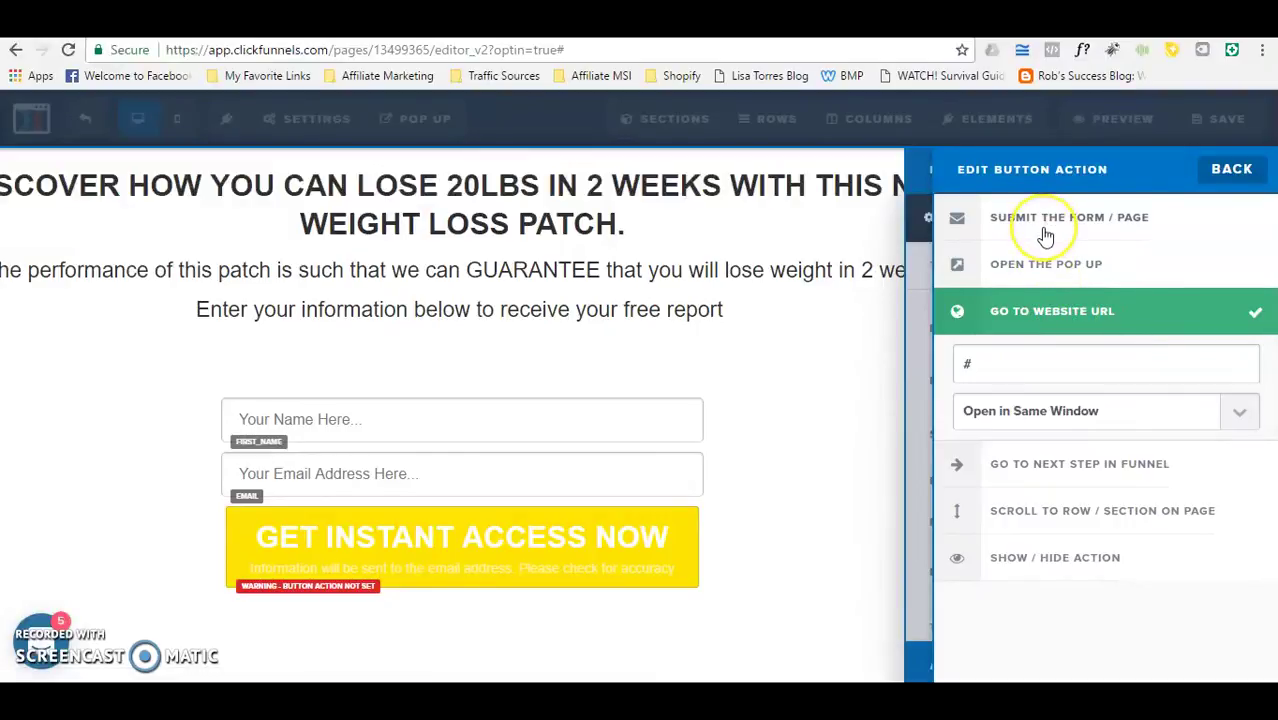
{"action": "left_click", "coordinate": [1078, 235]}
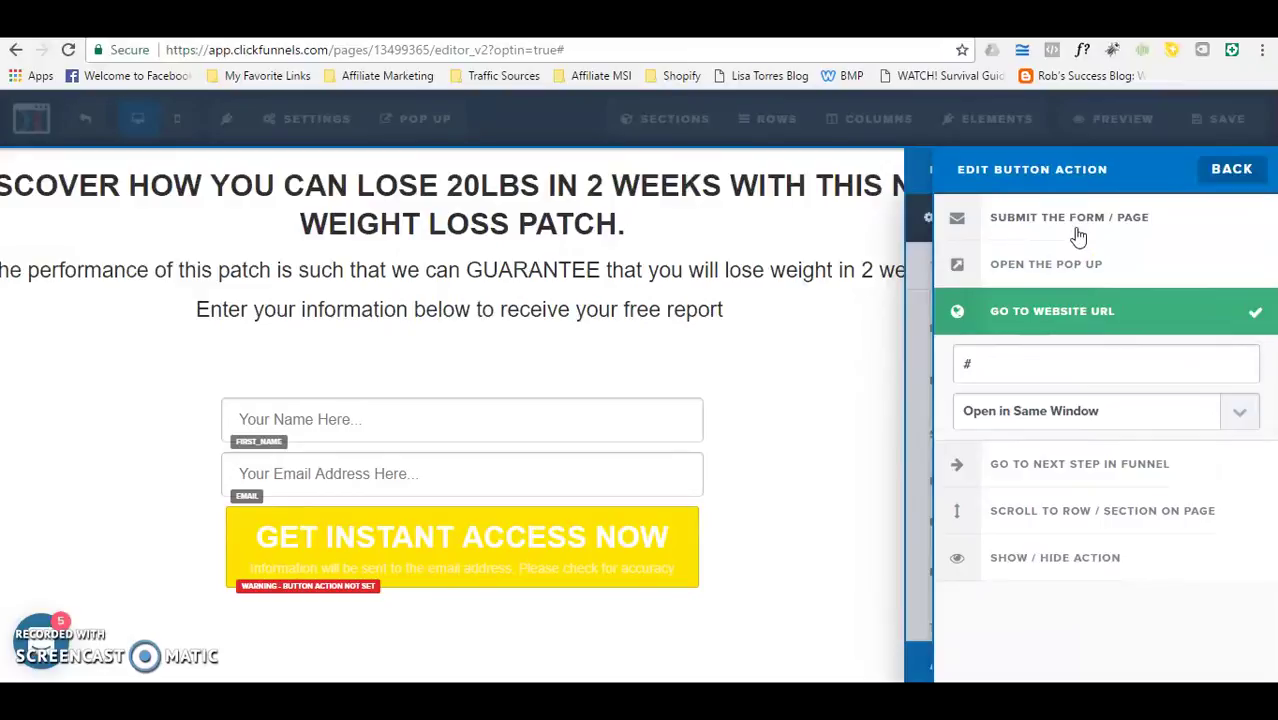
{"action": "left_click", "coordinate": [1080, 262]}
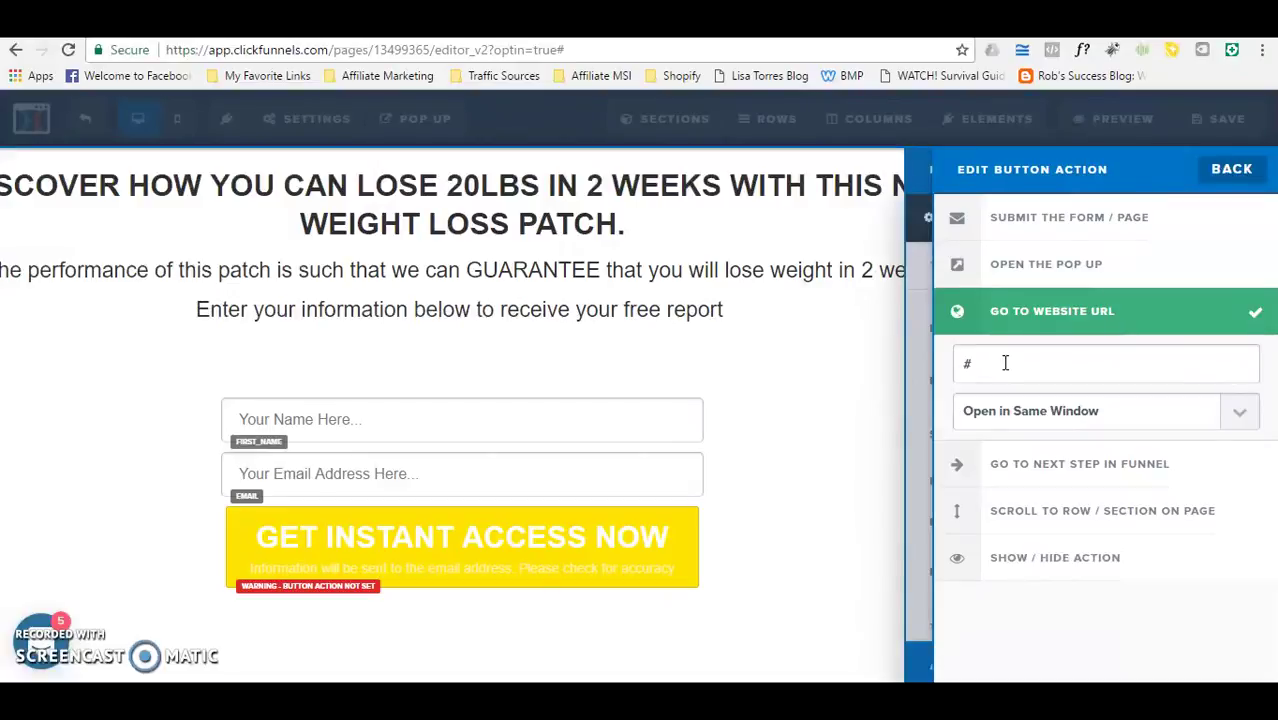
{"action": "left_click", "coordinate": [995, 364]}
{"action": "left_click", "coordinate": [1056, 218]}
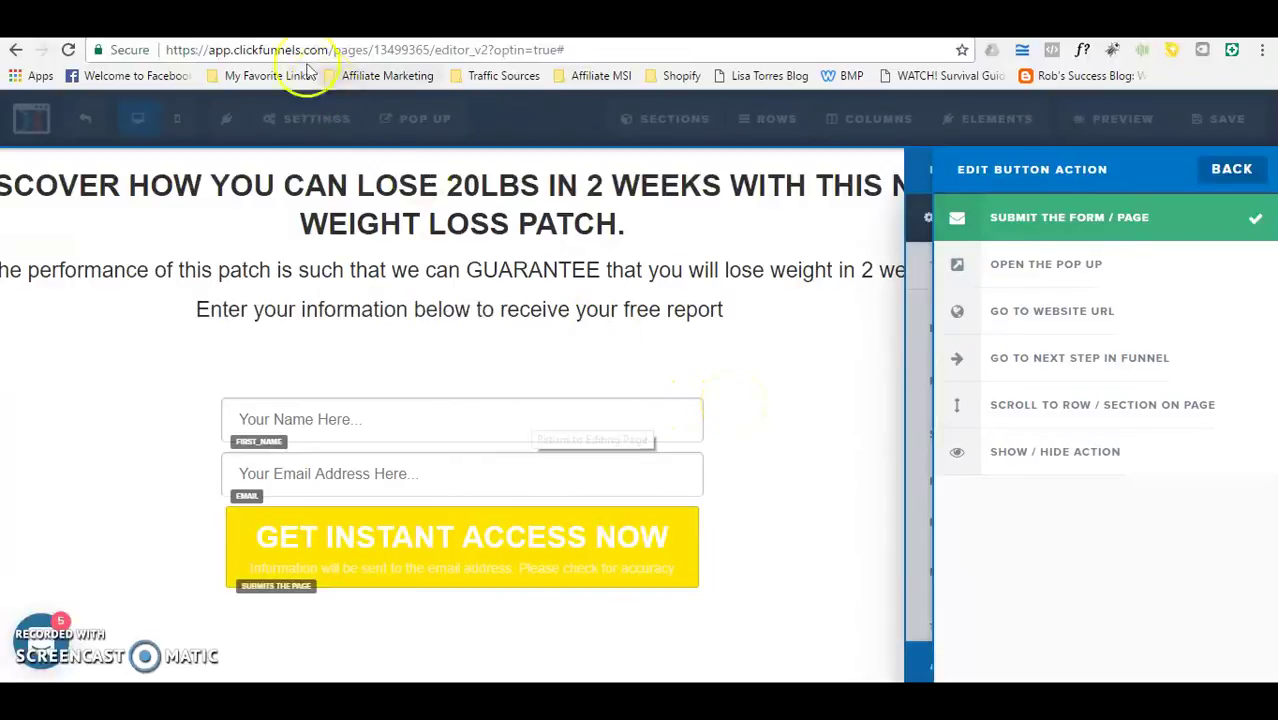
{"action": "left_click", "coordinate": [267, 75]}
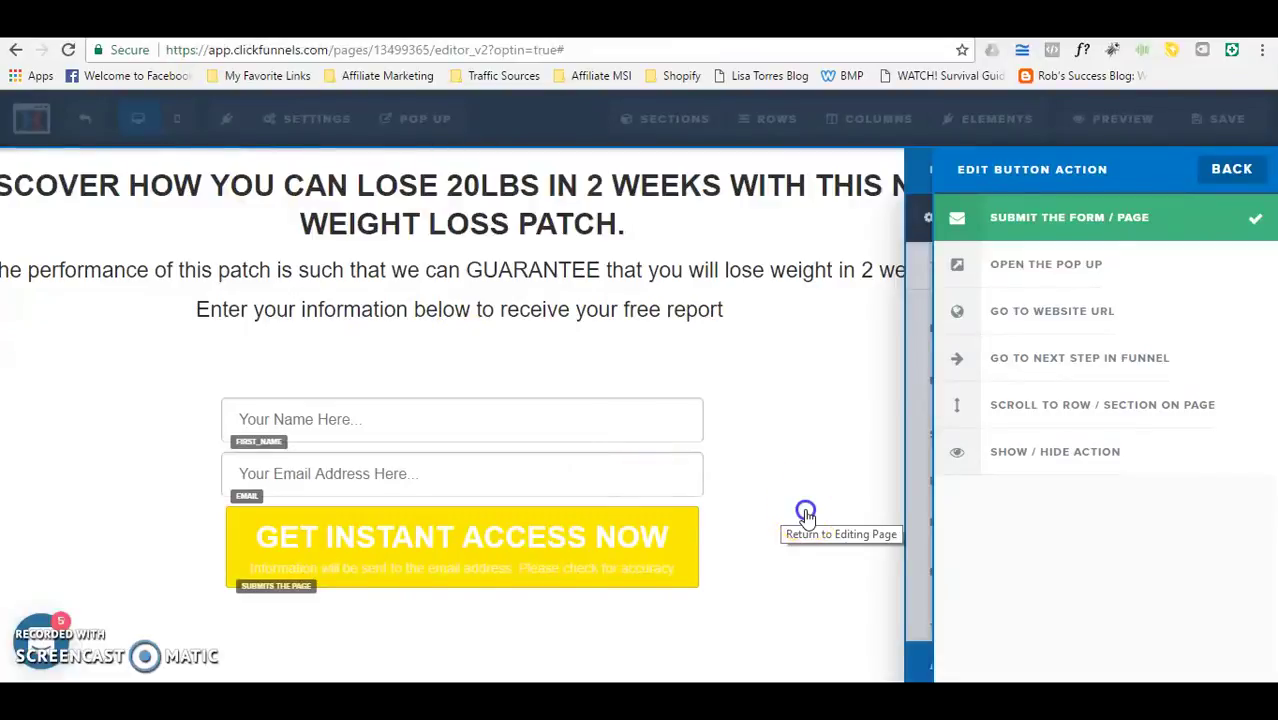
{"action": "left_click", "coordinate": [806, 514]}
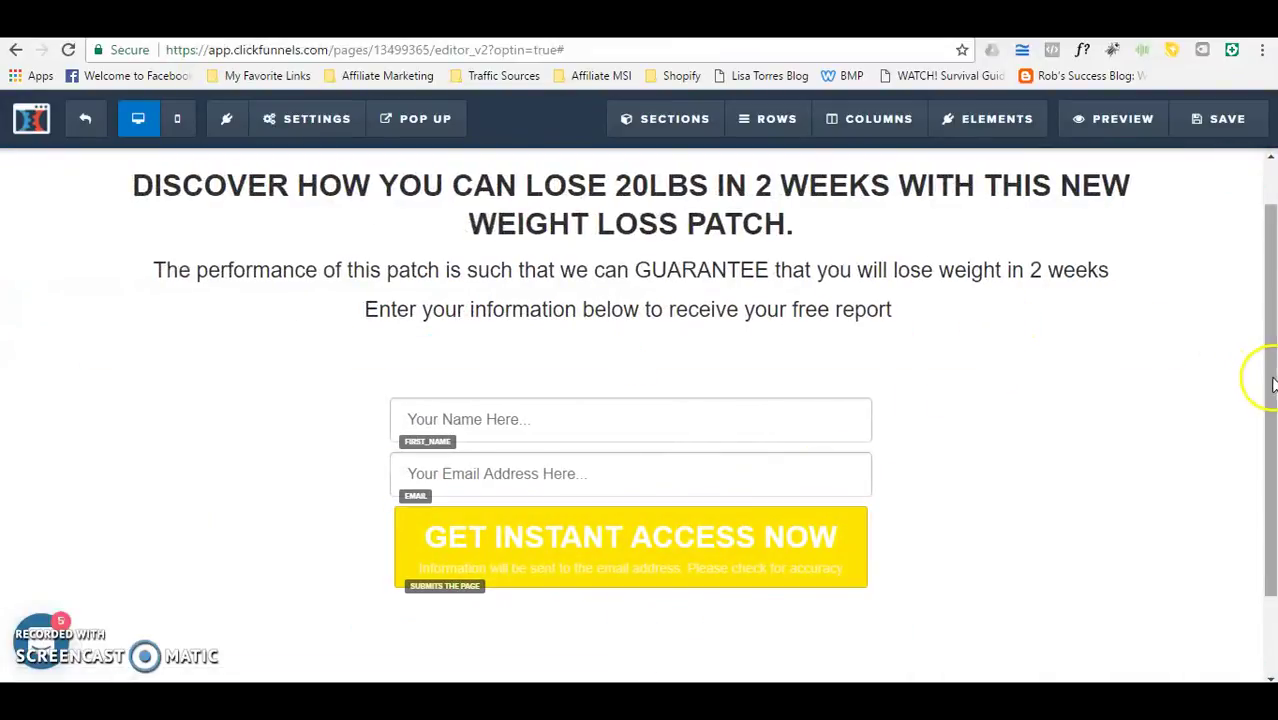
Step: Delete the bottom Blank Starter Template section and add a single-column row in its place
{"action": "scroll", "coordinate": [1268, 480], "scroll_direction": "down", "scroll_amount": 2}
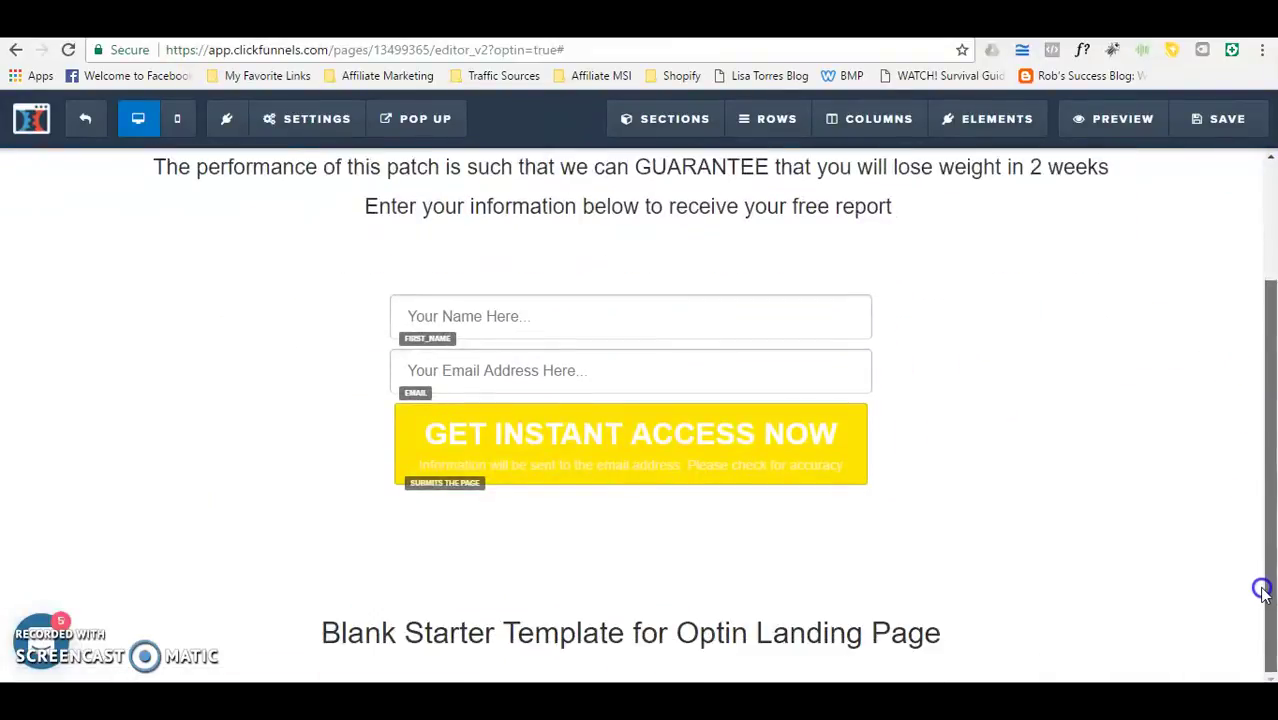
{"action": "mouse_move", "coordinate": [956, 630]}
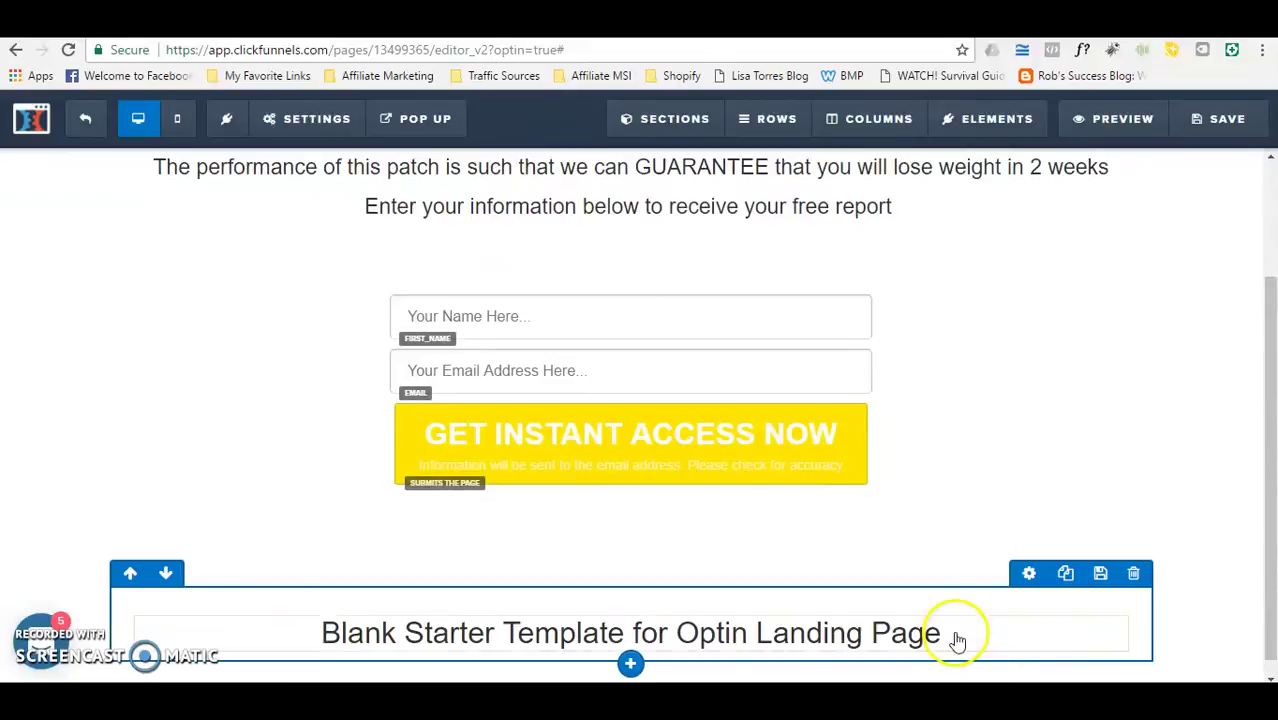
{"action": "left_click", "coordinate": [1134, 578]}
{"action": "key", "text": "Return"}
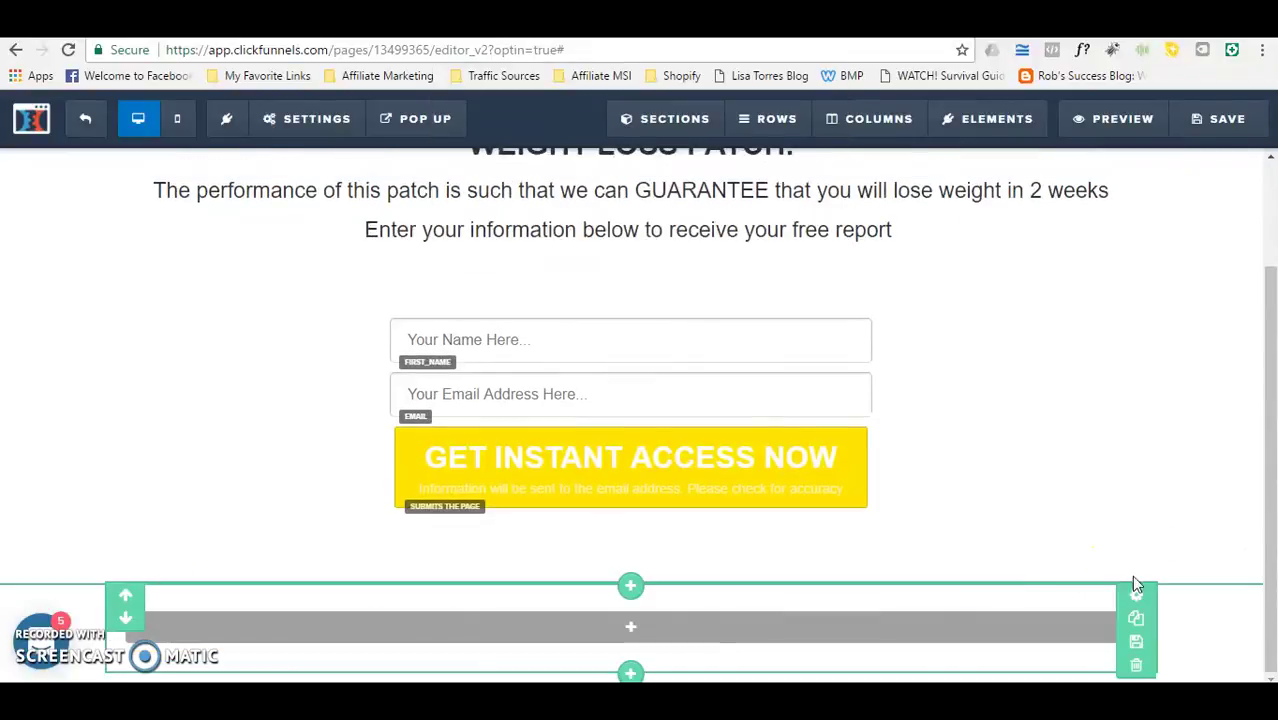
{"action": "mouse_move", "coordinate": [620, 625]}
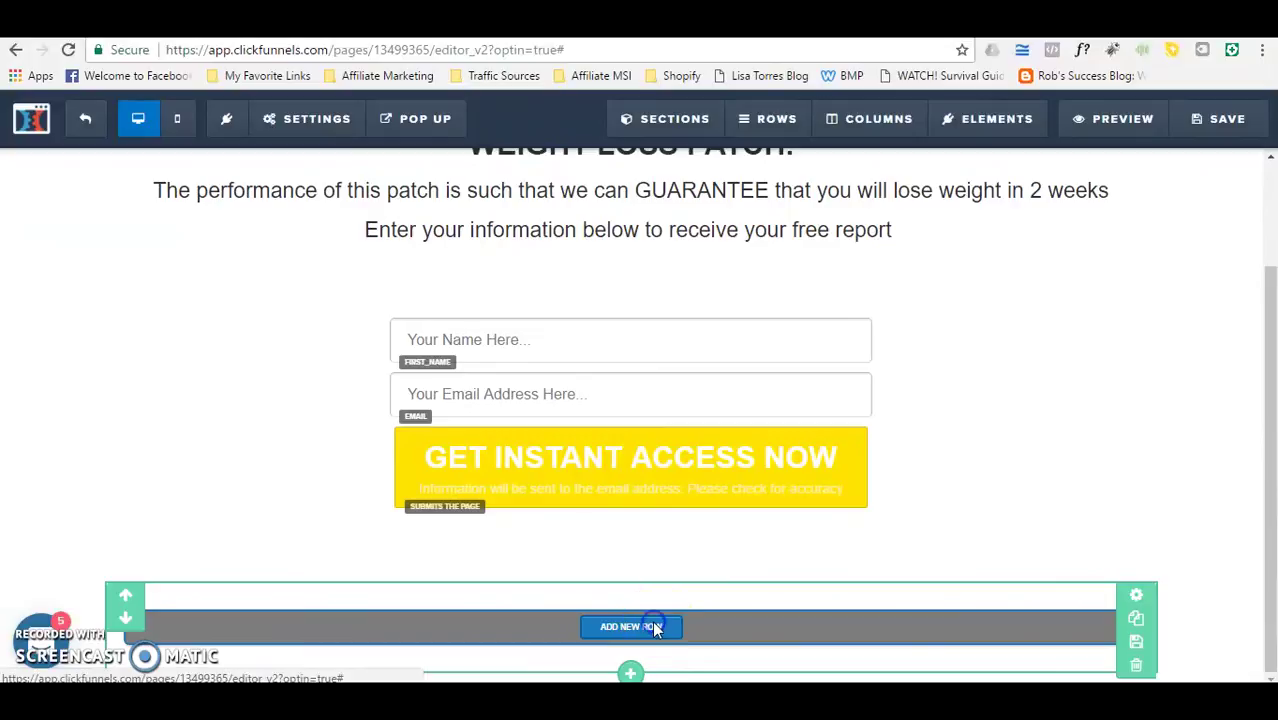
{"action": "left_click", "coordinate": [652, 627]}
{"action": "left_click", "coordinate": [938, 220]}
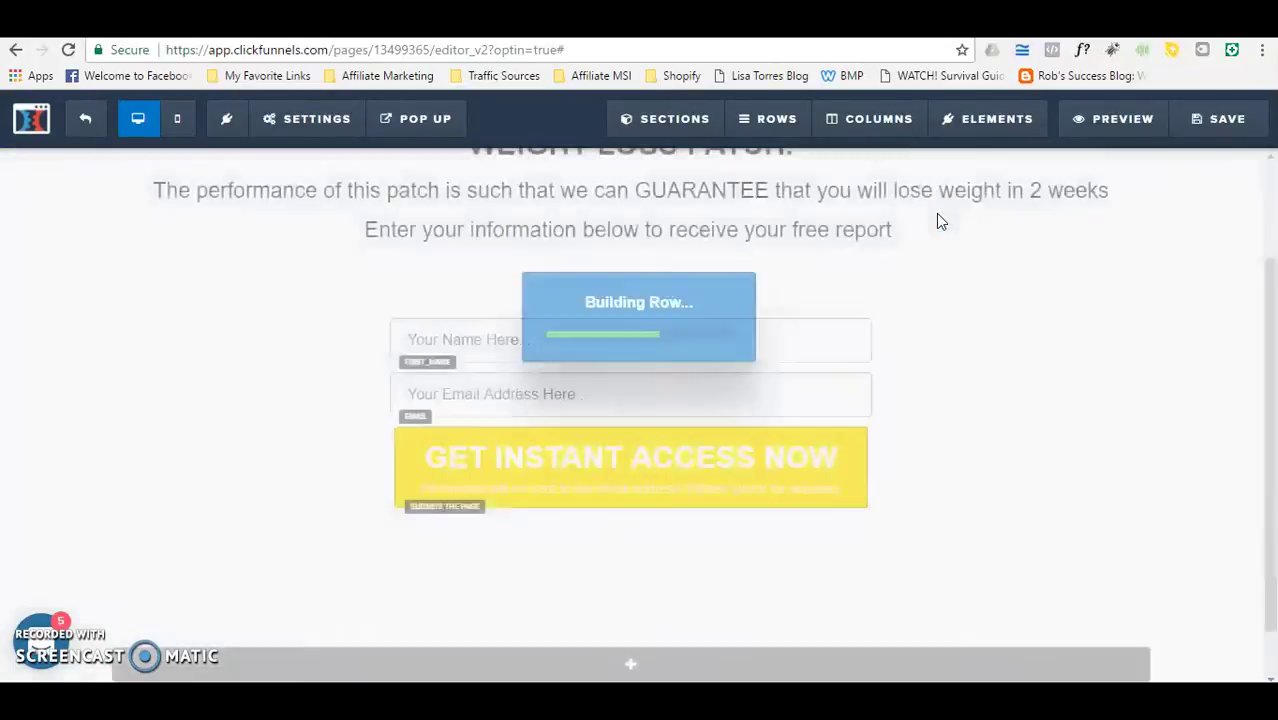
Step: Insert a sub-headline in the new row reading 'Privacy Policy Terms & Conditions Contact Me'
{"action": "left_click", "coordinate": [877, 665]}
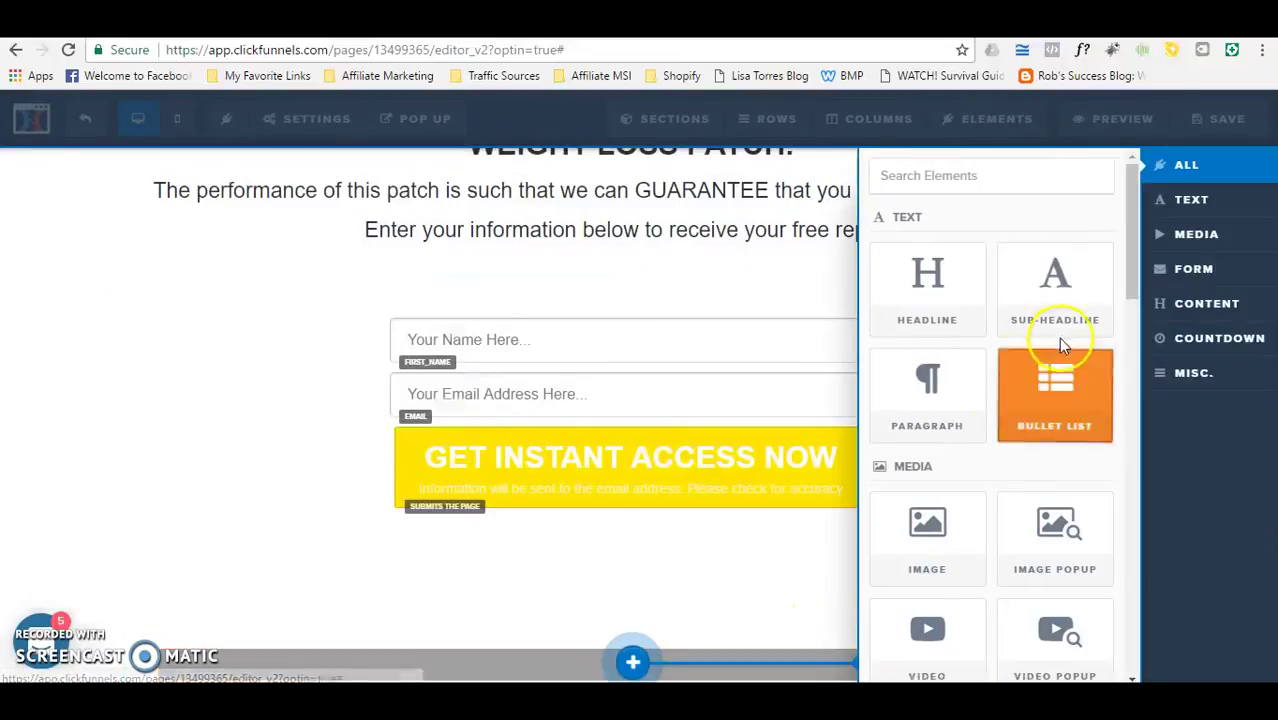
{"action": "left_click", "coordinate": [1064, 315]}
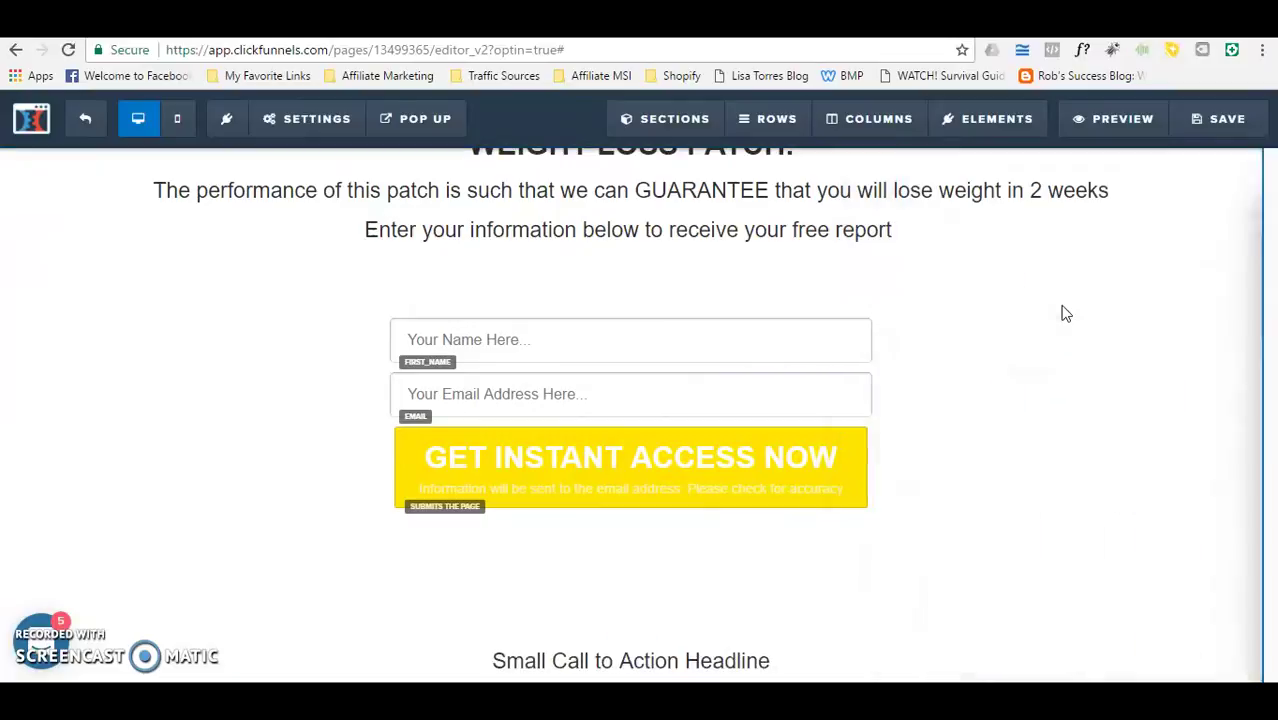
{"action": "left_click", "coordinate": [786, 664]}
{"action": "key", "text": "BackSpace"}
{"action": "key", "text": "BackSpace"}
{"action": "key", "text": "BackSpace"}
{"action": "key", "text": "BackSpace"}
{"action": "key", "text": "BackSpace"}
{"action": "key", "text": "BackSpace"}
{"action": "key", "text": "BackSpace"}
{"action": "key", "text": "BackSpace"}
{"action": "key", "text": "BackSpace"}
{"action": "key", "text": "BackSpace"}
{"action": "key", "text": "BackSpace"}
{"action": "key", "text": "BackSpace"}
{"action": "key", "text": "BackSpace"}
{"action": "key", "text": "BackSpace"}
{"action": "key", "text": "BackSpace"}
{"action": "key", "text": "BackSpace"}
{"action": "key", "text": "BackSpace"}
{"action": "key", "text": "BackSpace"}
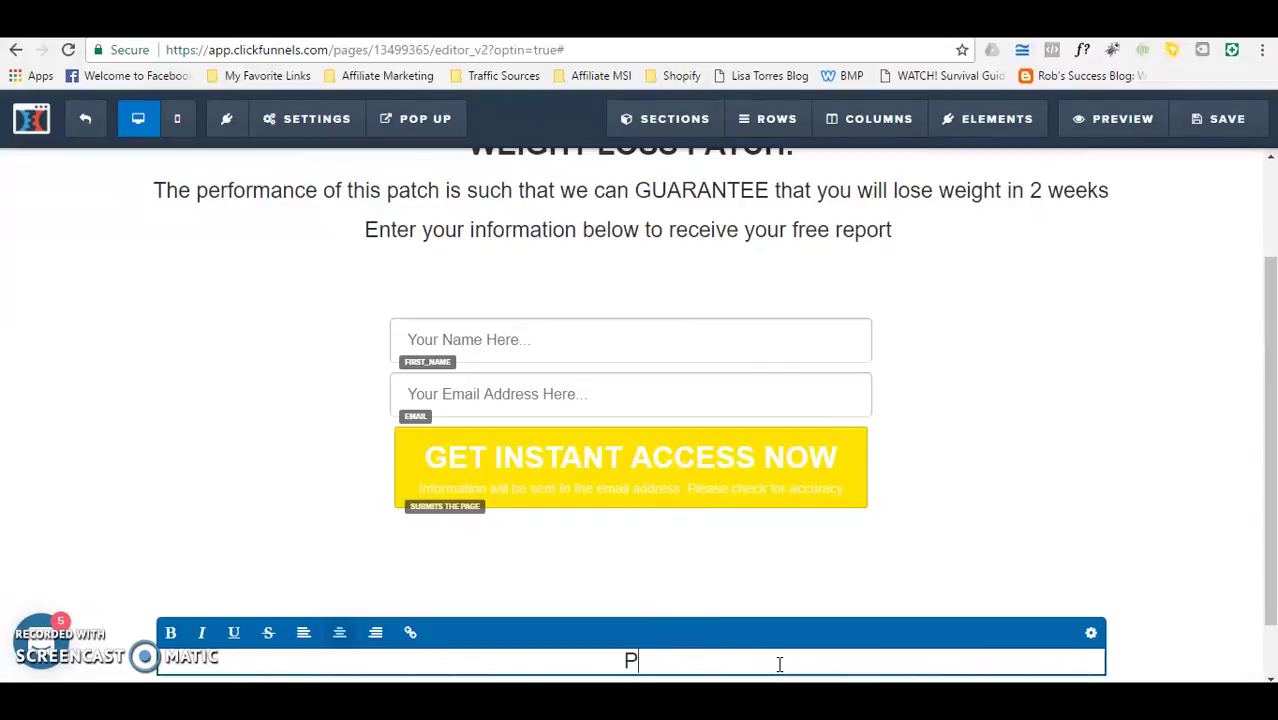
{"action": "type", "text": "Privacy Policy Terms & "}
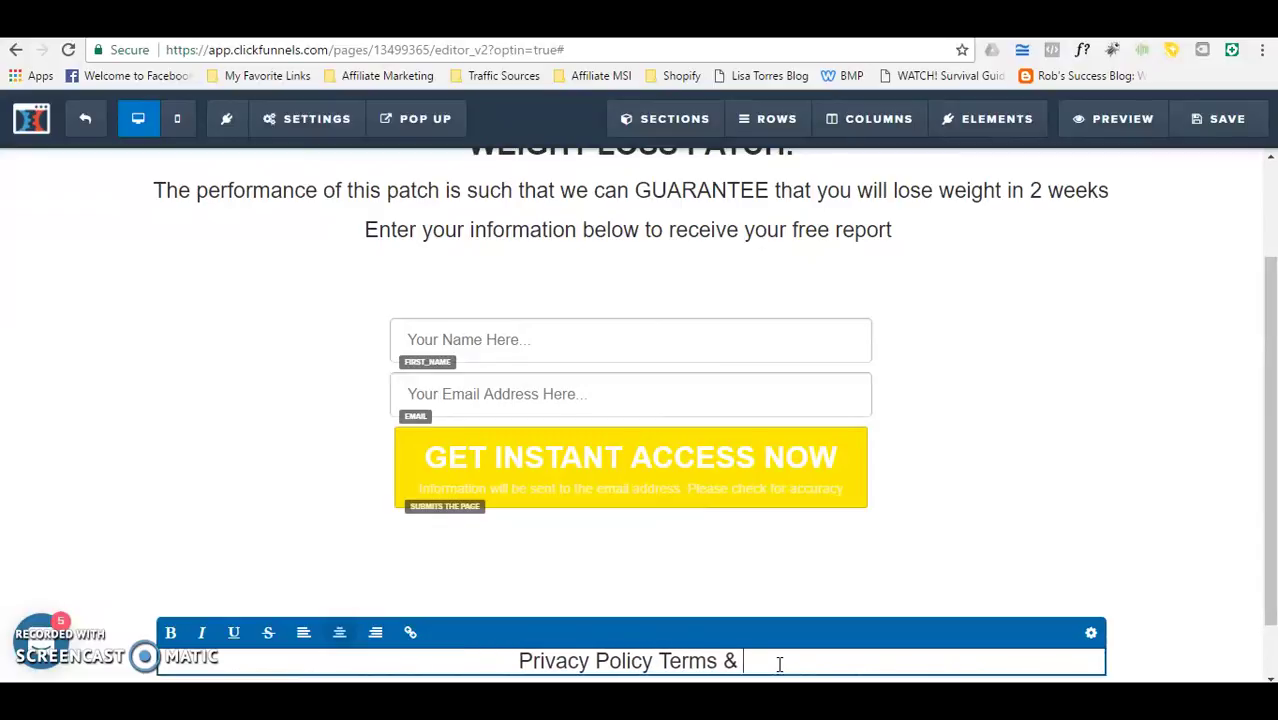
{"action": "type", "text": "Conditions Contact Me"}
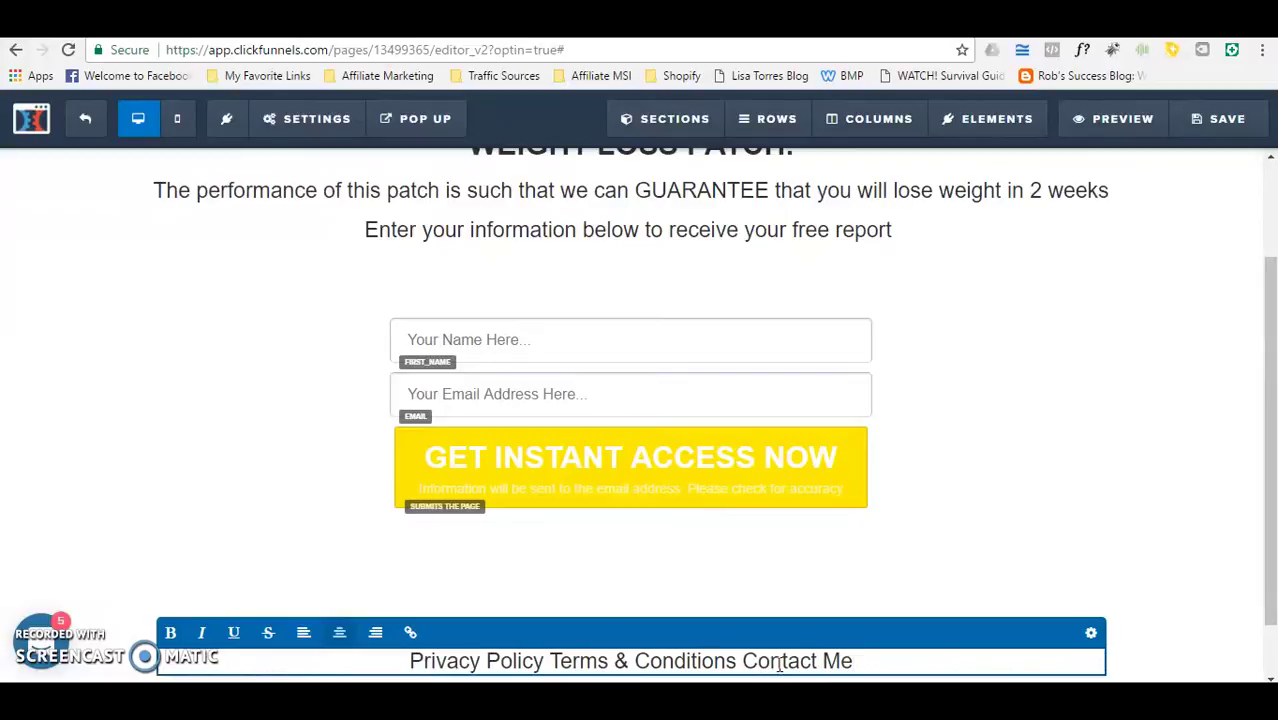
{"action": "left_click", "coordinate": [875, 597]}
{"action": "left_click_drag", "start_coordinate": [1273, 497], "coordinate": [1268, 414]}
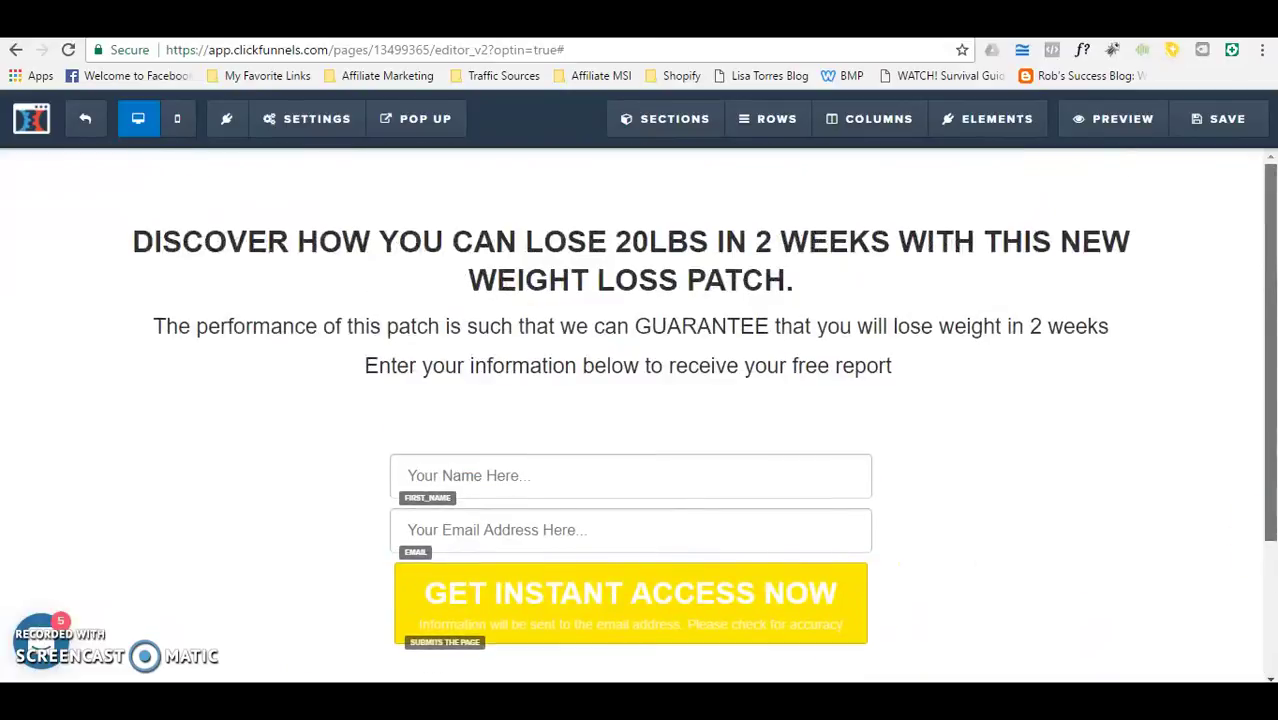
Step: Set the page background image to the textured blue image from the built-in Background gallery
{"action": "left_click_drag", "start_coordinate": [1264, 462], "coordinate": [1264, 462]}
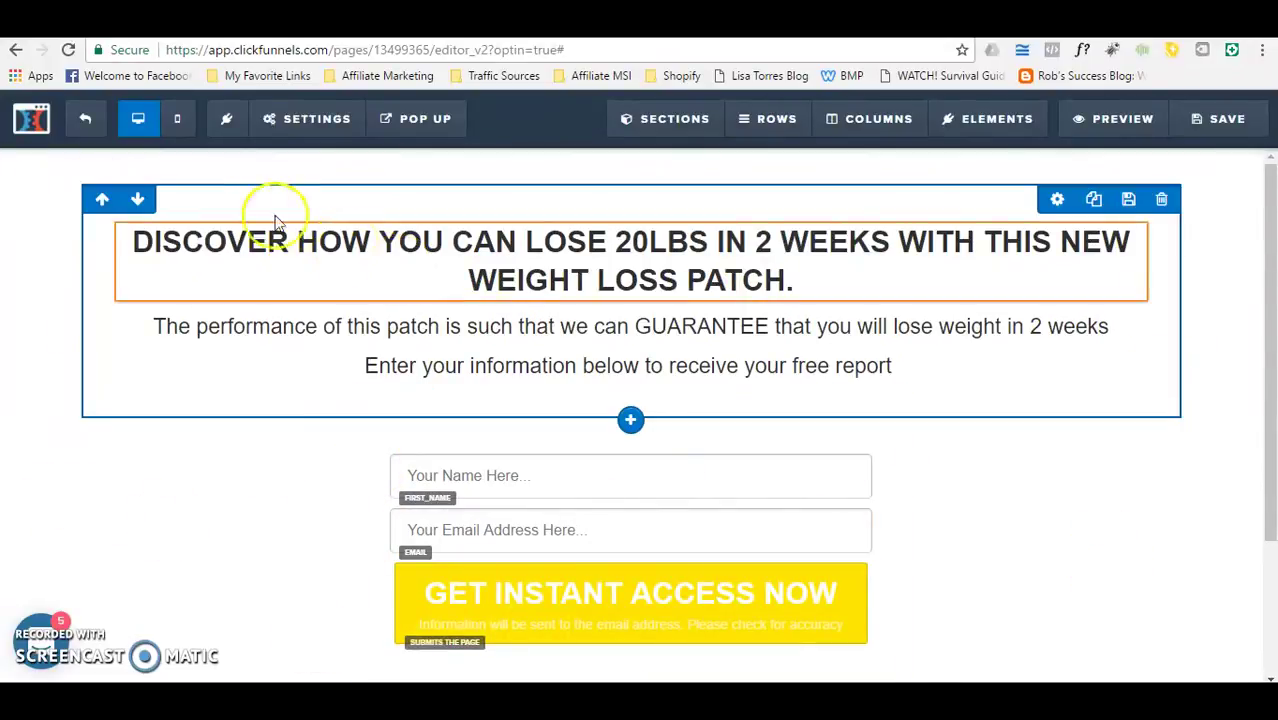
{"action": "left_click", "coordinate": [293, 117]}
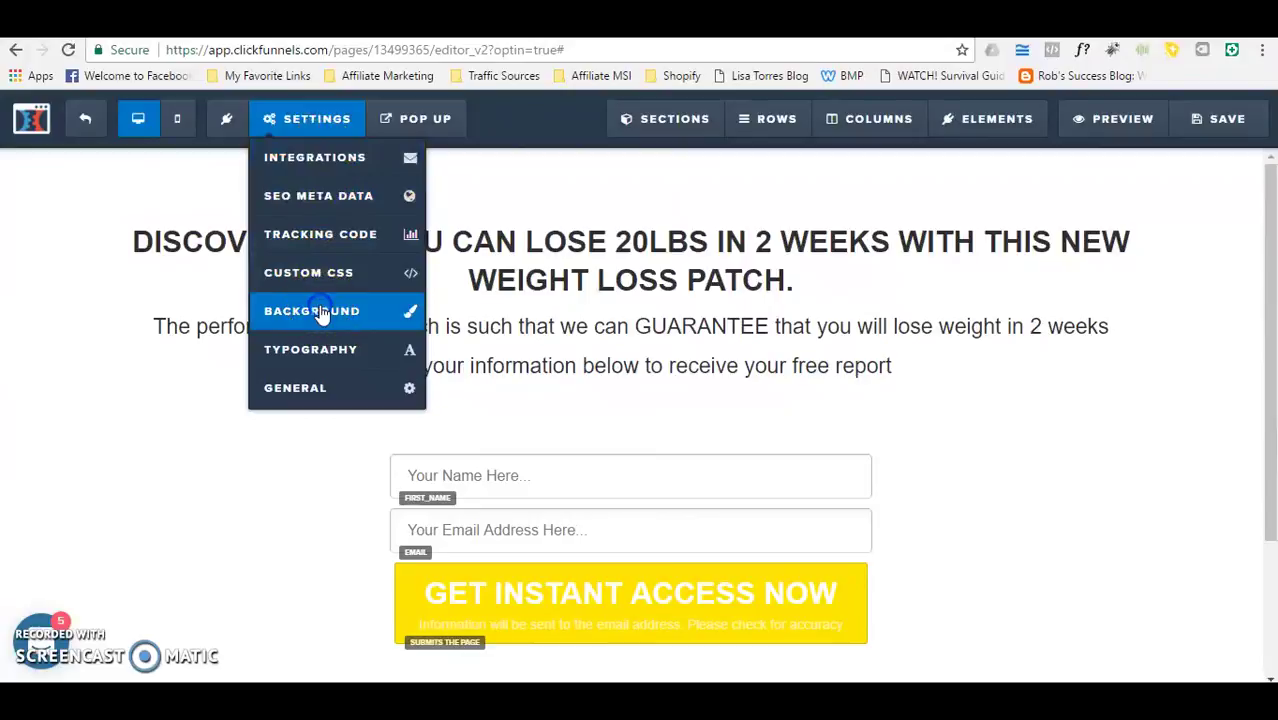
{"action": "left_click", "coordinate": [321, 311]}
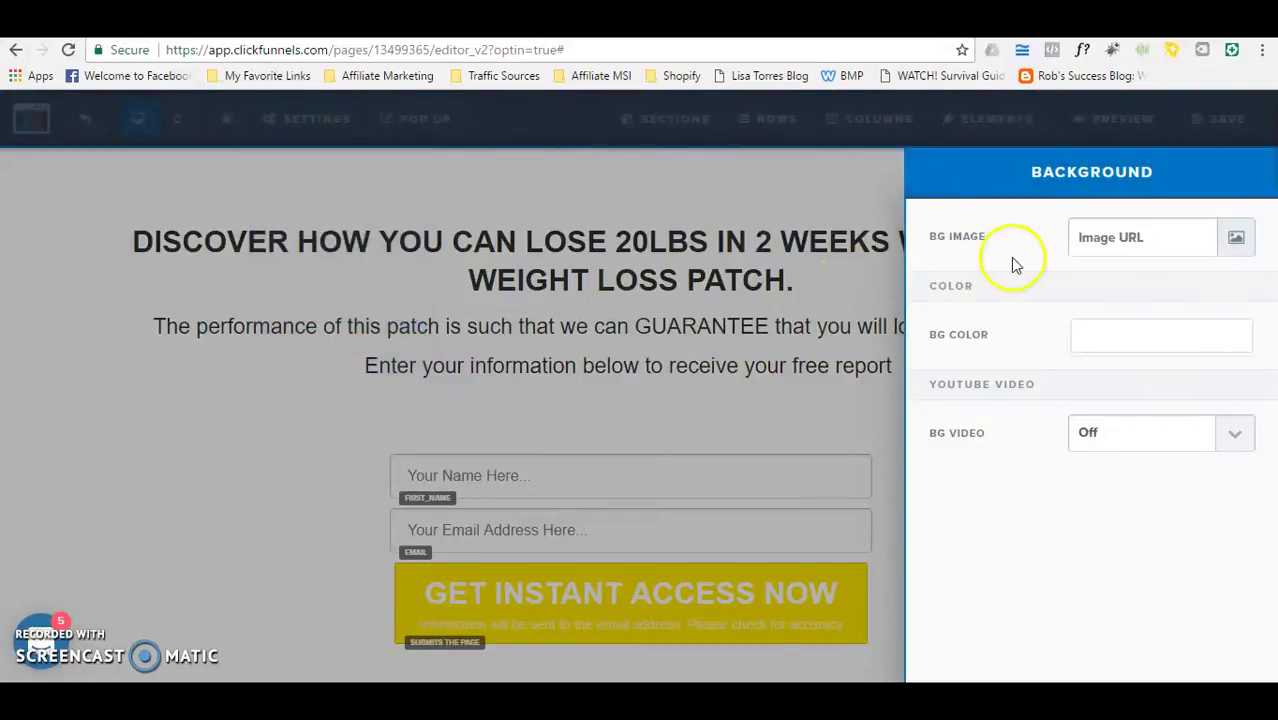
{"action": "left_click", "coordinate": [1233, 238]}
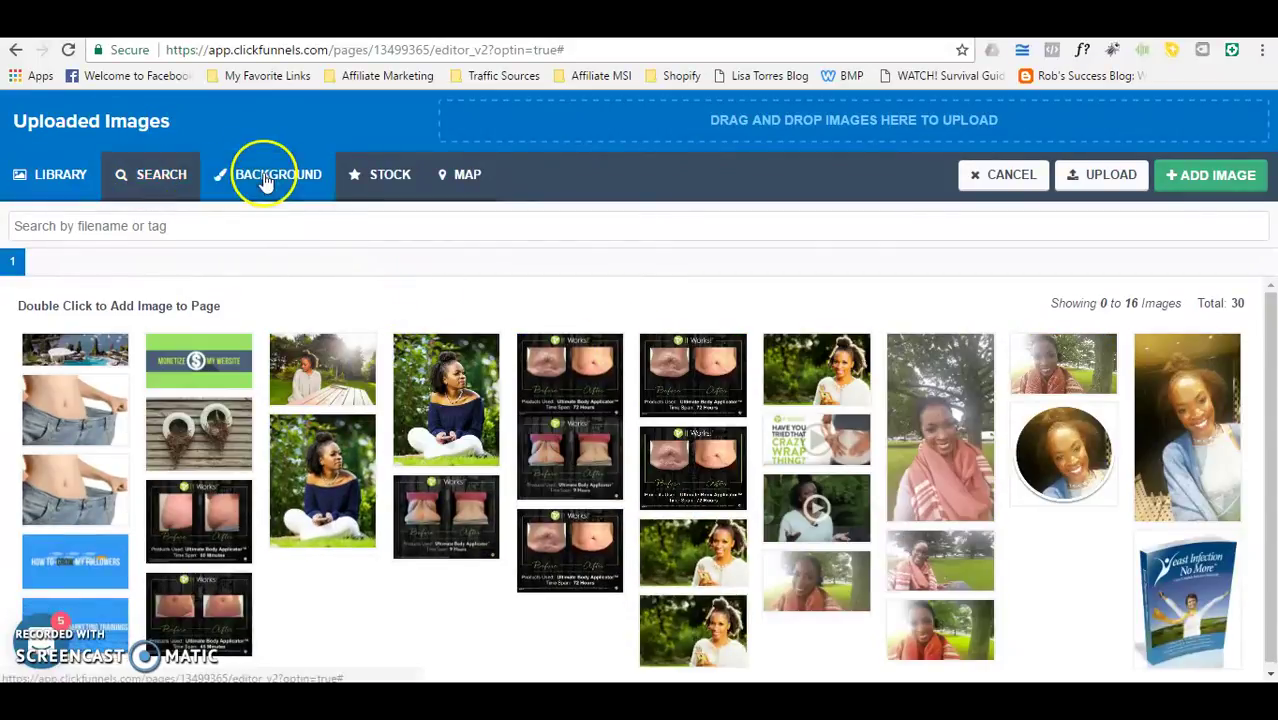
{"action": "left_click", "coordinate": [265, 175]}
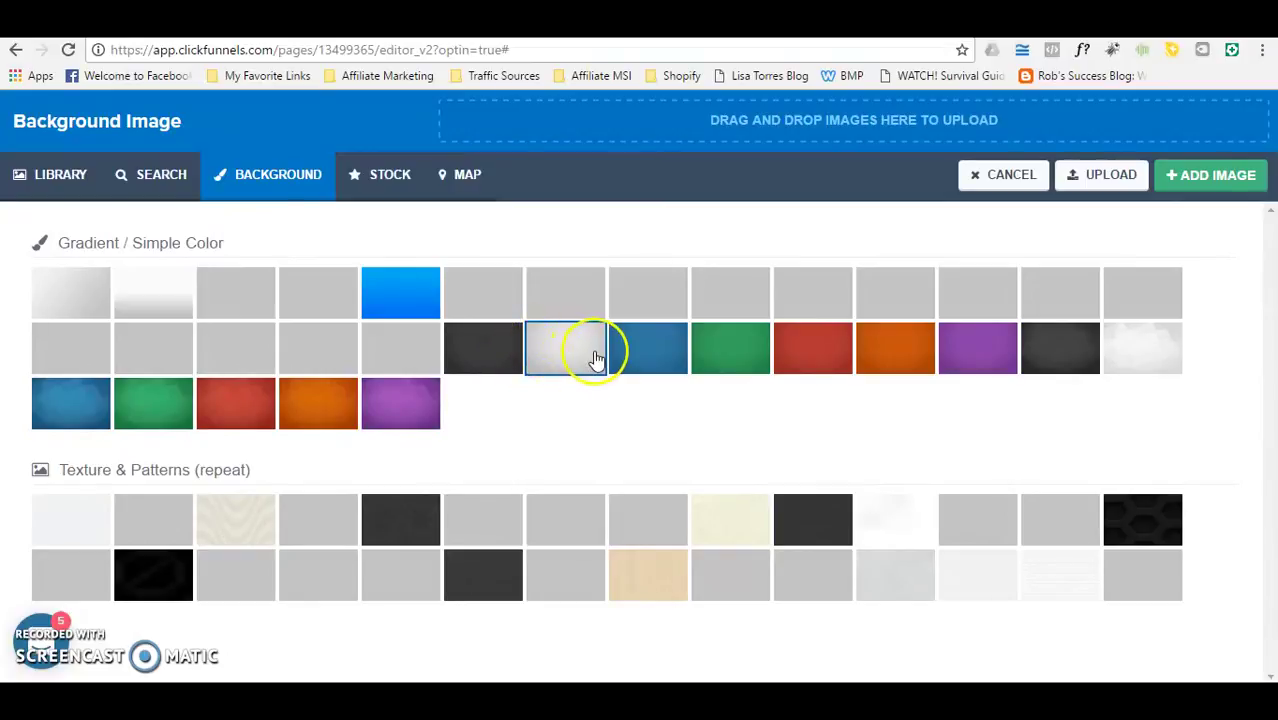
{"action": "left_click", "coordinate": [644, 358]}
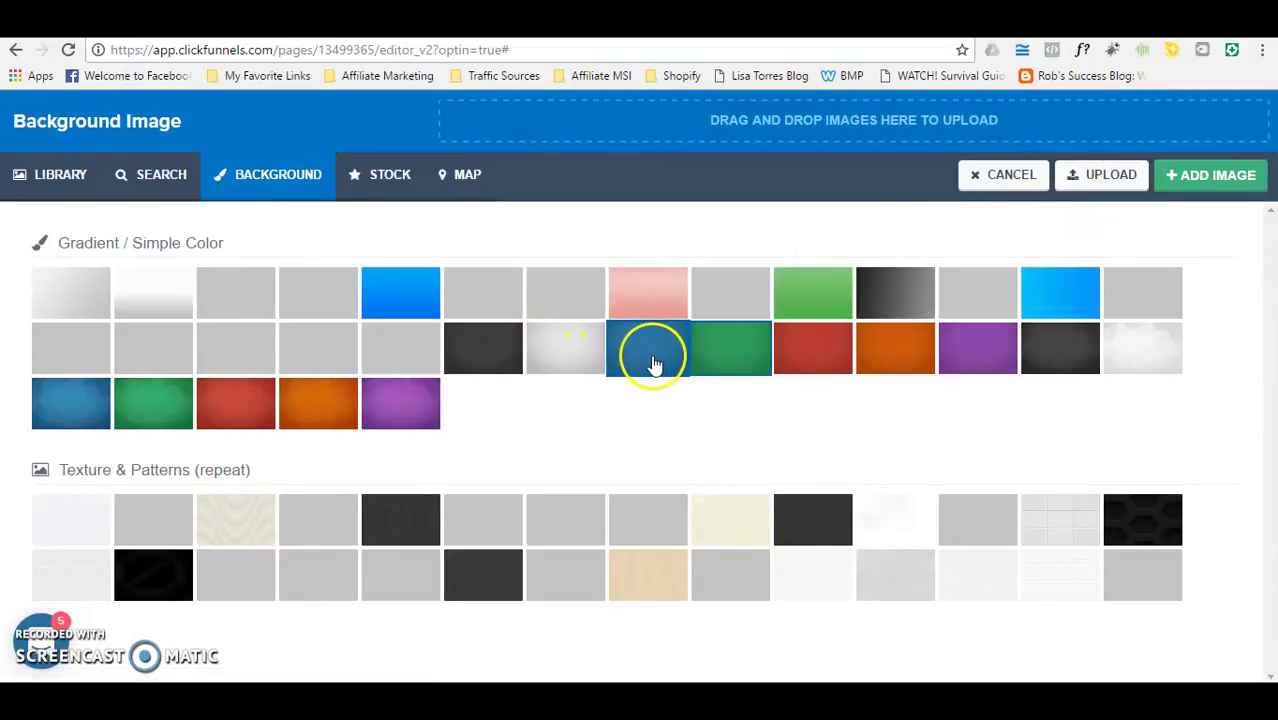
{"action": "left_click", "coordinate": [82, 418]}
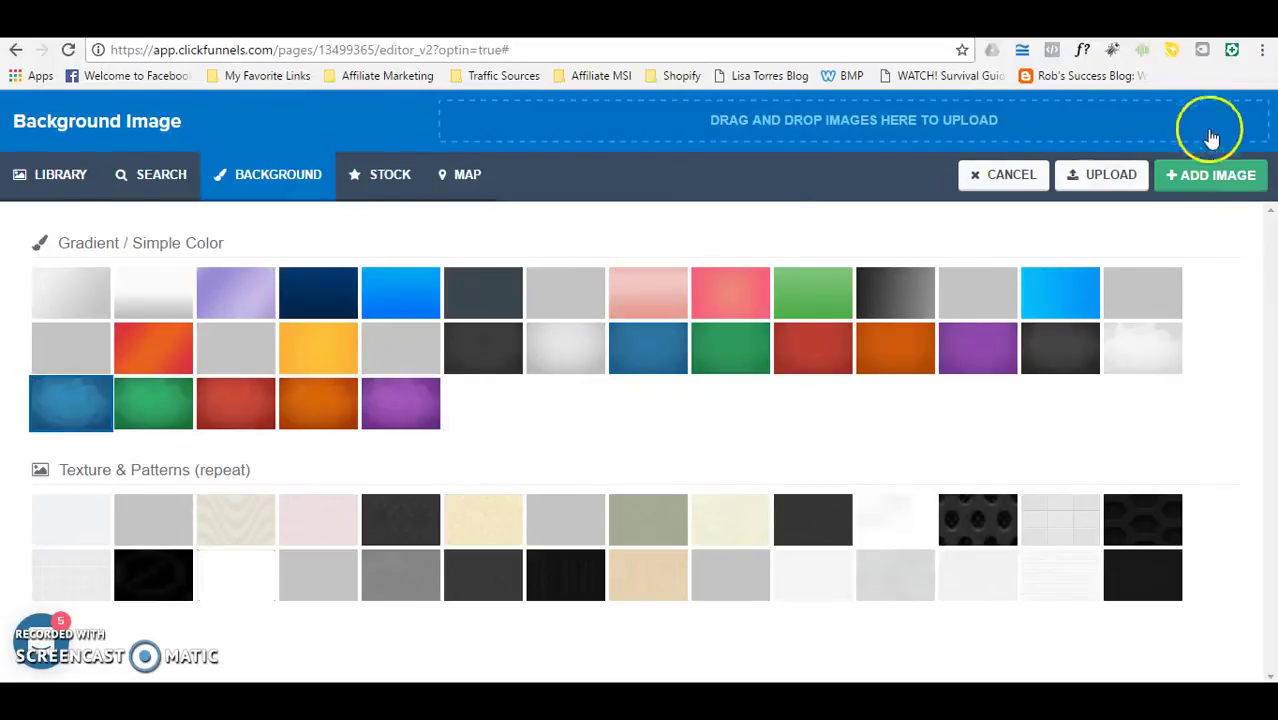
{"action": "left_click", "coordinate": [1212, 175]}
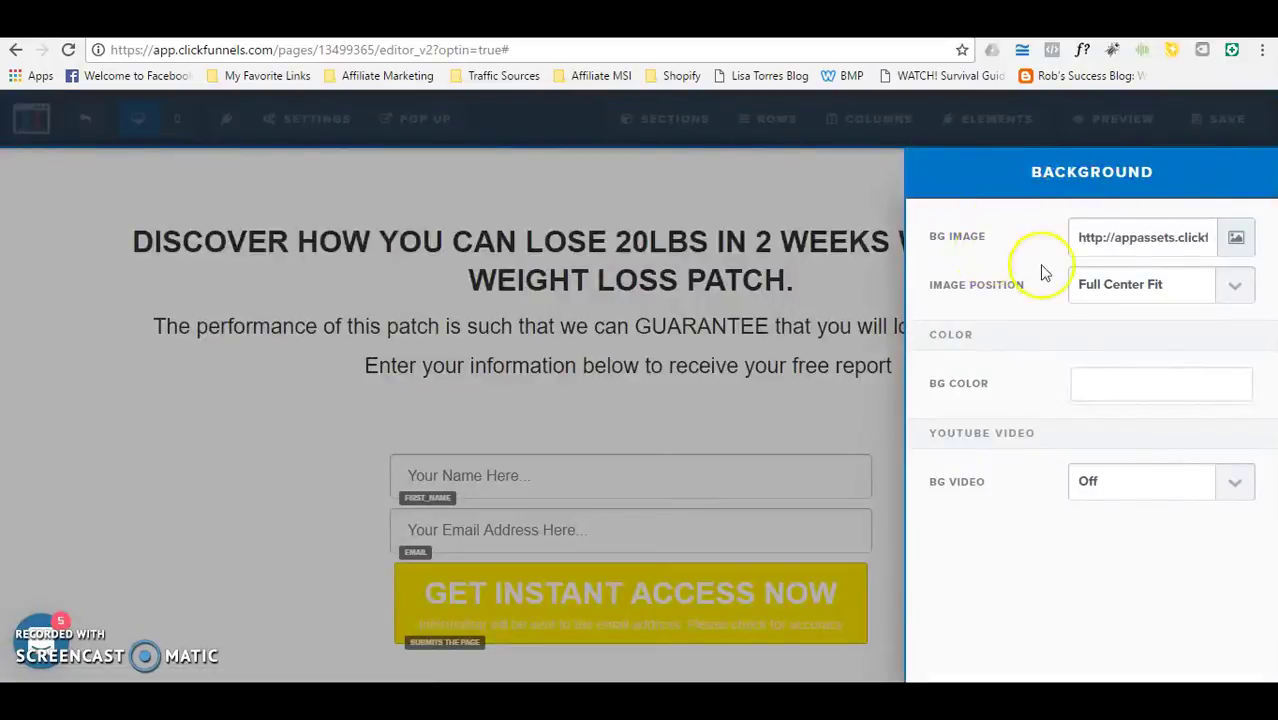
{"action": "left_click", "coordinate": [862, 212]}
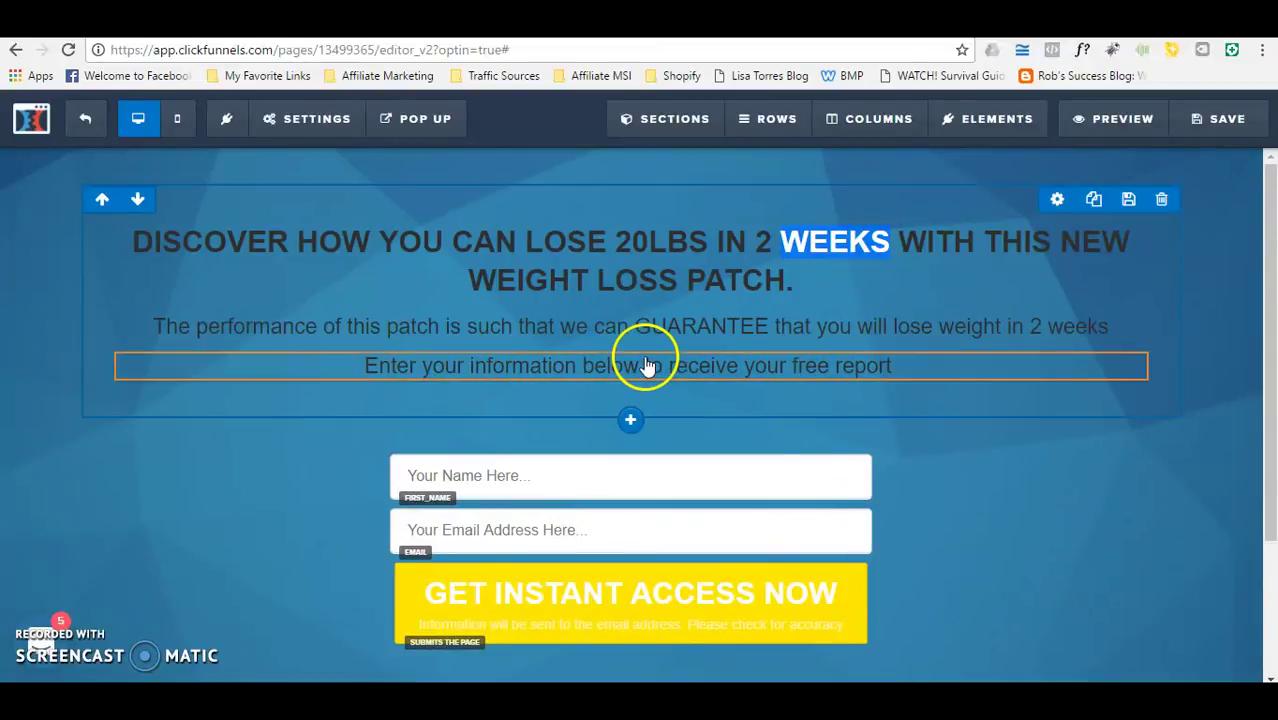
{"action": "left_click", "coordinate": [1076, 474]}
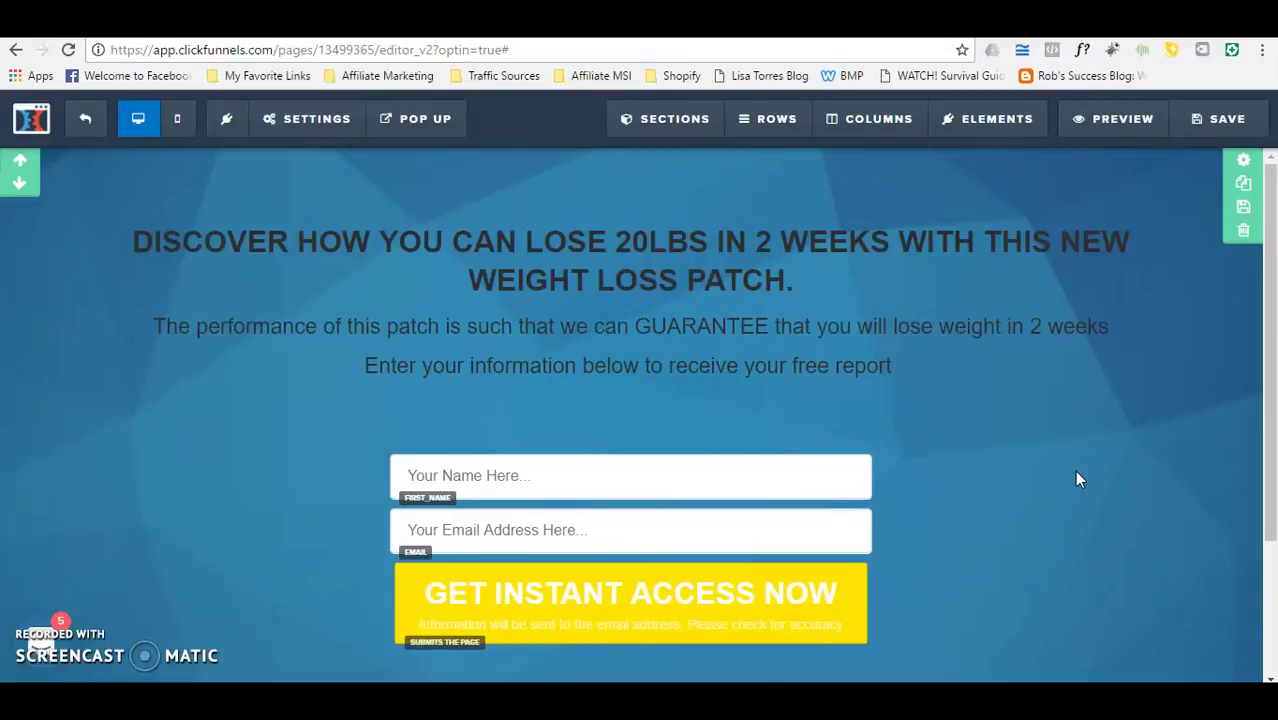
{"action": "left_click_drag", "start_coordinate": [1262, 243], "coordinate": [1264, 415]}
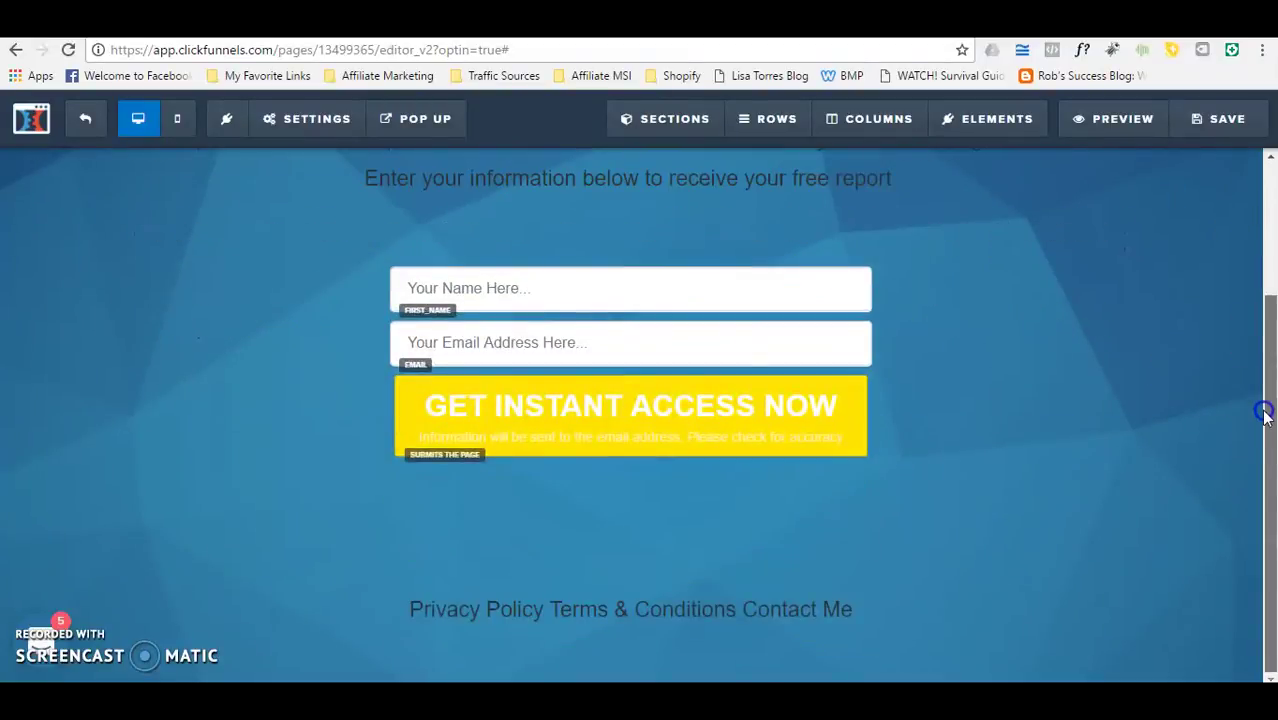
{"action": "left_click_drag", "start_coordinate": [1260, 497], "coordinate": [1272, 215]}
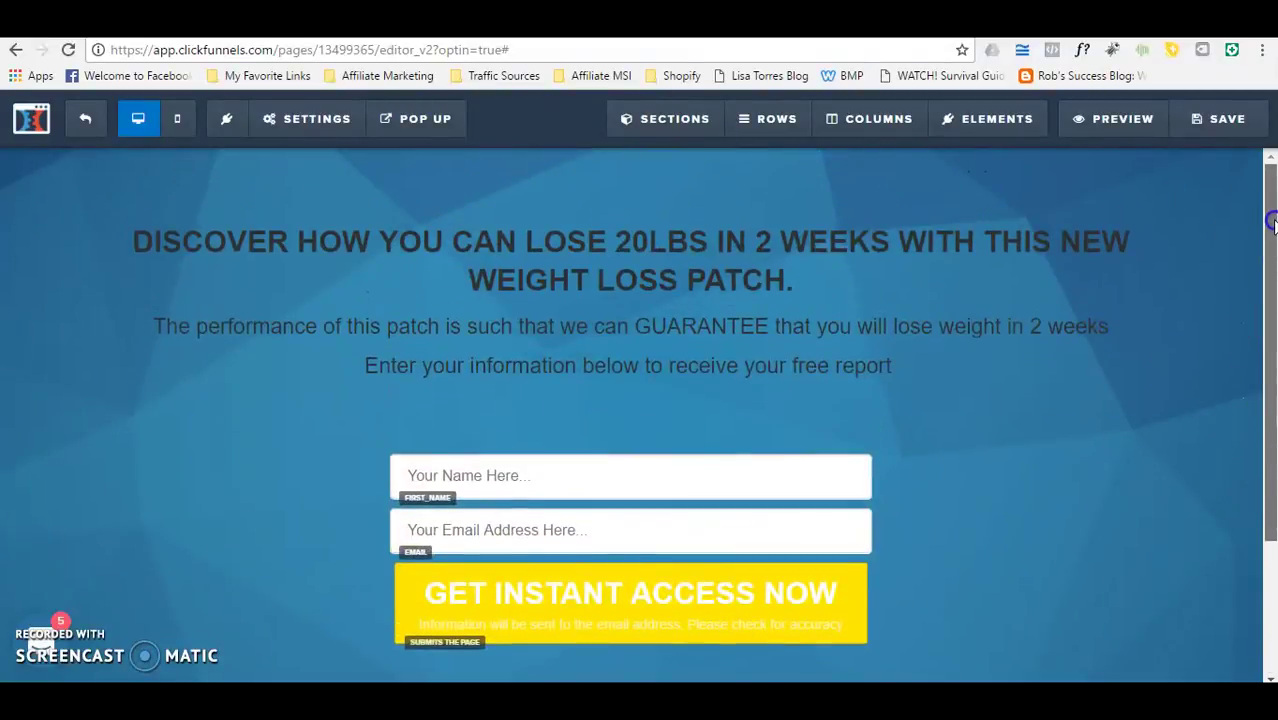
{"action": "left_click_drag", "start_coordinate": [1272, 233], "coordinate": [1272, 240]}
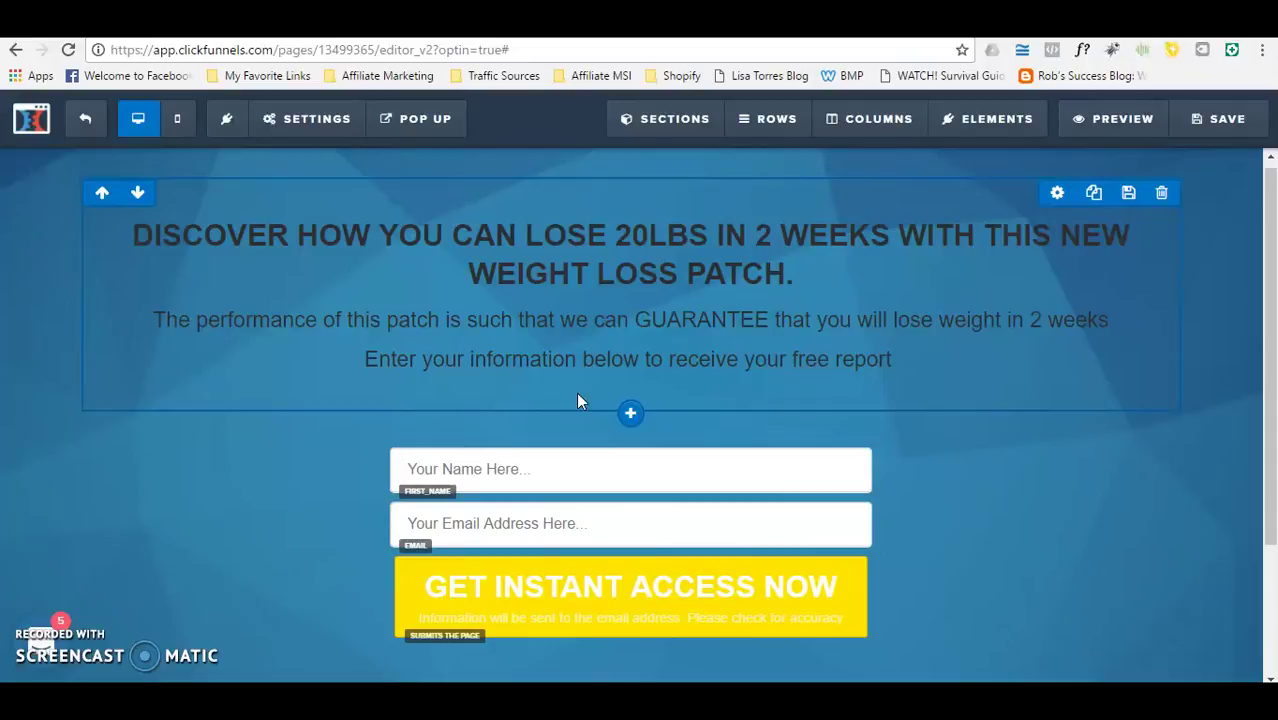
{"action": "left_click_drag", "start_coordinate": [1272, 268], "coordinate": [1268, 303]}
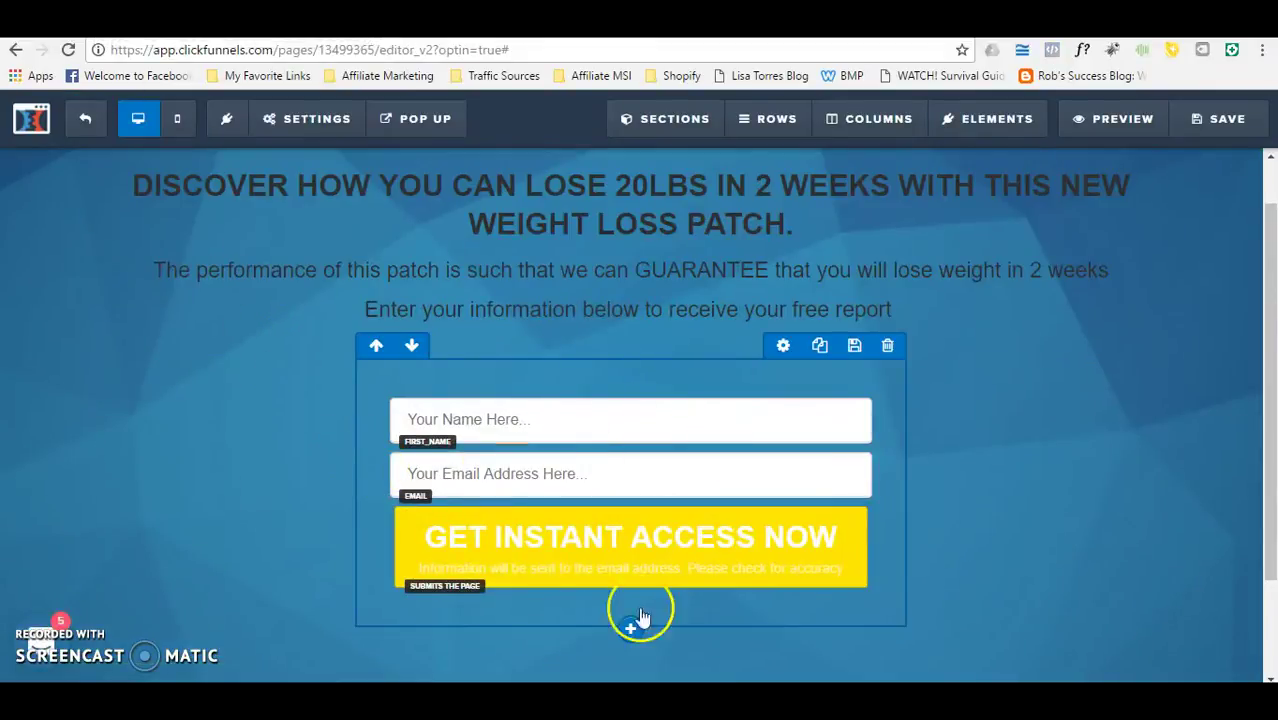
{"action": "left_click", "coordinate": [490, 541]}
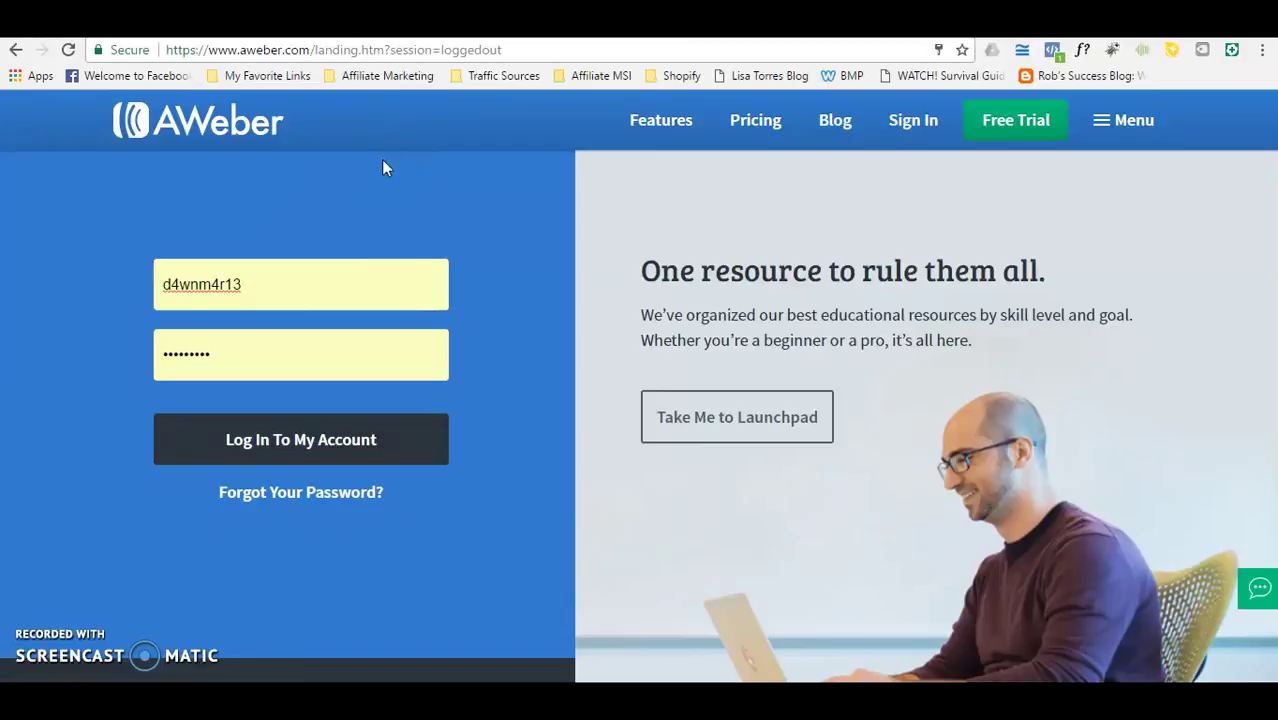
Step: Log in to AWeber and switch the current list from My Paying Ads to 4% Free Members
{"action": "left_click", "coordinate": [297, 441]}
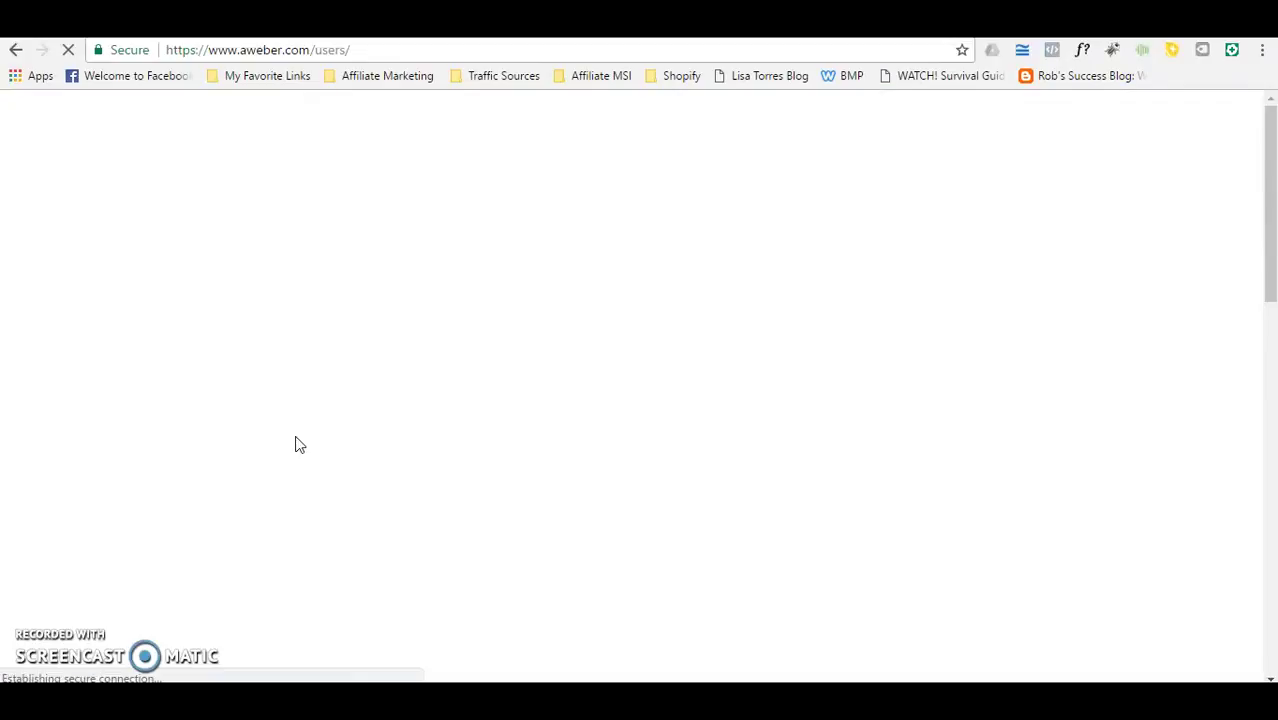
{"action": "left_click", "coordinate": [180, 108]}
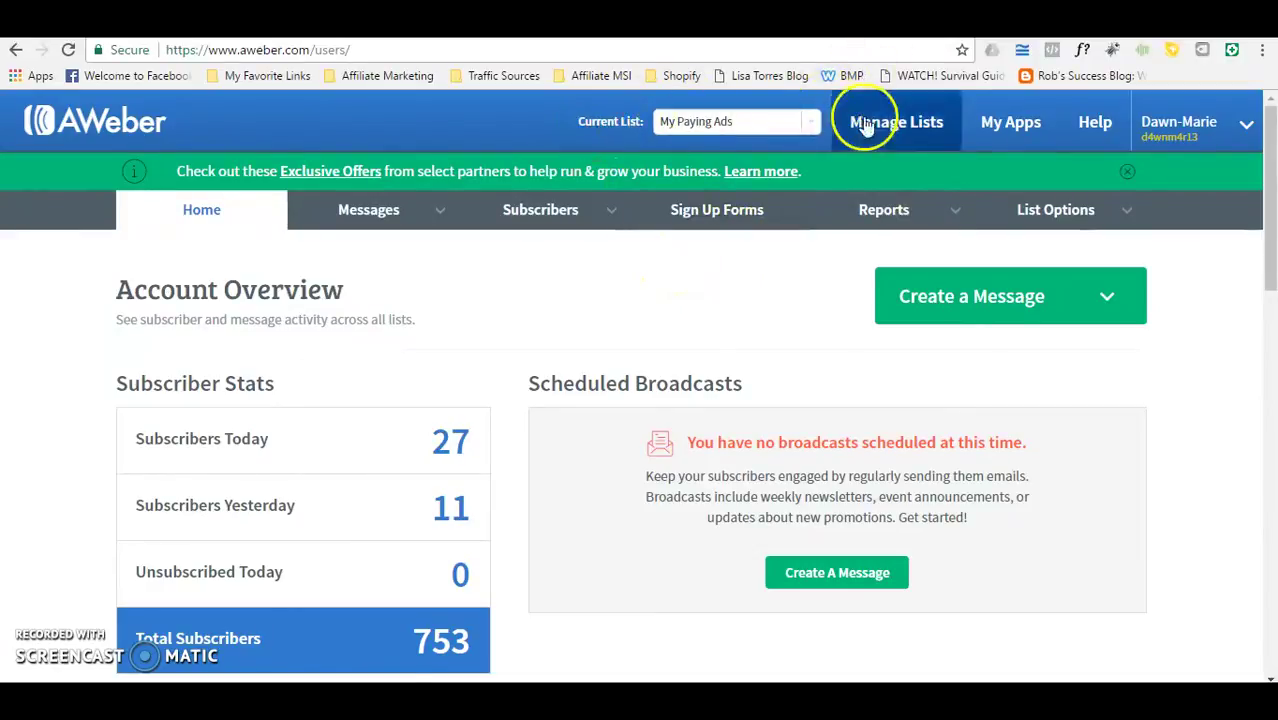
{"action": "left_click", "coordinate": [810, 121]}
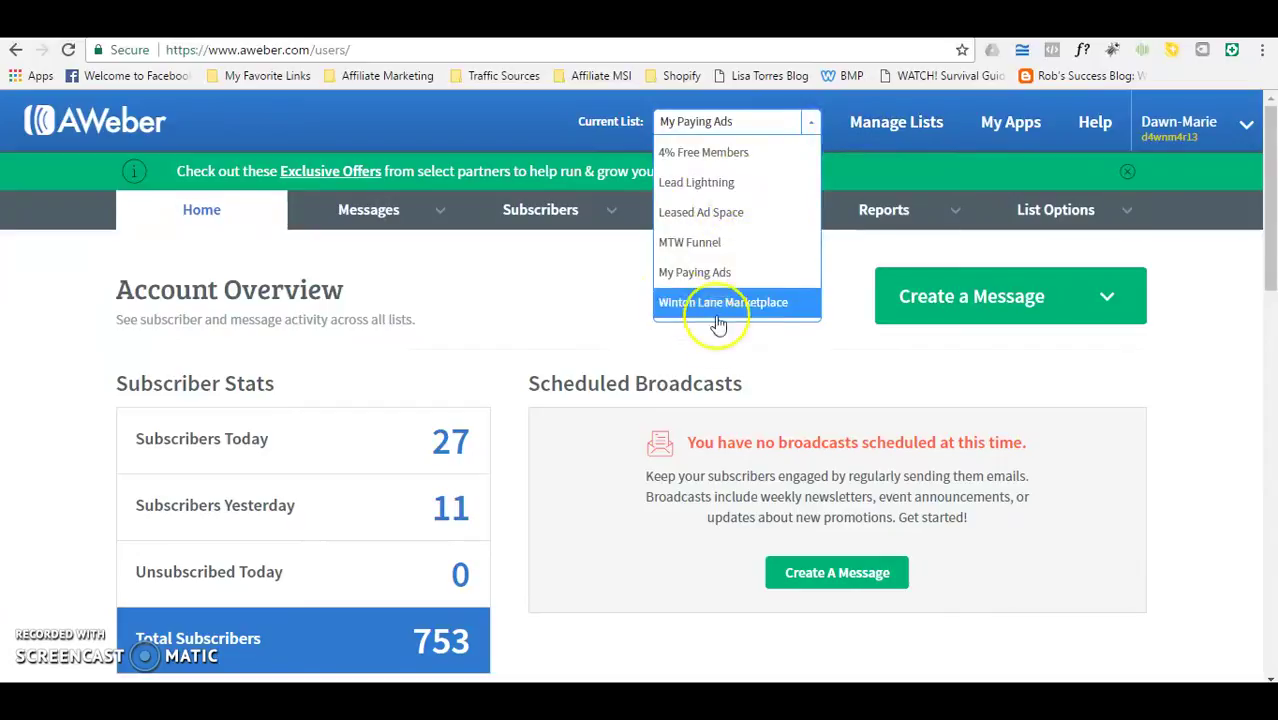
{"action": "left_click", "coordinate": [705, 153]}
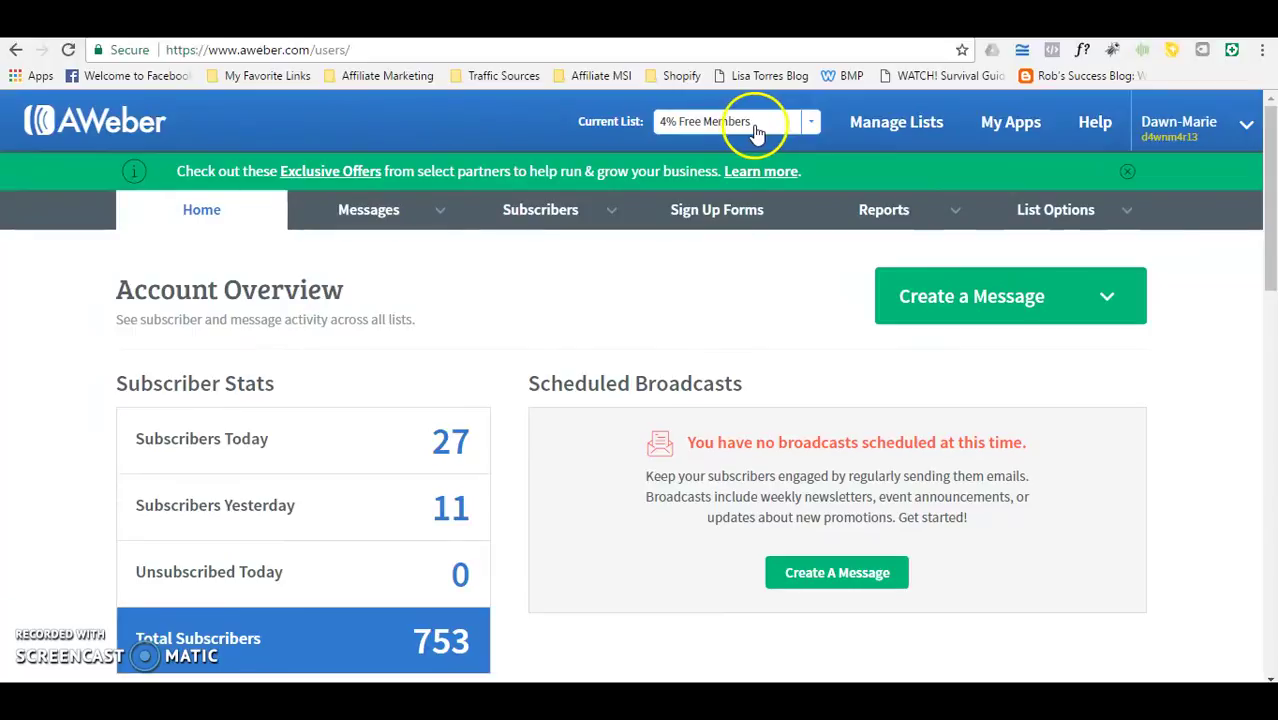
Step: Scroll through the 4% Free Members legacy follow-up series messages
{"action": "mouse_move", "coordinate": [366, 206]}
{"action": "left_click", "coordinate": [357, 290]}
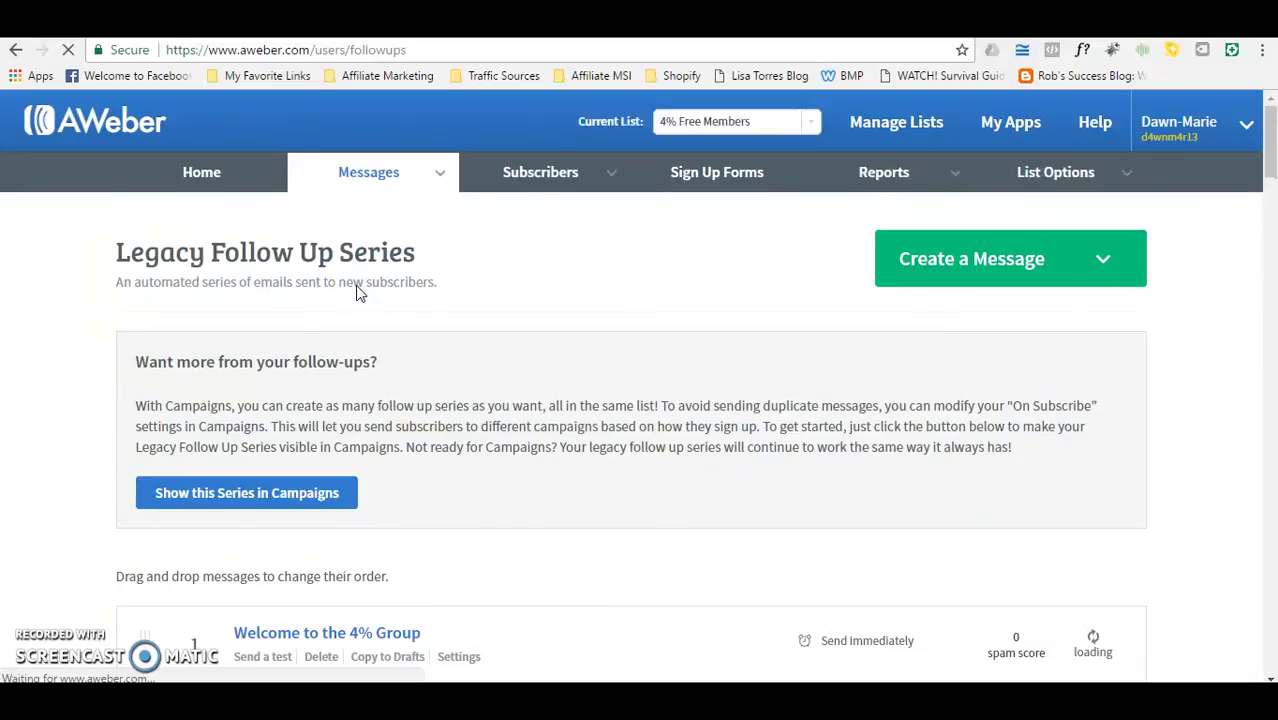
{"action": "left_click", "coordinate": [1183, 246]}
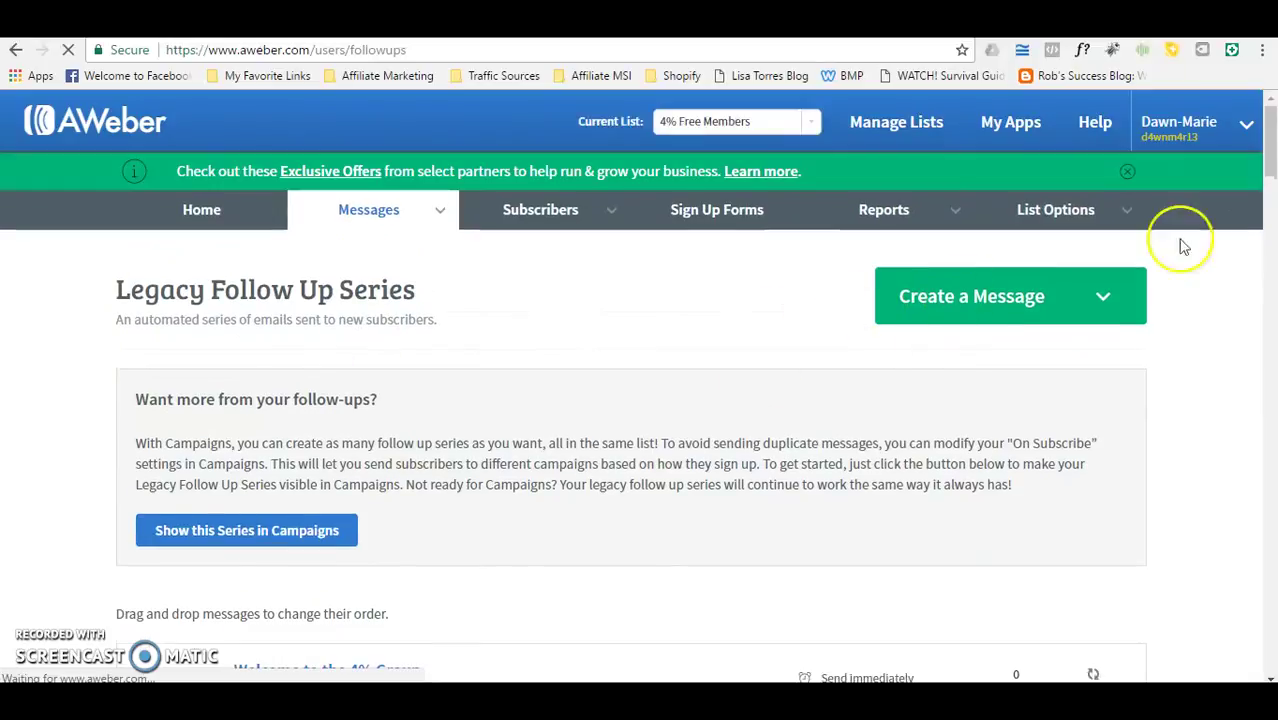
{"action": "left_click_drag", "start_coordinate": [1270, 152], "coordinate": [1268, 130]}
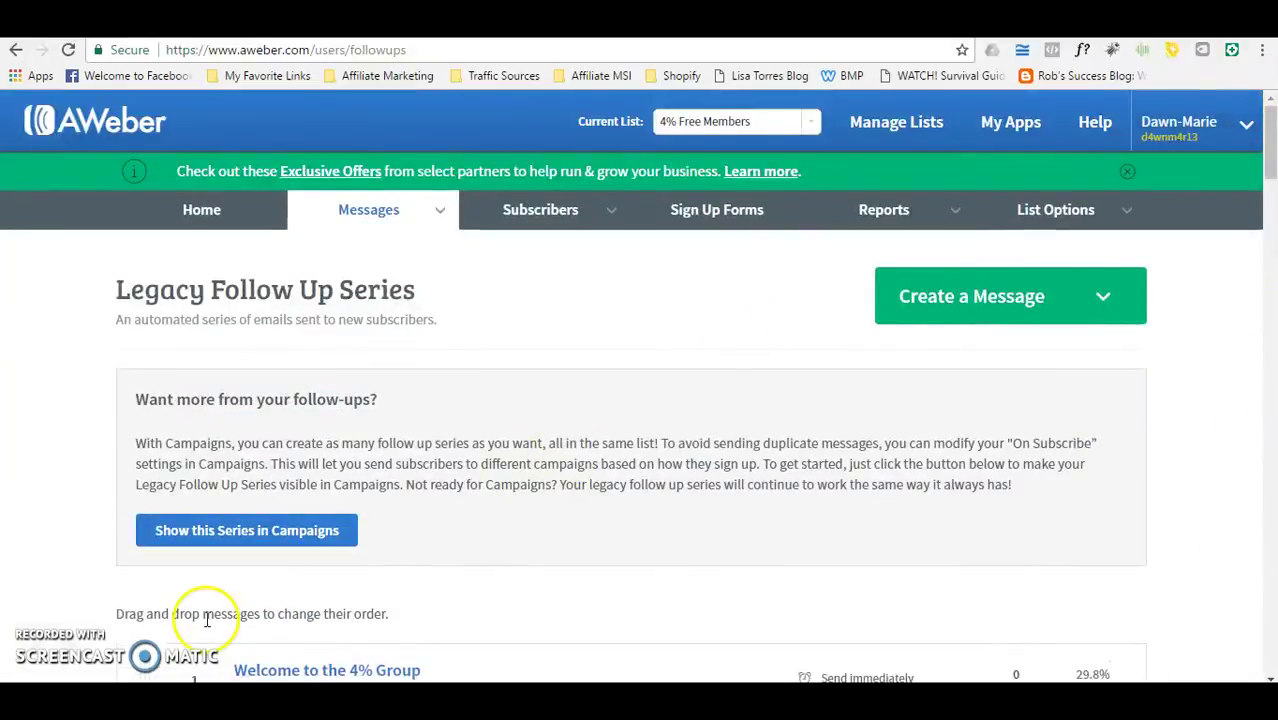
{"action": "left_click", "coordinate": [1272, 140]}
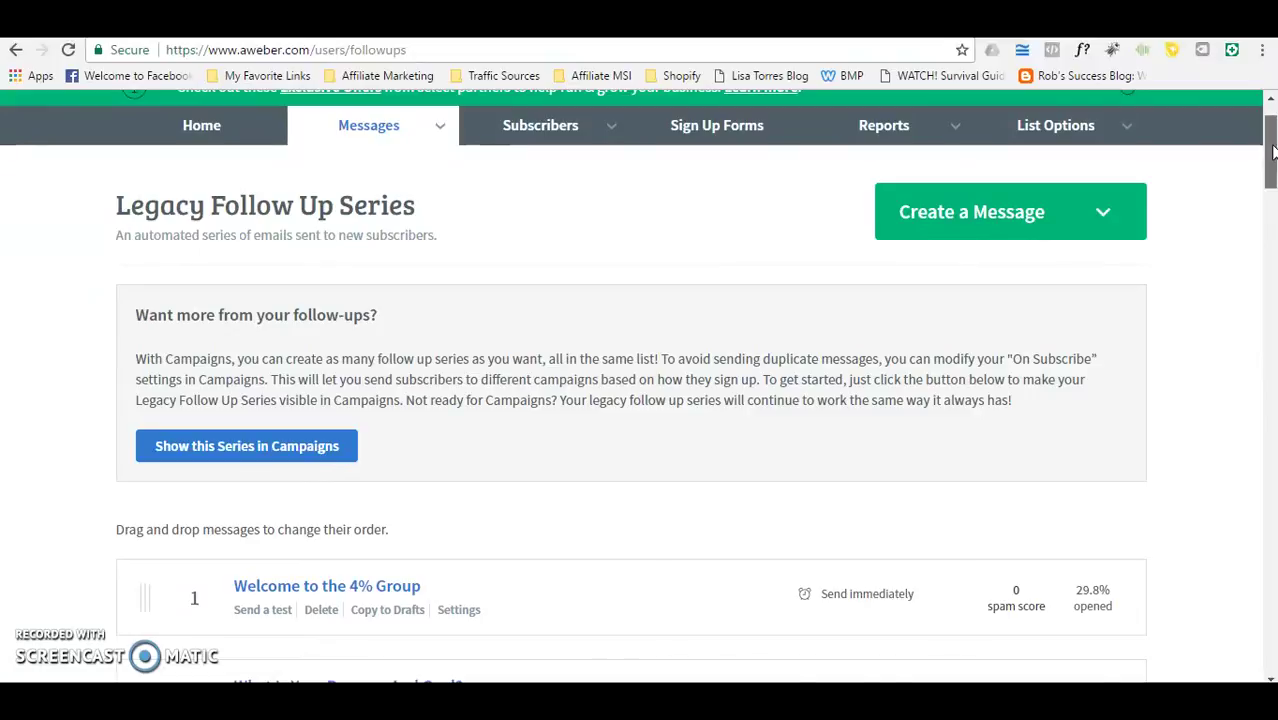
{"action": "left_click_drag", "start_coordinate": [1272, 150], "coordinate": [1272, 158]}
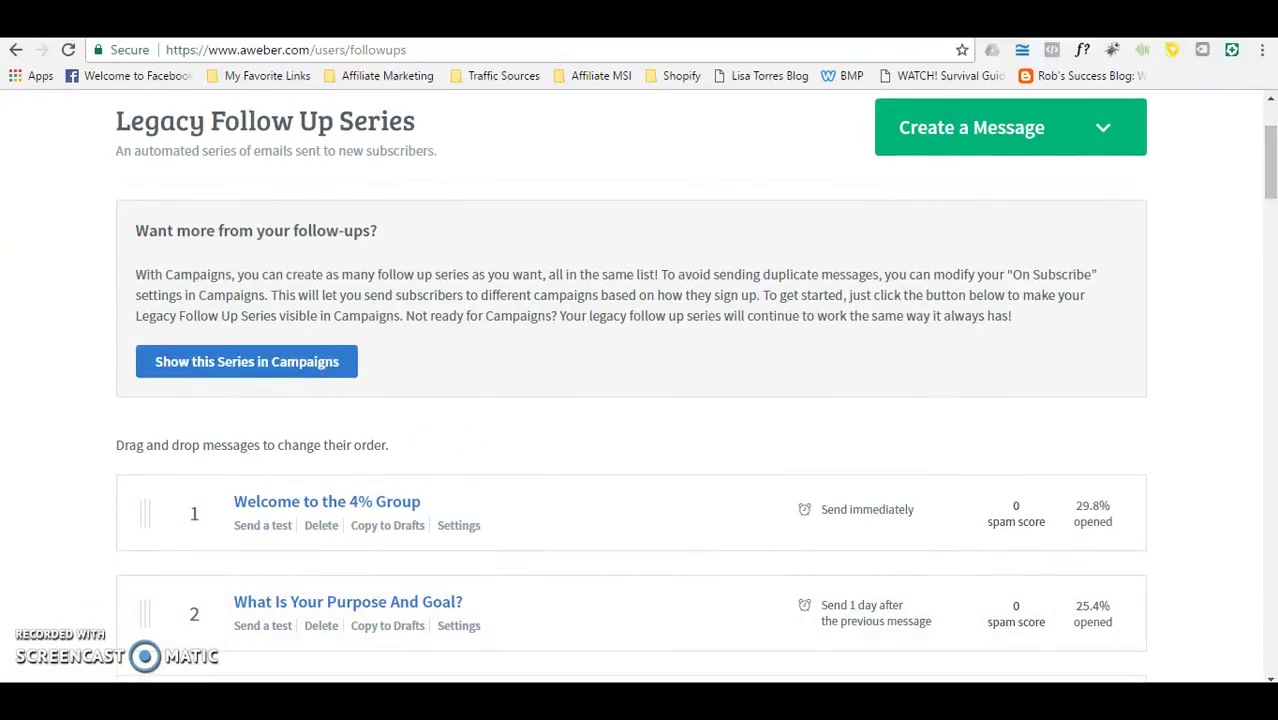
{"action": "left_click_drag", "start_coordinate": [1270, 160], "coordinate": [1262, 115]}
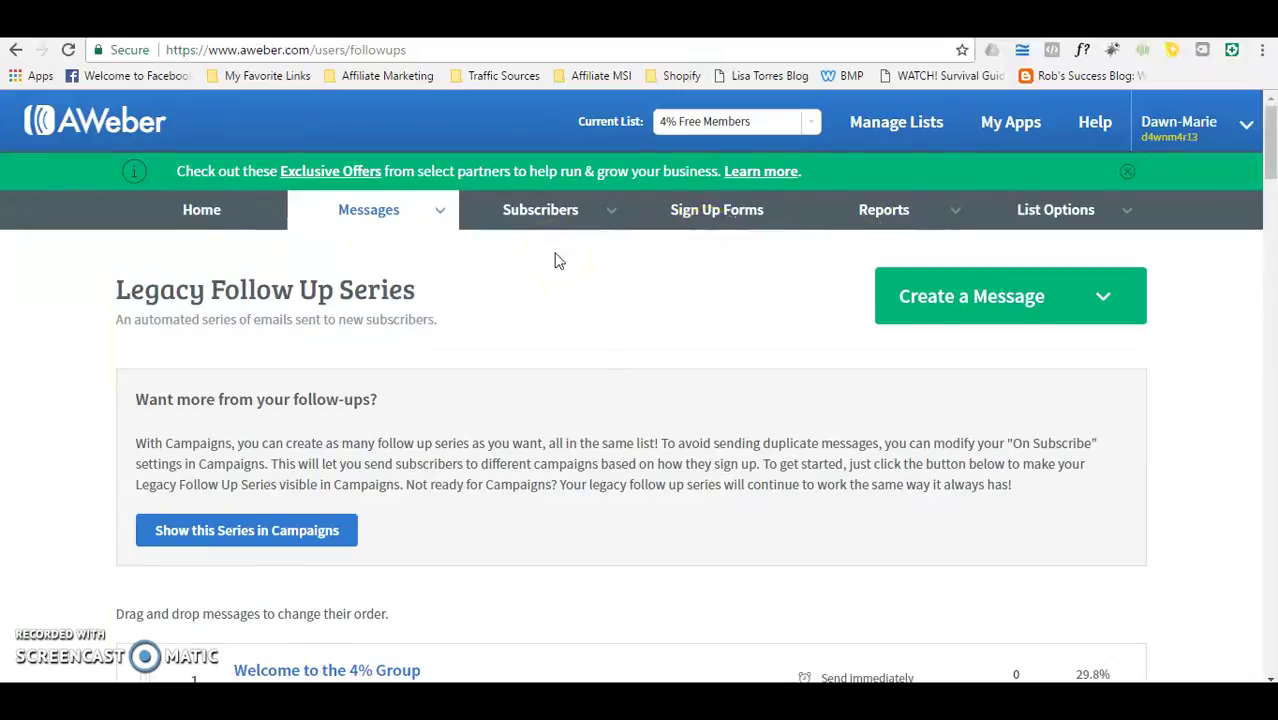
{"action": "left_click", "coordinate": [927, 147]}
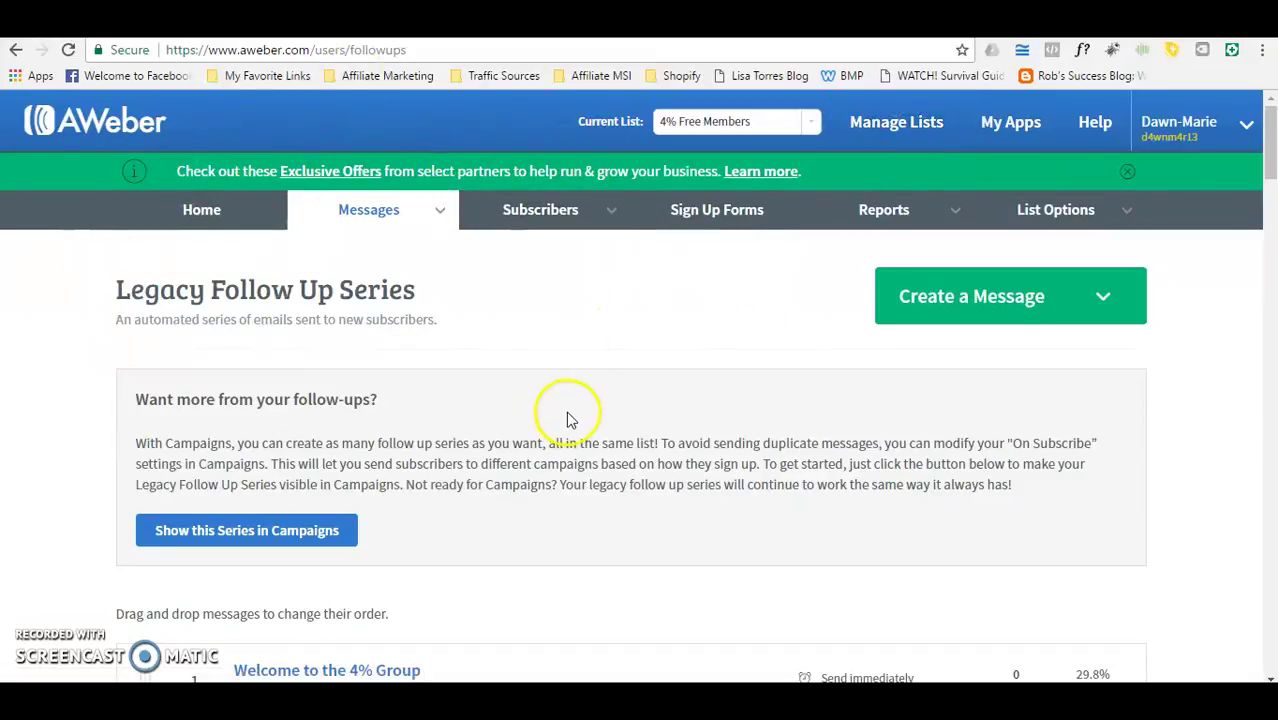
Step: Return to the account overview and open the Manage Lists page
{"action": "left_click", "coordinate": [190, 210]}
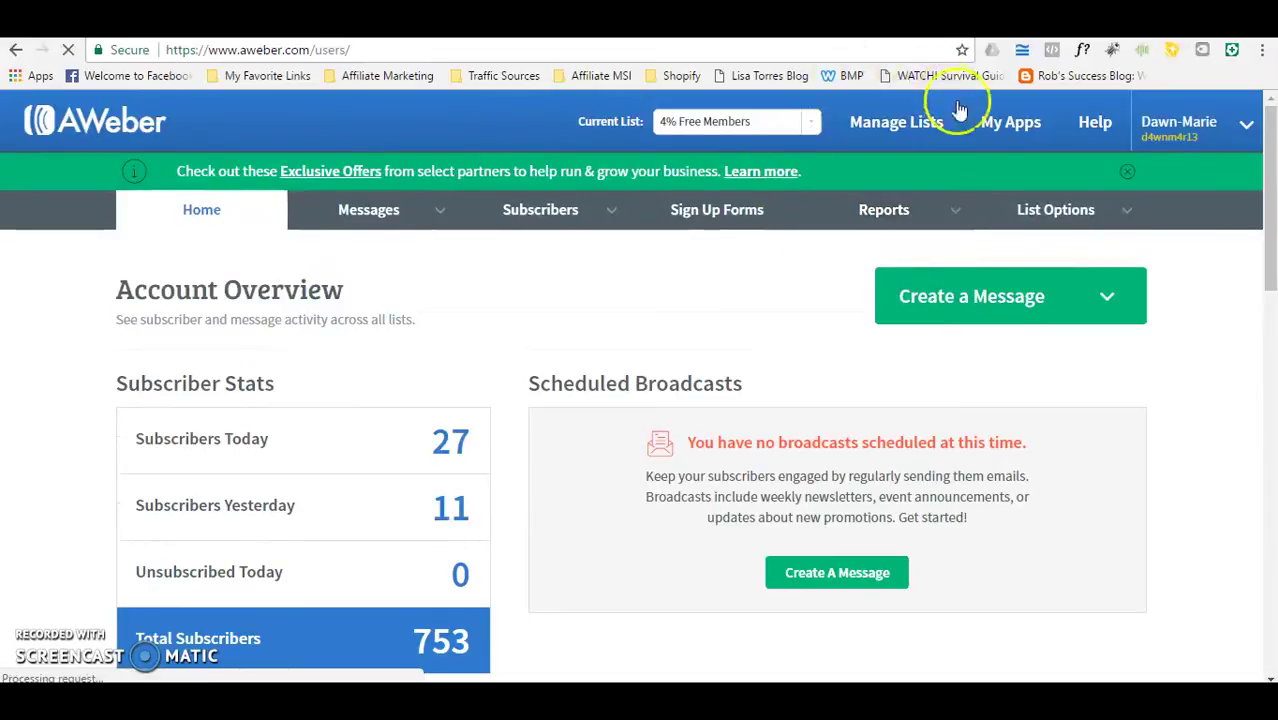
{"action": "left_click", "coordinate": [1134, 220]}
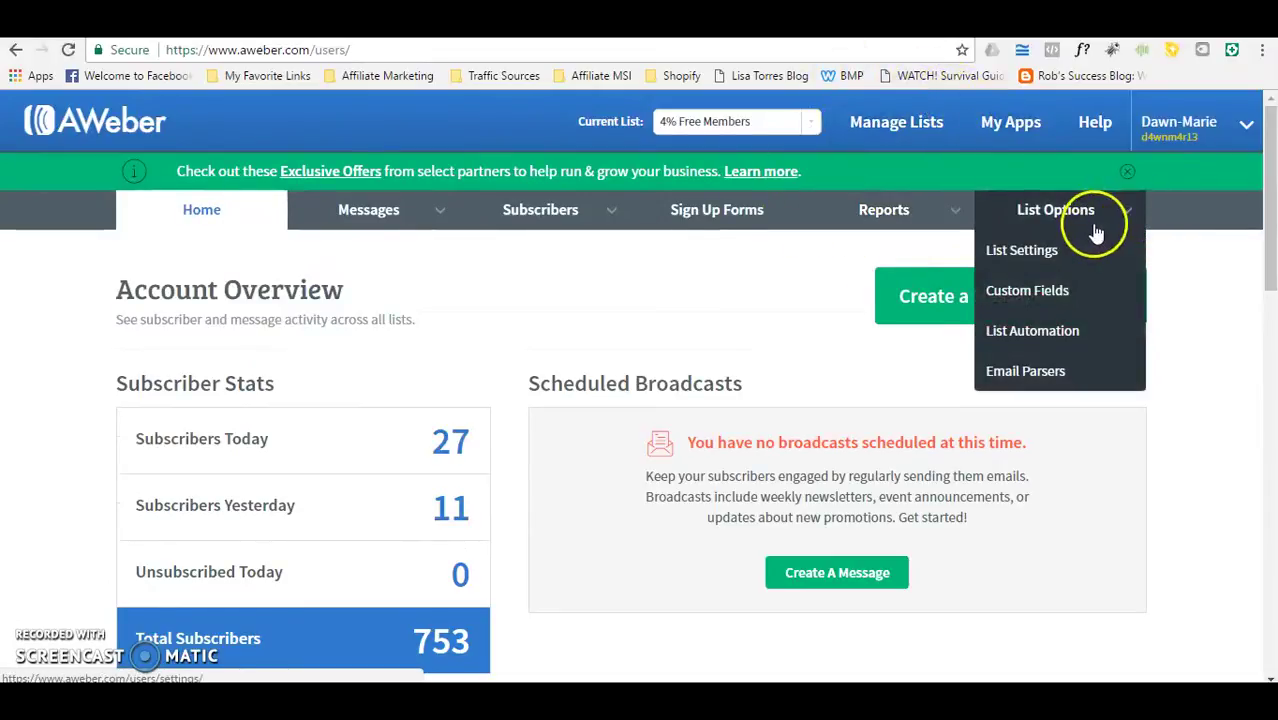
{"action": "left_click", "coordinate": [880, 122]}
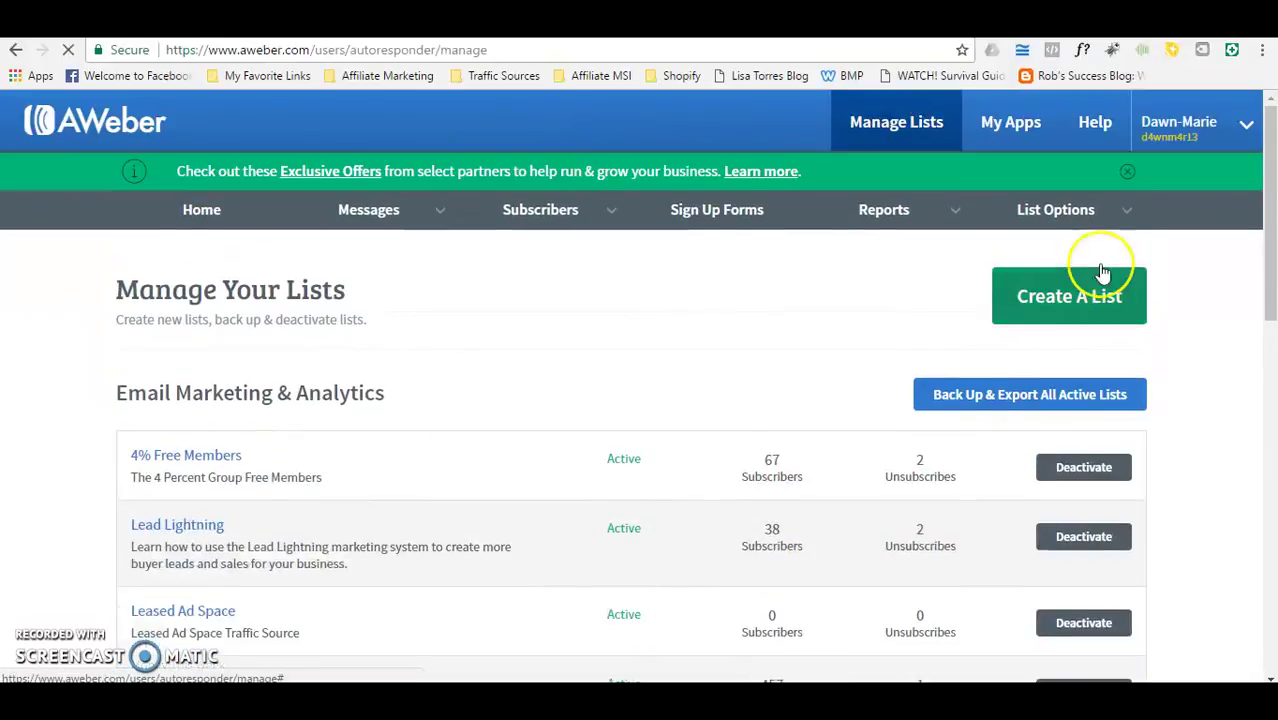
Step: Create a new list and advance past the company and sender details to Describe Your List
{"action": "left_click", "coordinate": [1097, 289]}
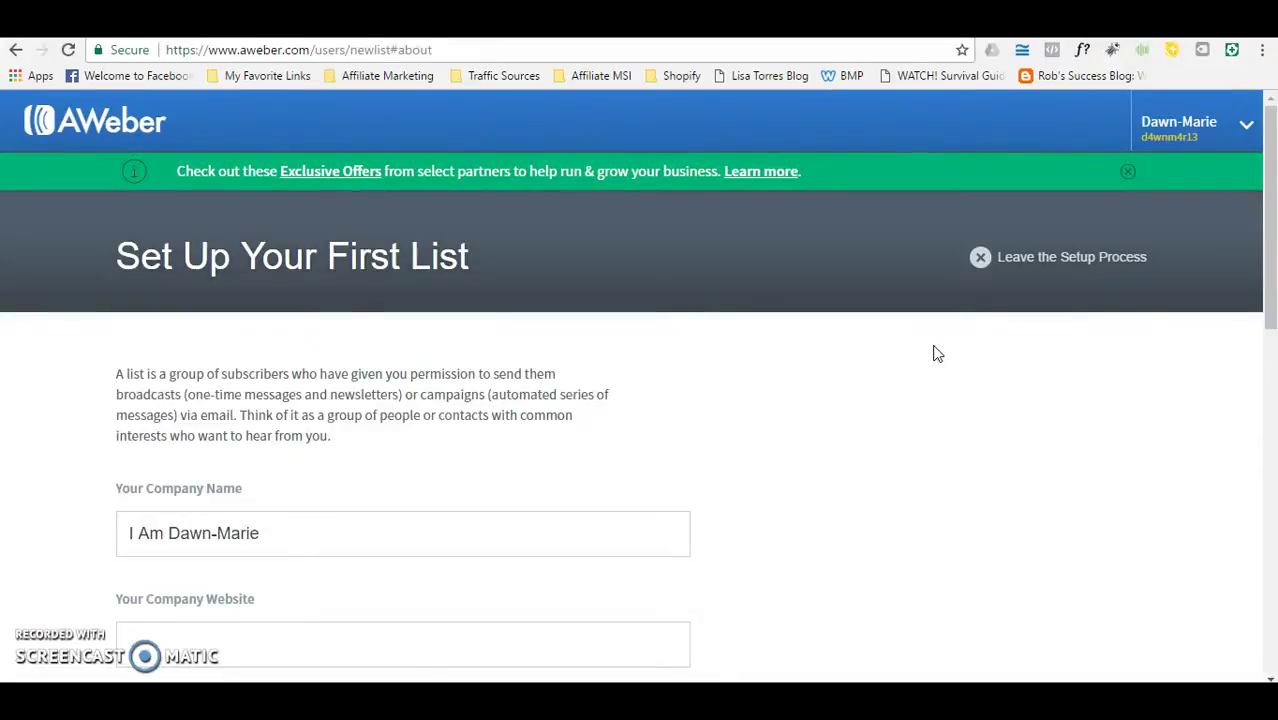
{"action": "left_click_drag", "start_coordinate": [1258, 192], "coordinate": [1272, 350]}
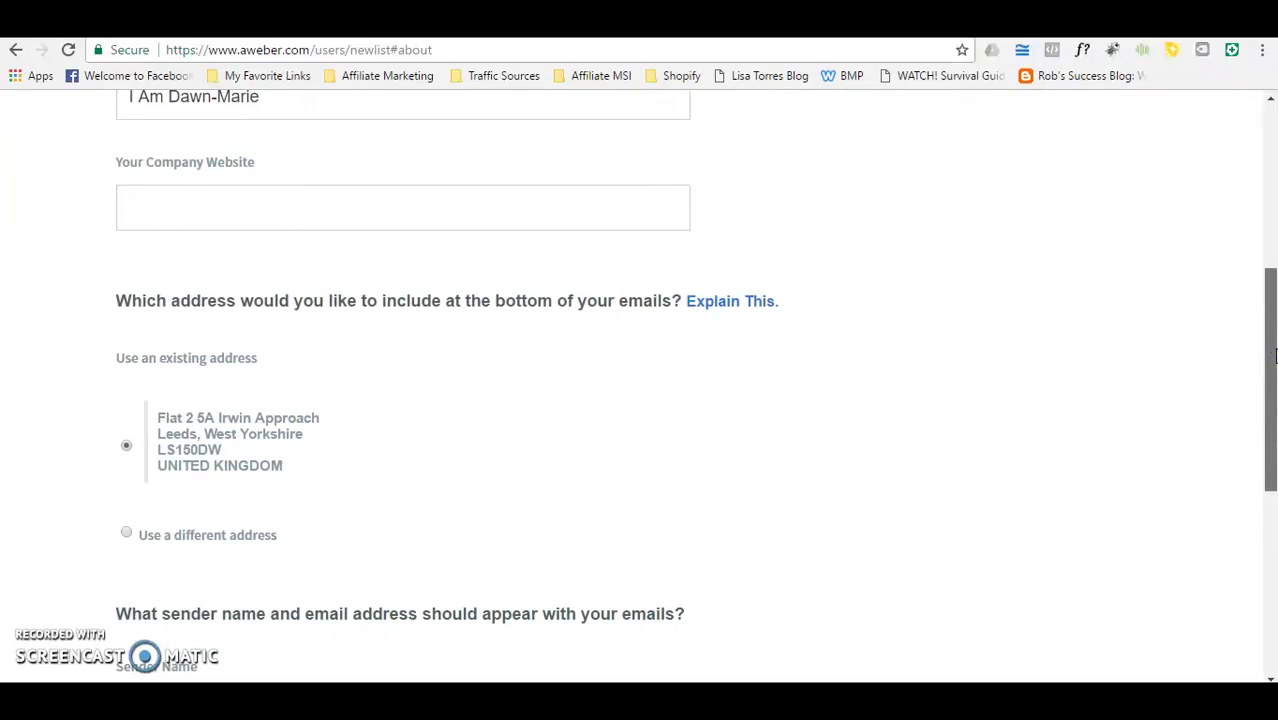
{"action": "left_click_drag", "start_coordinate": [1273, 355], "coordinate": [1263, 497]}
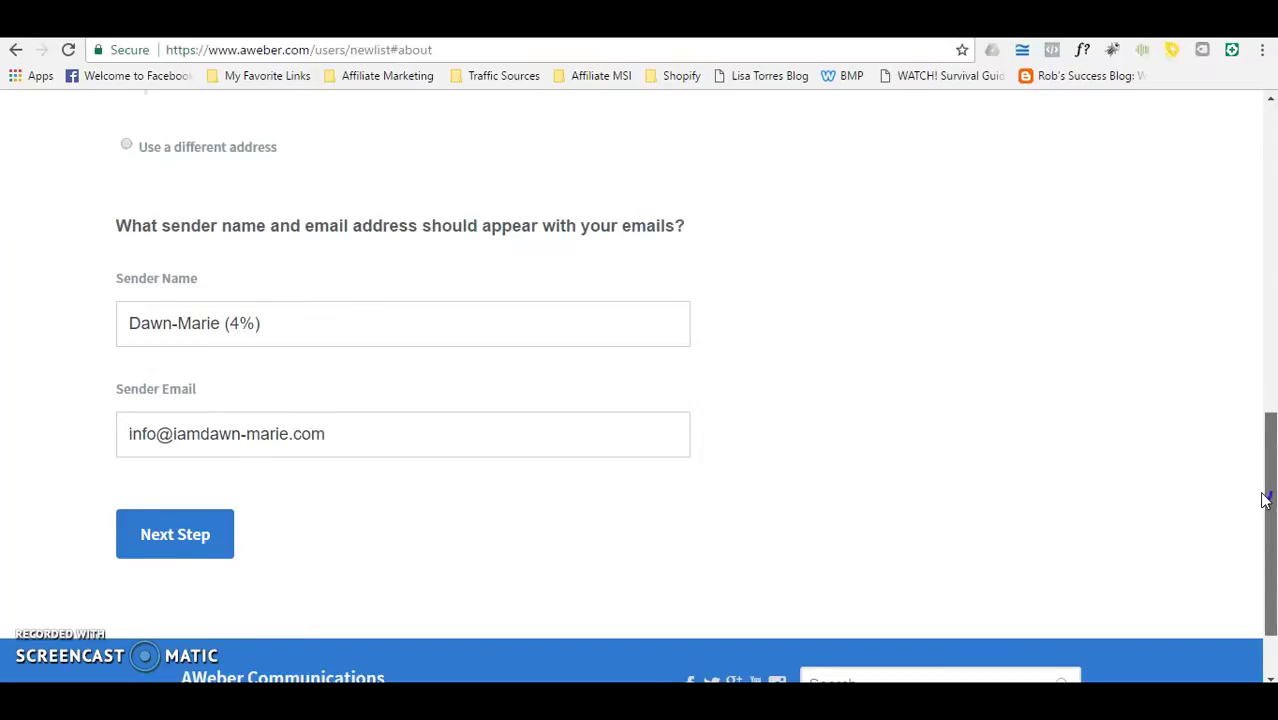
{"action": "left_click", "coordinate": [1264, 498]}
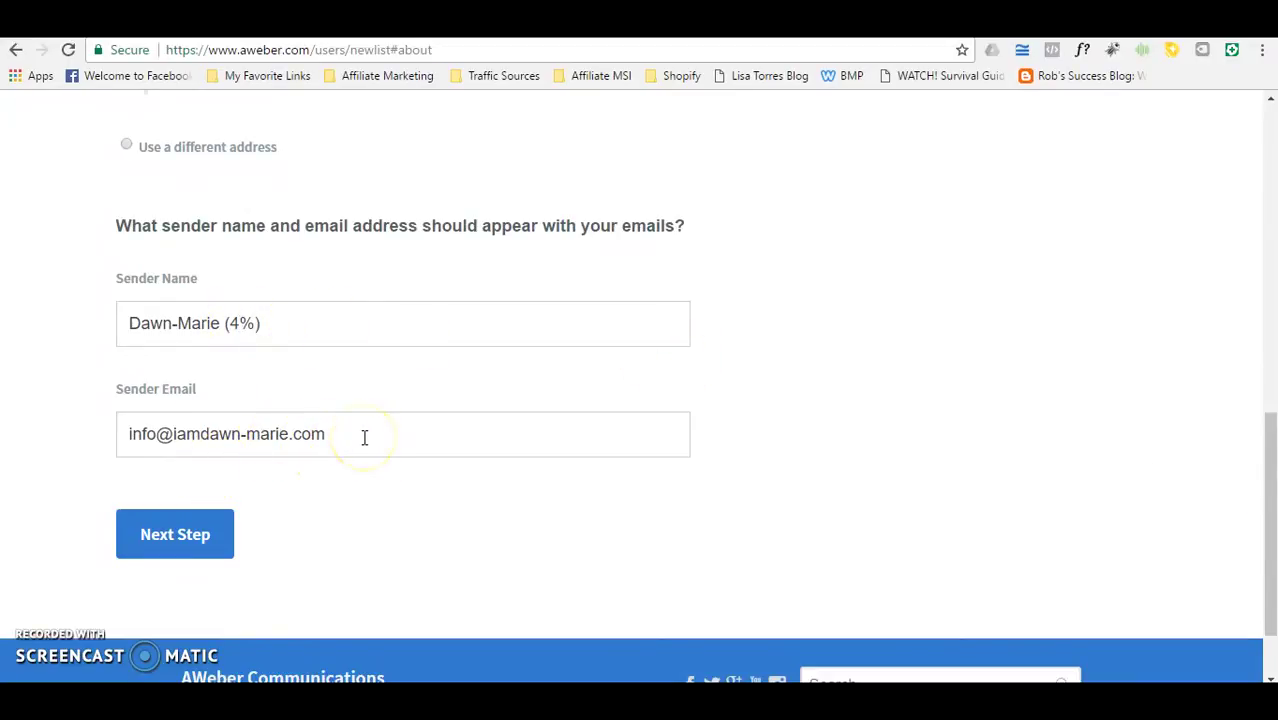
{"action": "left_click", "coordinate": [177, 532]}
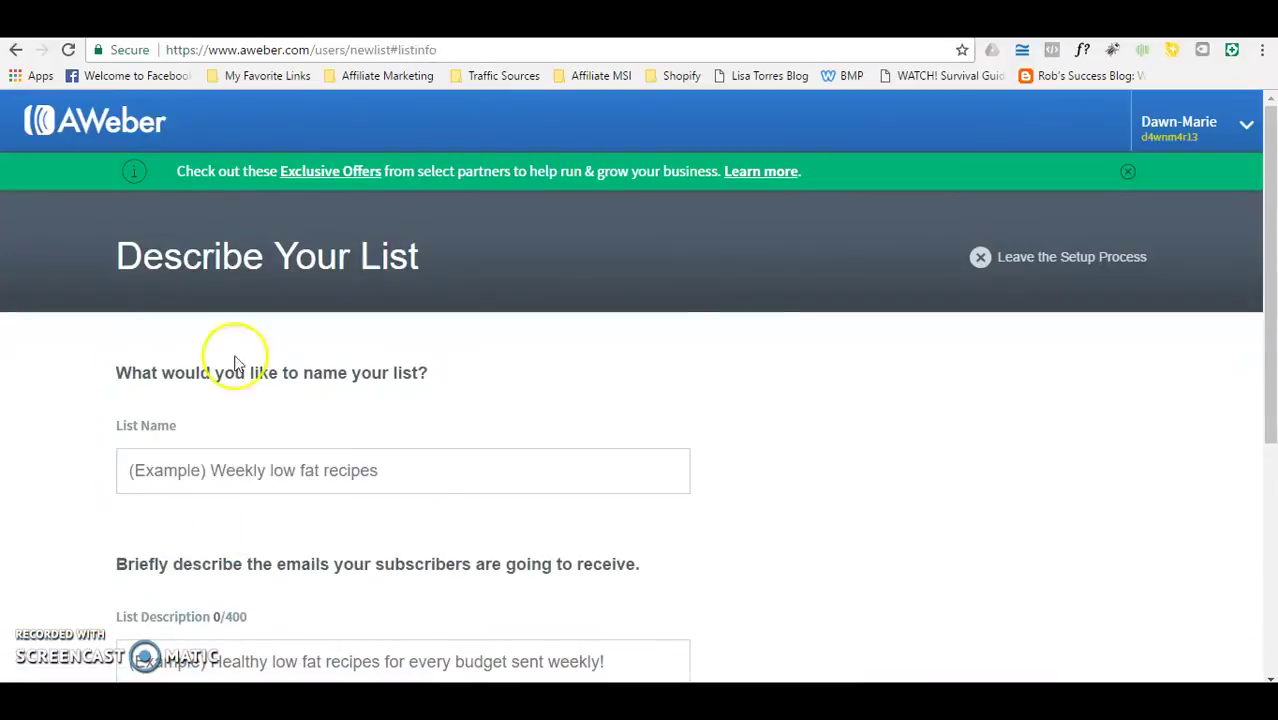
Step: Enter 'Demo' as the new list's name
{"action": "left_click", "coordinate": [401, 469]}
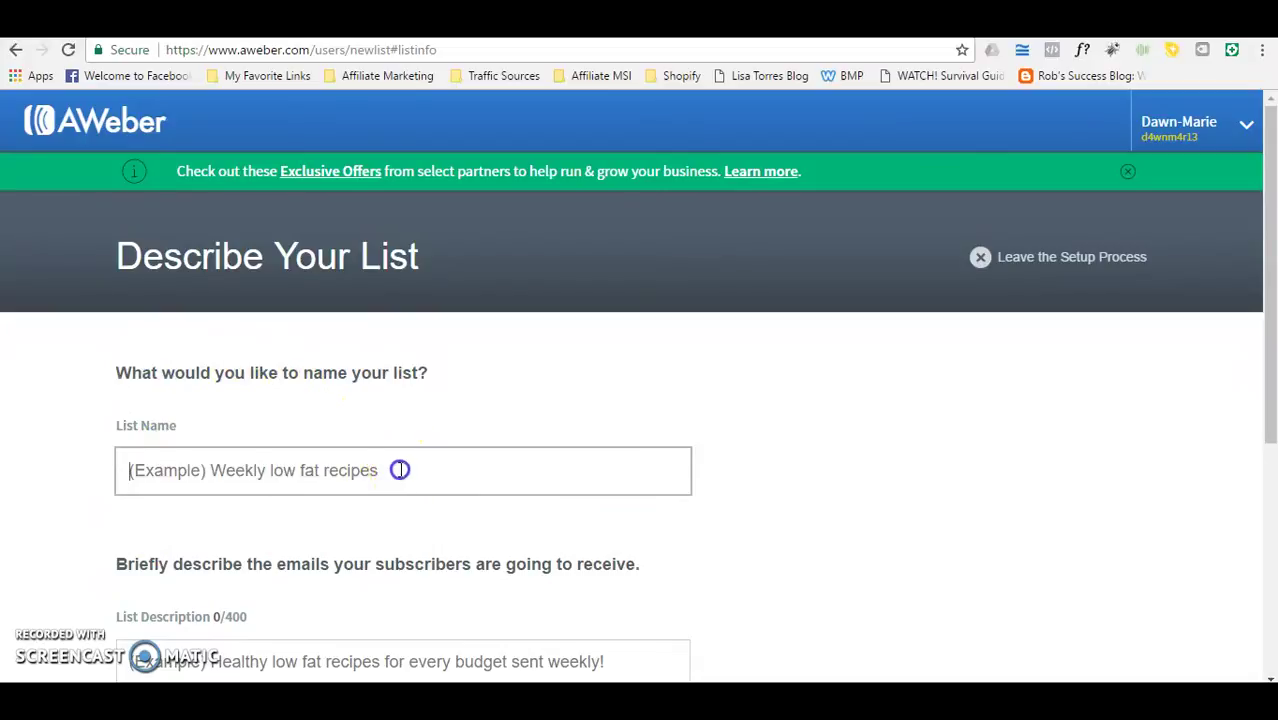
{"action": "type", "text": "Demo"}
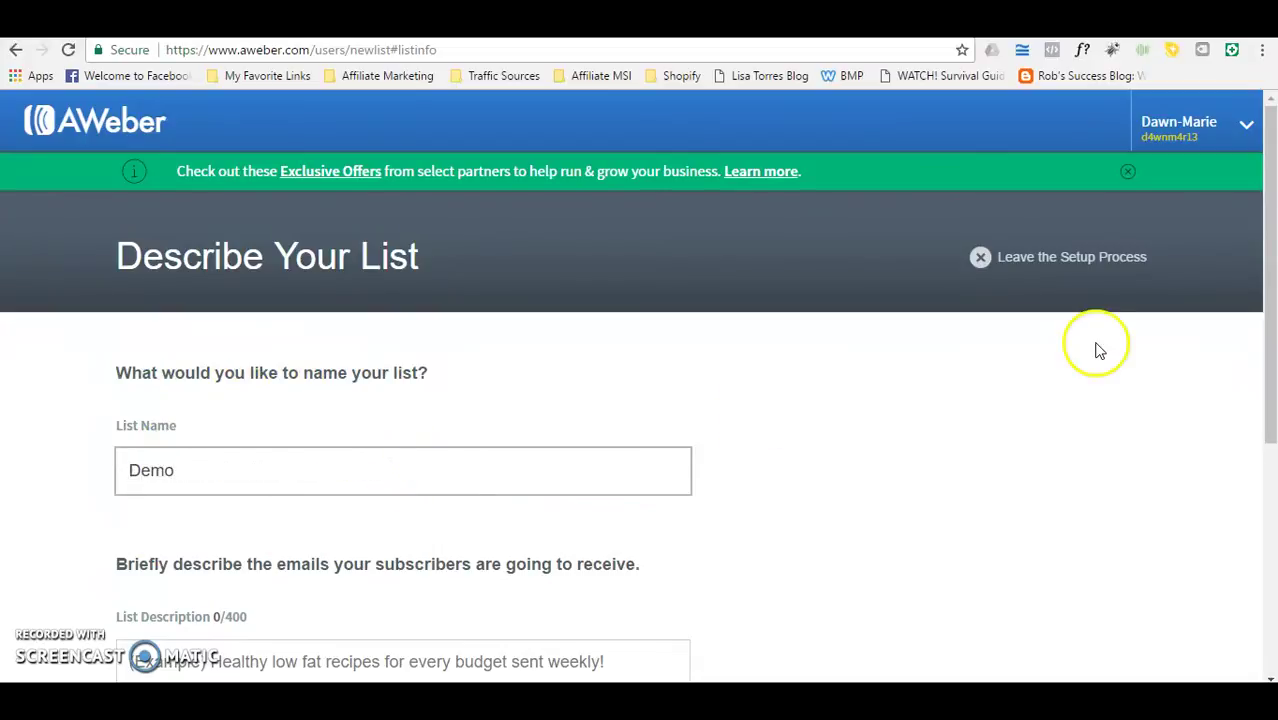
{"action": "left_click_drag", "start_coordinate": [1265, 272], "coordinate": [1270, 343]}
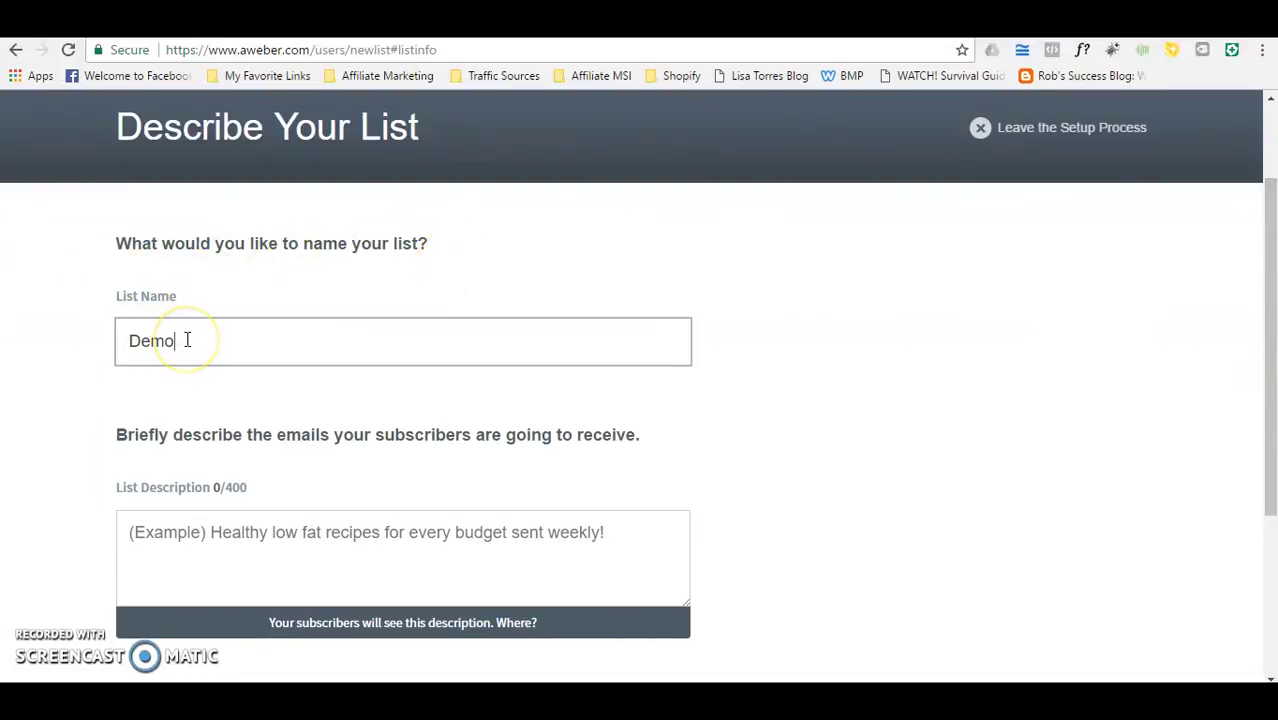
{"action": "left_click", "coordinate": [123, 317]}
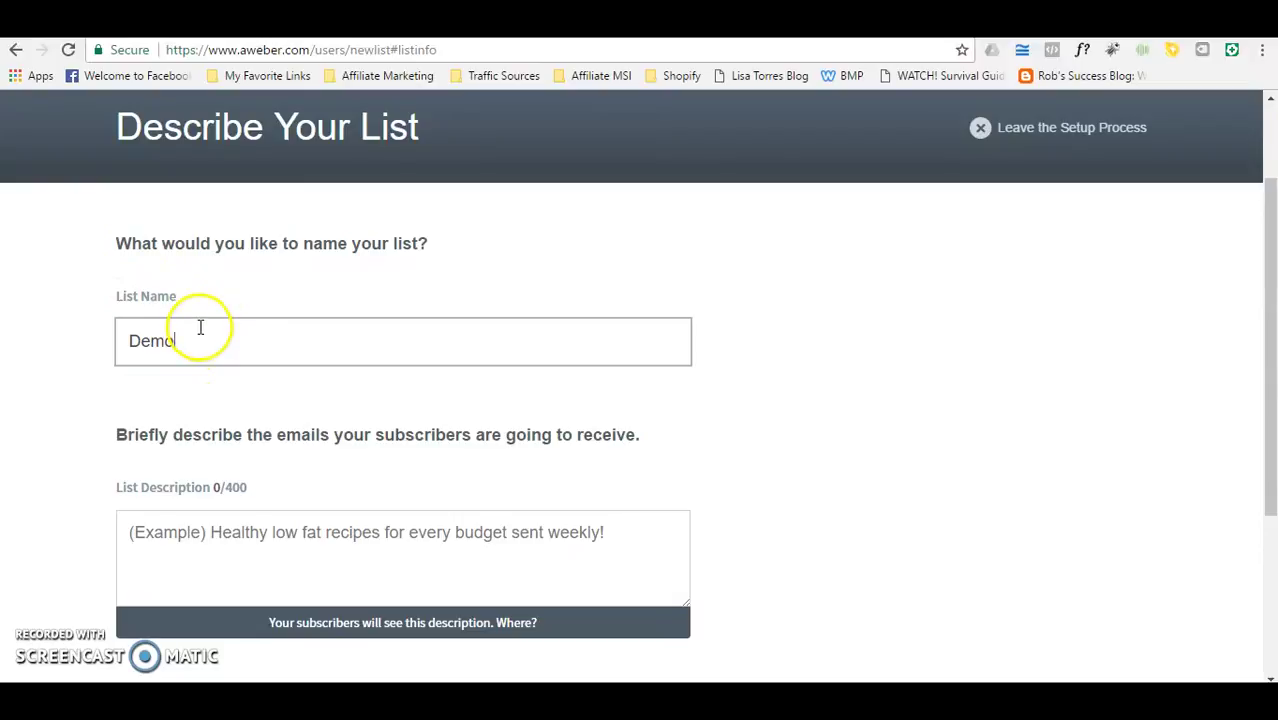
{"action": "left_click", "coordinate": [163, 371]}
{"action": "left_click", "coordinate": [224, 342]}
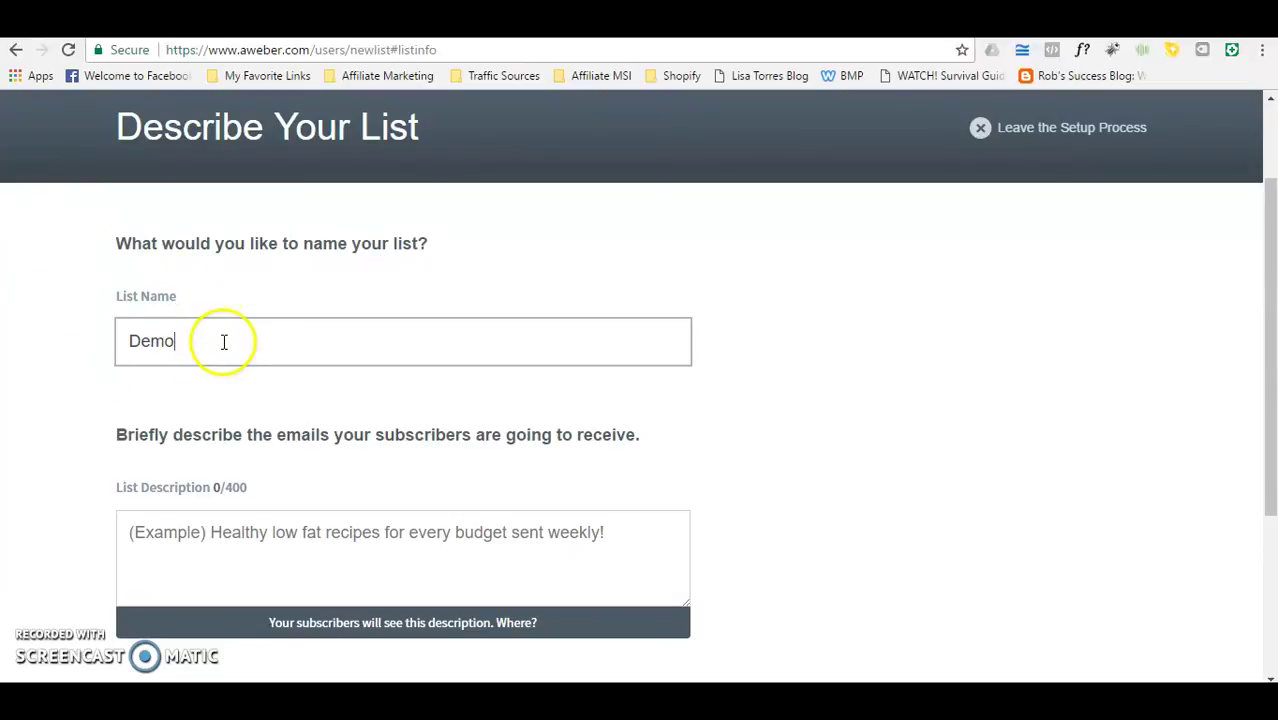
{"action": "left_click_drag", "start_coordinate": [1264, 343], "coordinate": [1270, 398]}
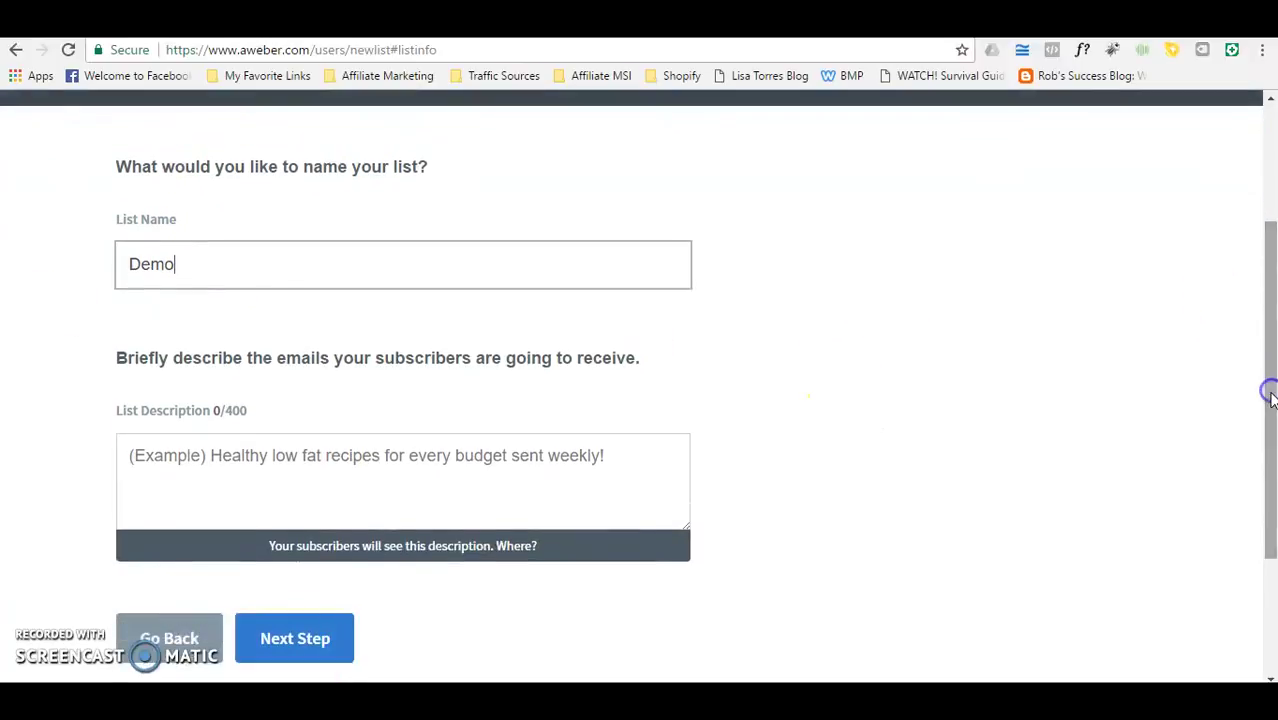
Step: Give the list the description 'Weight Loss' and continue to the confirmation message step
{"action": "left_click", "coordinate": [621, 455]}
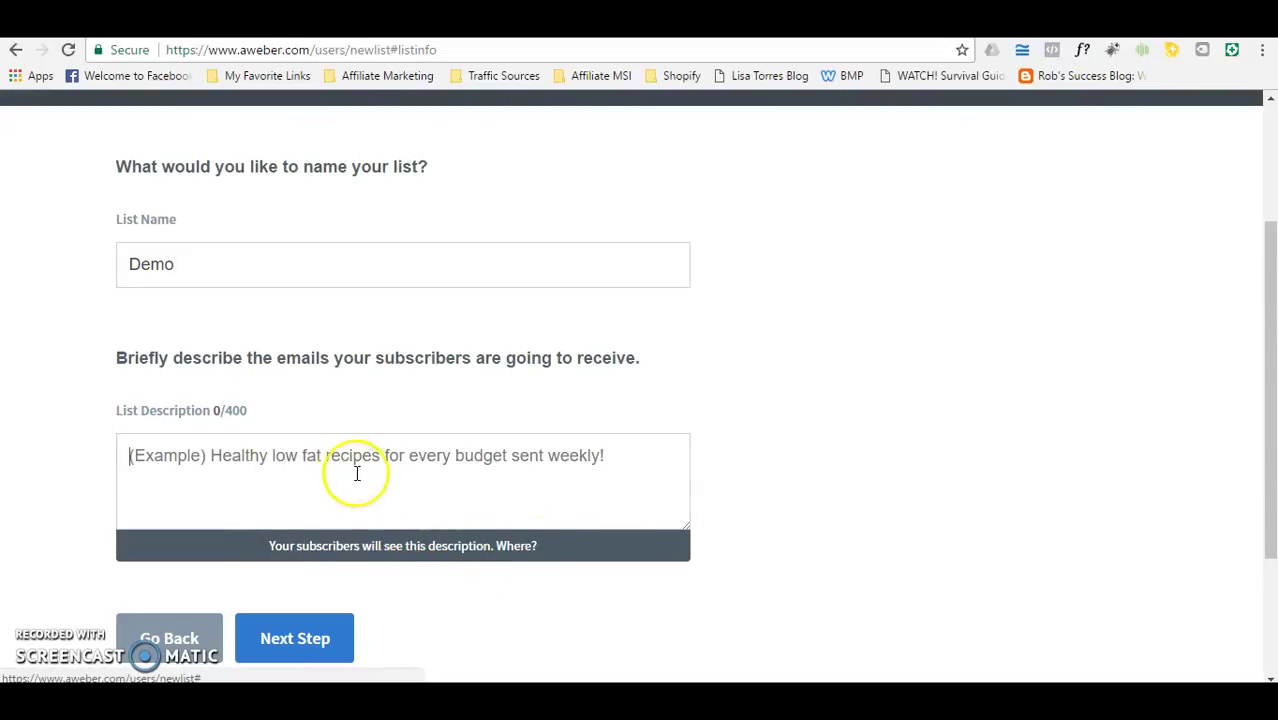
{"action": "type", "text": "Demo"}
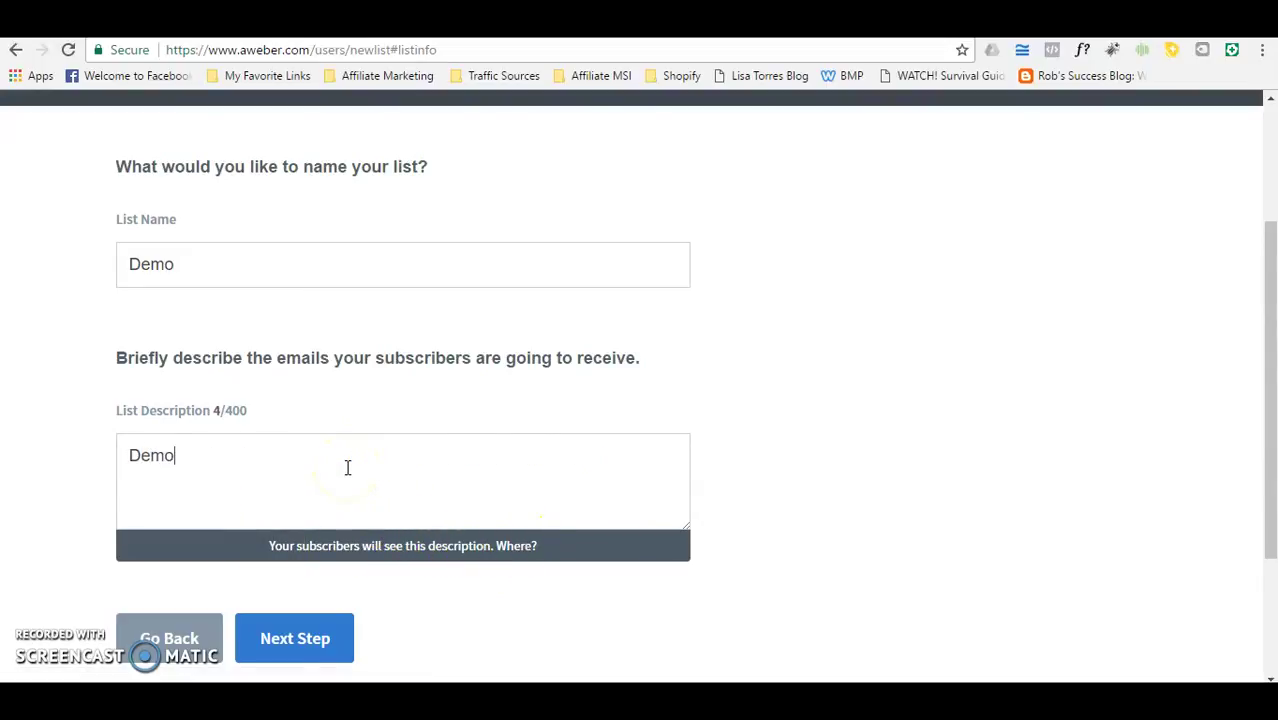
{"action": "key", "text": "BackSpace"}
{"action": "key", "text": "BackSpace"}
{"action": "key", "text": "BackSpace"}
{"action": "key", "text": "BackSpace"}
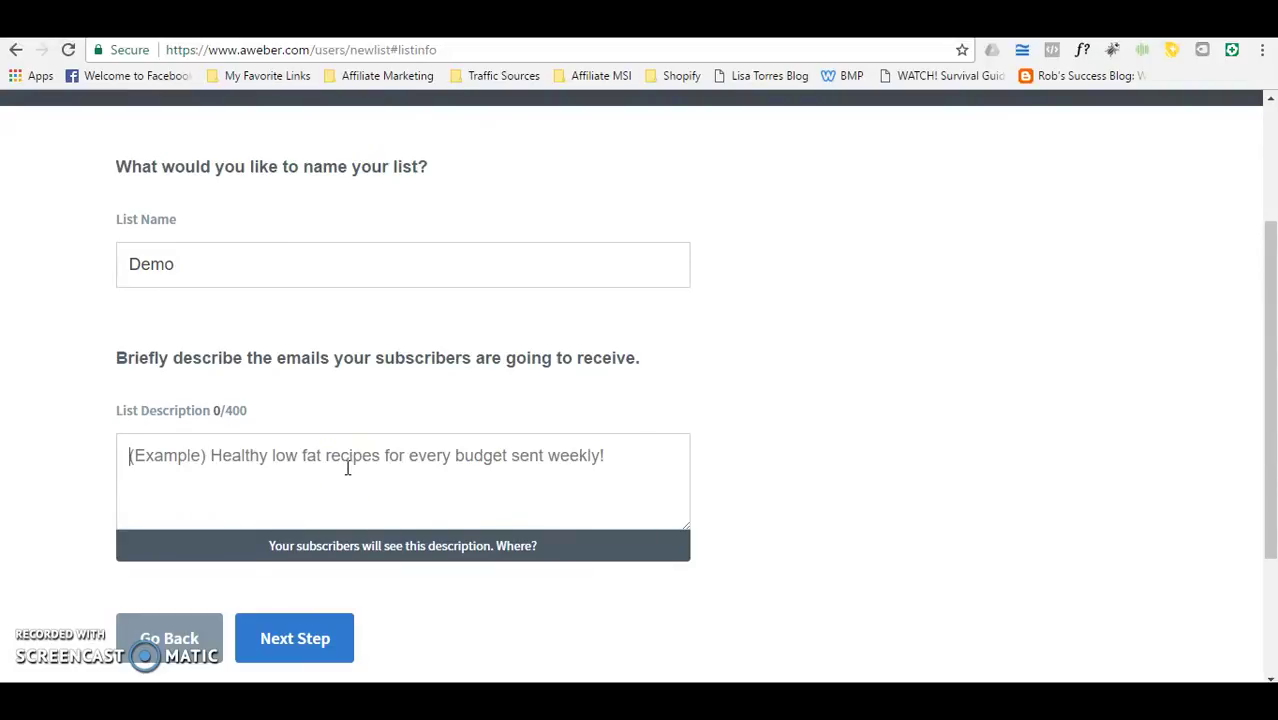
{"action": "type", "text": "Weight Loss"}
{"action": "left_click", "coordinate": [190, 445]}
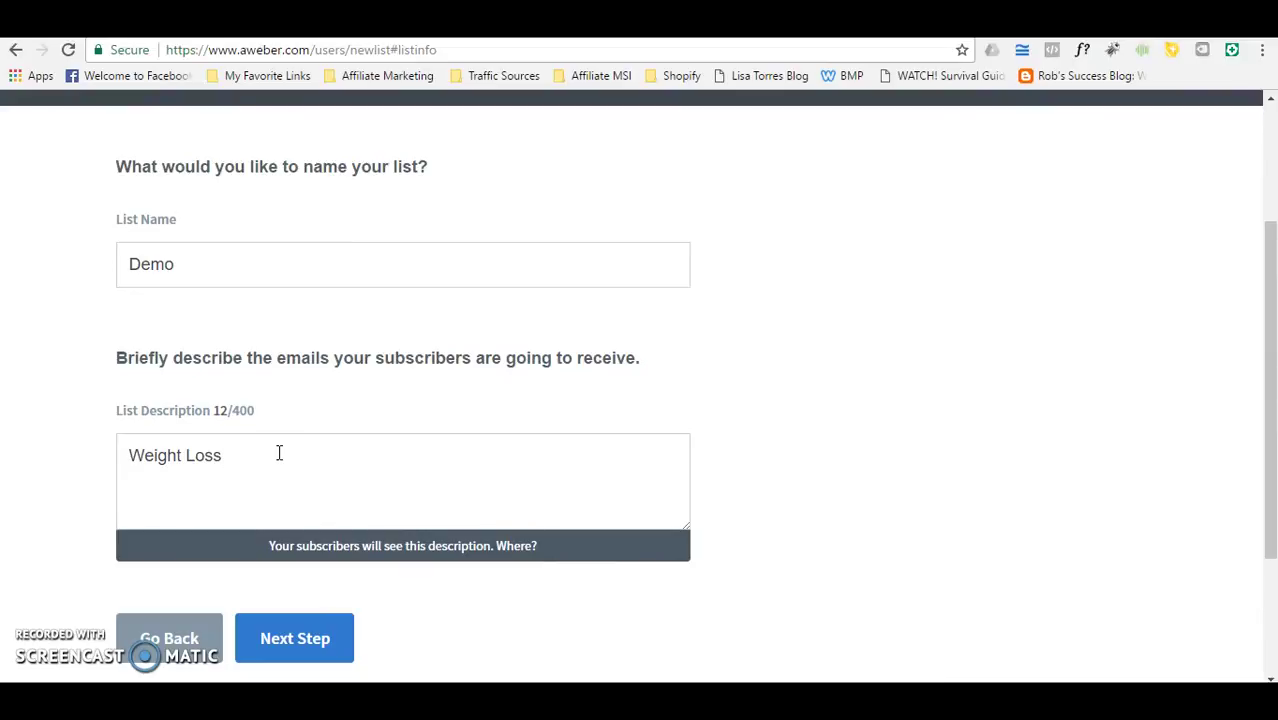
{"action": "left_click", "coordinate": [292, 618]}
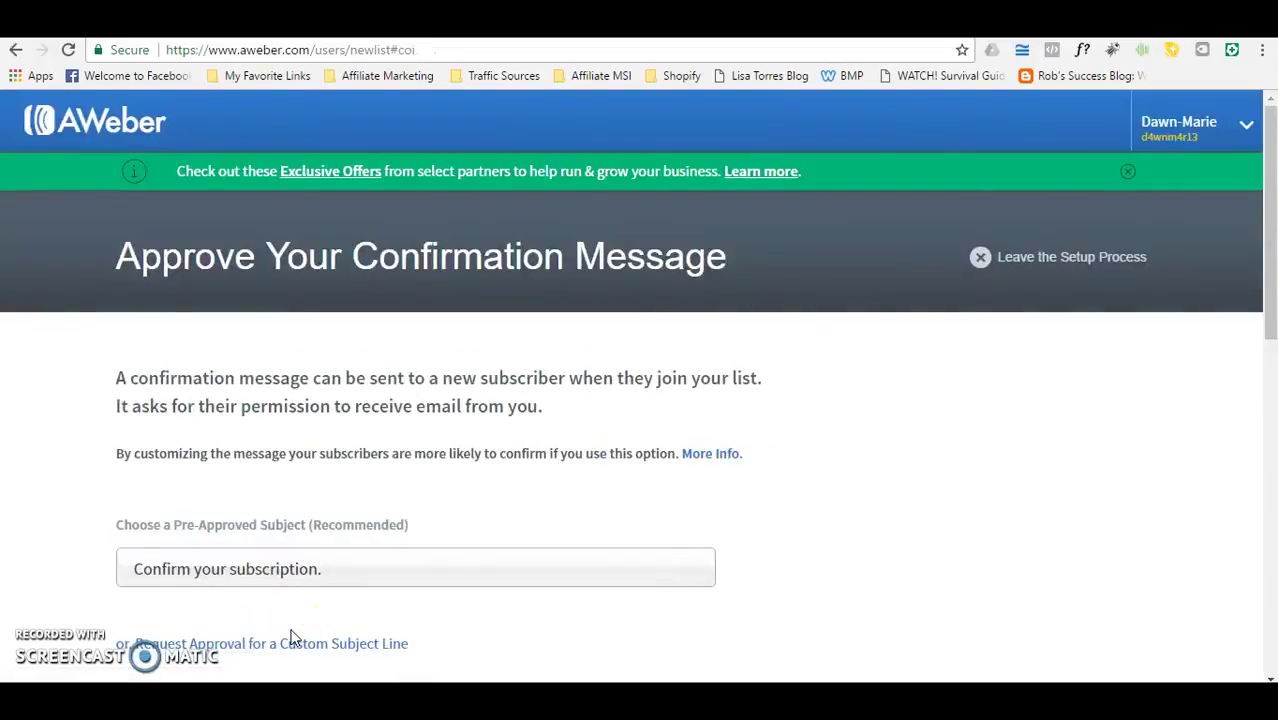
Step: Review the default confirmation message and approve it to create the Demo list
{"action": "left_click_drag", "start_coordinate": [1272, 285], "coordinate": [1241, 508]}
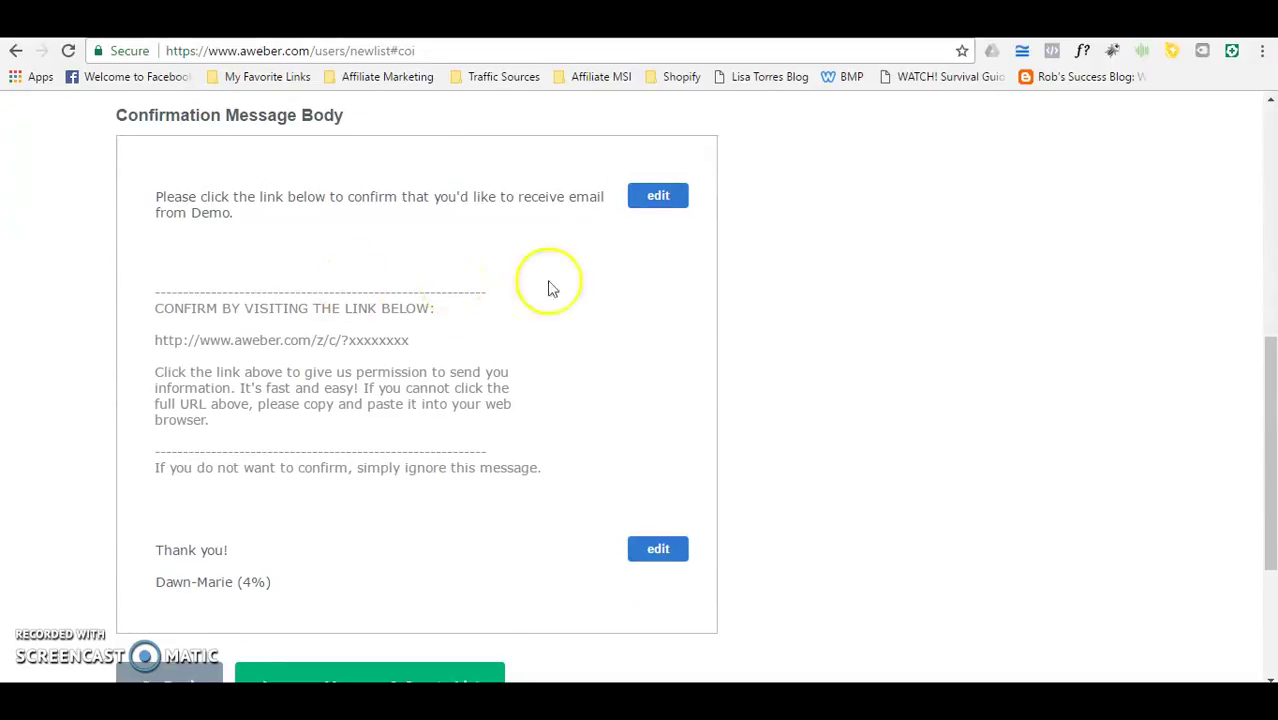
{"action": "left_click_drag", "start_coordinate": [1268, 362], "coordinate": [1269, 248]}
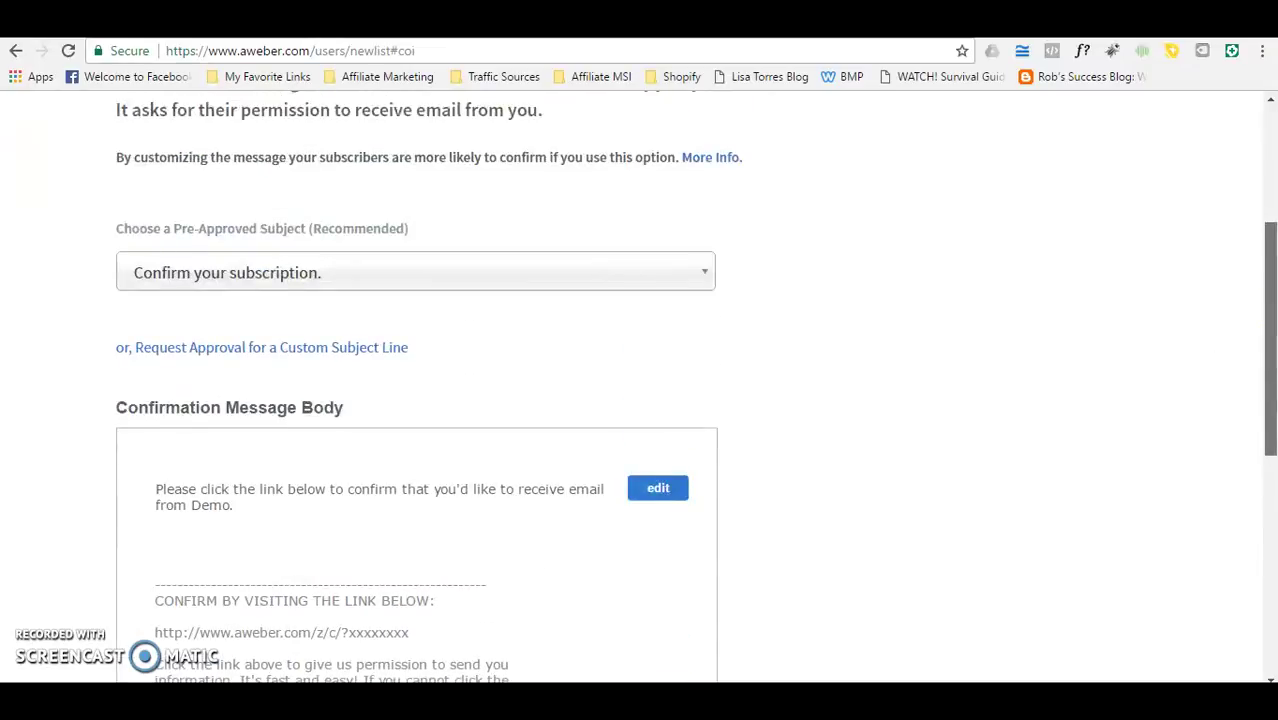
{"action": "left_click_drag", "start_coordinate": [1269, 340], "coordinate": [1269, 343]}
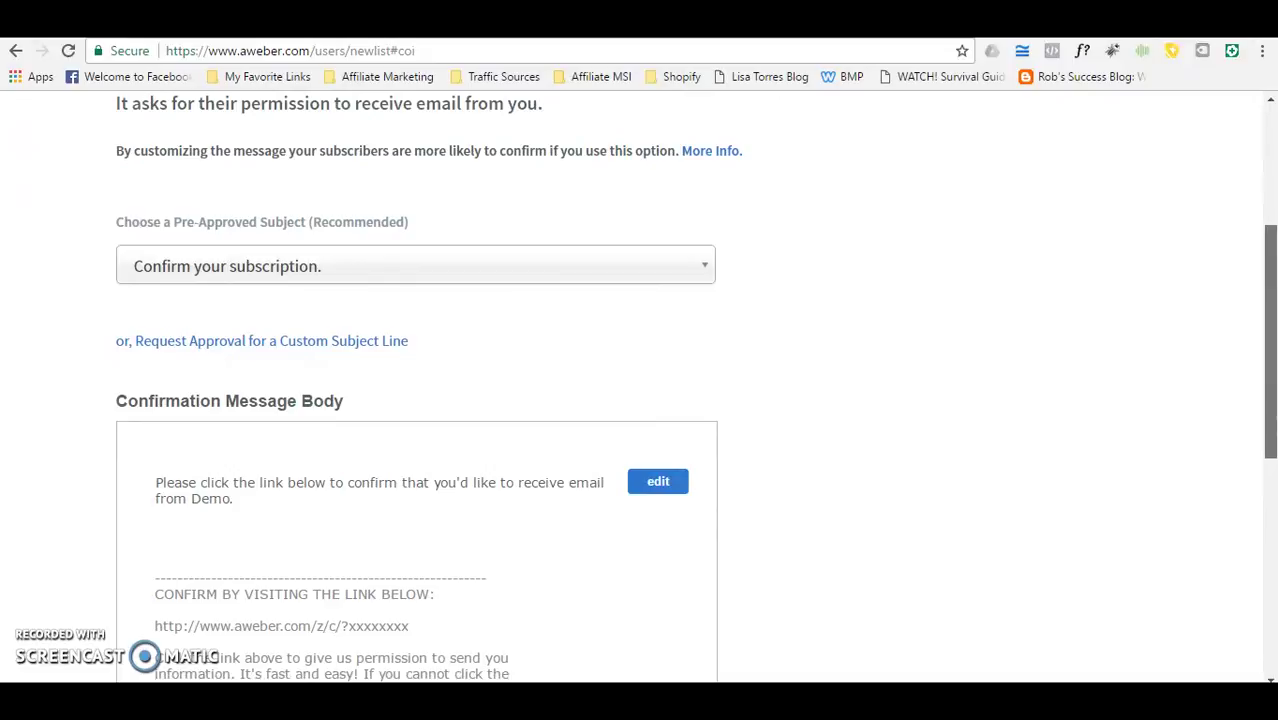
{"action": "left_click_drag", "start_coordinate": [1269, 343], "coordinate": [1269, 357]}
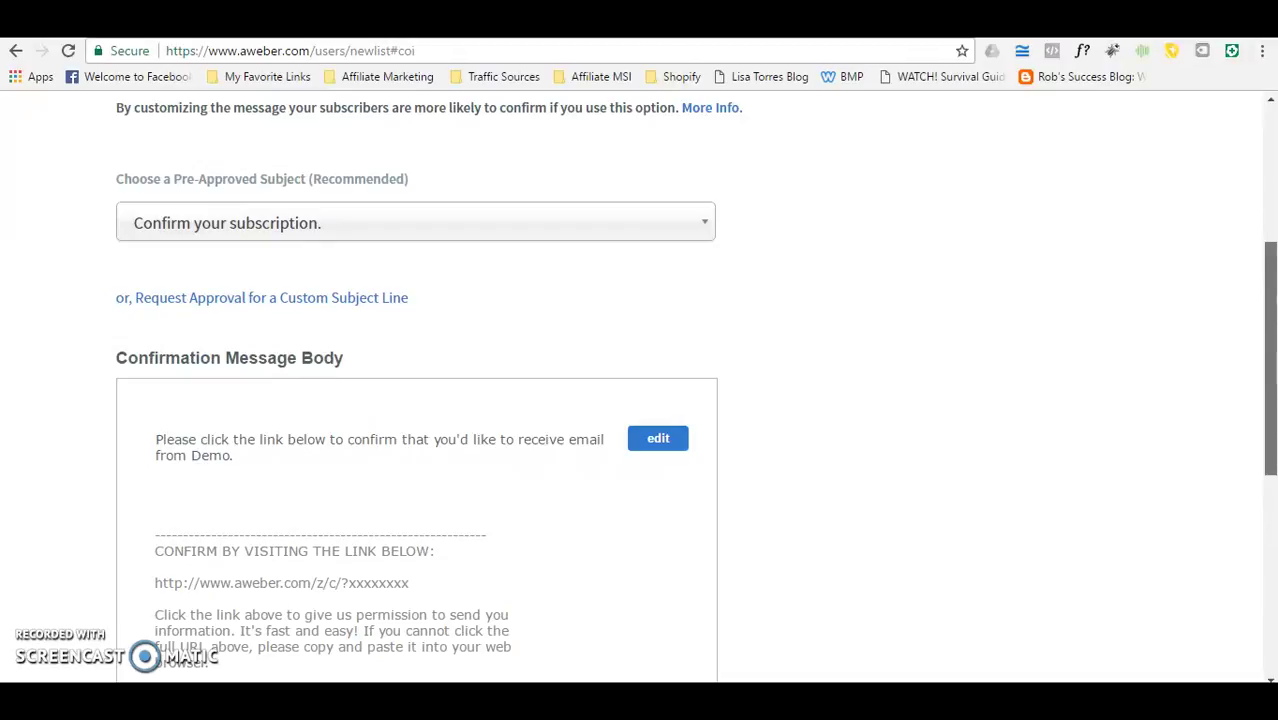
{"action": "scroll", "coordinate": [640, 386], "scroll_direction": "down", "scroll_amount": 1}
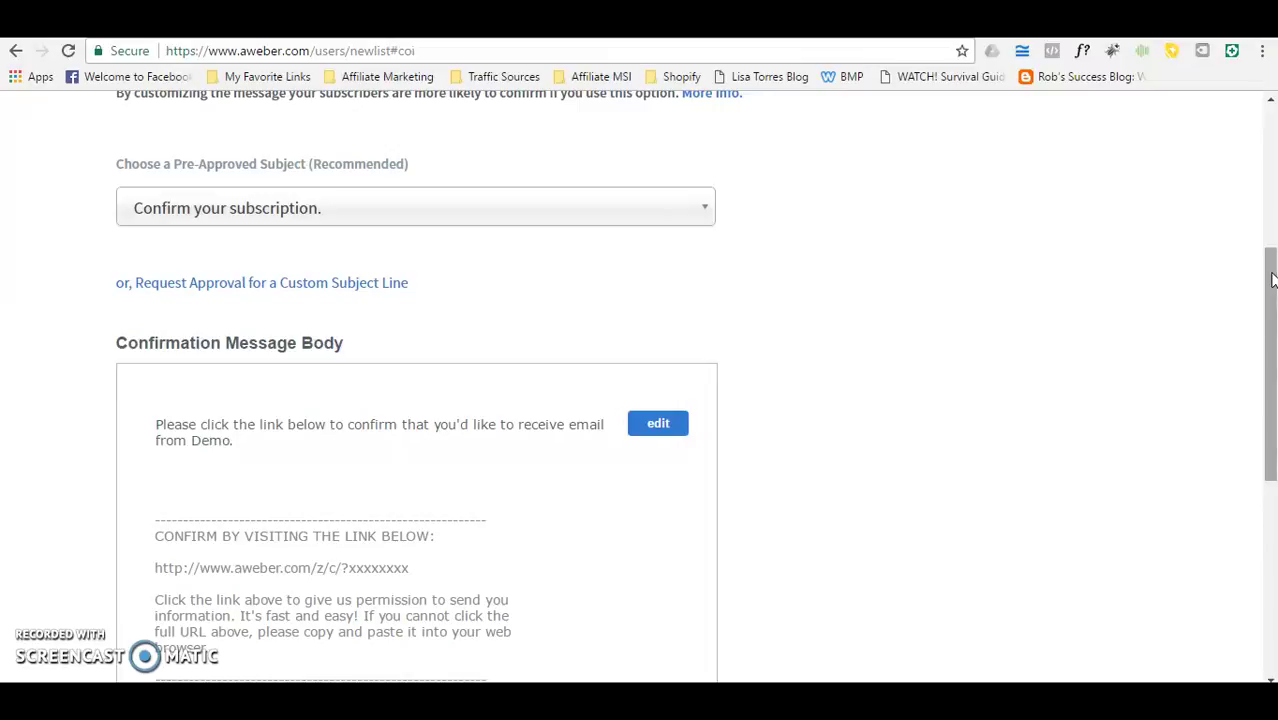
{"action": "left_click_drag", "start_coordinate": [1272, 280], "coordinate": [1266, 352]}
{"action": "scroll", "coordinate": [1252, 453], "scroll_direction": "up", "scroll_amount": 6}
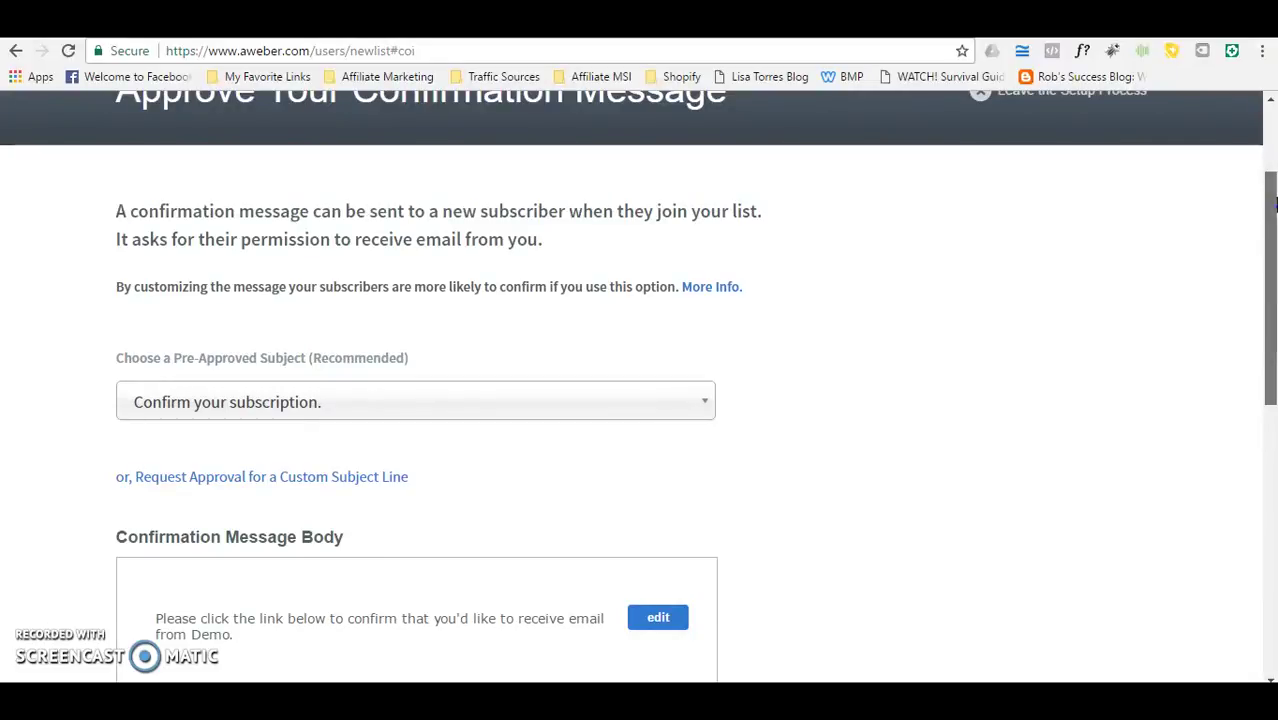
{"action": "left_click_drag", "start_coordinate": [1272, 206], "coordinate": [1270, 366]}
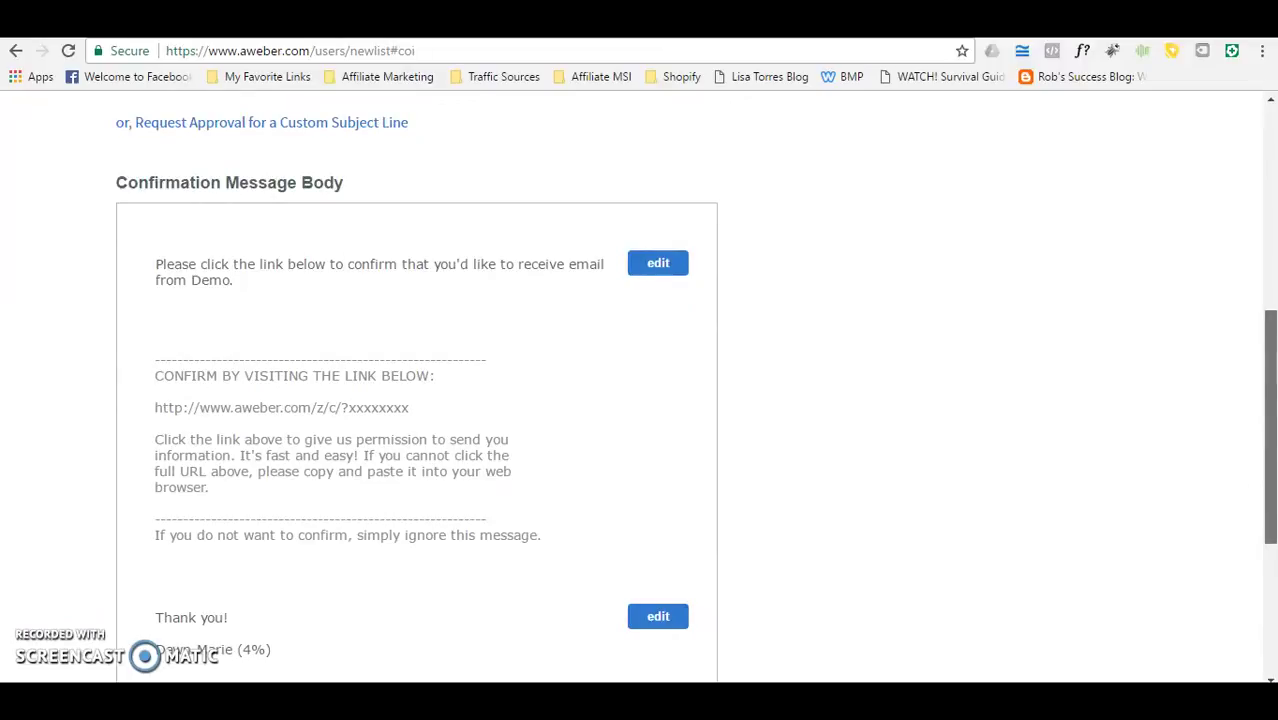
{"action": "left_click_drag", "start_coordinate": [1270, 366], "coordinate": [1272, 448]}
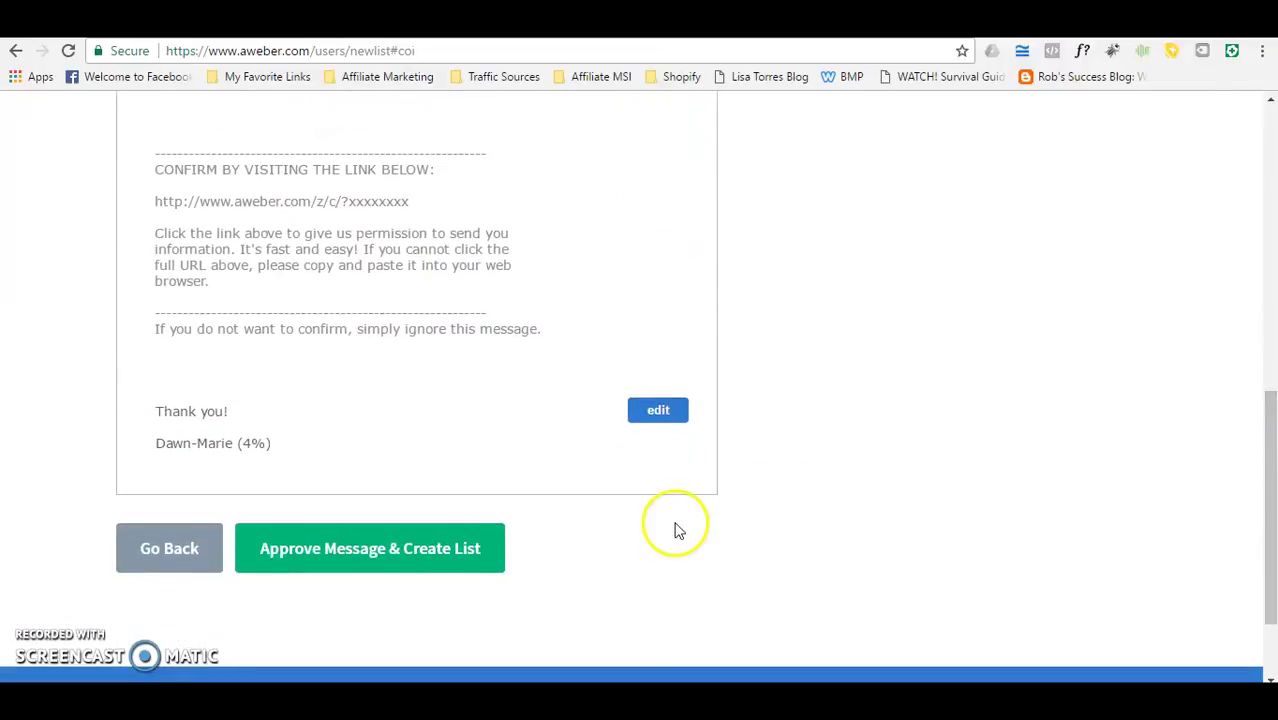
{"action": "left_click", "coordinate": [418, 557]}
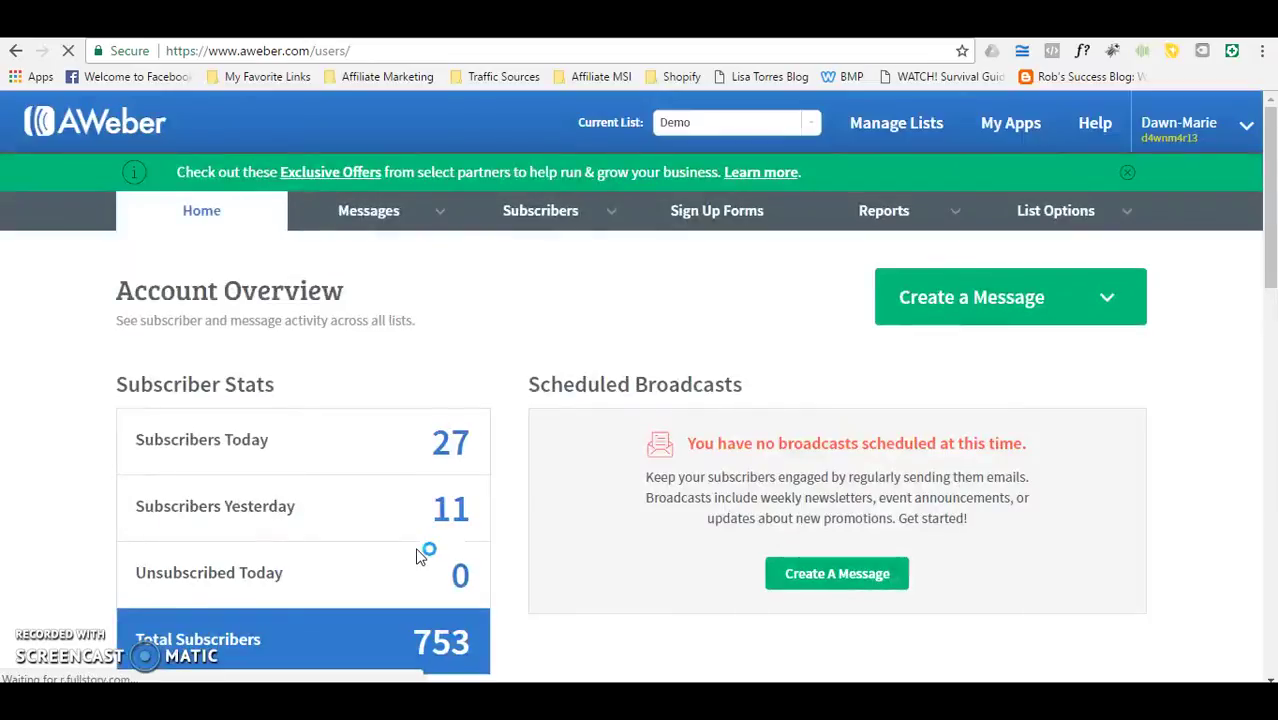
Step: Keep Demo selected as the current list and open its List Settings
{"action": "left_click", "coordinate": [812, 125]}
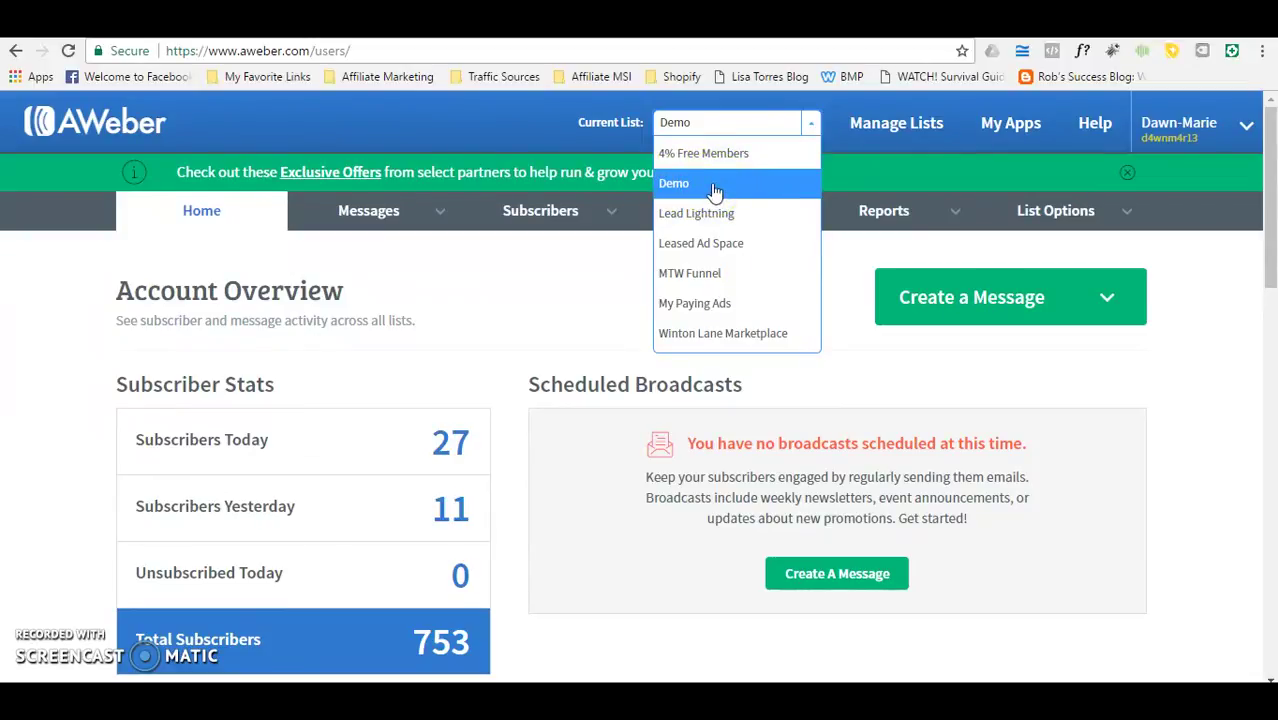
{"action": "left_click", "coordinate": [617, 290]}
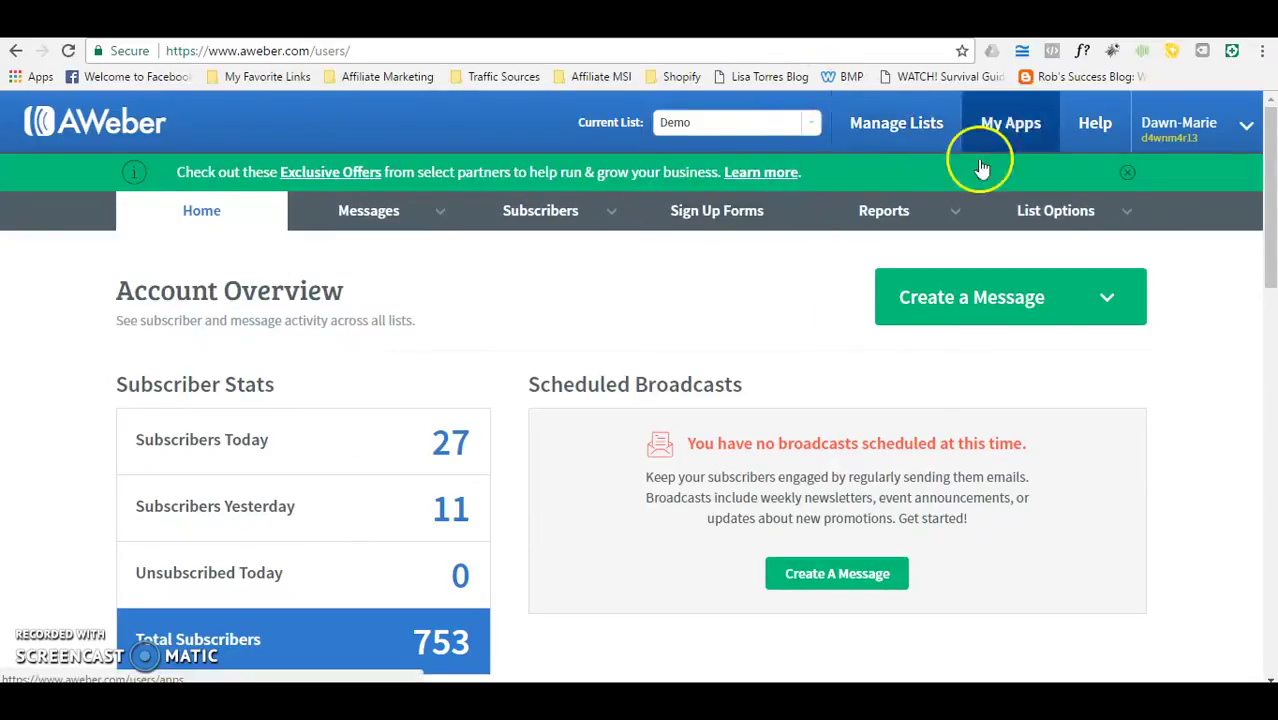
{"action": "mouse_move", "coordinate": [1061, 226]}
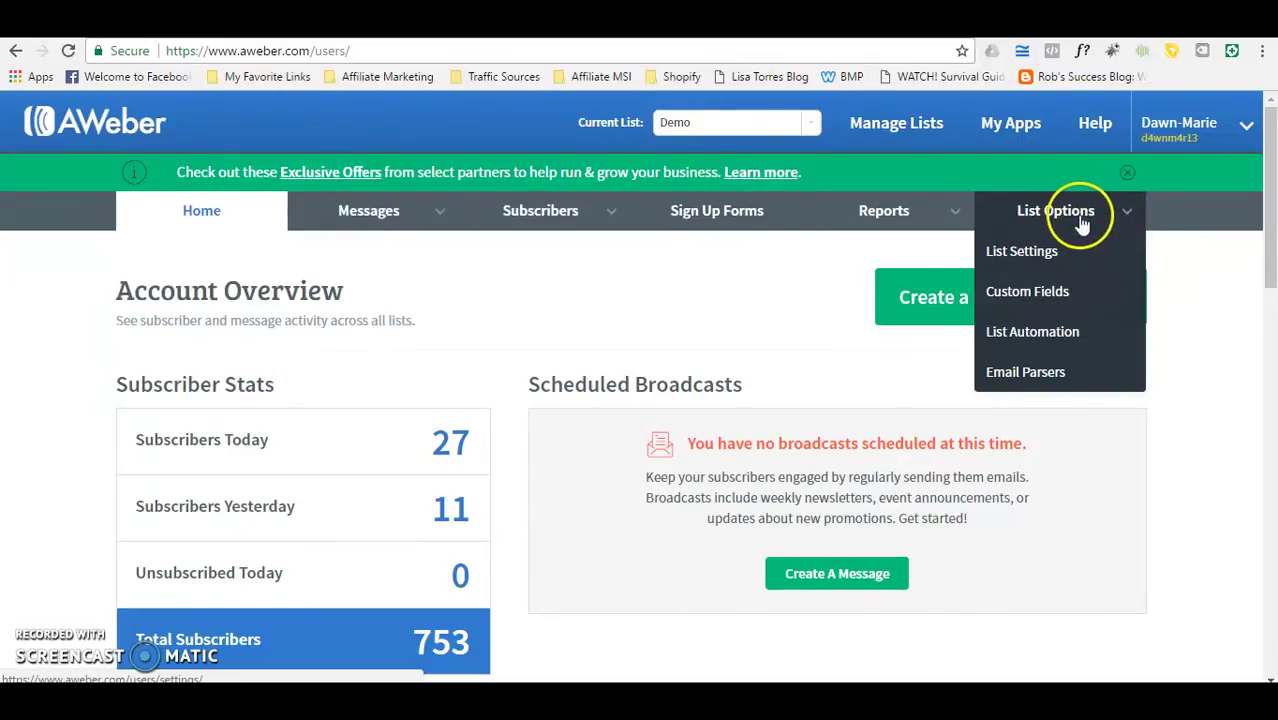
{"action": "left_click", "coordinate": [1022, 253]}
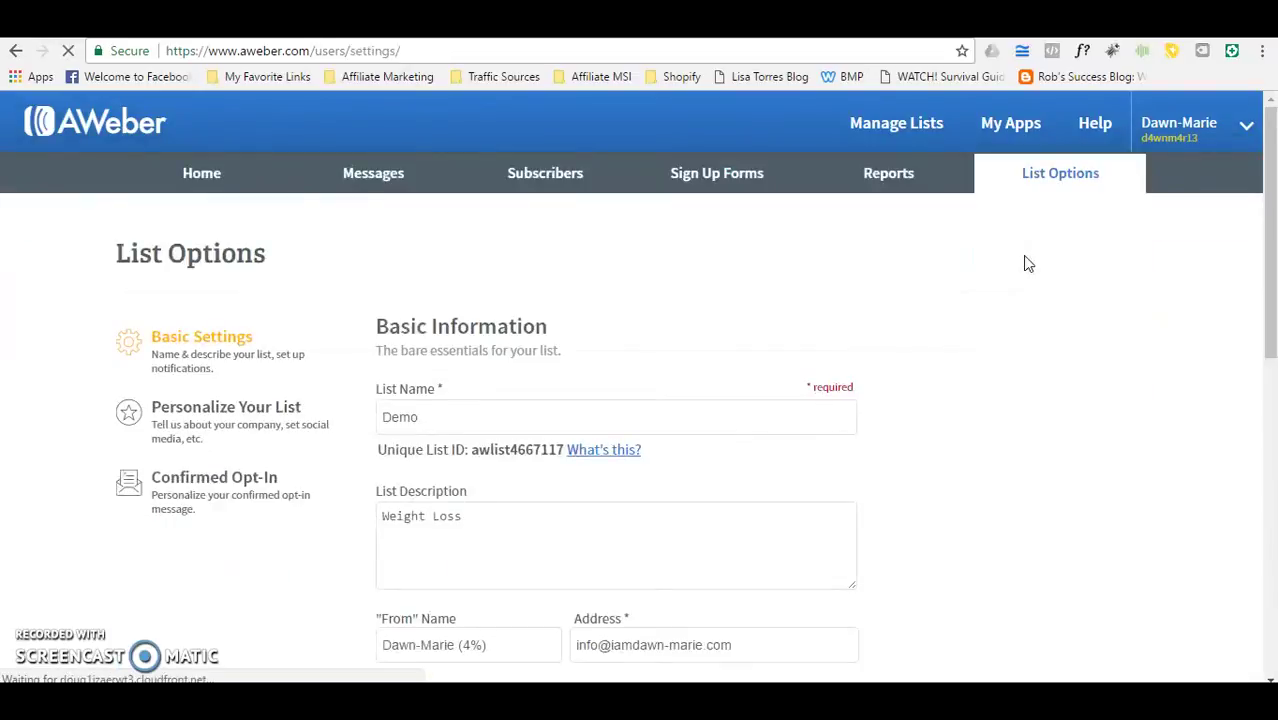
{"action": "left_click", "coordinate": [819, 254]}
Step: Disable confirmed opt-in for Demo's web form sign-ups, save, and go to Sign Up Forms
{"action": "left_click", "coordinate": [165, 366]}
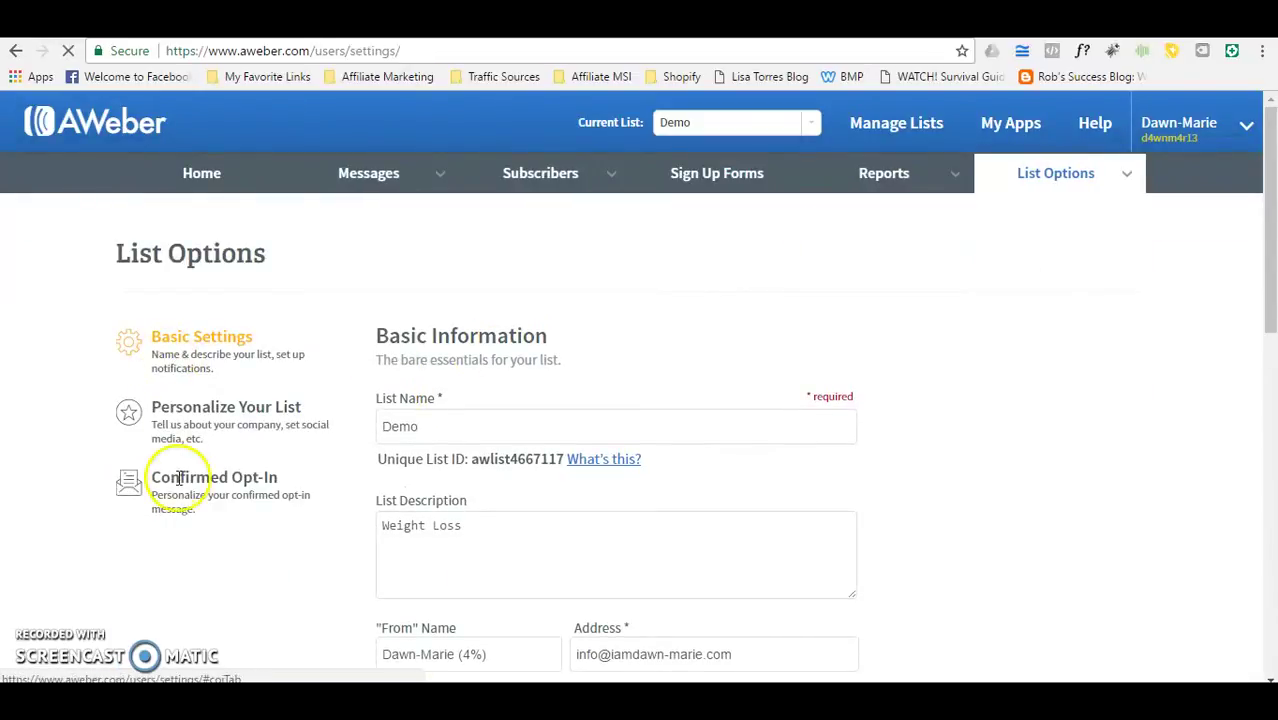
{"action": "left_click", "coordinate": [186, 540]}
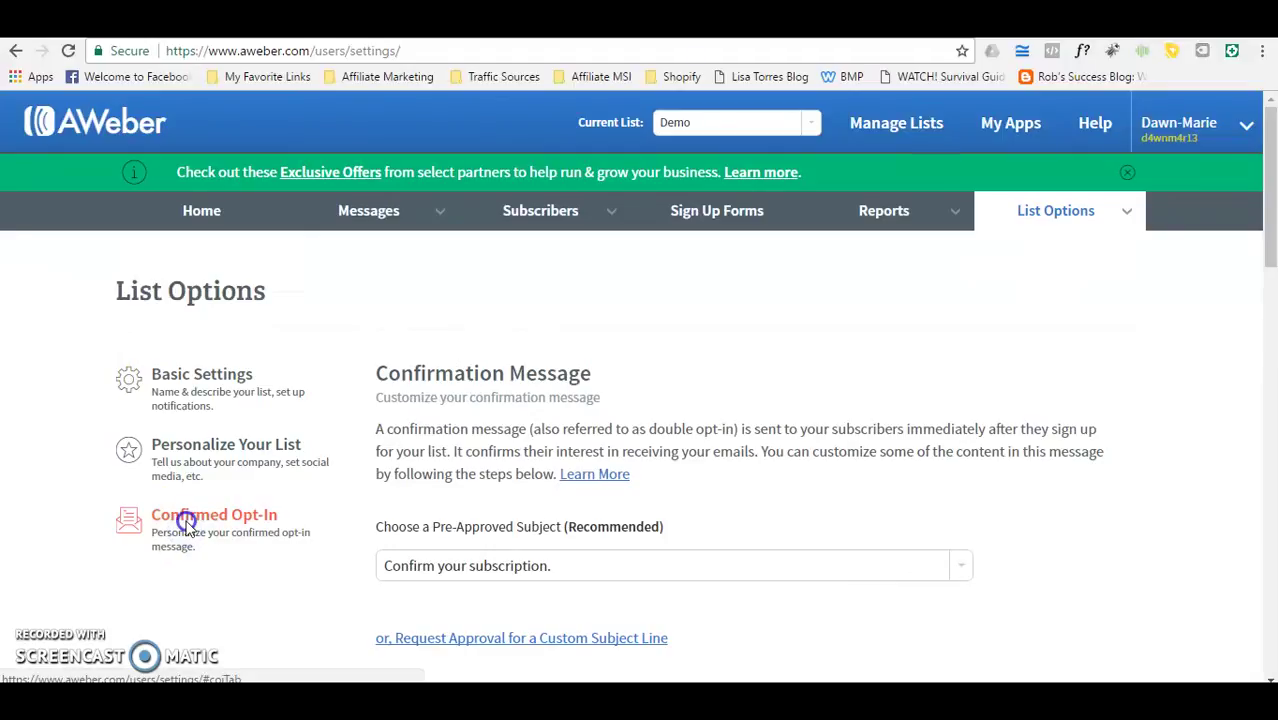
{"action": "left_click_drag", "start_coordinate": [1265, 214], "coordinate": [1241, 533]}
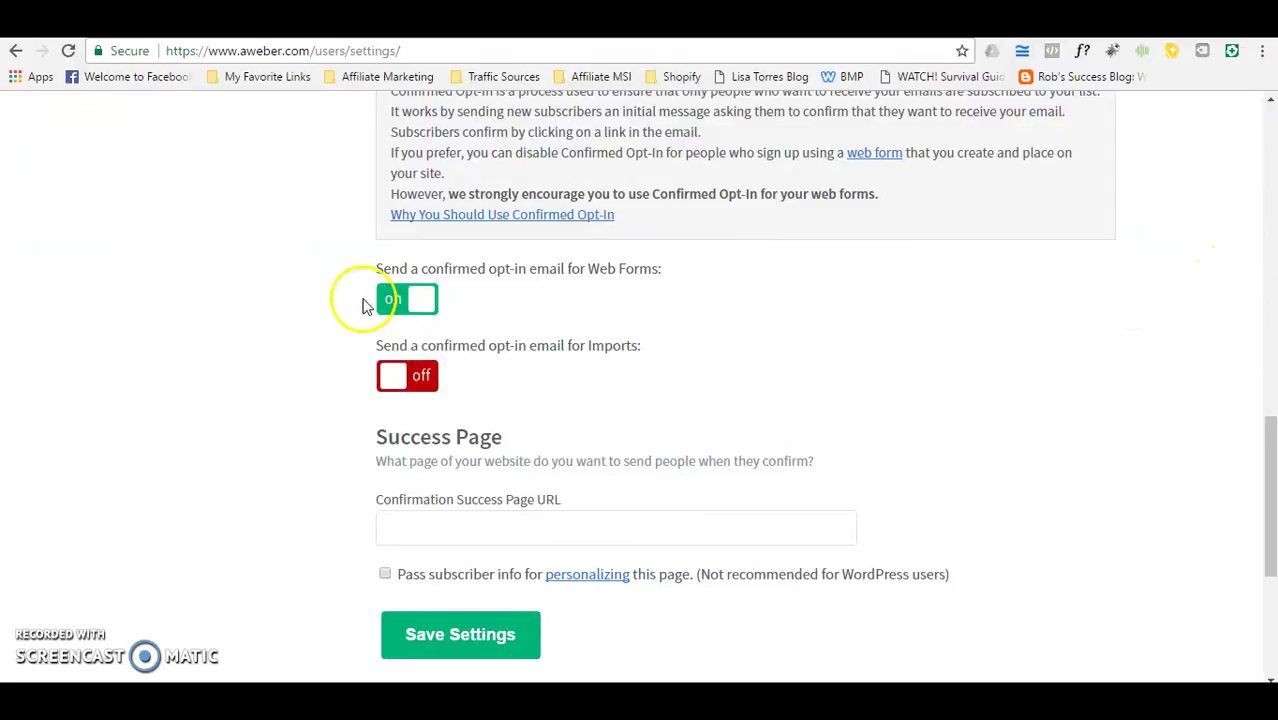
{"action": "left_click", "coordinate": [396, 303]}
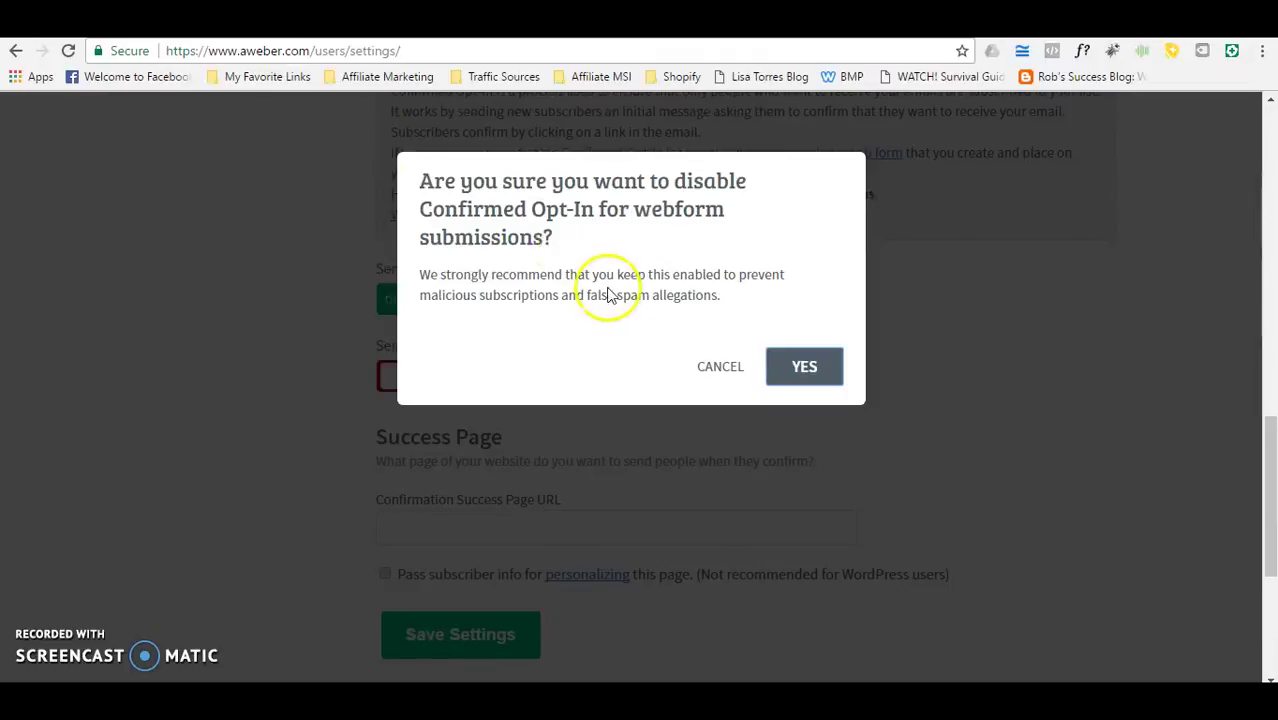
{"action": "left_click", "coordinate": [805, 370]}
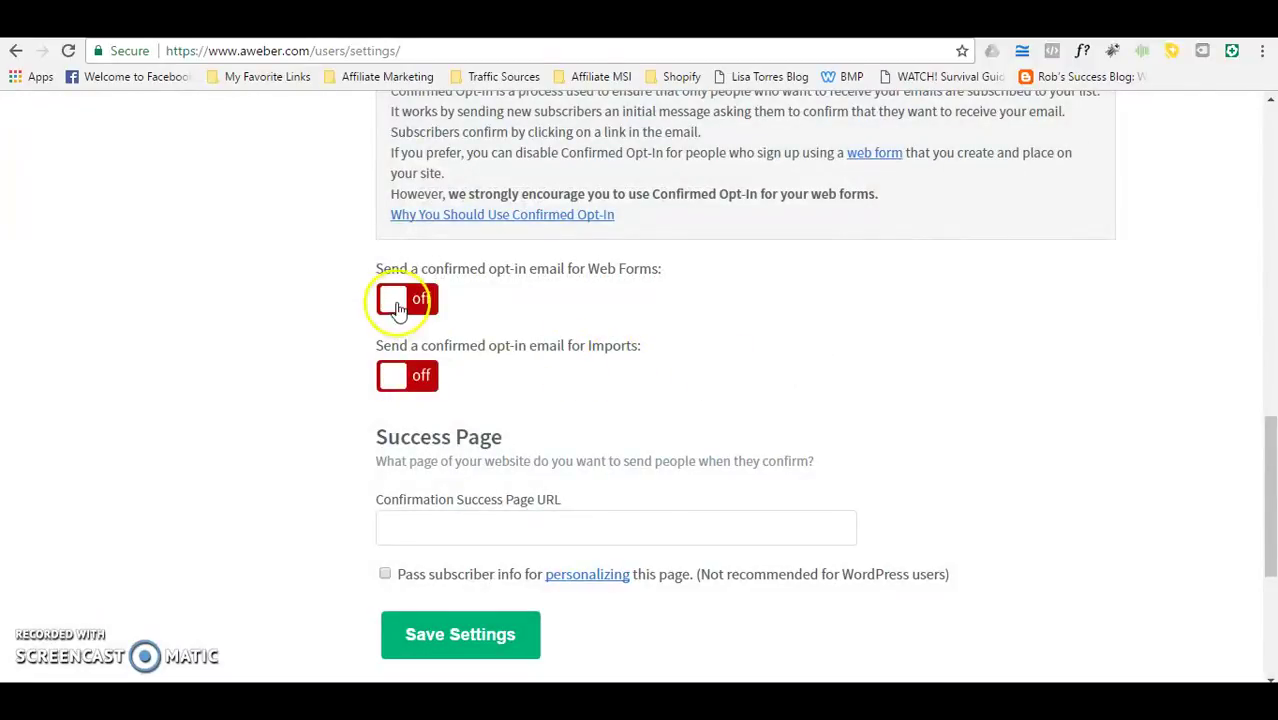
{"action": "left_click", "coordinate": [460, 652]}
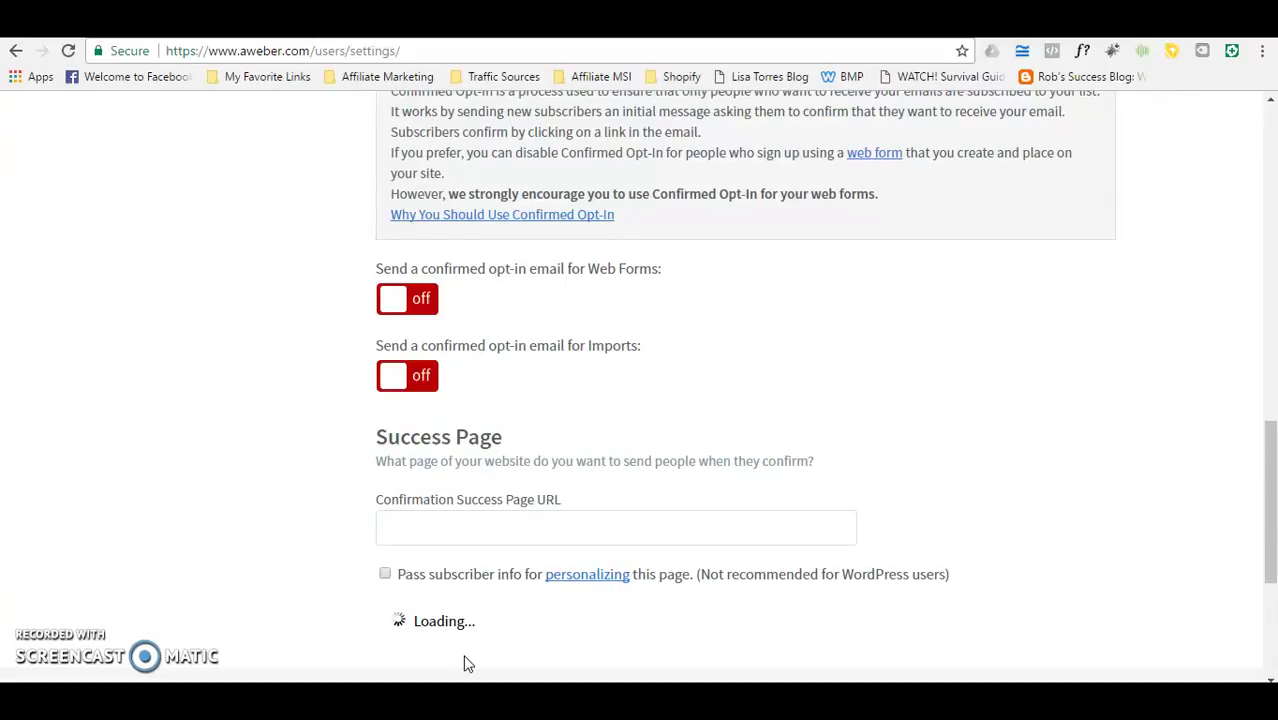
{"action": "left_click_drag", "start_coordinate": [1272, 450], "coordinate": [1272, 125]}
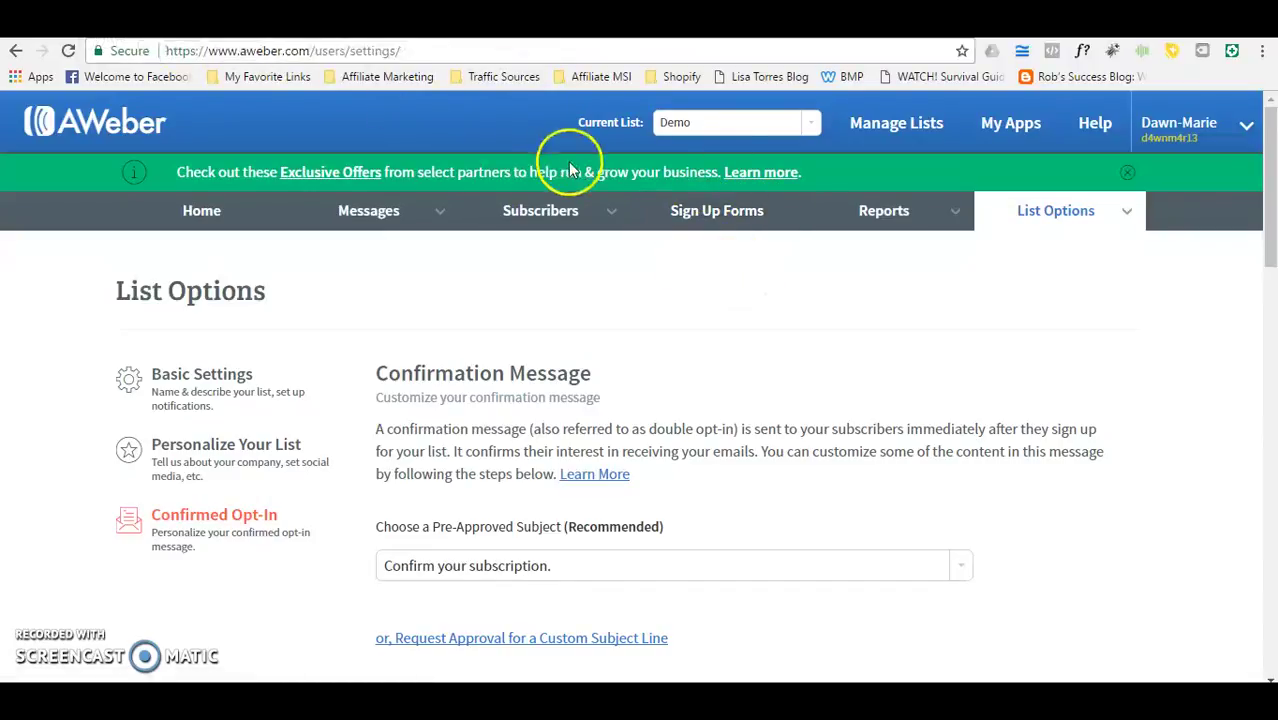
{"action": "left_click", "coordinate": [717, 220]}
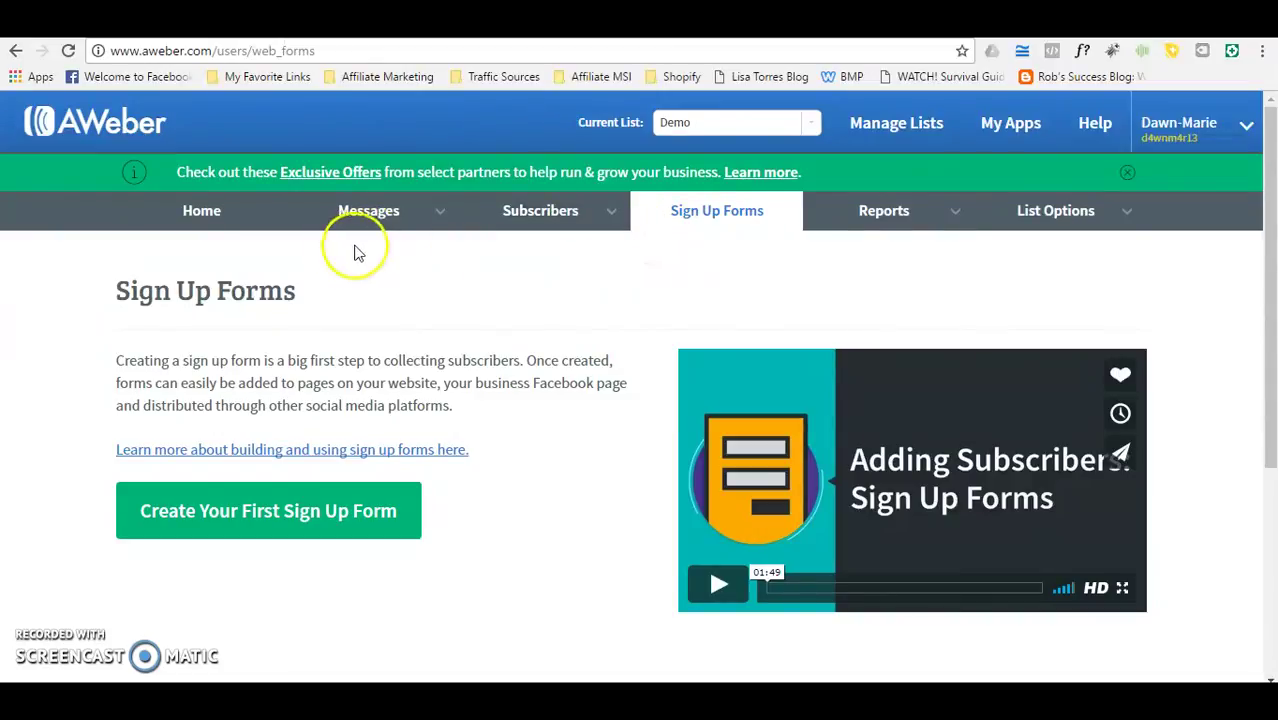
Step: Create the first sign-up form, My Web Form, saving its design and settings
{"action": "left_click", "coordinate": [338, 512]}
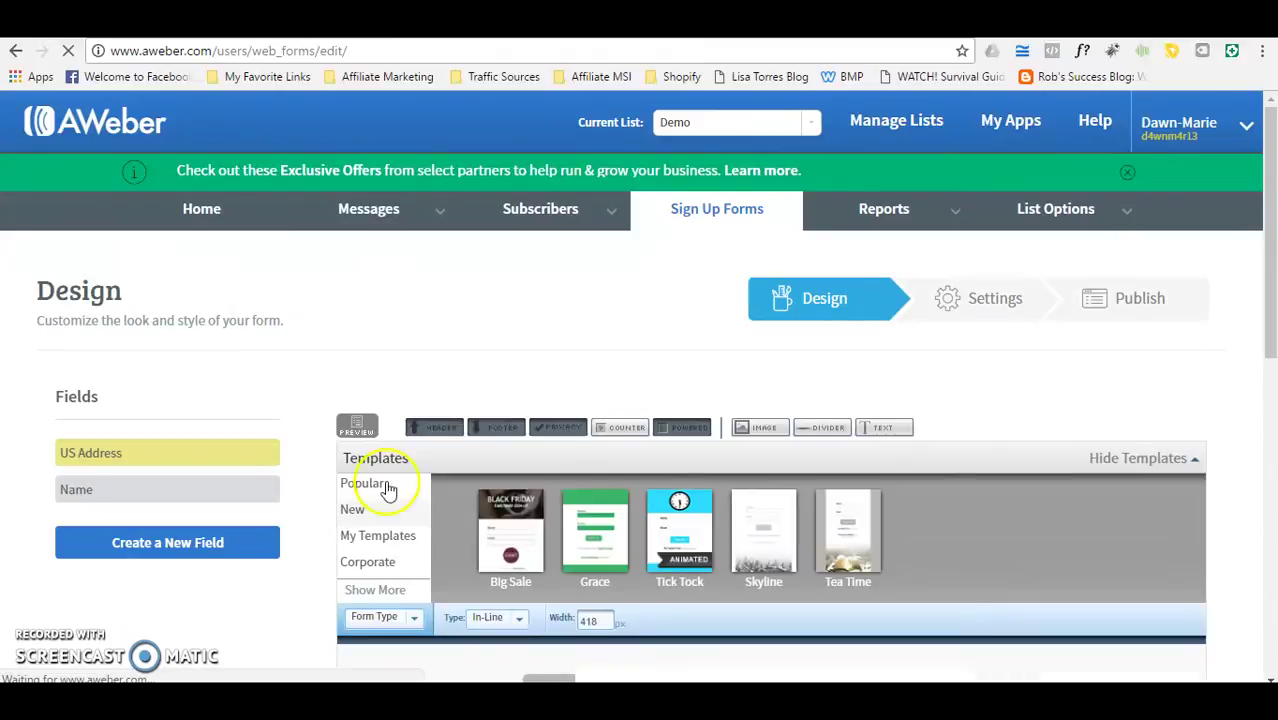
{"action": "left_click_drag", "start_coordinate": [1270, 226], "coordinate": [1235, 443]}
{"action": "left_click", "coordinate": [958, 497]}
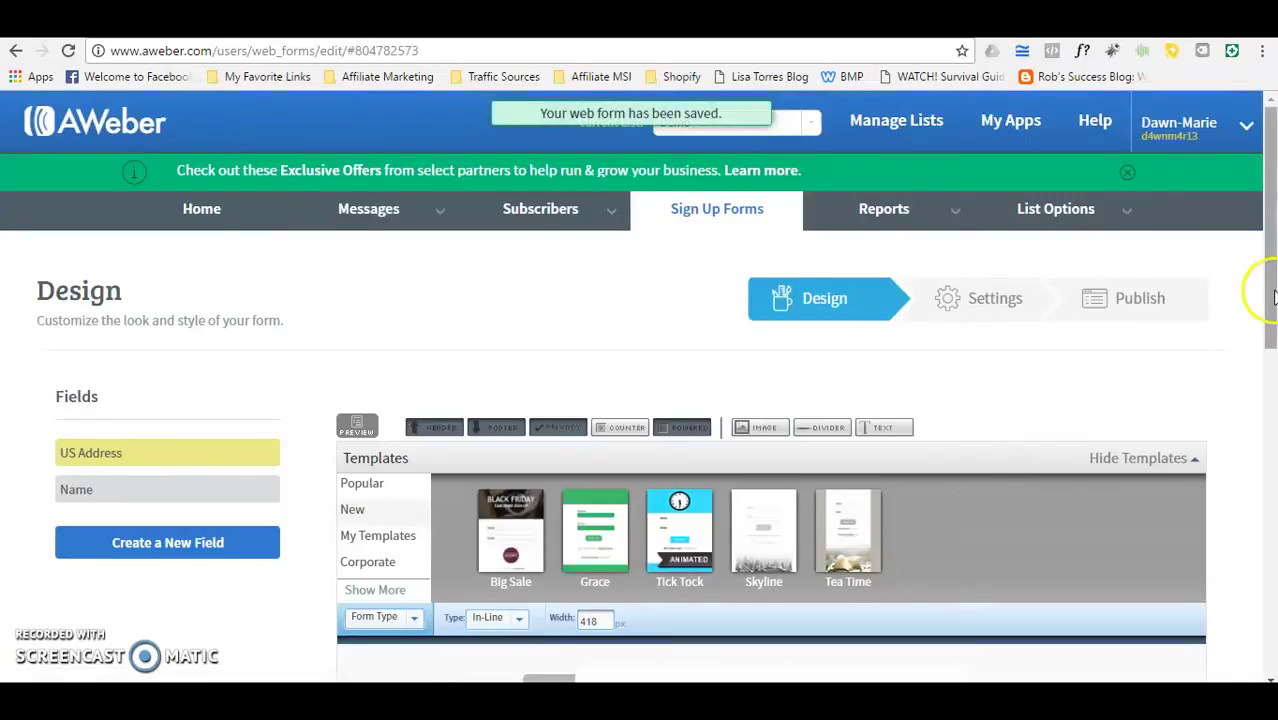
{"action": "left_click_drag", "start_coordinate": [1262, 286], "coordinate": [1255, 508]}
{"action": "left_click", "coordinate": [1132, 556]}
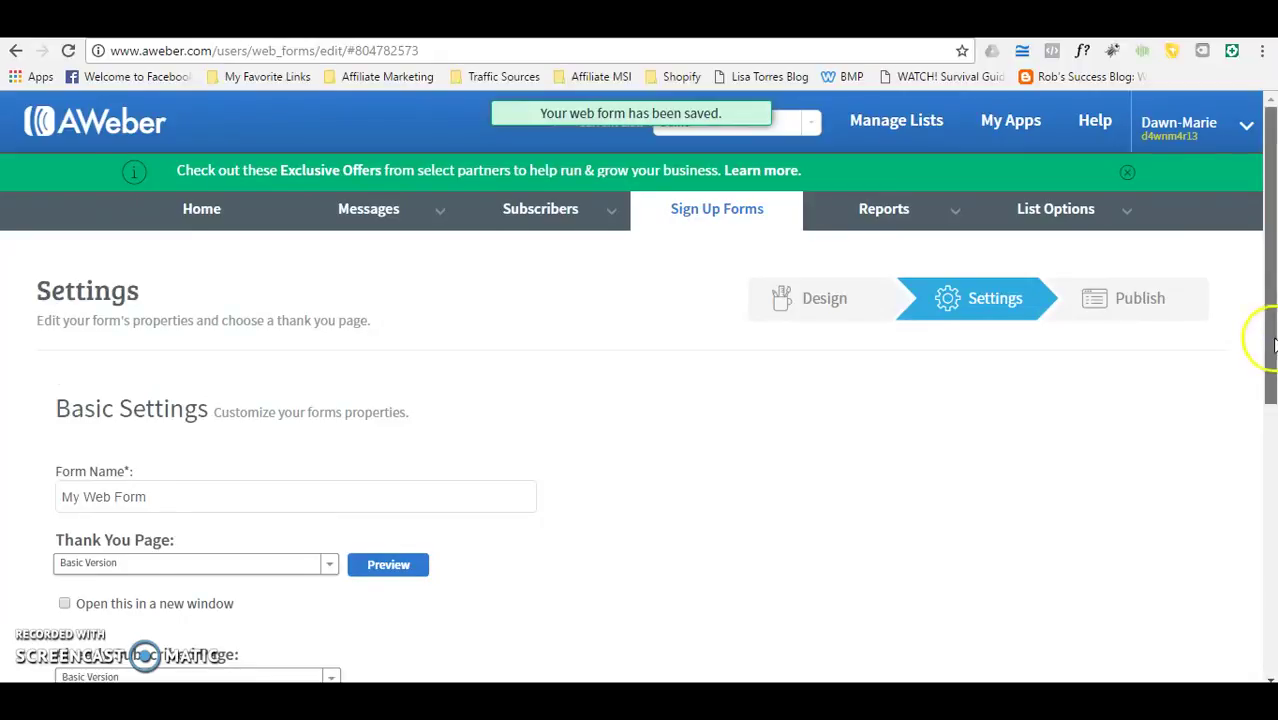
{"action": "left_click_drag", "start_coordinate": [1264, 337], "coordinate": [1266, 495]}
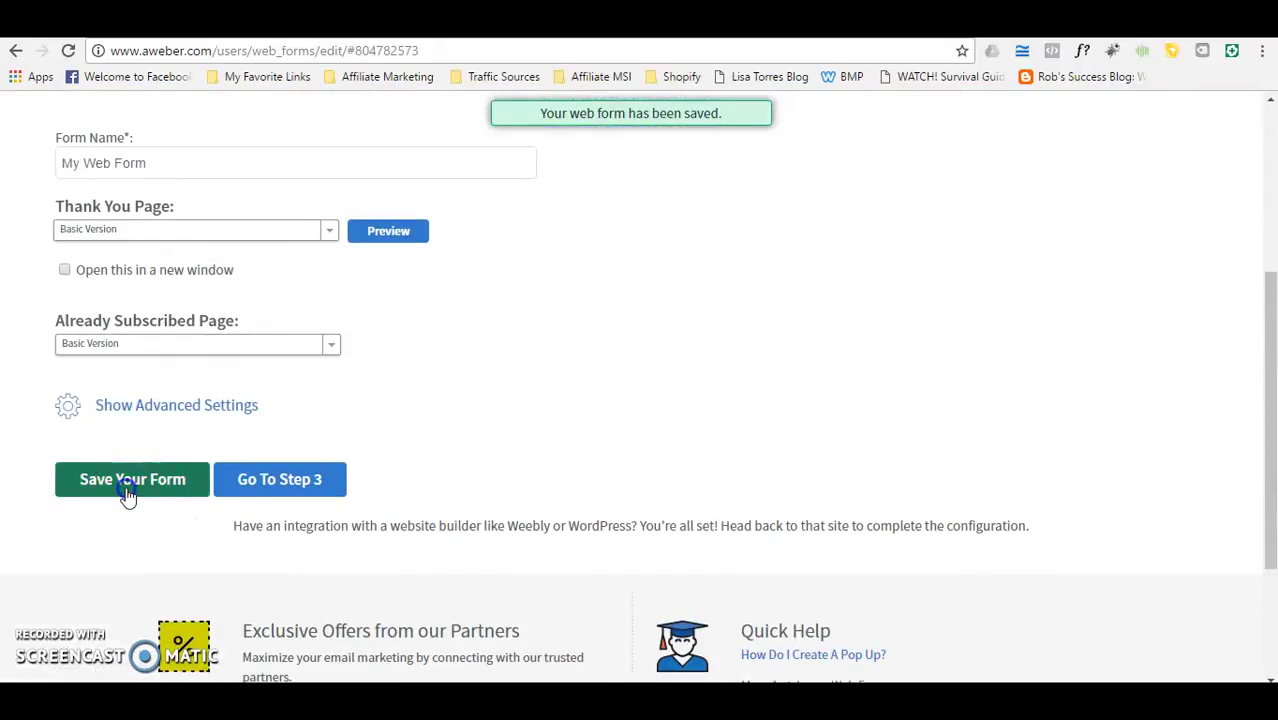
{"action": "left_click", "coordinate": [126, 494]}
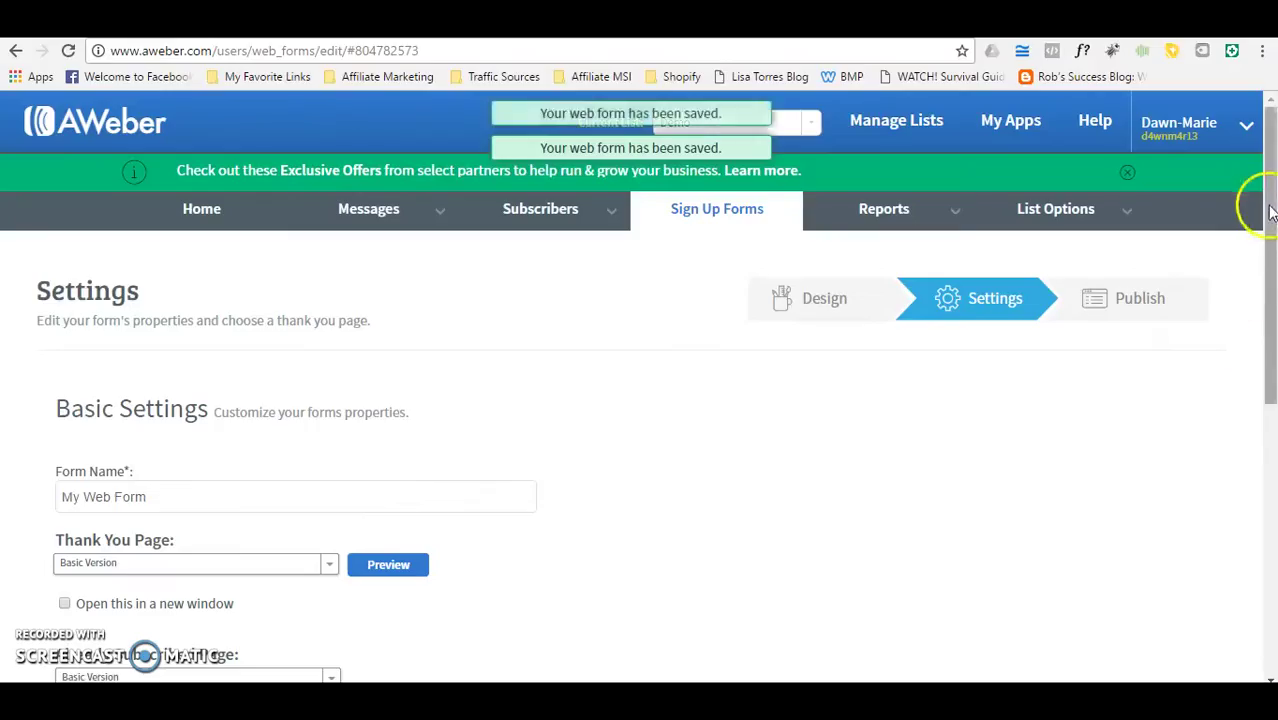
Step: Advance the form to its publish step and return to the ClickFunnels editor
{"action": "left_click_drag", "start_coordinate": [1266, 233], "coordinate": [1261, 363]}
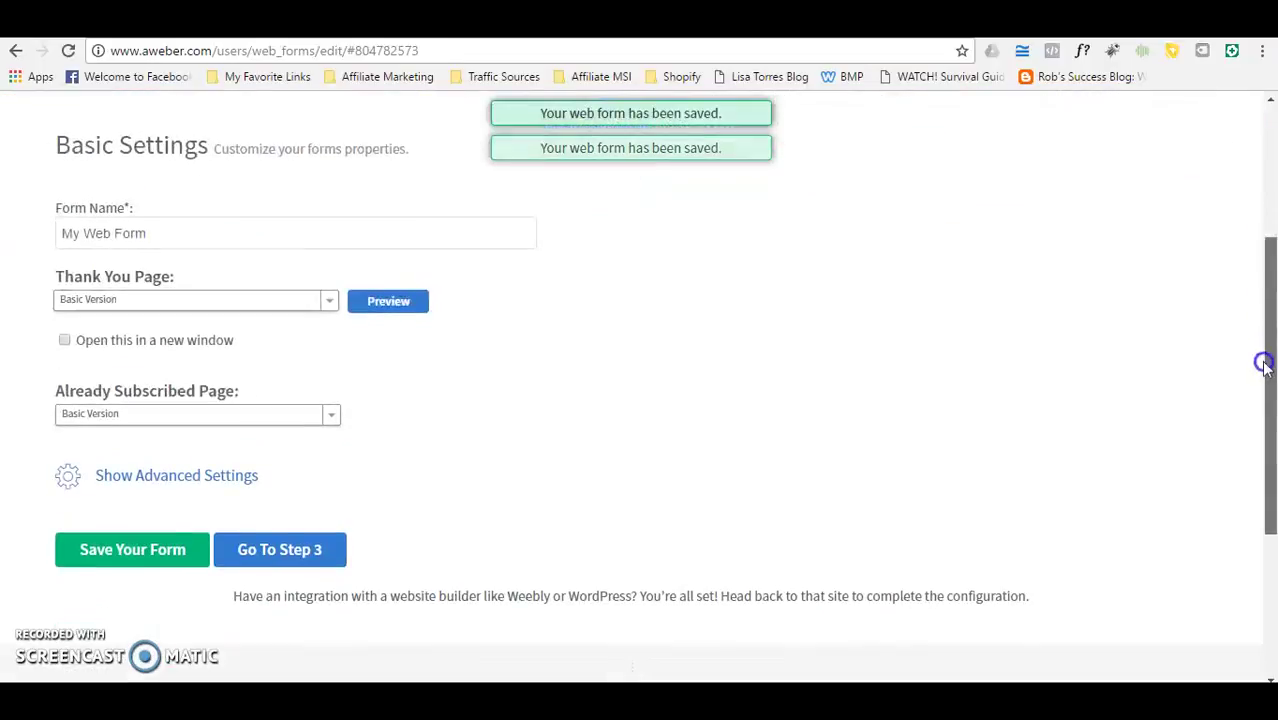
{"action": "left_click", "coordinate": [314, 556]}
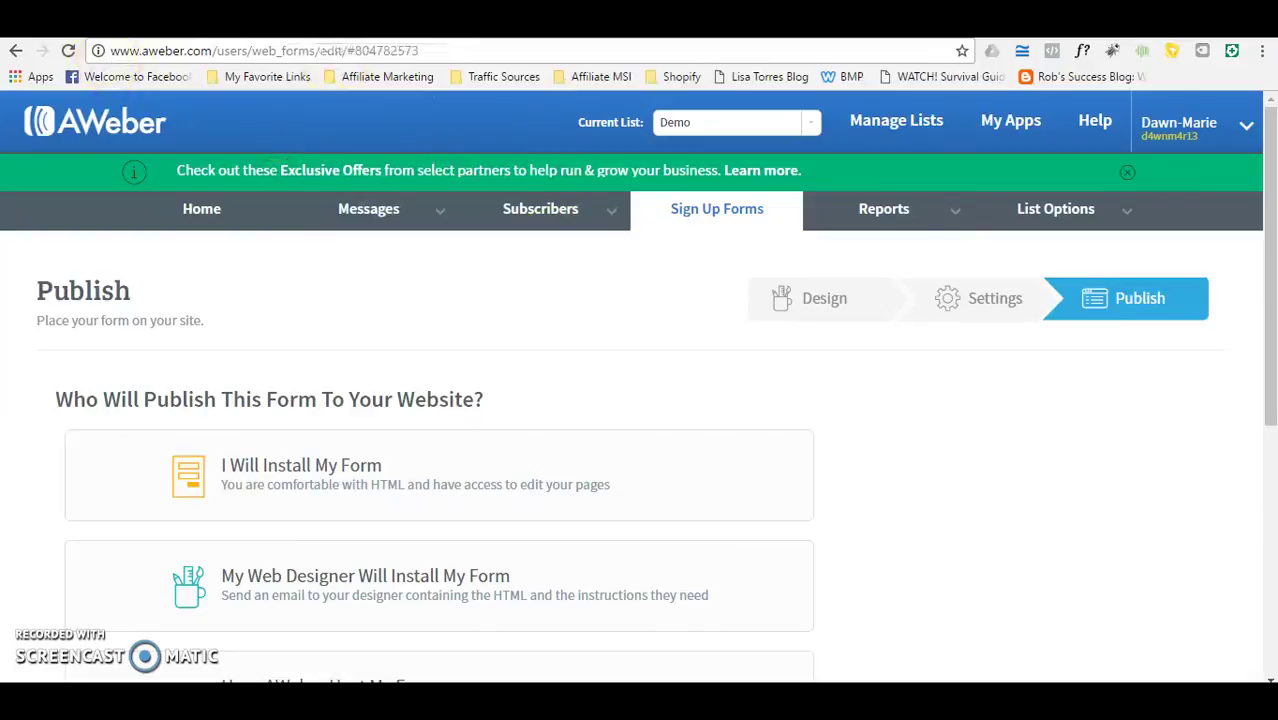
{"action": "left_click", "coordinate": [170, 40]}
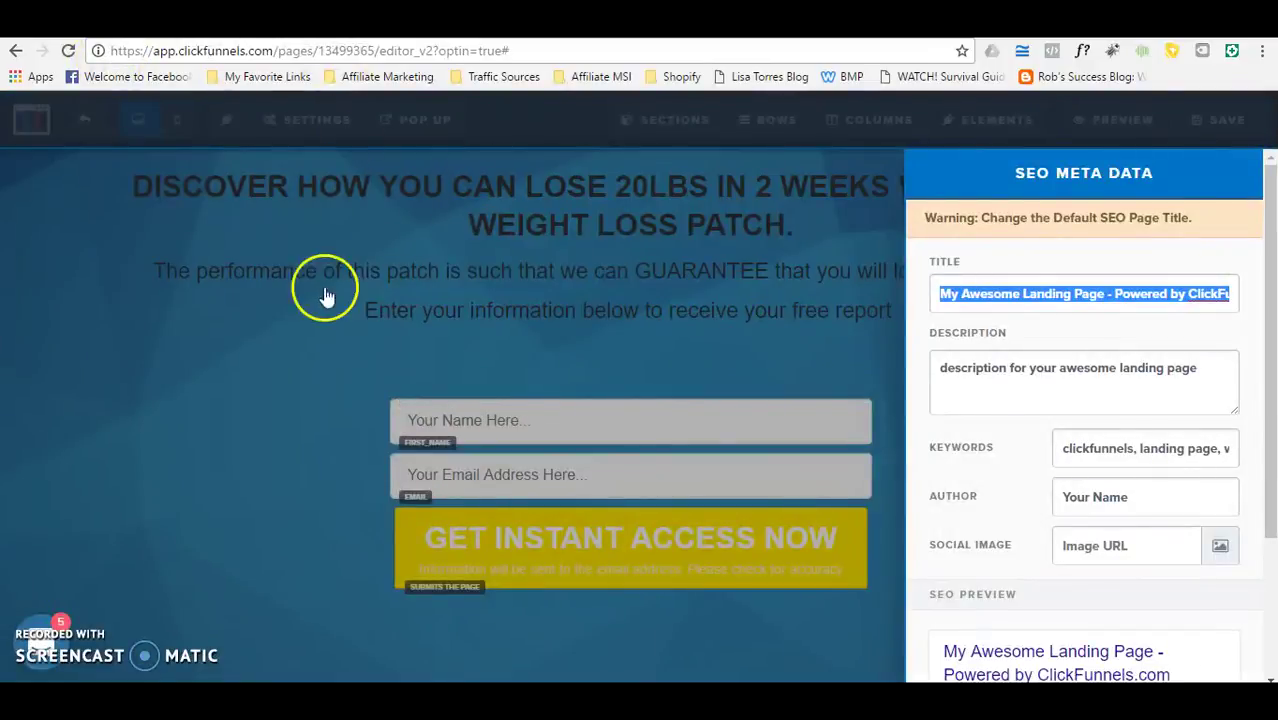
Step: Close the SEO panel, dismiss the email integration settings unchanged, and exit the editor
{"action": "left_click", "coordinate": [270, 395]}
{"action": "mouse_move", "coordinate": [315, 119]}
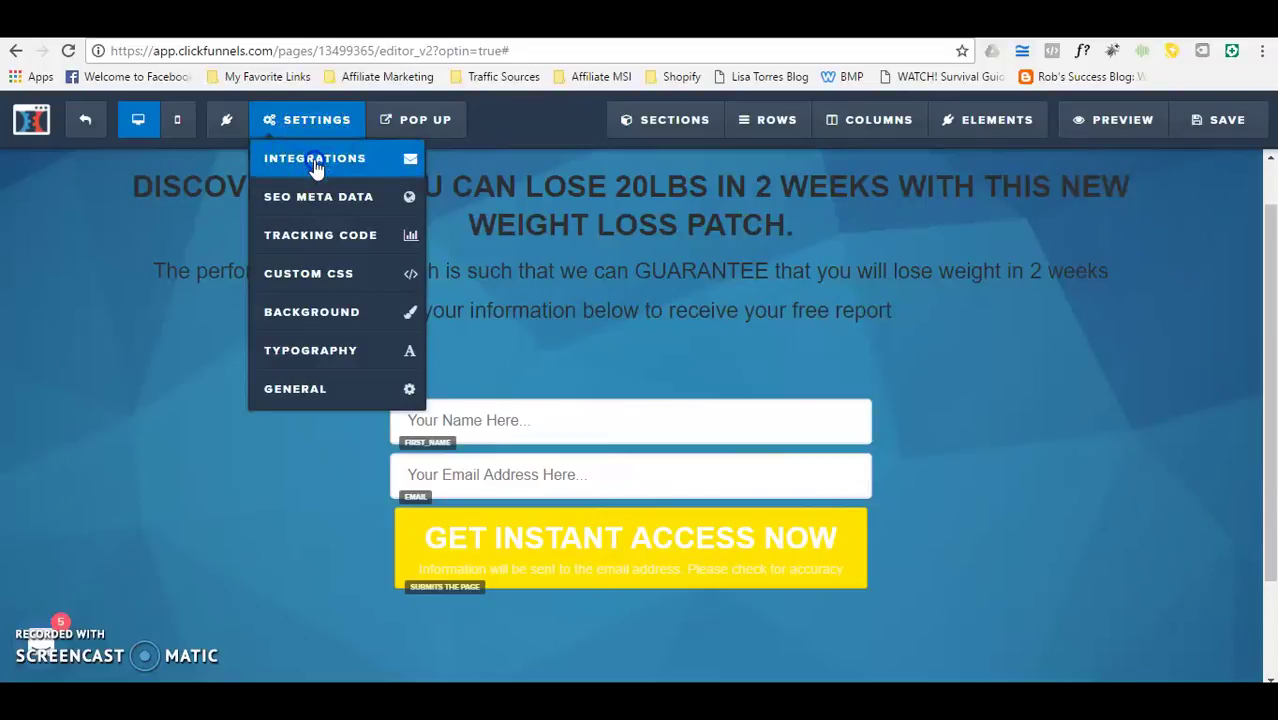
{"action": "left_click", "coordinate": [316, 165]}
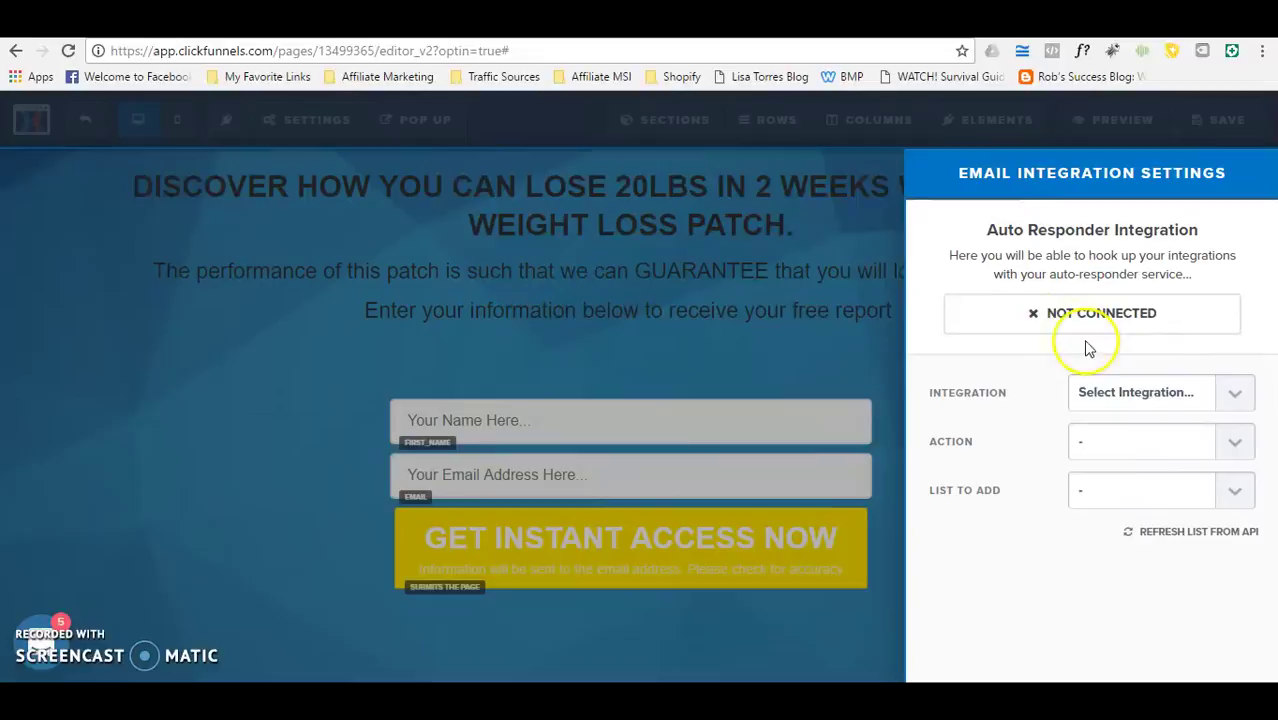
{"action": "left_click", "coordinate": [1238, 400]}
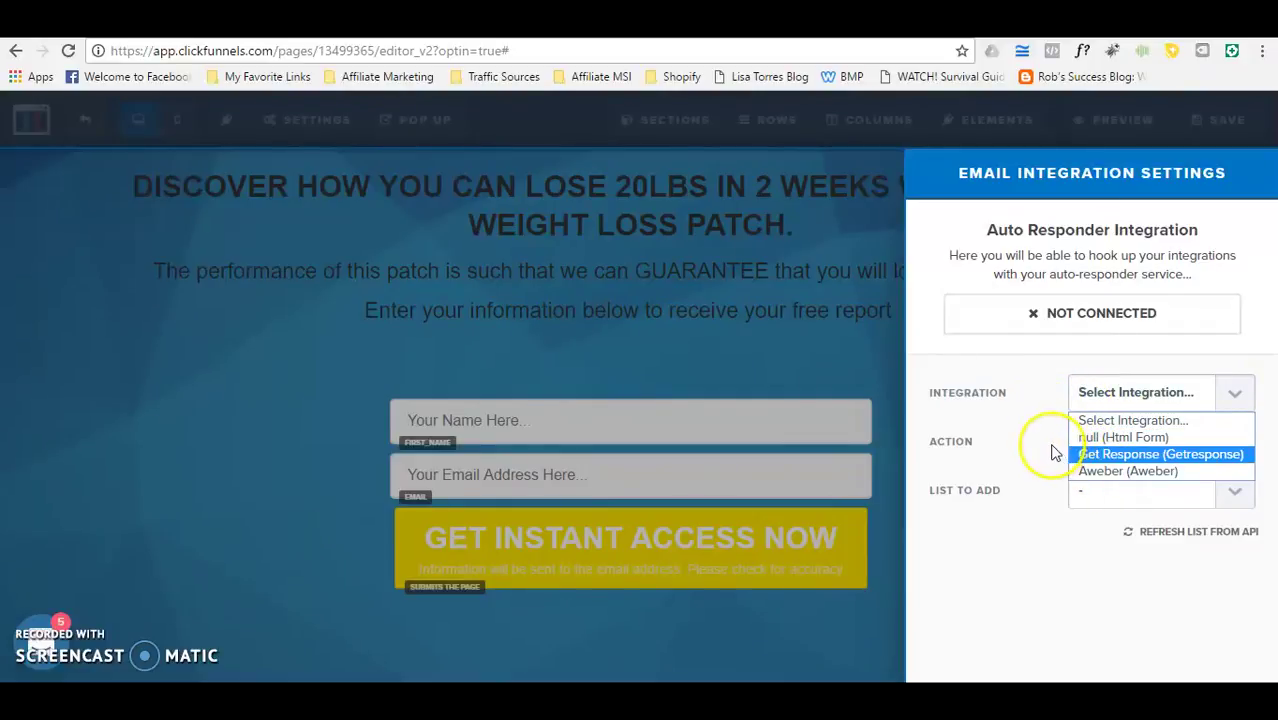
{"action": "left_click", "coordinate": [787, 343]}
{"action": "left_click", "coordinate": [787, 343]}
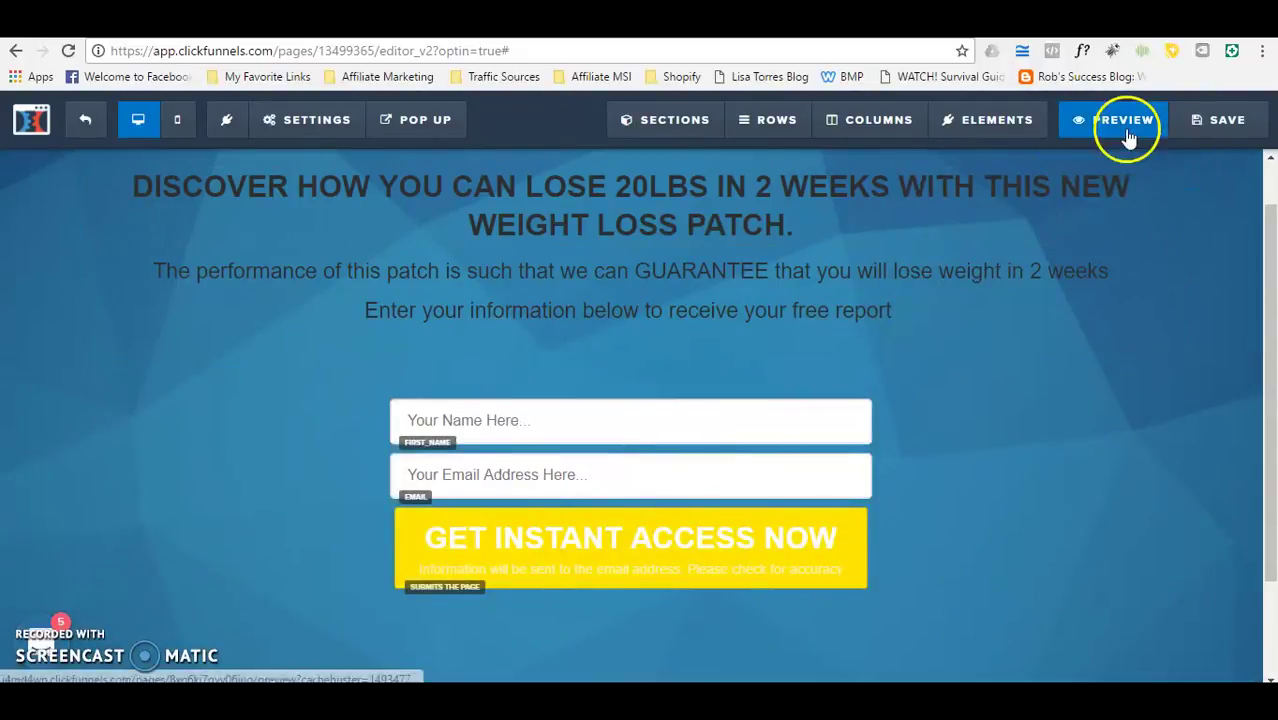
{"action": "left_click", "coordinate": [88, 128]}
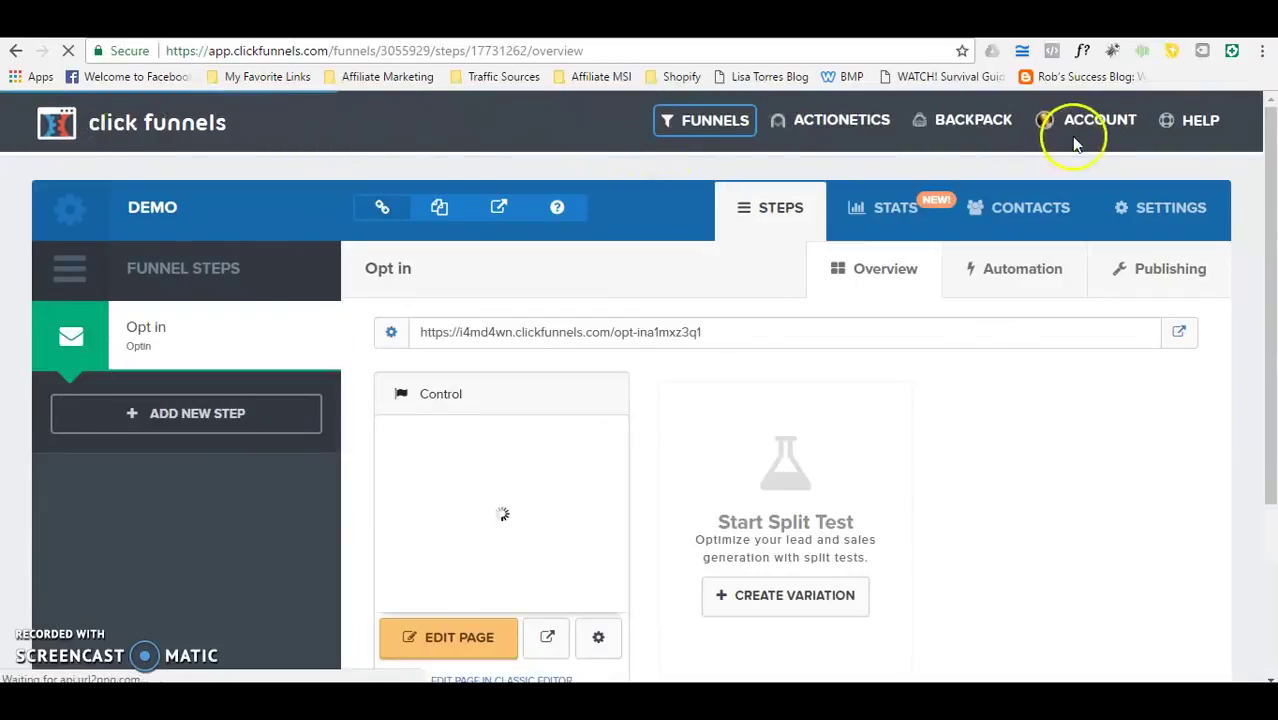
Step: Go to the account's Integrations management page
{"action": "left_click", "coordinate": [1082, 128]}
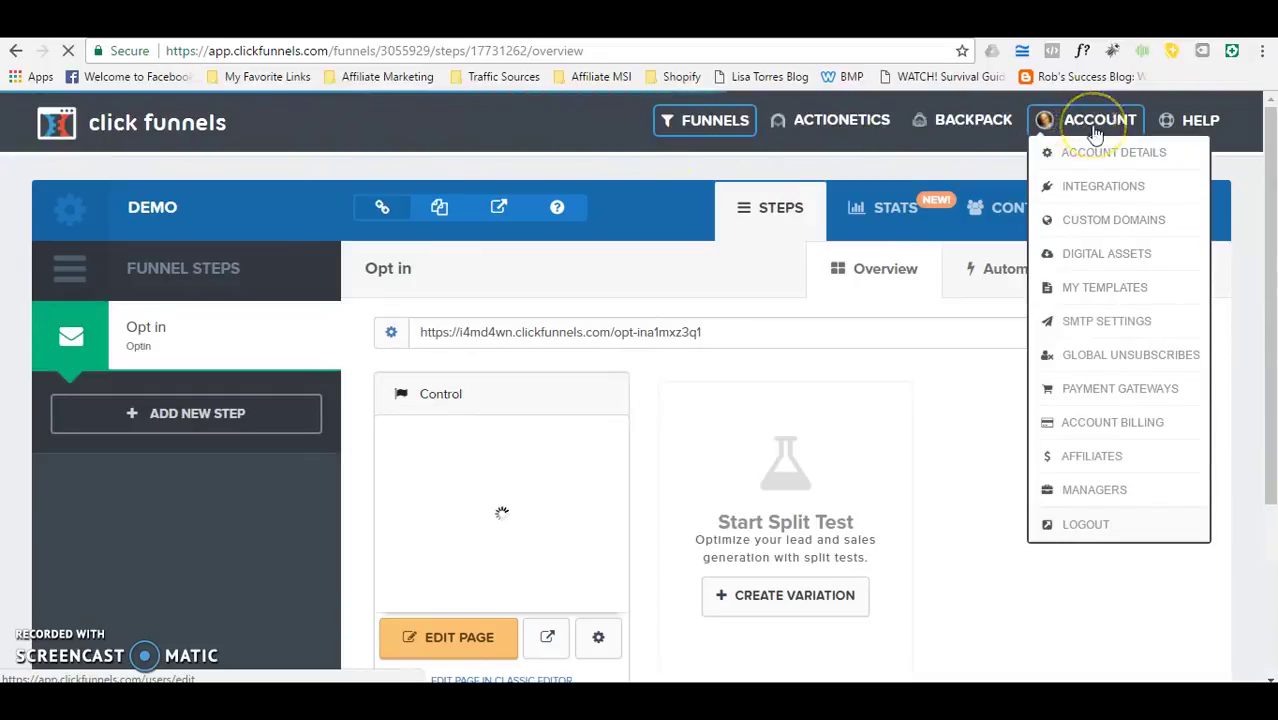
{"action": "left_click", "coordinate": [1097, 188]}
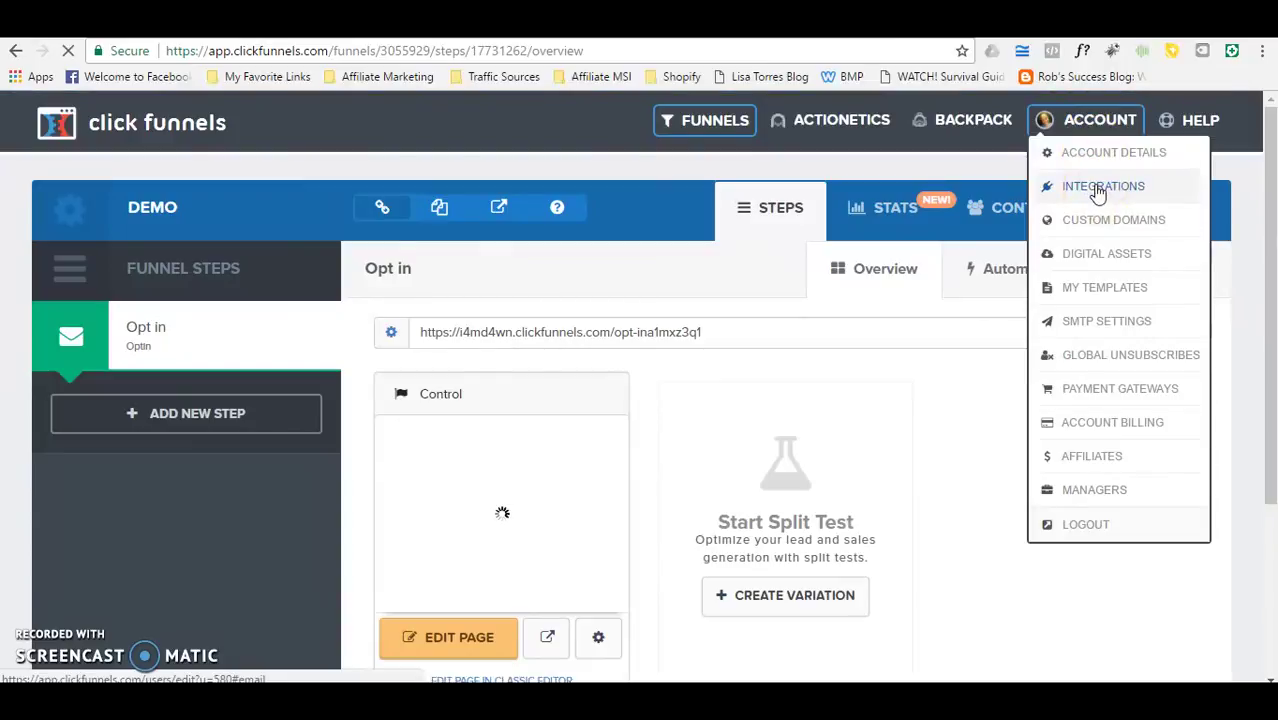
{"action": "left_click", "coordinate": [1098, 190]}
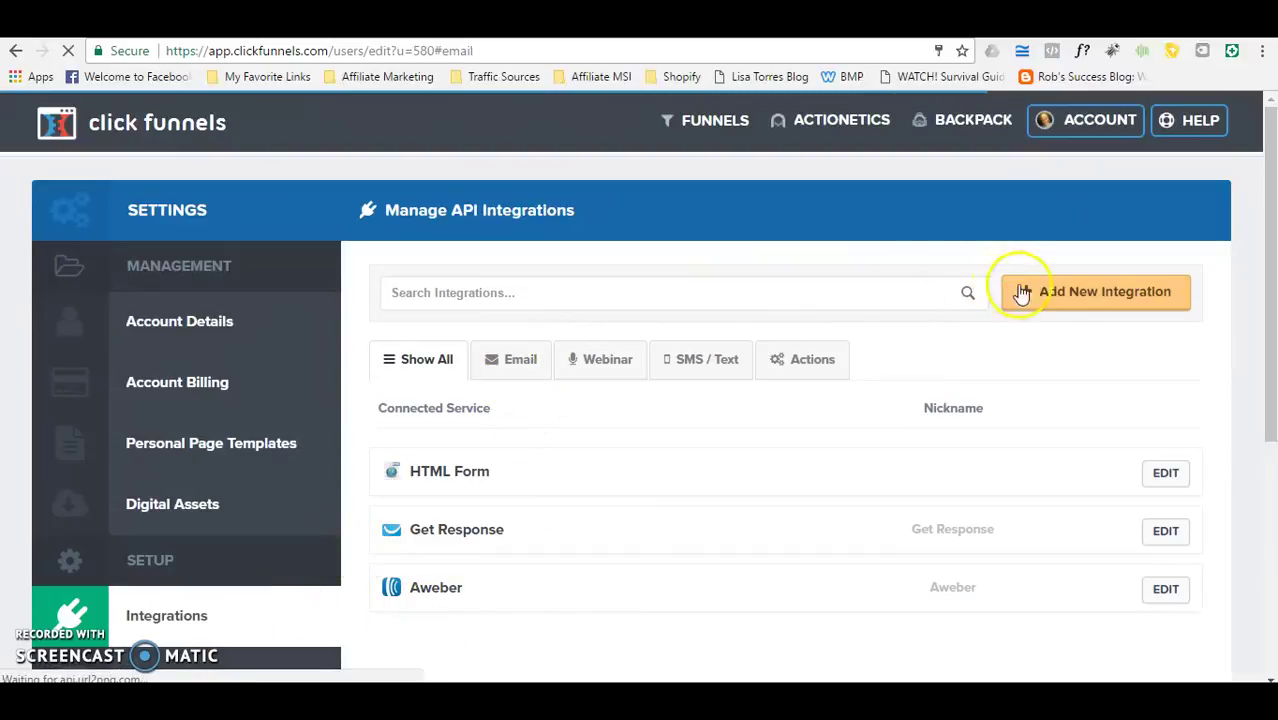
Step: Add a new integration nicknamed 'Aweber' with the Aweber service, then close the dialog
{"action": "left_click", "coordinate": [1058, 299]}
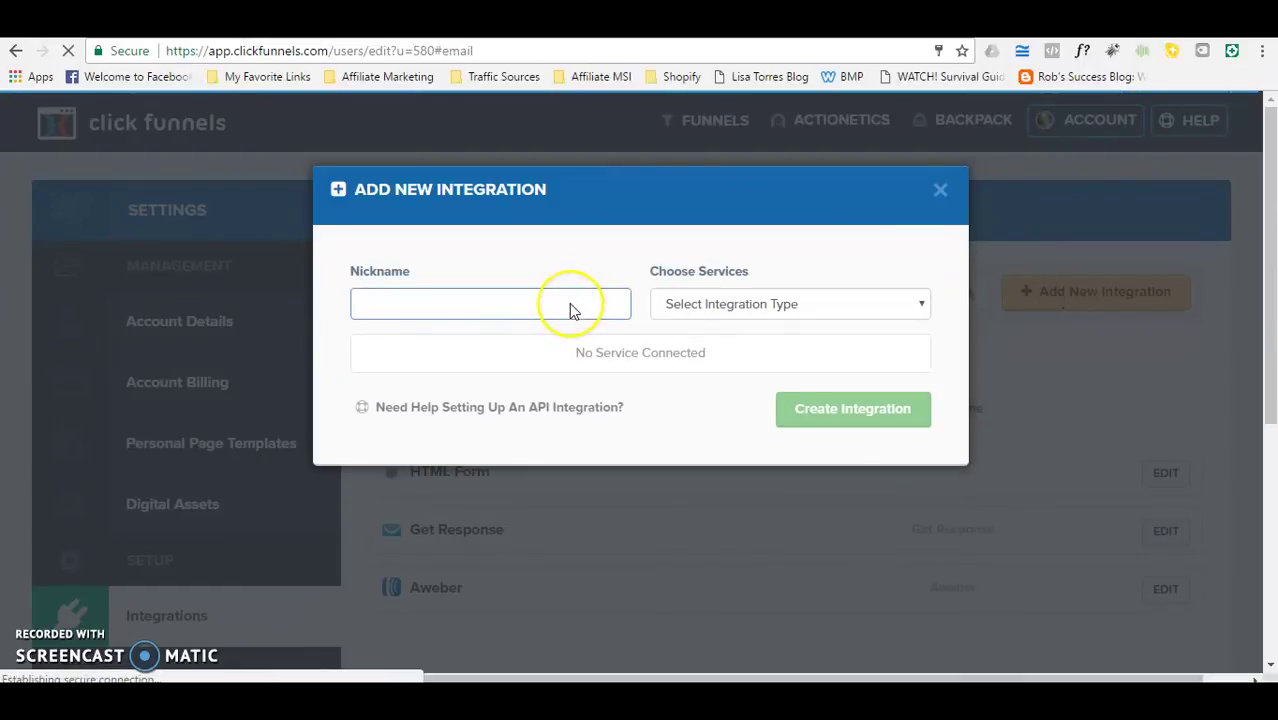
{"action": "type", "text": "Aw"}
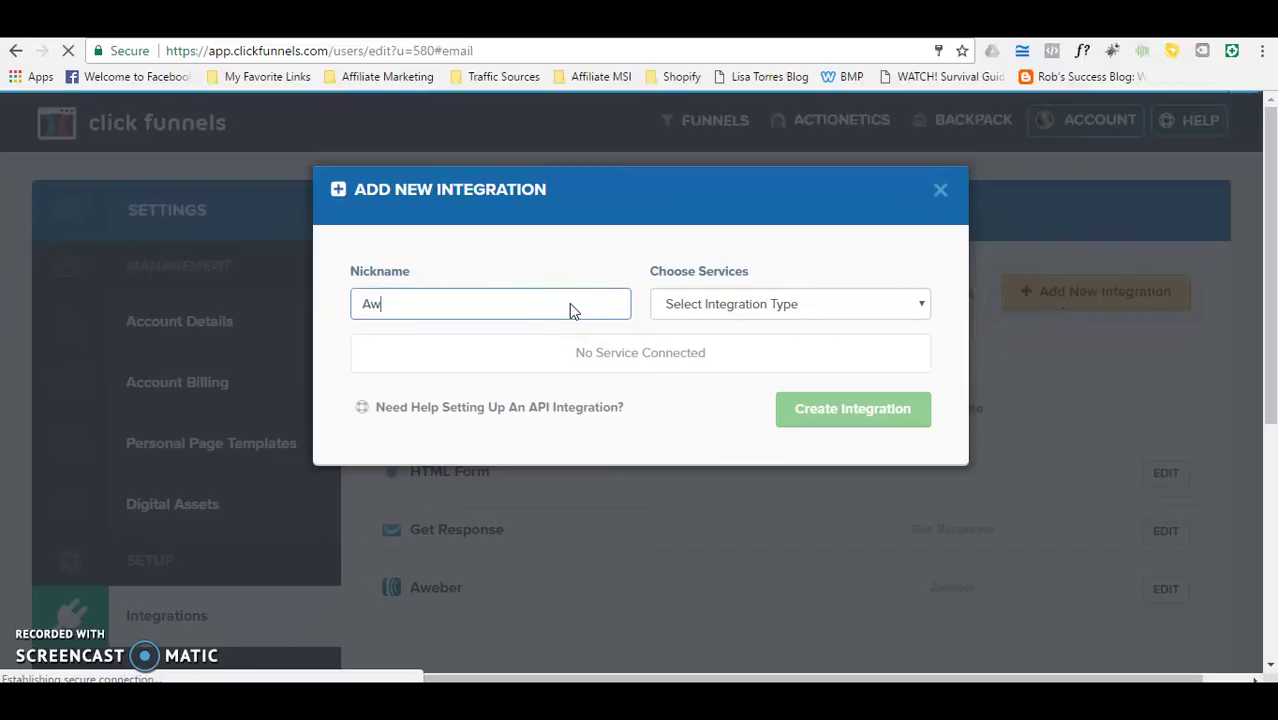
{"action": "type", "text": "eber"}
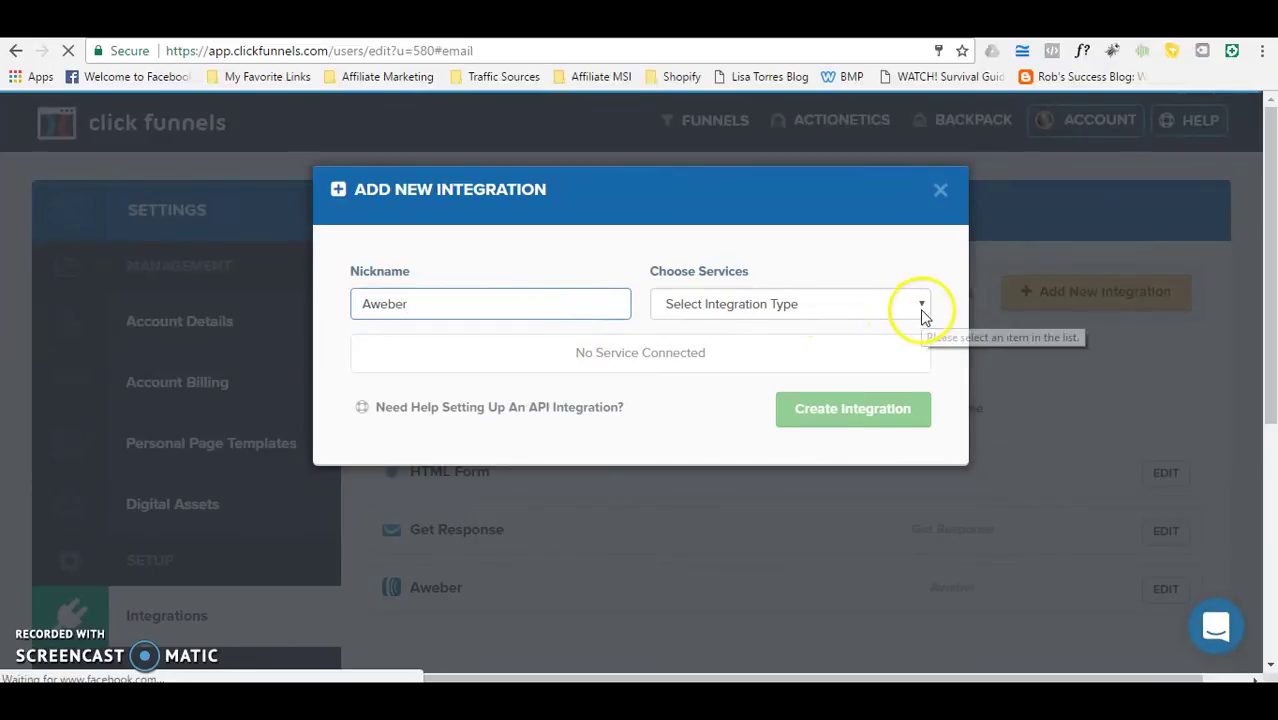
{"action": "left_click", "coordinate": [920, 309]}
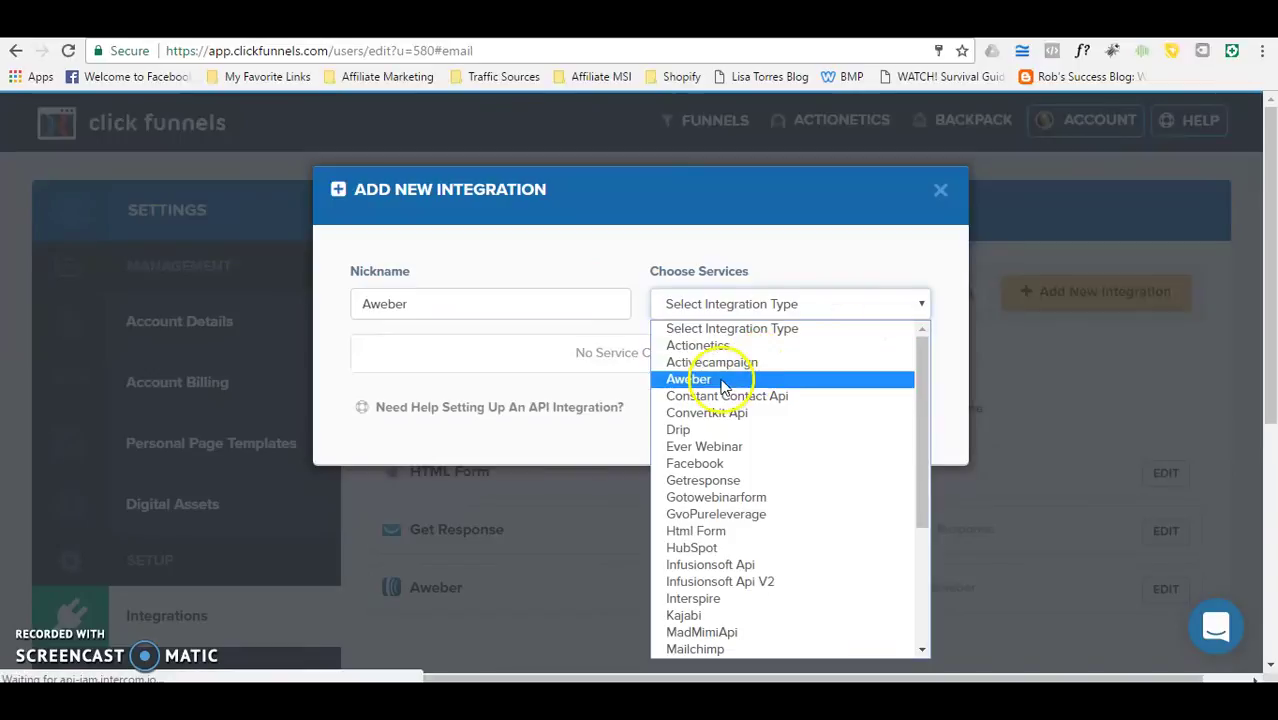
{"action": "left_click", "coordinate": [722, 384]}
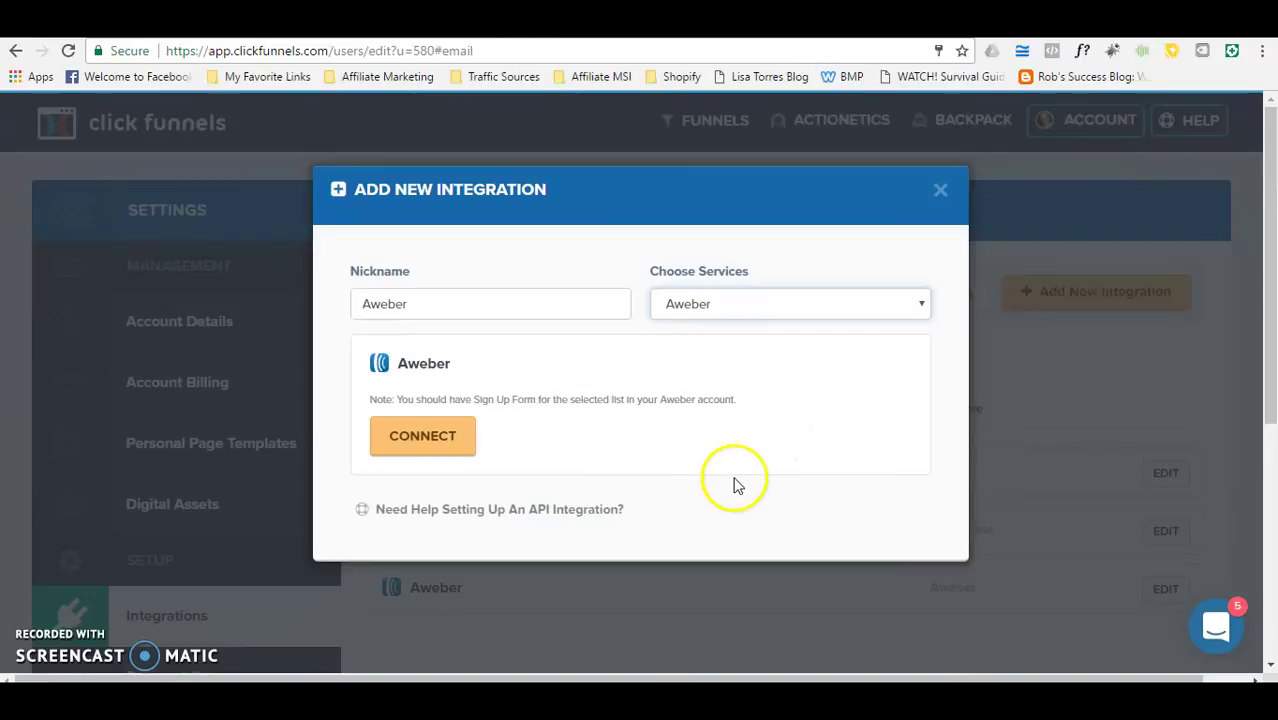
{"action": "left_click", "coordinate": [942, 190]}
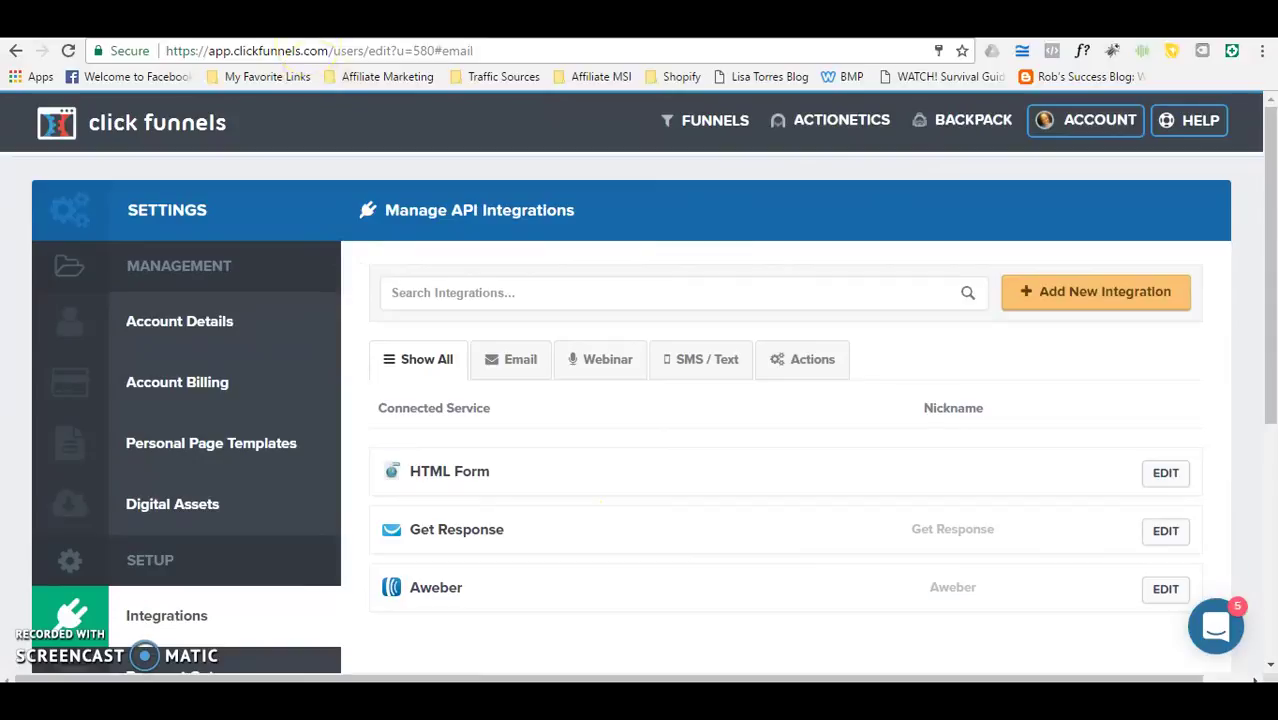
Step: Browse funnels, open the Demo funnel, and edit its Opt in page
{"action": "mouse_move", "coordinate": [700, 120]}
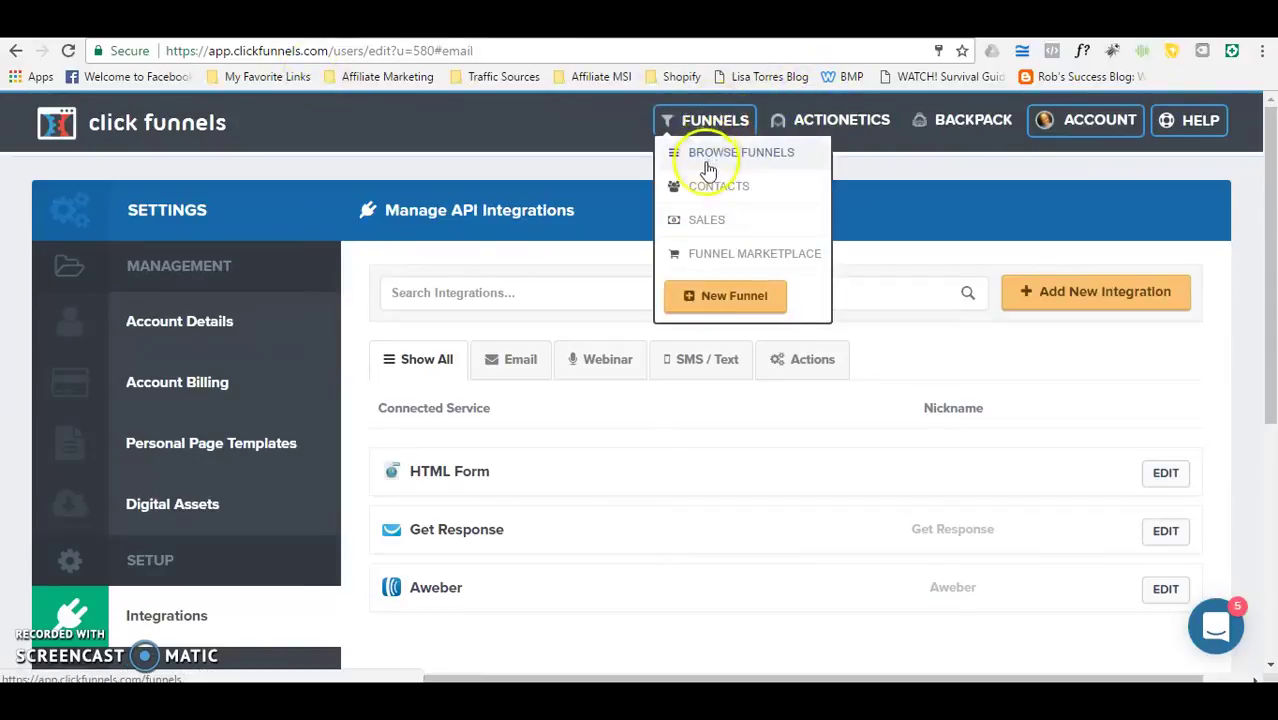
{"action": "left_click", "coordinate": [706, 163]}
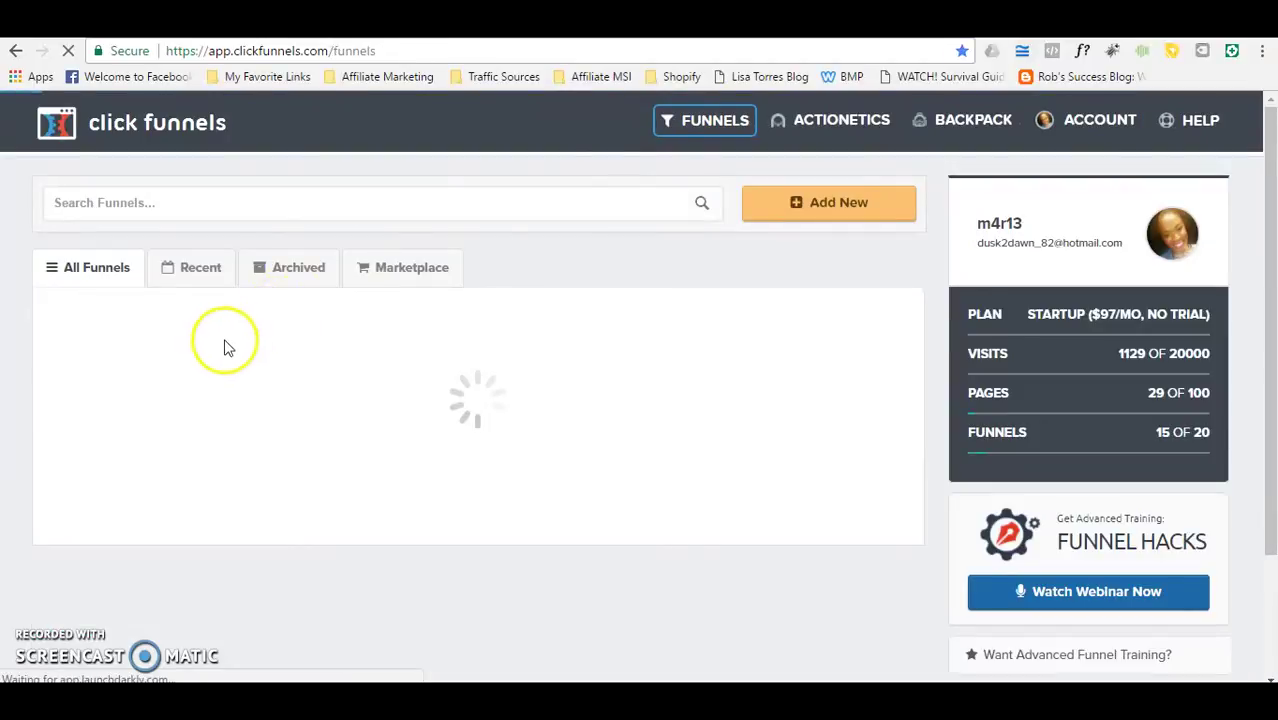
{"action": "left_click", "coordinate": [107, 358]}
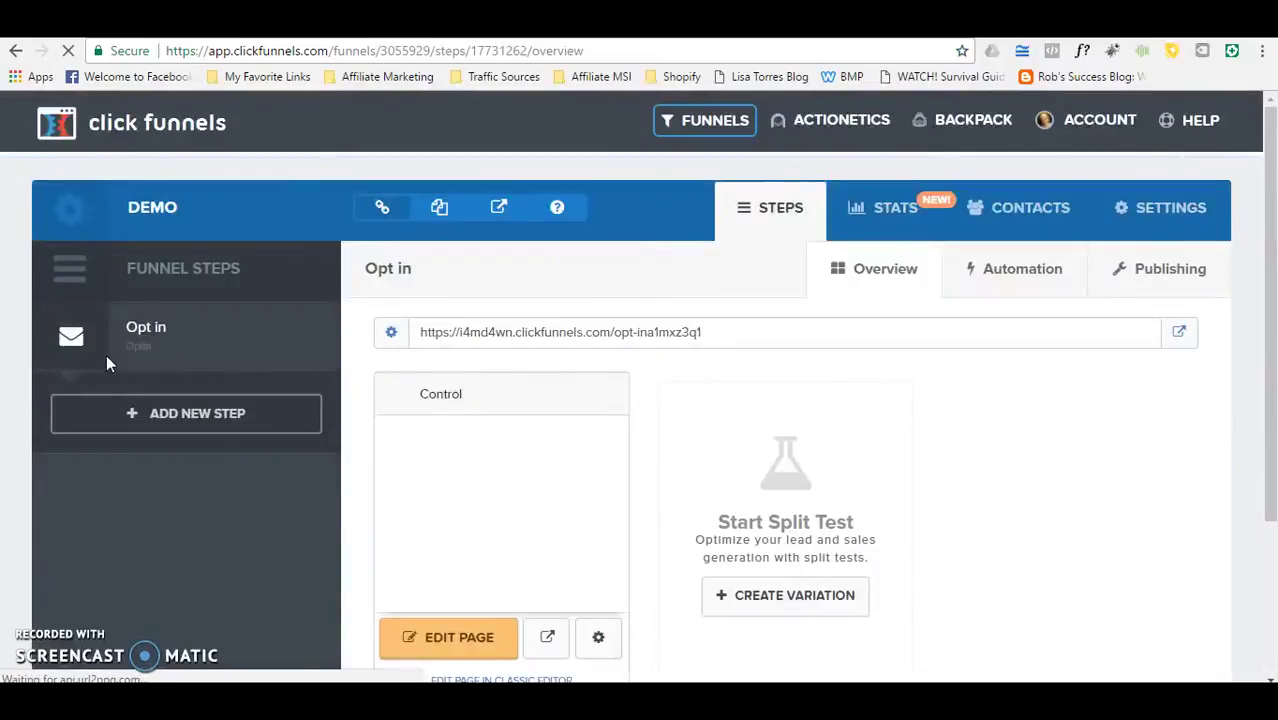
{"action": "left_click", "coordinate": [308, 378]}
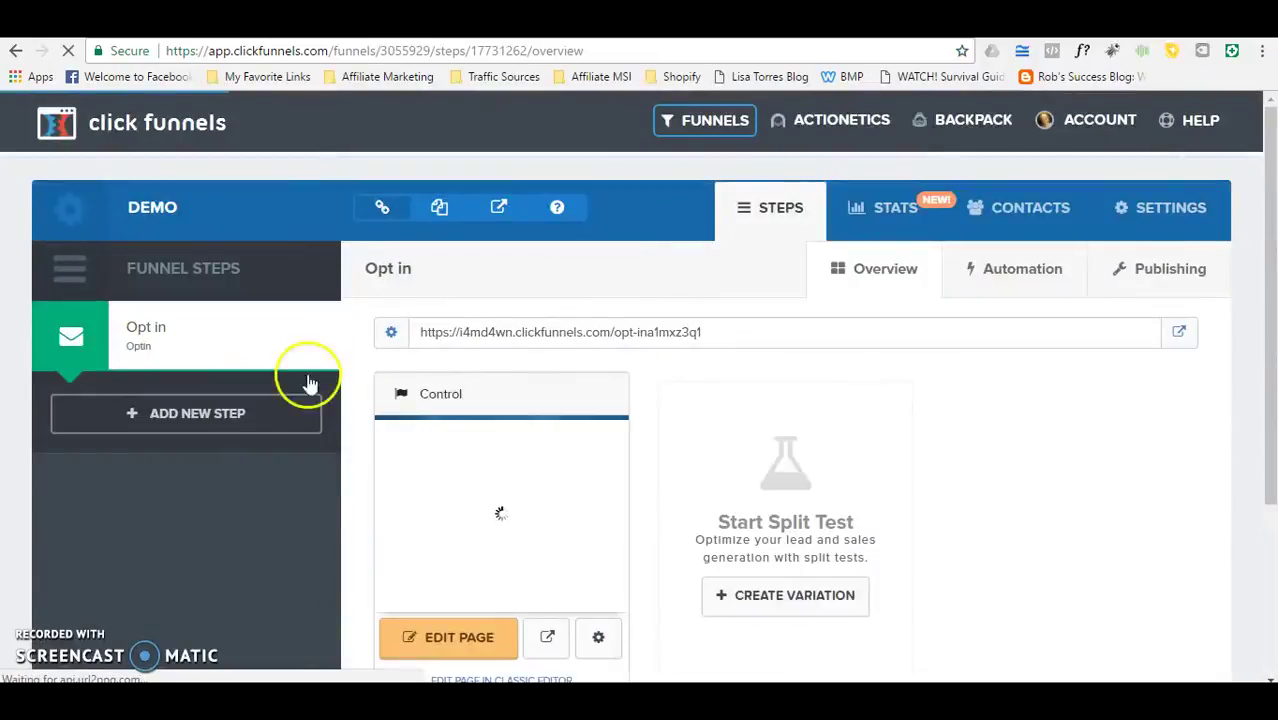
{"action": "left_click", "coordinate": [434, 639]}
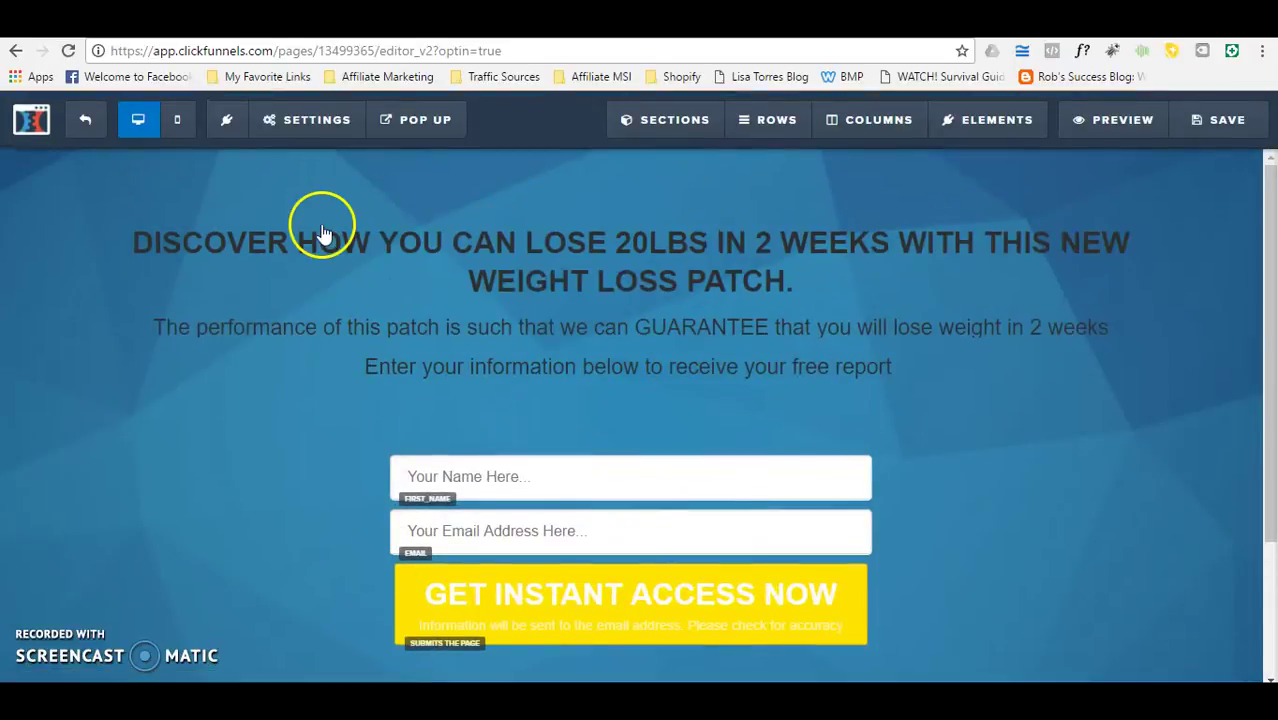
Step: Set the page's email integration to Aweber with action Integrate Existing Form
{"action": "left_click", "coordinate": [305, 119]}
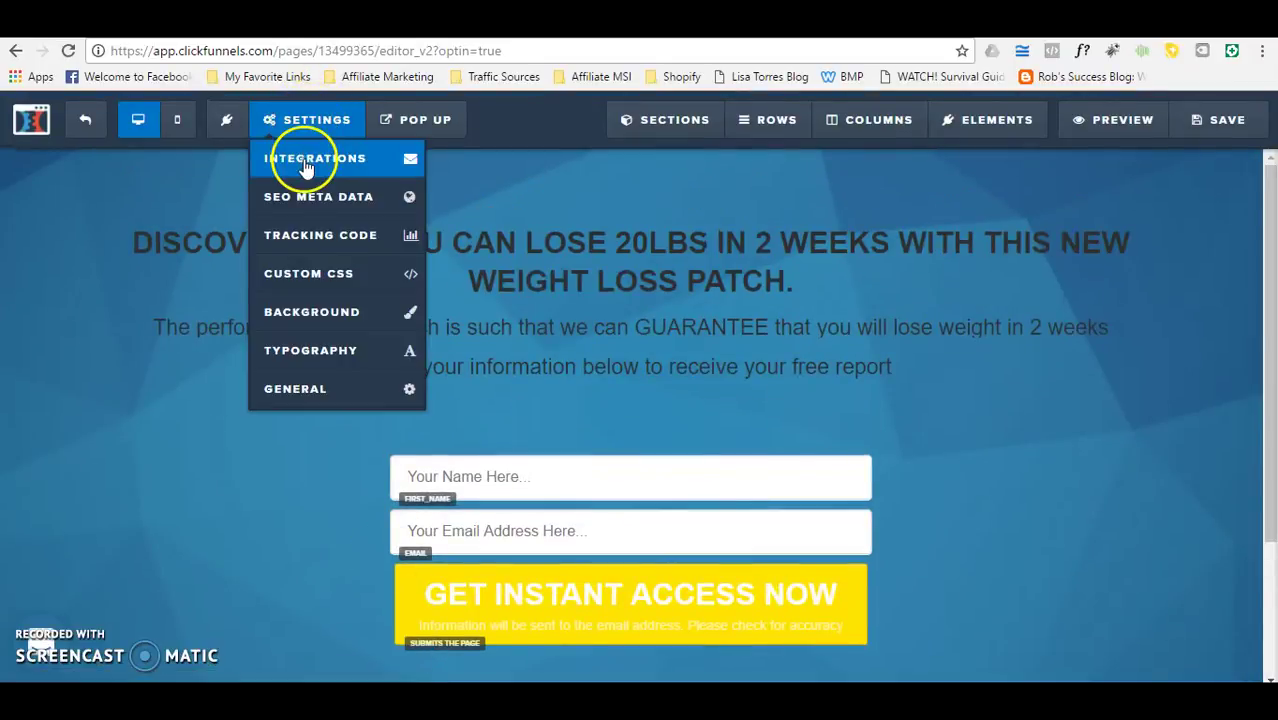
{"action": "left_click", "coordinate": [305, 162]}
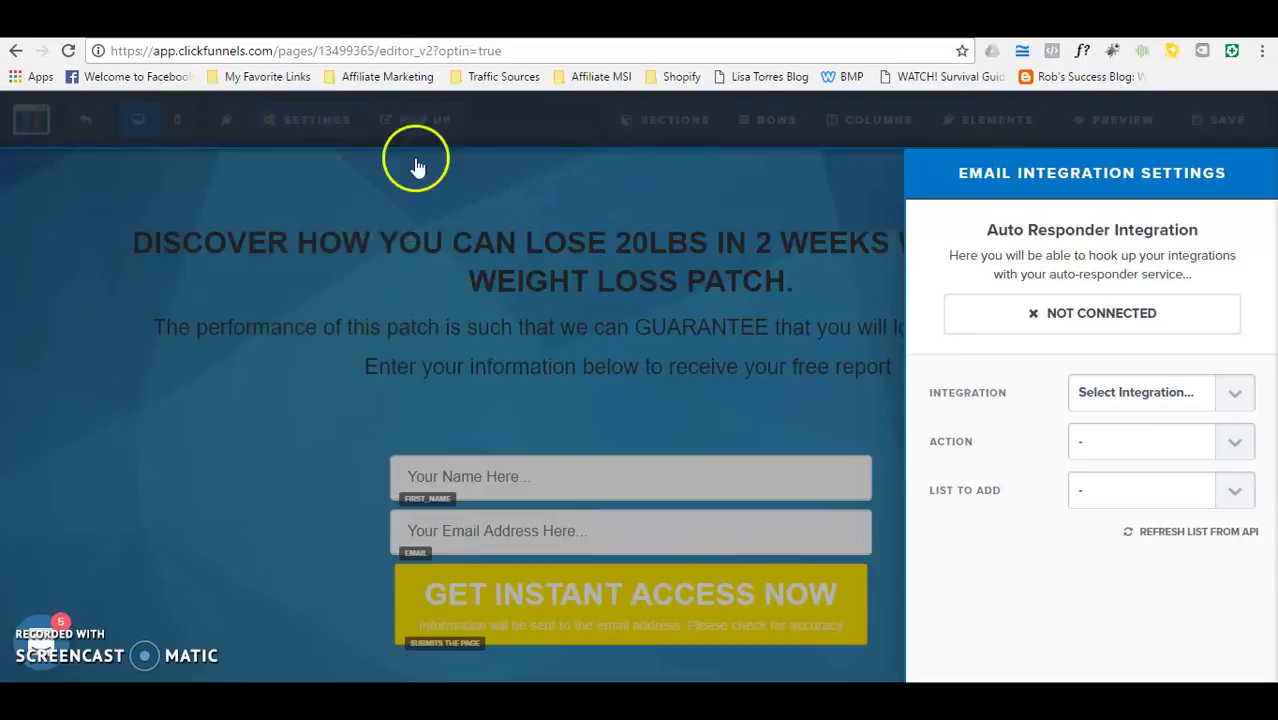
{"action": "left_click", "coordinate": [1228, 393]}
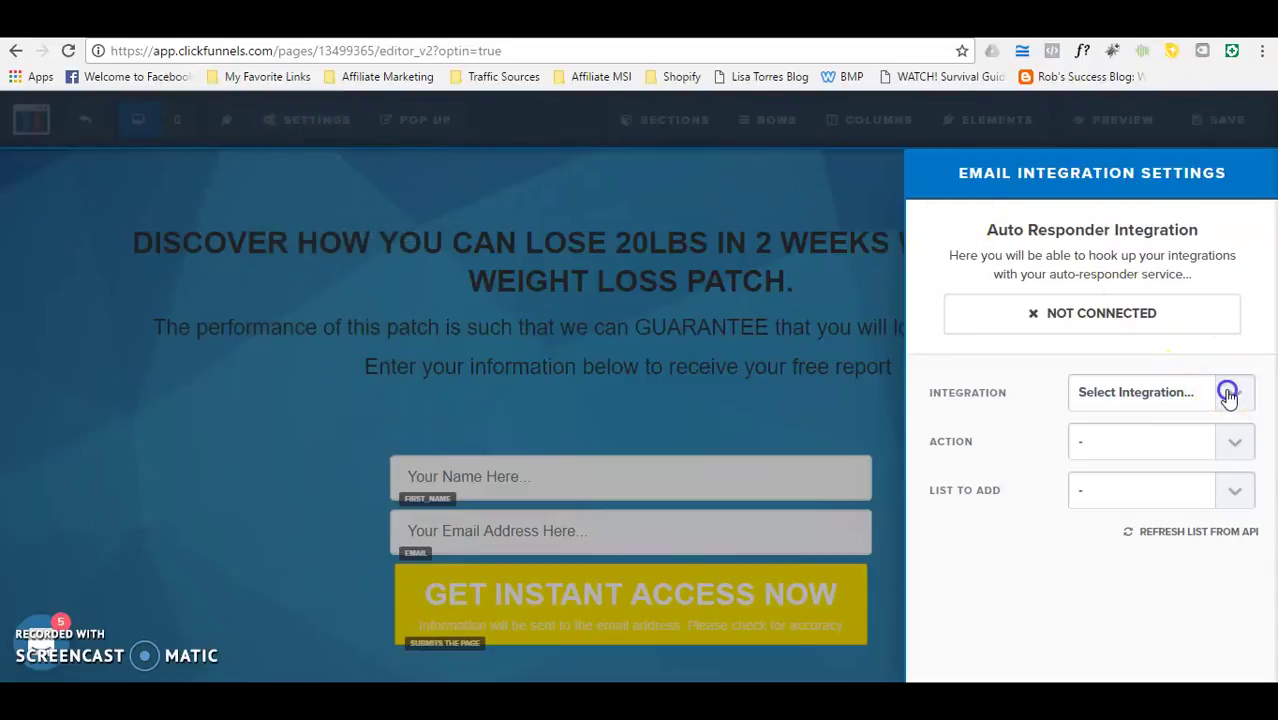
{"action": "left_click", "coordinate": [1107, 477]}
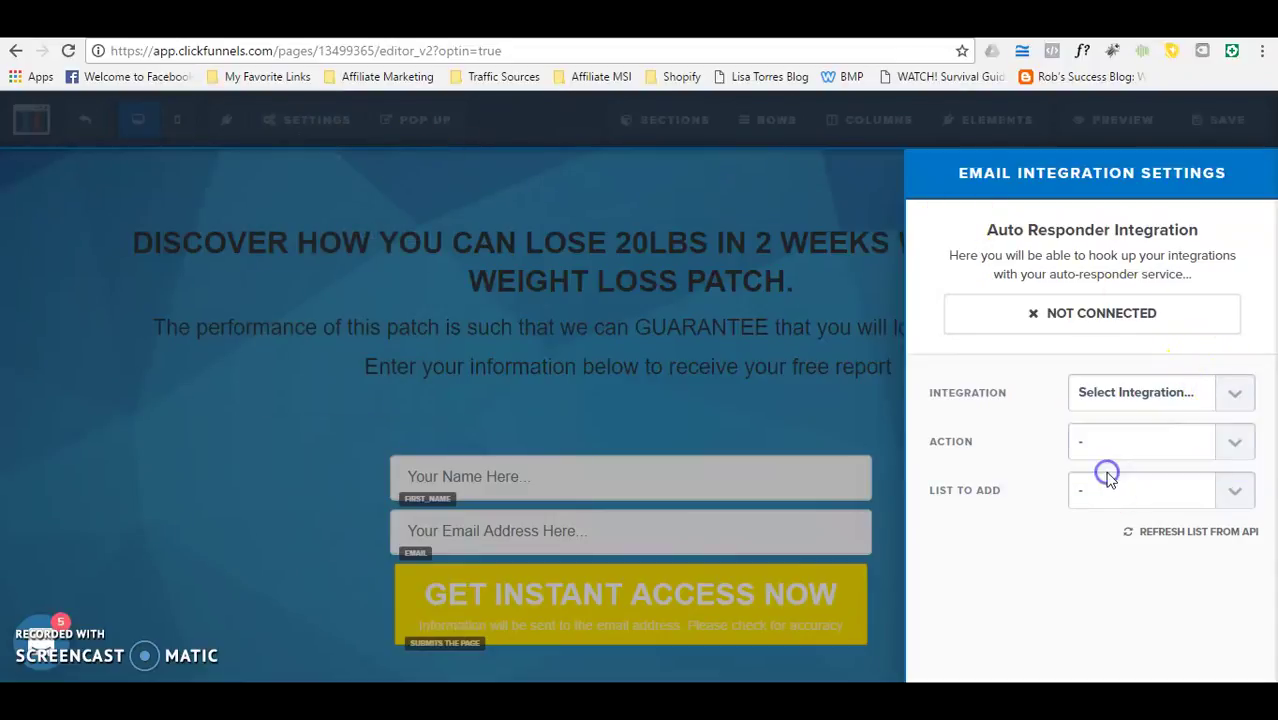
{"action": "left_click", "coordinate": [1235, 443]}
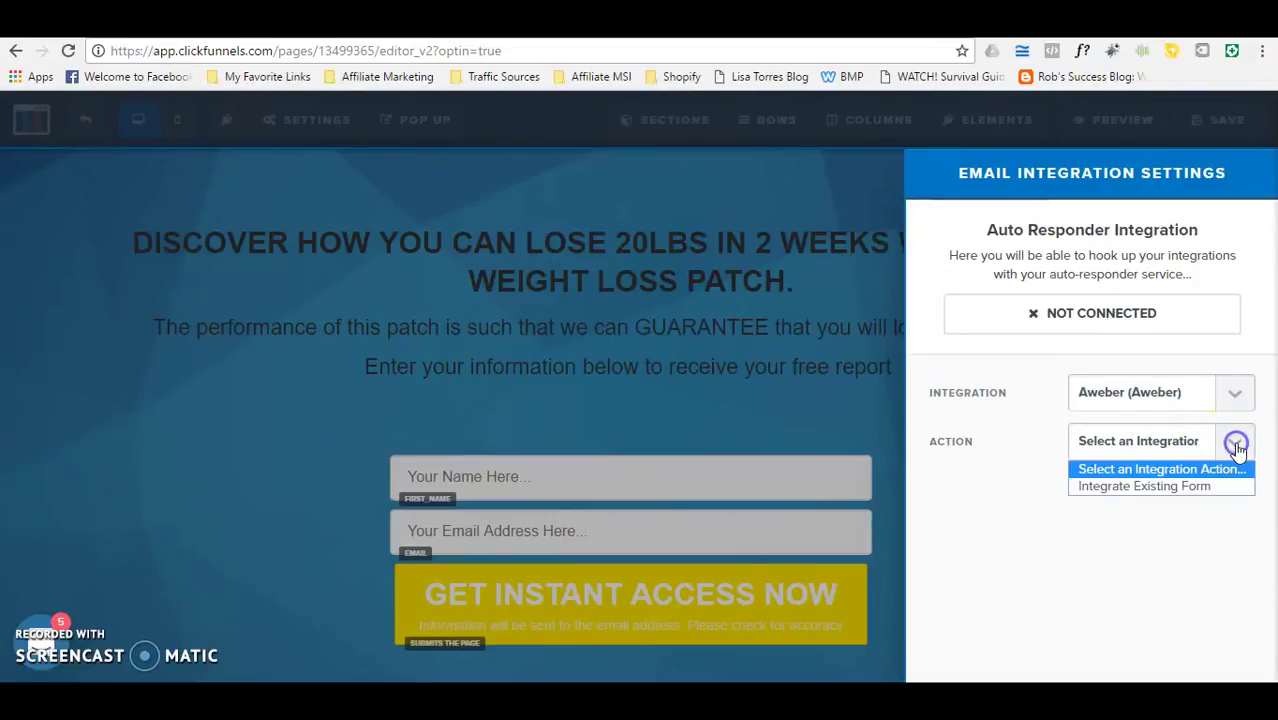
{"action": "left_click", "coordinate": [1137, 487]}
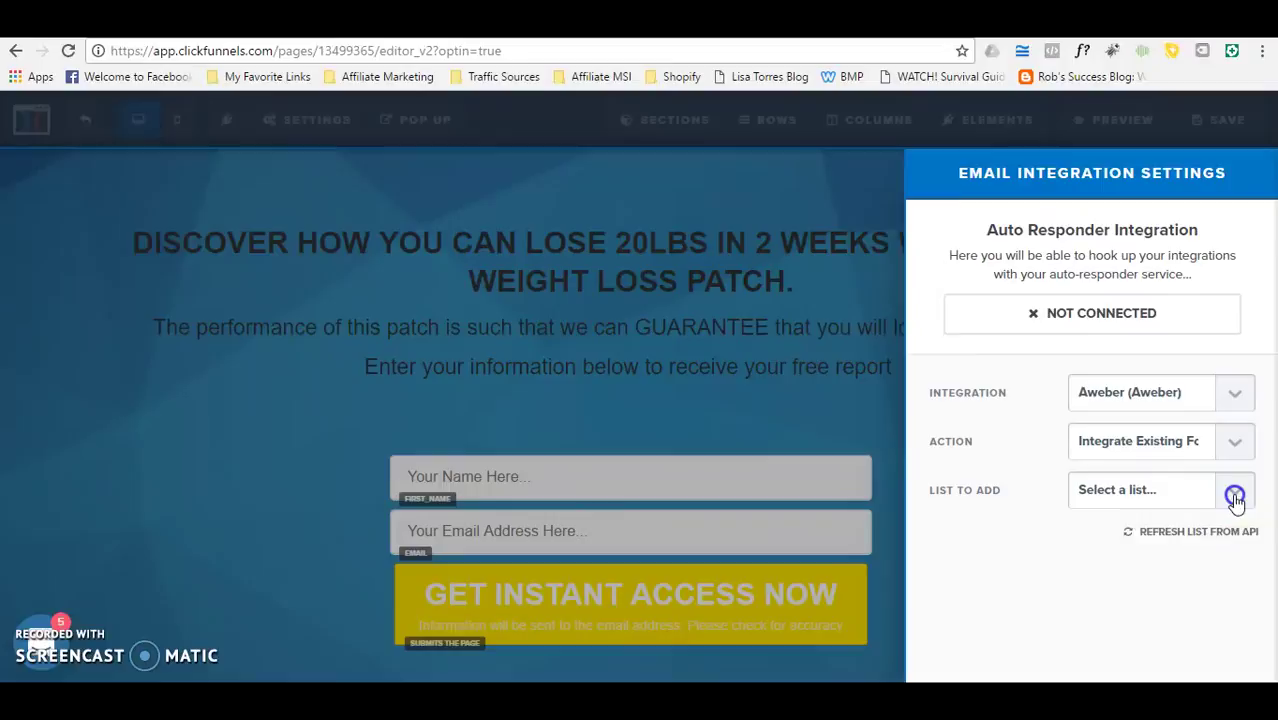
Step: Refresh the AWeber mailing lists, select Demo, and switch to the AWeber tab
{"action": "left_click", "coordinate": [1235, 495]}
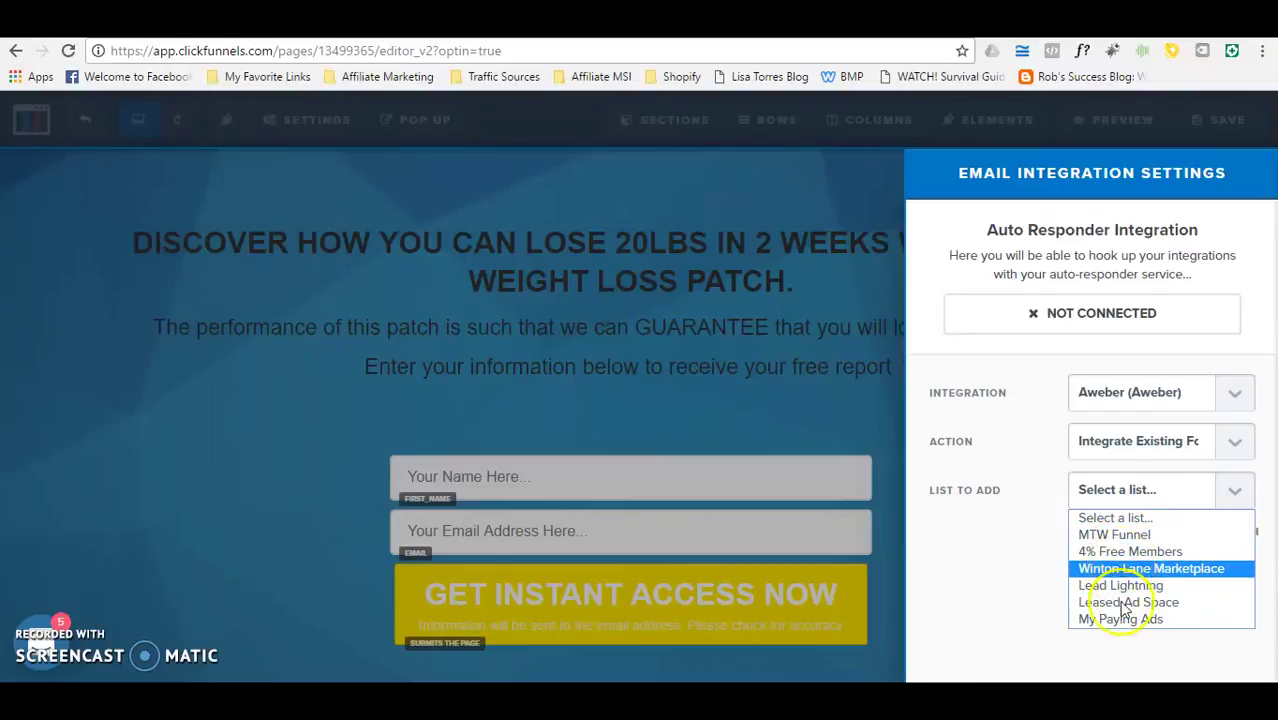
{"action": "left_click", "coordinate": [1004, 593]}
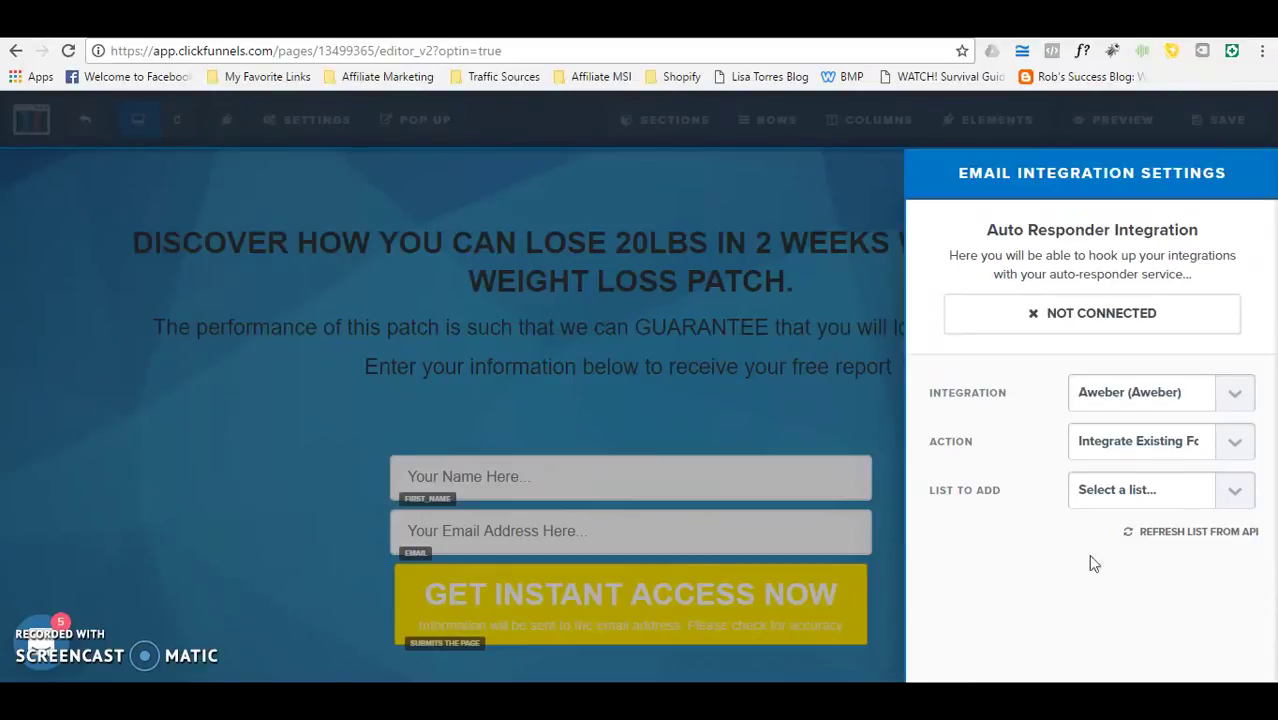
{"action": "left_click", "coordinate": [1216, 533]}
{"action": "left_click", "coordinate": [1234, 490]}
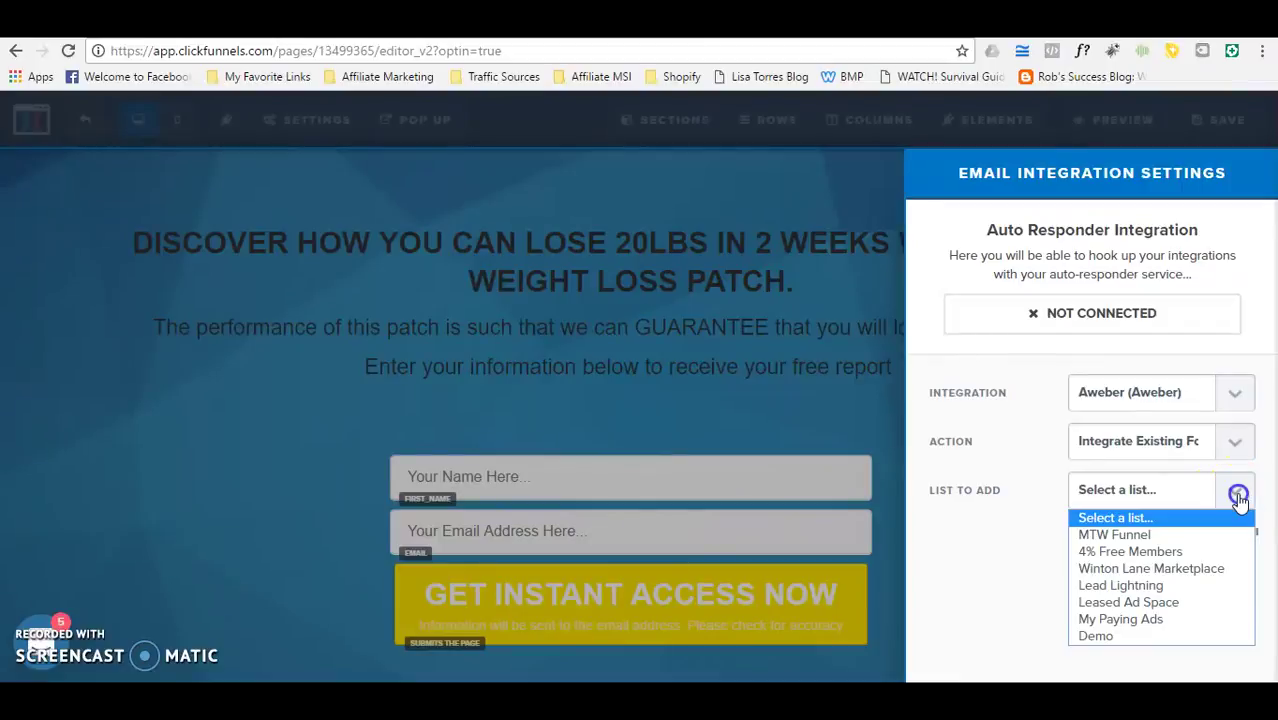
{"action": "left_click", "coordinate": [1097, 638]}
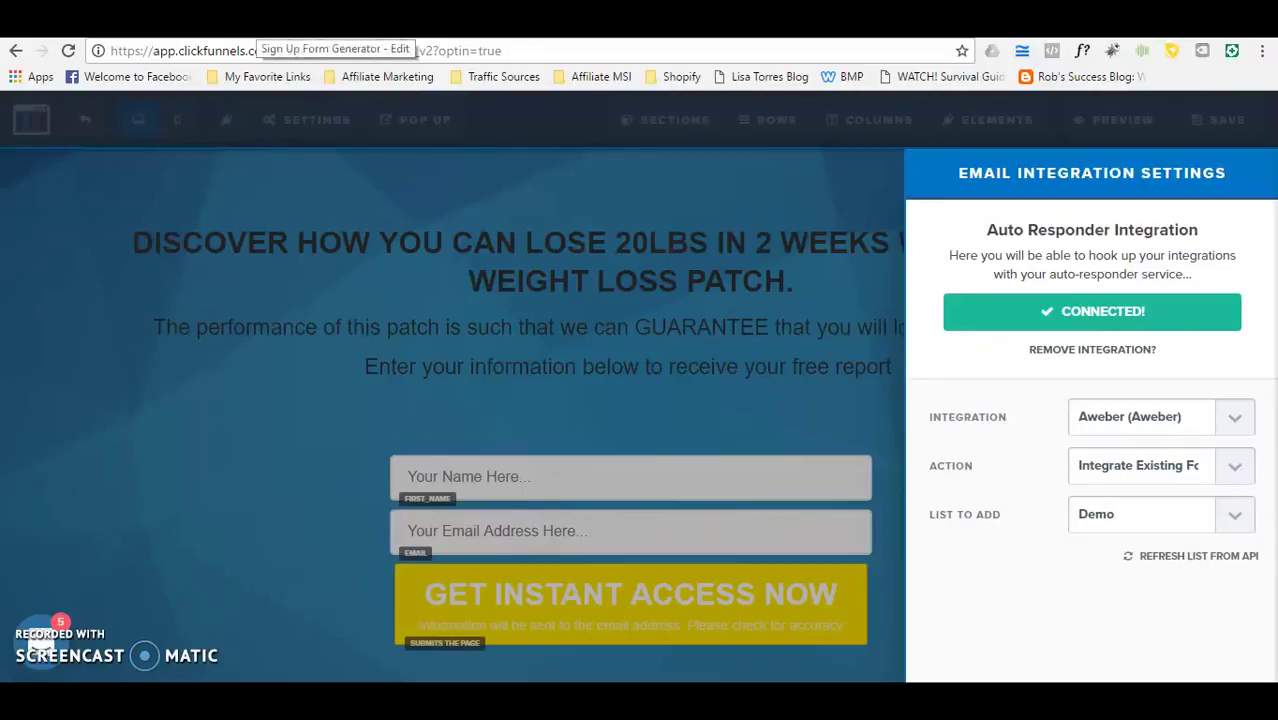
{"action": "left_click", "coordinate": [265, 22]}
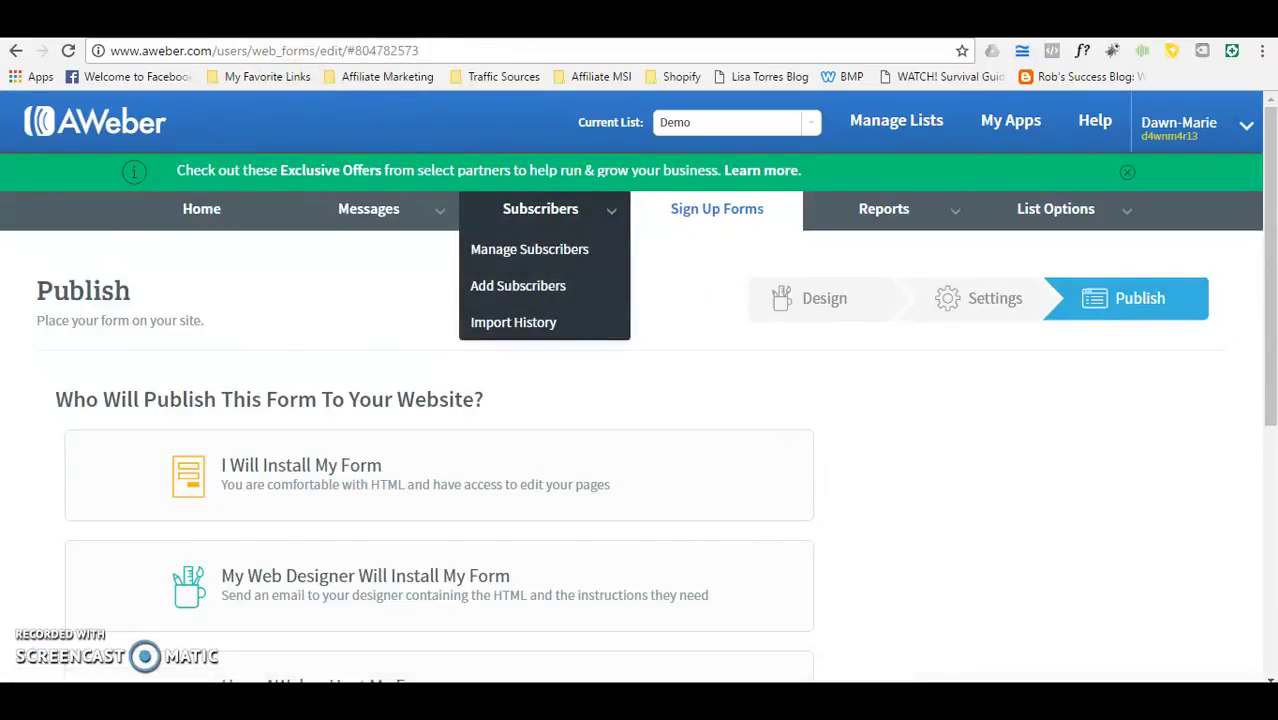
Step: Back in ClickFunnels, close the email integration panel and open General page settings
{"action": "key", "text": "ctrl+Tab"}
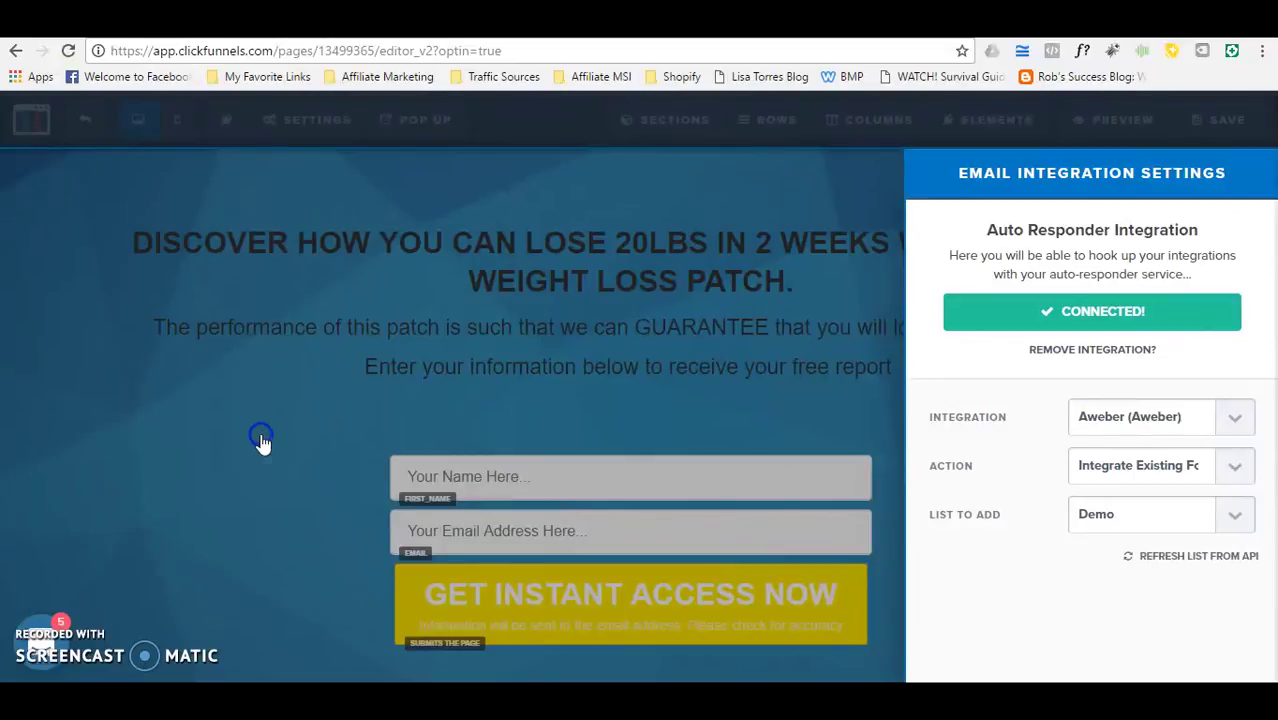
{"action": "left_click", "coordinate": [262, 436]}
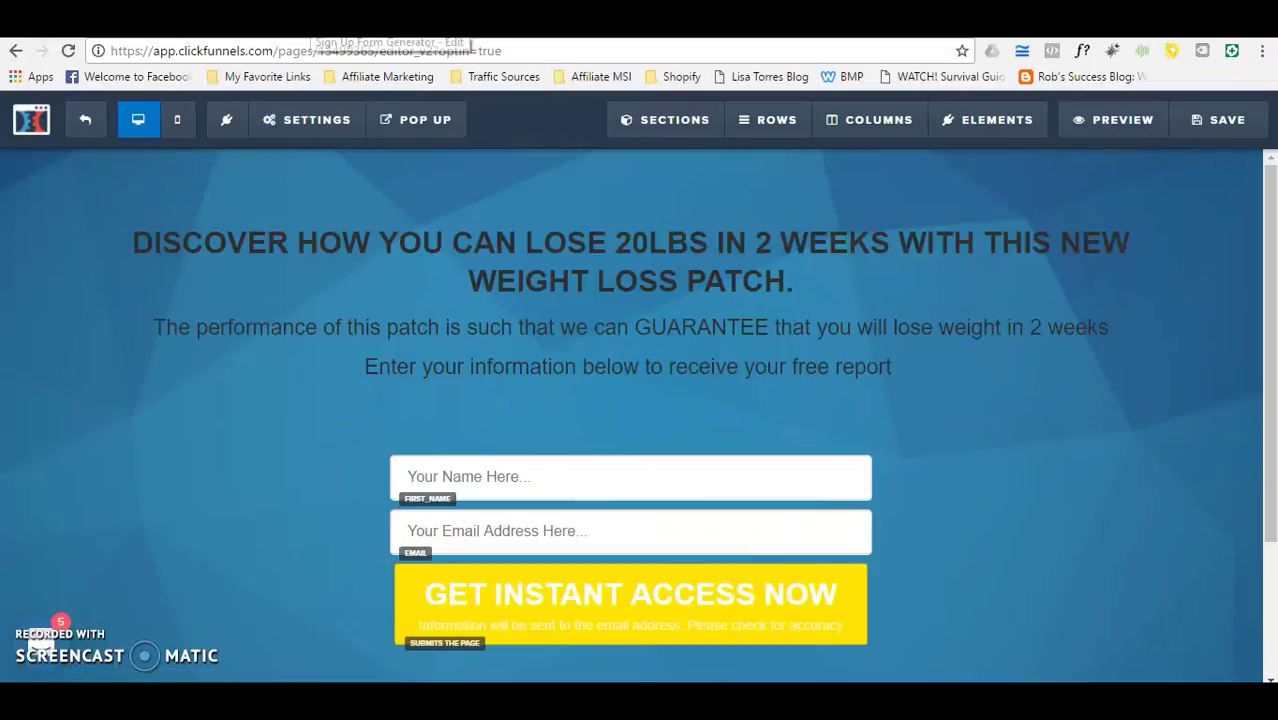
{"action": "left_click", "coordinate": [295, 122]}
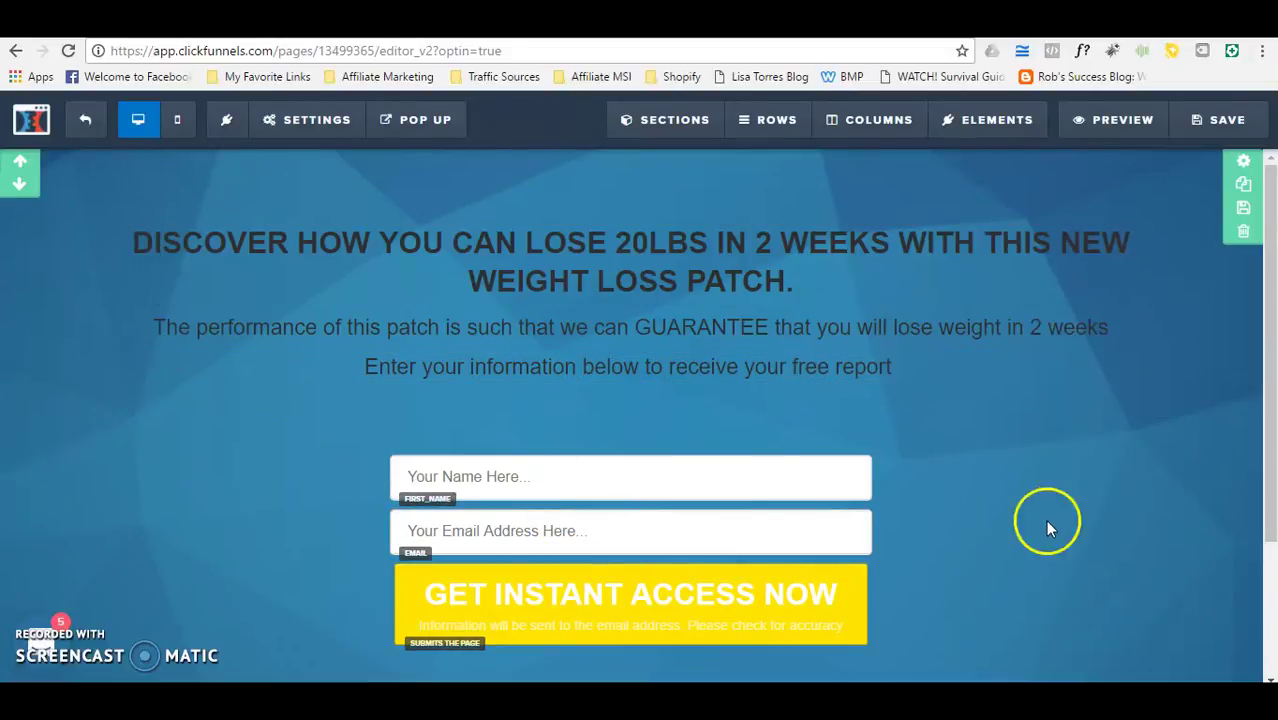
{"action": "mouse_move", "coordinate": [297, 126]}
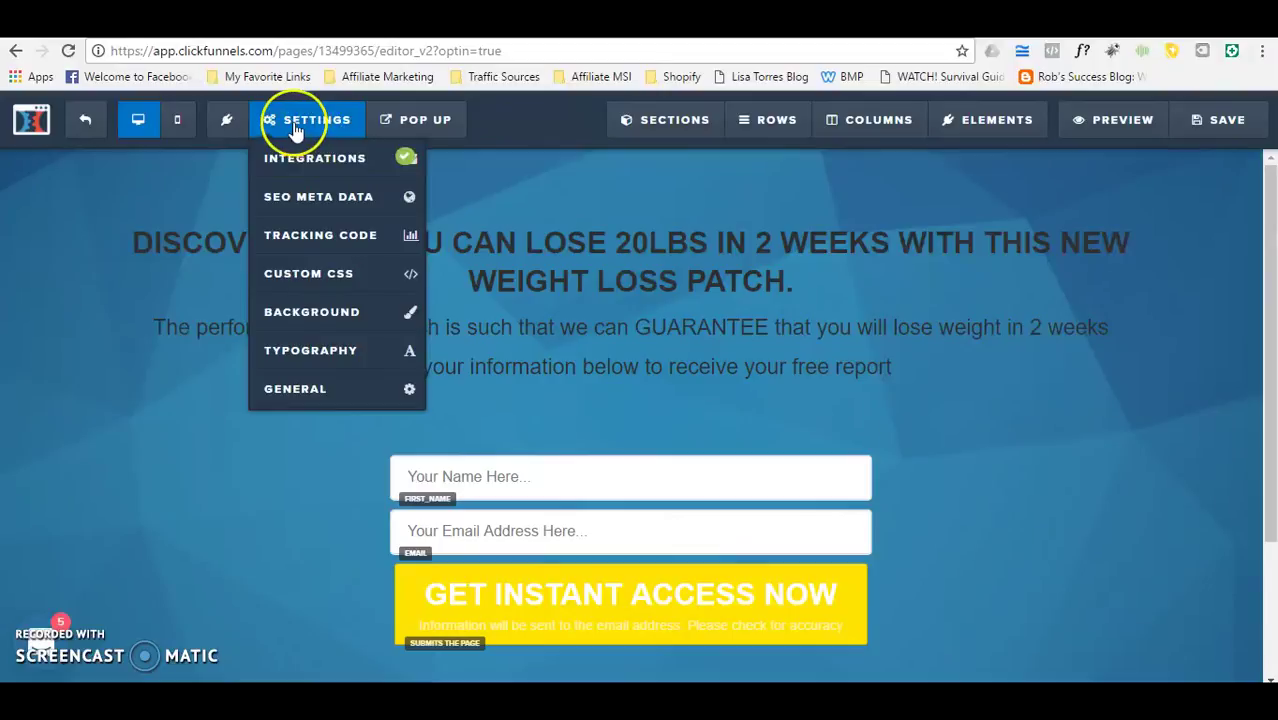
{"action": "left_click", "coordinate": [307, 396]}
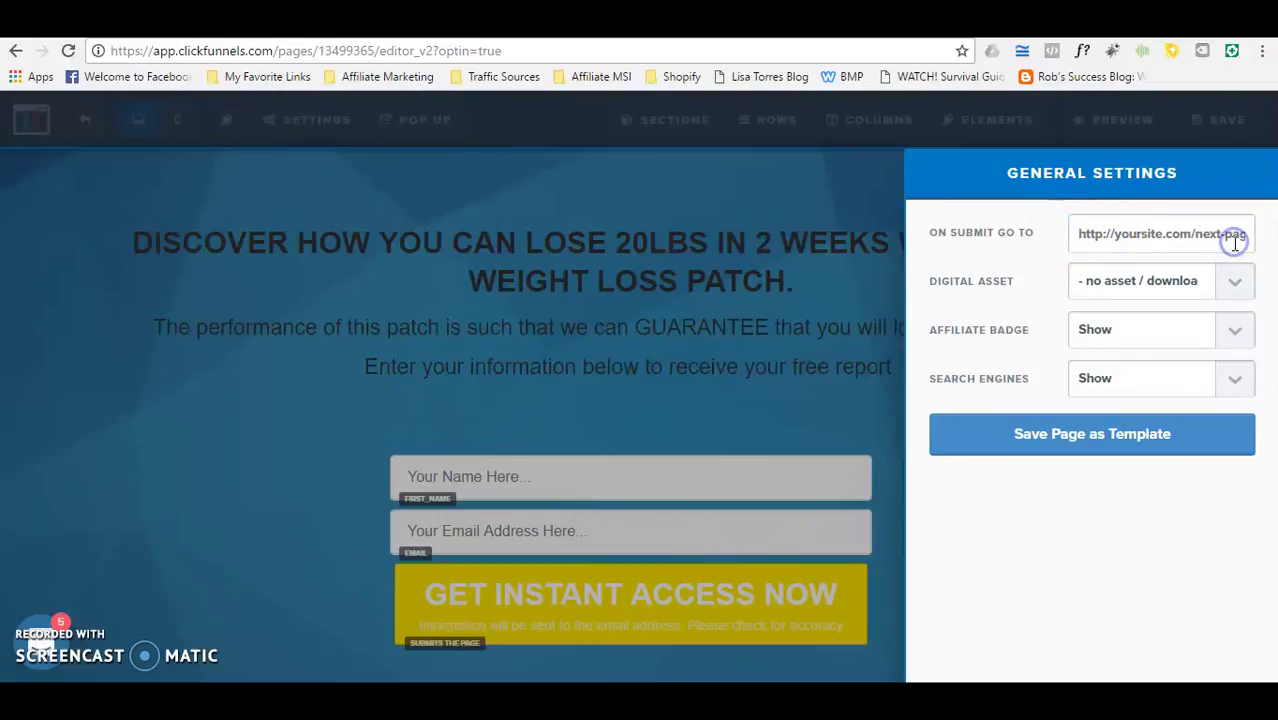
{"action": "type", "text": "www.myitworks.com"}
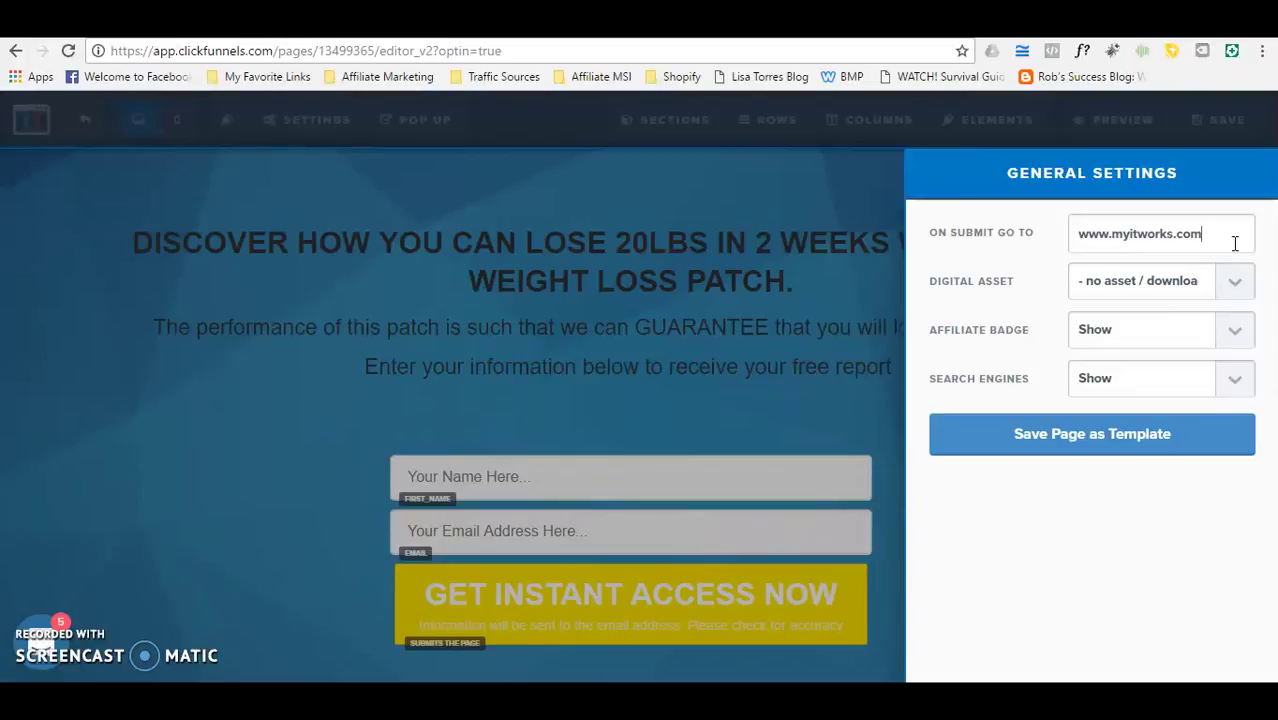
{"action": "left_click", "coordinate": [1075, 242]}
{"action": "left_click", "coordinate": [1147, 232]}
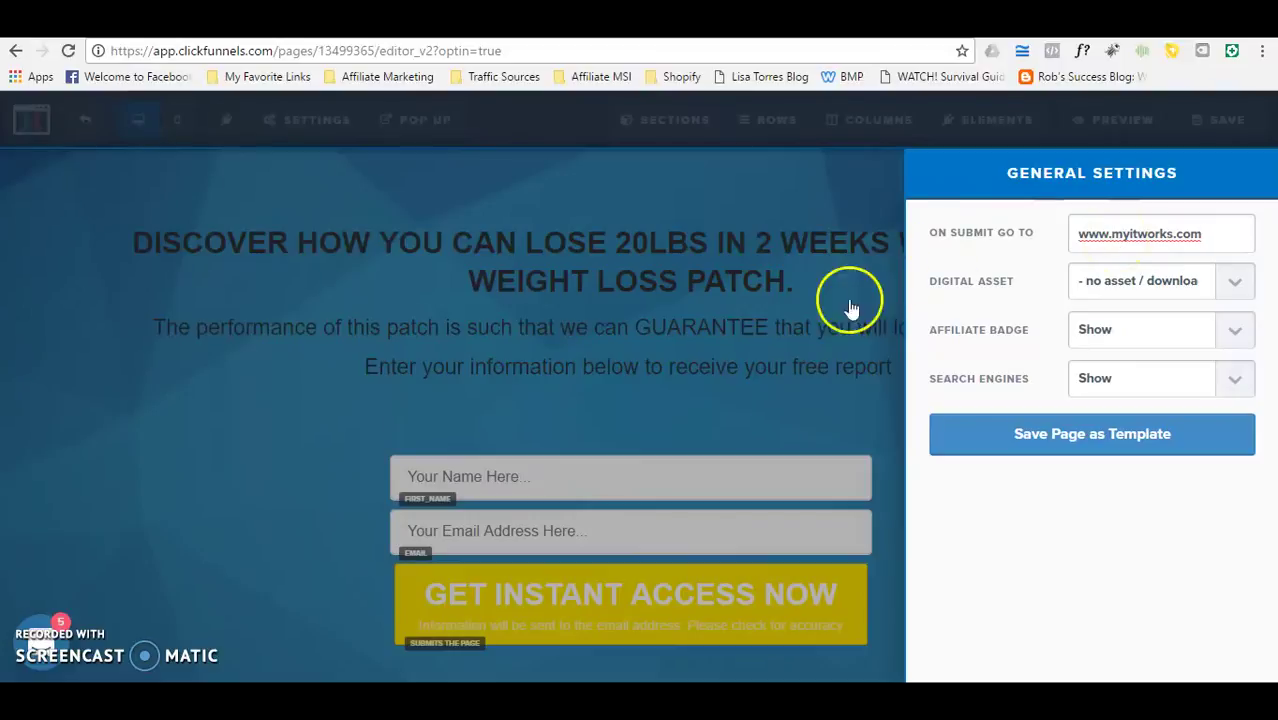
{"action": "left_click", "coordinate": [773, 425]}
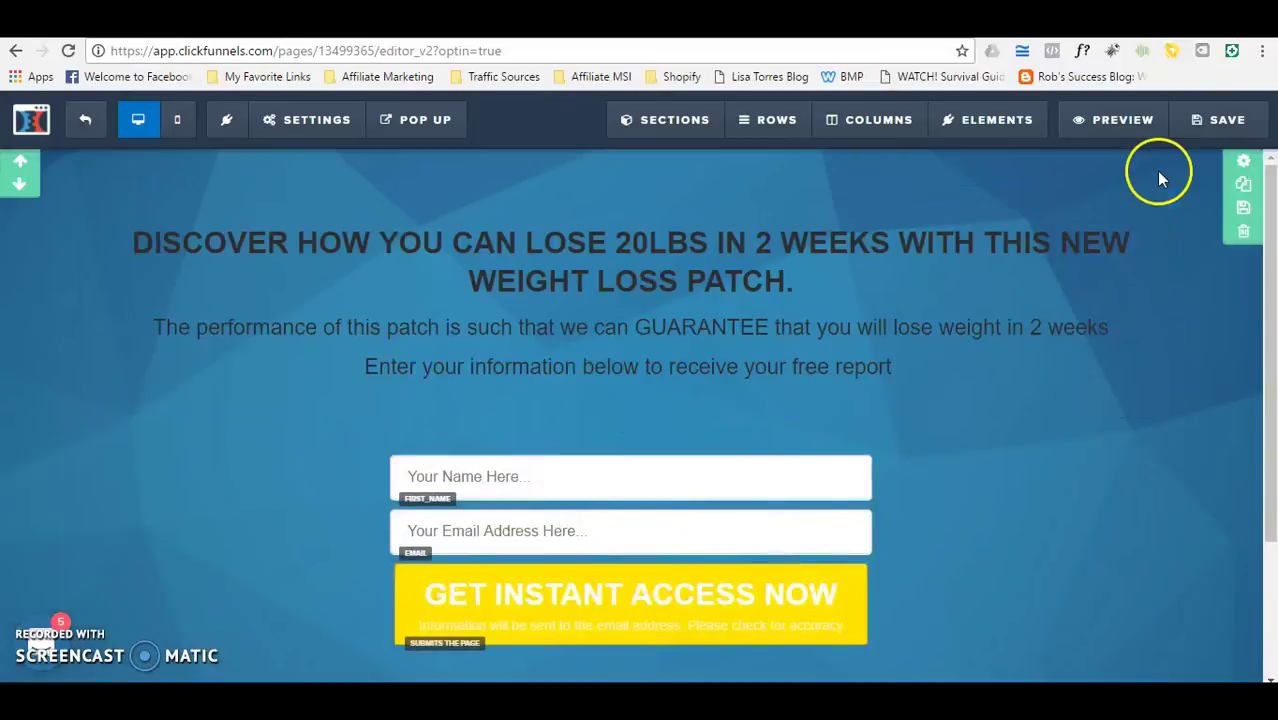
Step: Close the SEO settings panel and save the opt-in page with its new redirect
{"action": "left_click", "coordinate": [1222, 123]}
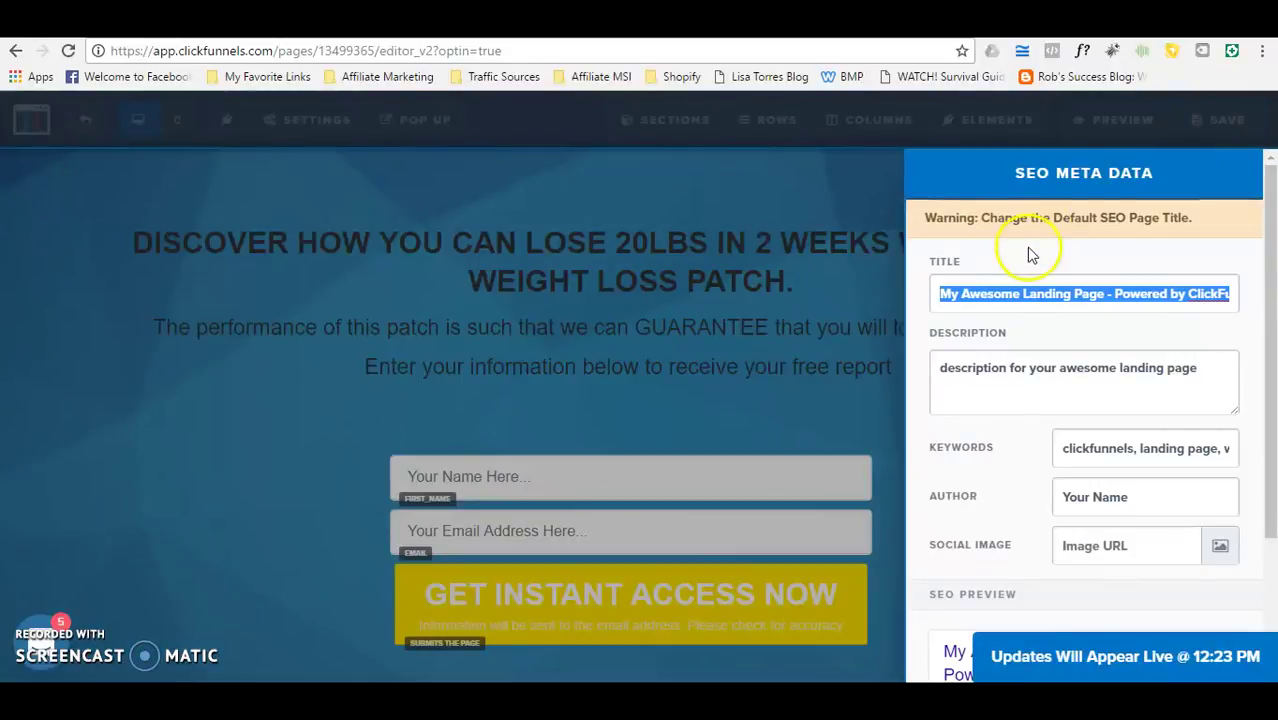
{"action": "left_click", "coordinate": [820, 403]}
{"action": "left_click", "coordinate": [1213, 130]}
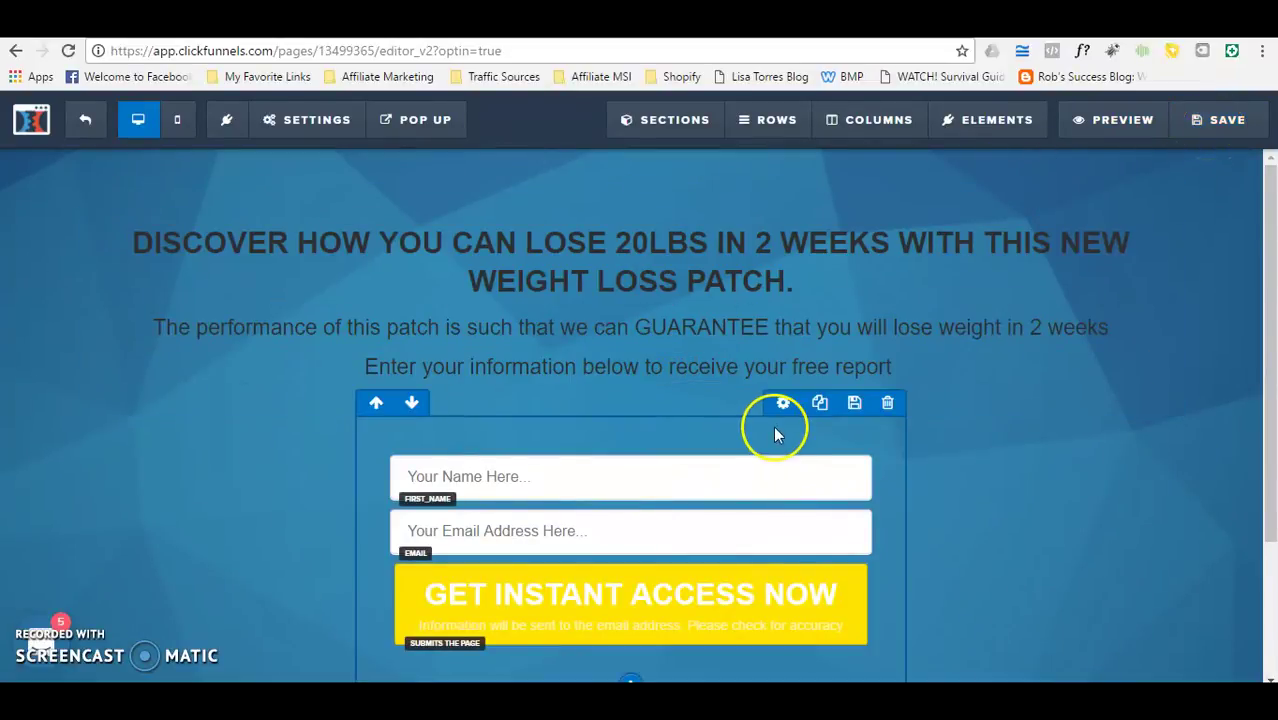
{"action": "left_click_drag", "start_coordinate": [1271, 330], "coordinate": [1255, 289]}
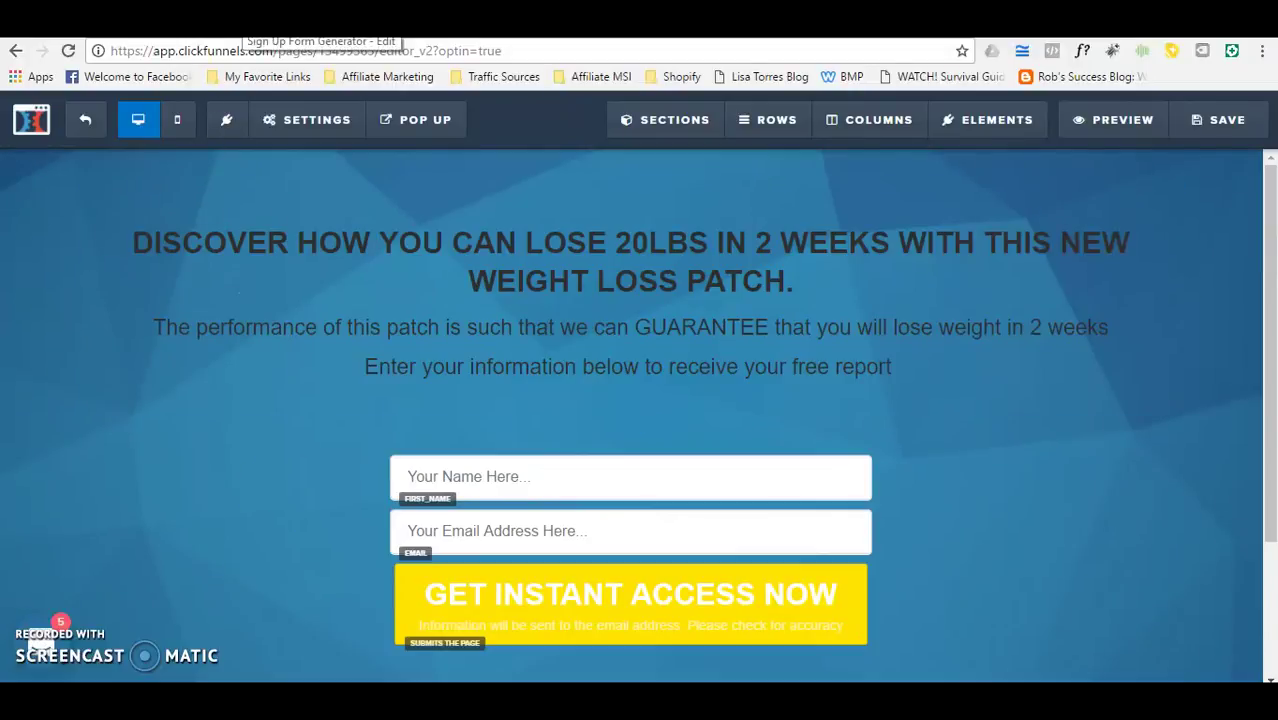
{"action": "left_click", "coordinate": [271, 120]}
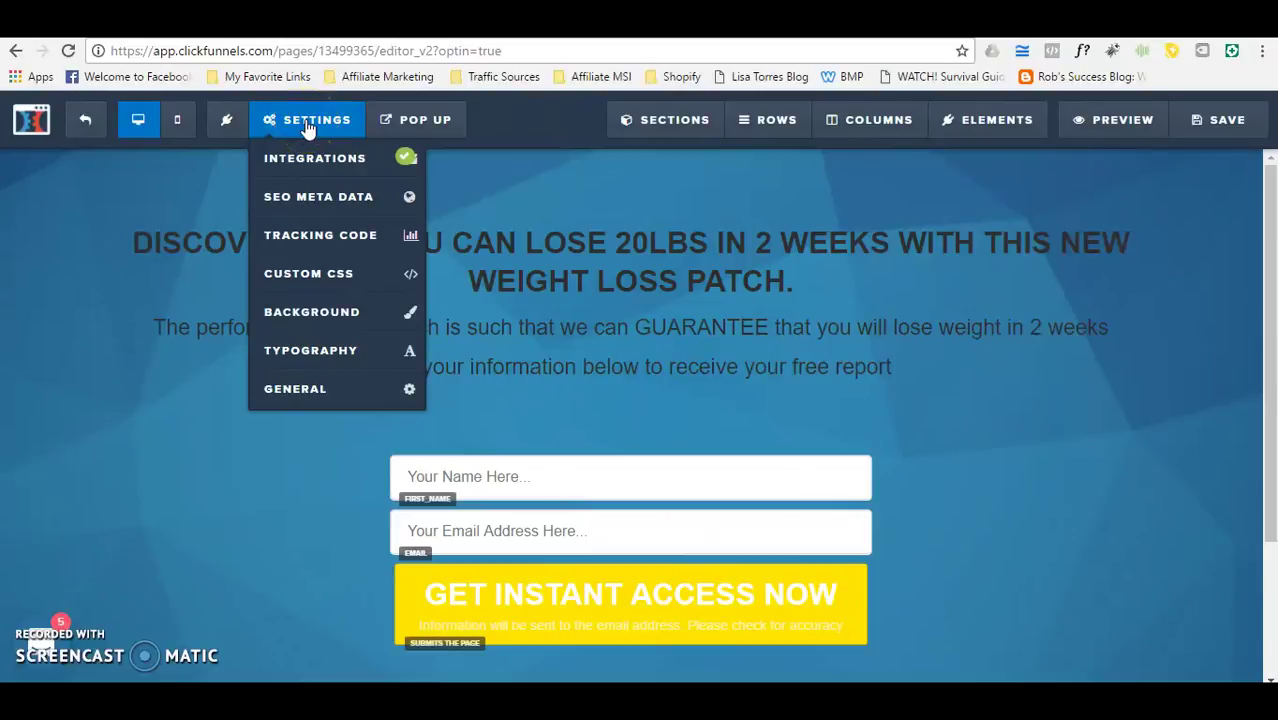
Step: In SEO Meta Data, replace the page title with 'Lose Weight Now'
{"action": "left_click", "coordinate": [318, 197]}
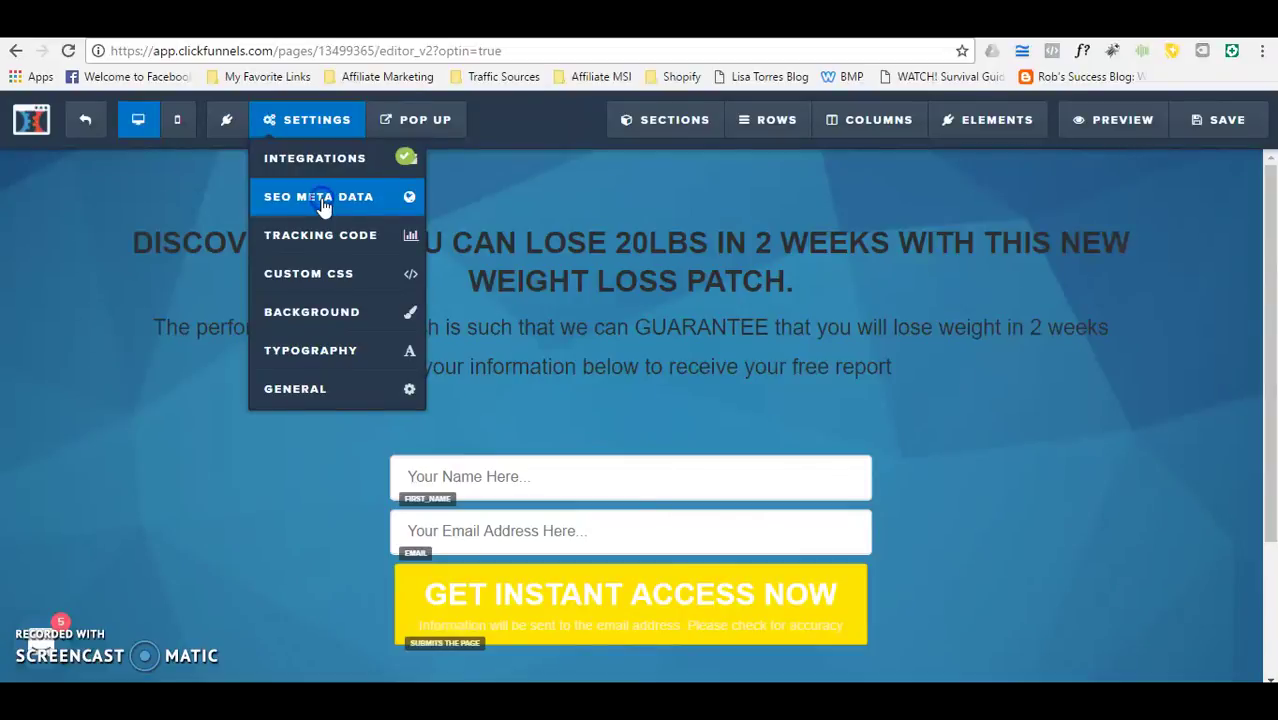
{"action": "left_click", "coordinate": [320, 200]}
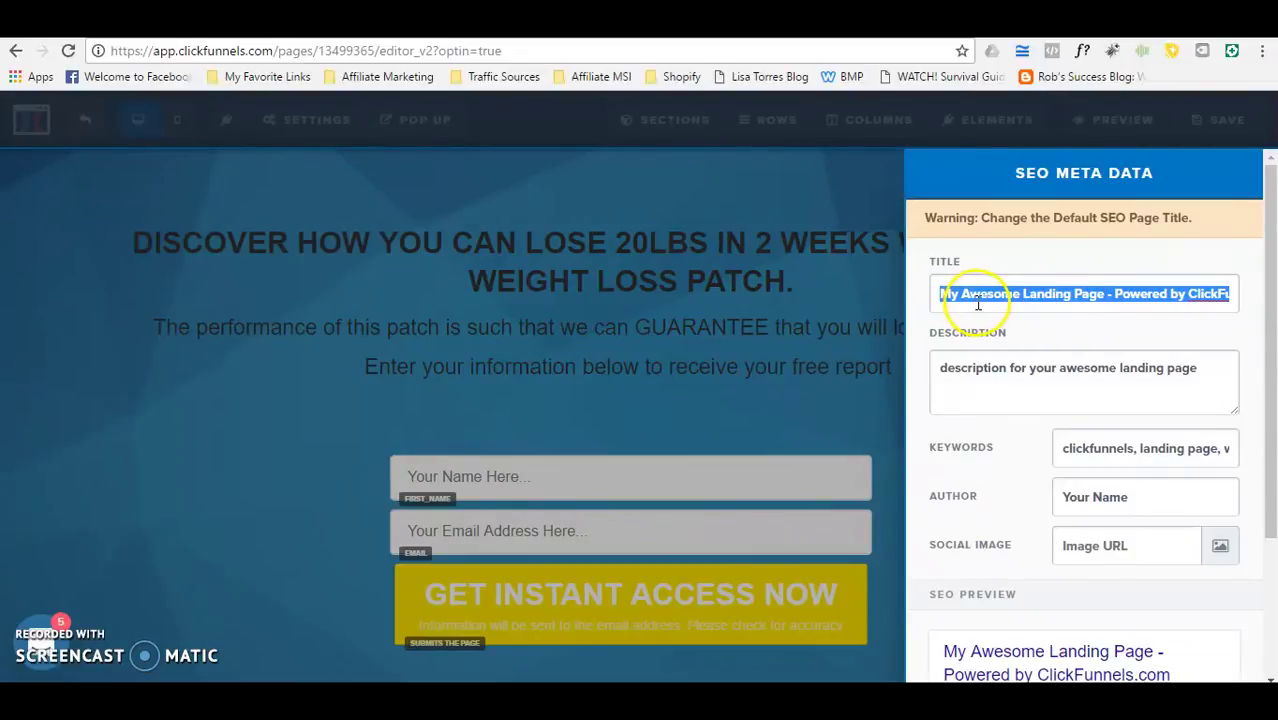
{"action": "left_click", "coordinate": [136, 47]}
{"action": "type", "text": "My Awesome Landing Page - Powered by ClickFunnels.com"}
{"action": "key", "text": "Escape"}
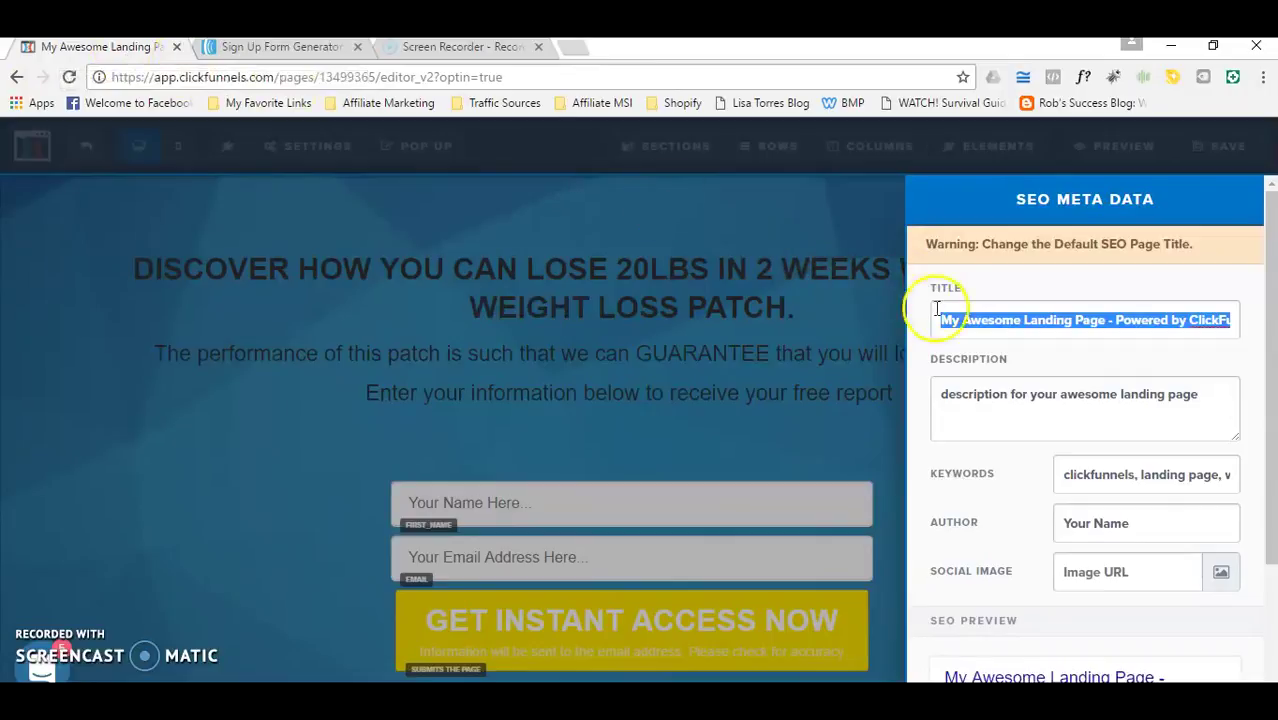
{"action": "type", "text": "Wei"}
{"action": "key", "text": "BackSpace"}
{"action": "type", "text": "eight"}
{"action": "key", "text": "BackSpace"}
{"action": "key", "text": "BackSpace"}
{"action": "type", "text": "Lose Weight Now"}
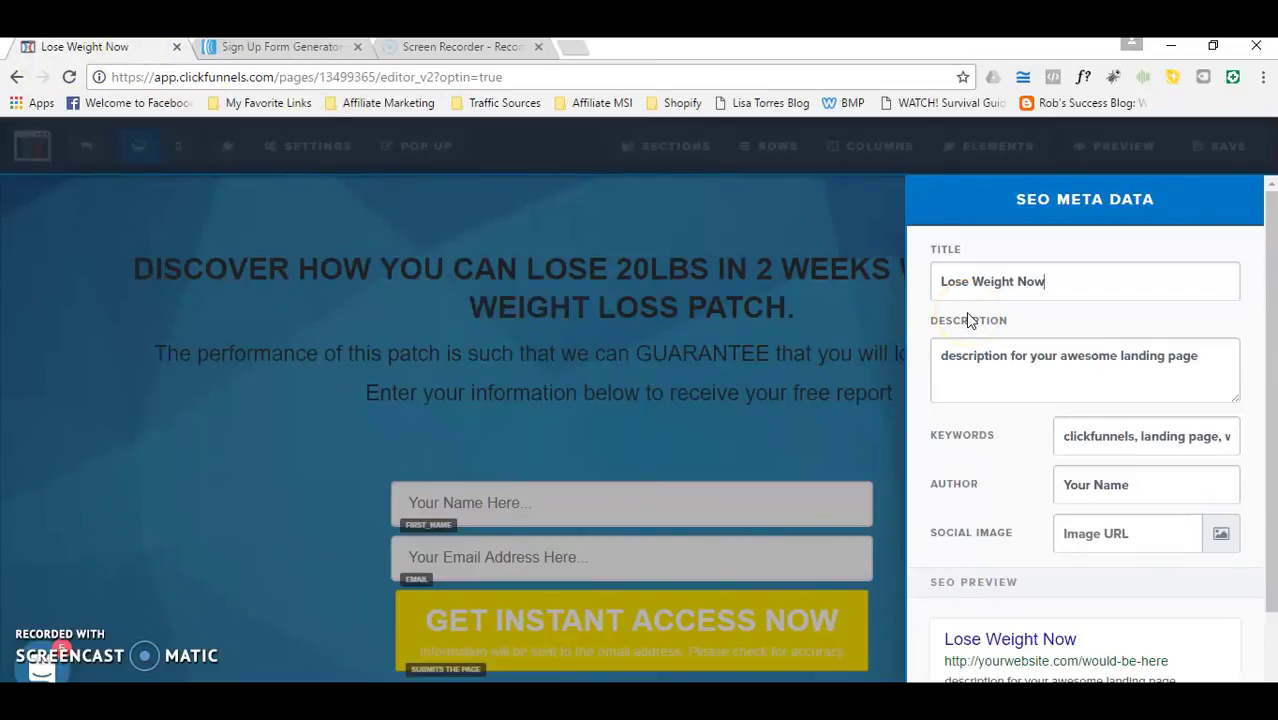
Step: Set the SEO description to 'Lose weight now', close the panel and save the page
{"action": "left_click", "coordinate": [1040, 282]}
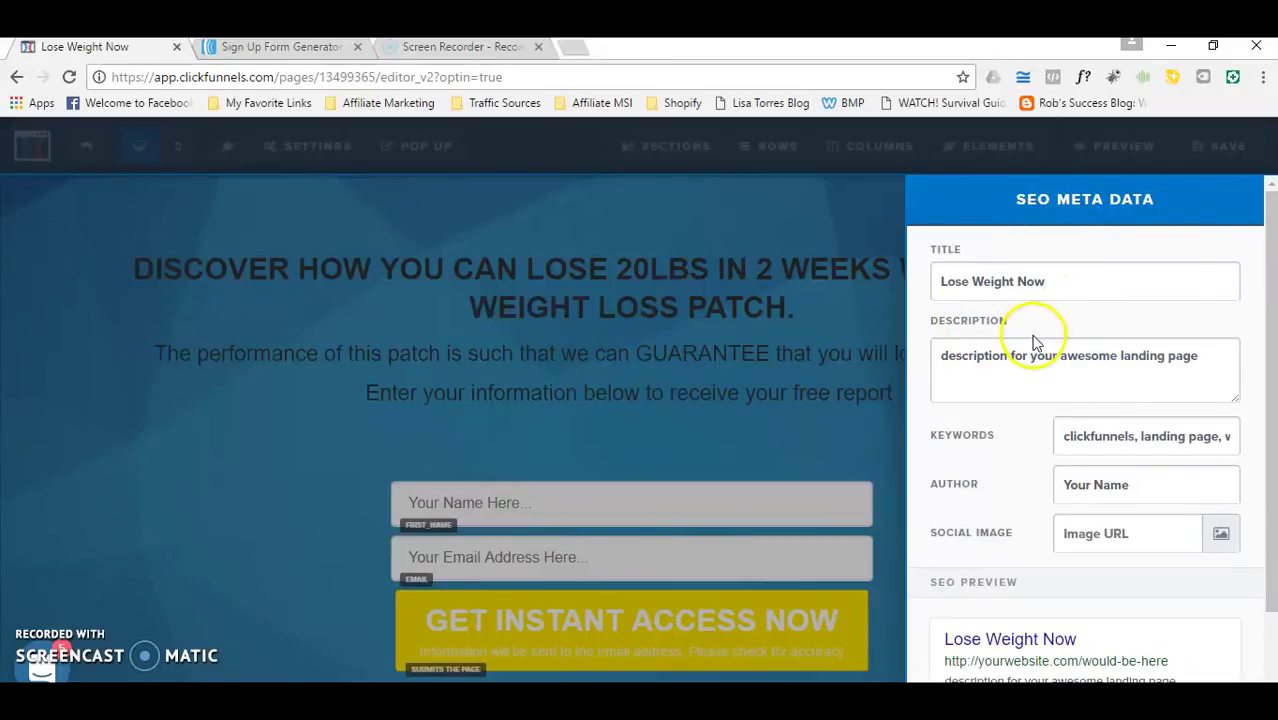
{"action": "left_click_drag", "start_coordinate": [1202, 357], "coordinate": [922, 357]}
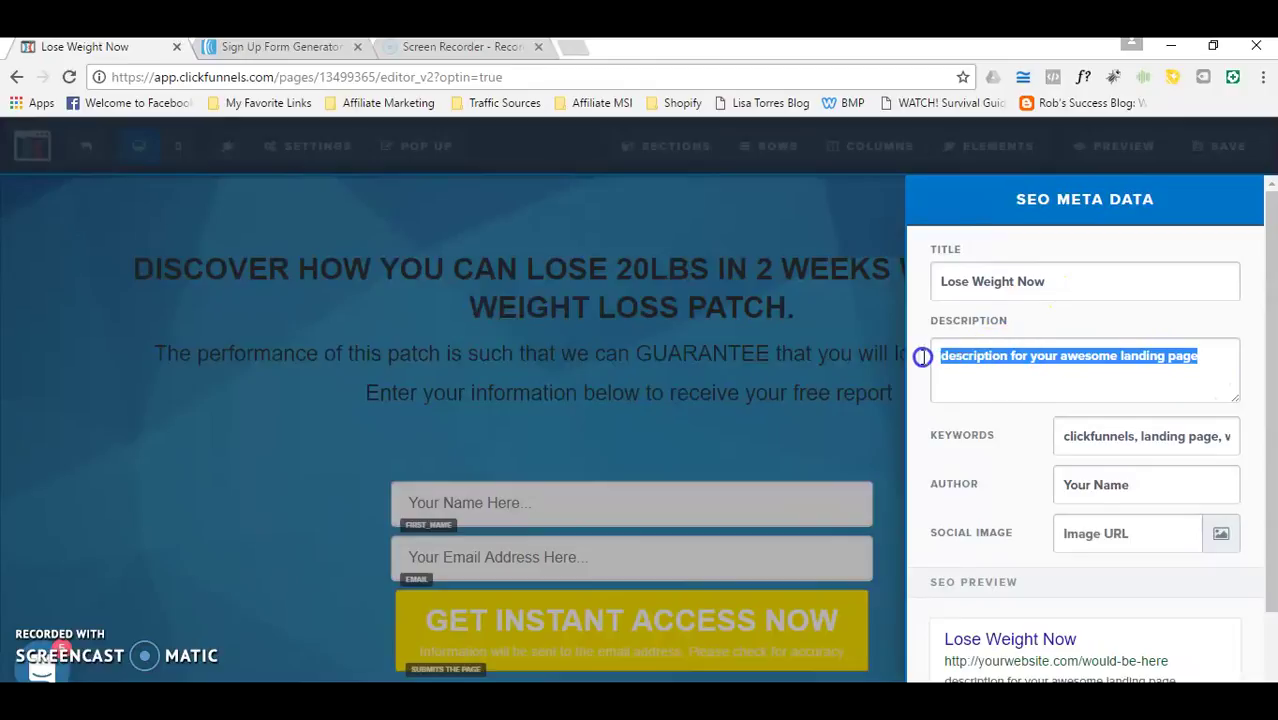
{"action": "type", "text": "Lose wig"}
{"action": "key", "text": "BackSpace"}
{"action": "key", "text": "BackSpace"}
{"action": "type", "text": "eight now"}
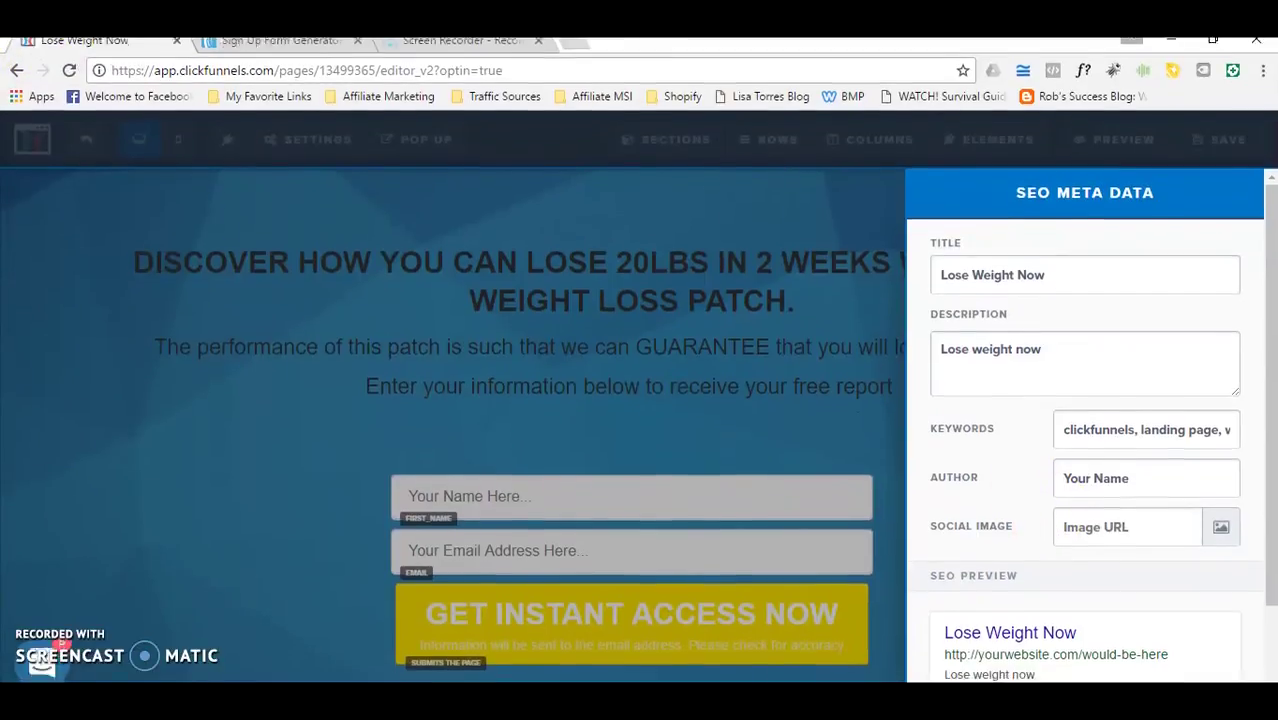
{"action": "left_click", "coordinate": [826, 183]}
{"action": "left_click", "coordinate": [1229, 119]}
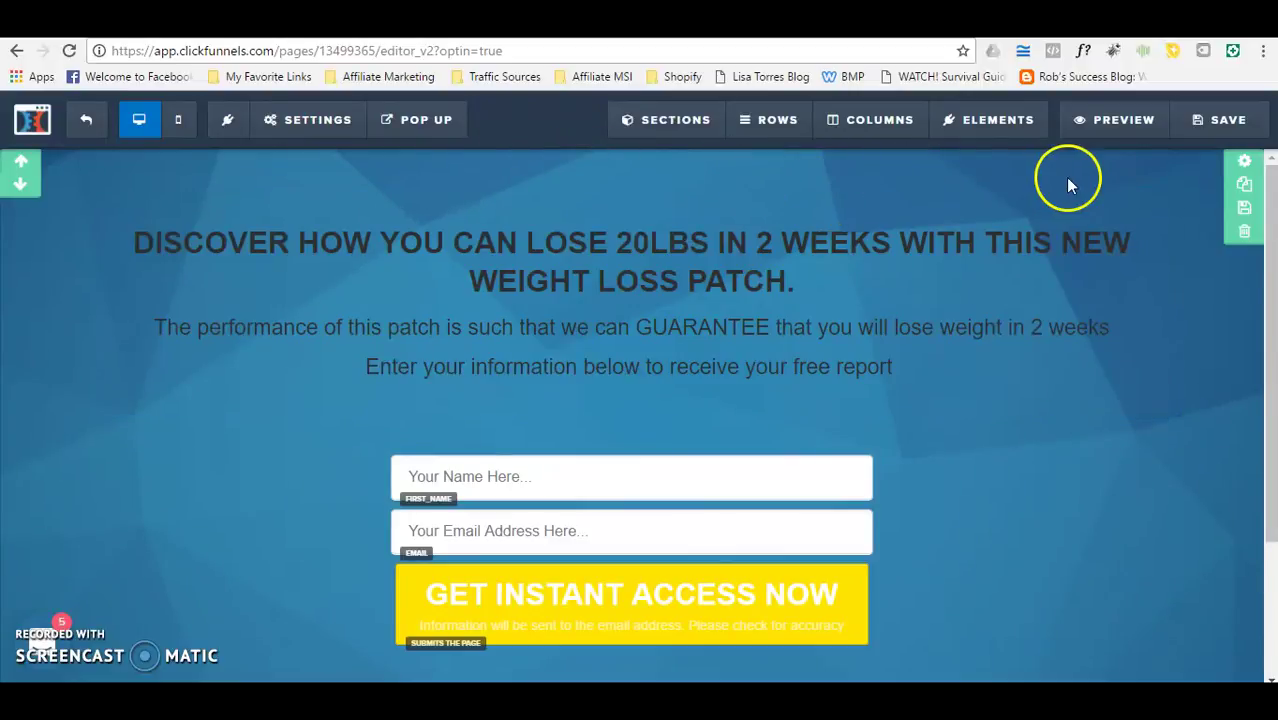
{"action": "left_click", "coordinate": [1106, 130]}
Step: Submit a test name and e-mail on an incognito preview, then return to the editor
{"action": "right_click", "coordinate": [1106, 133]}
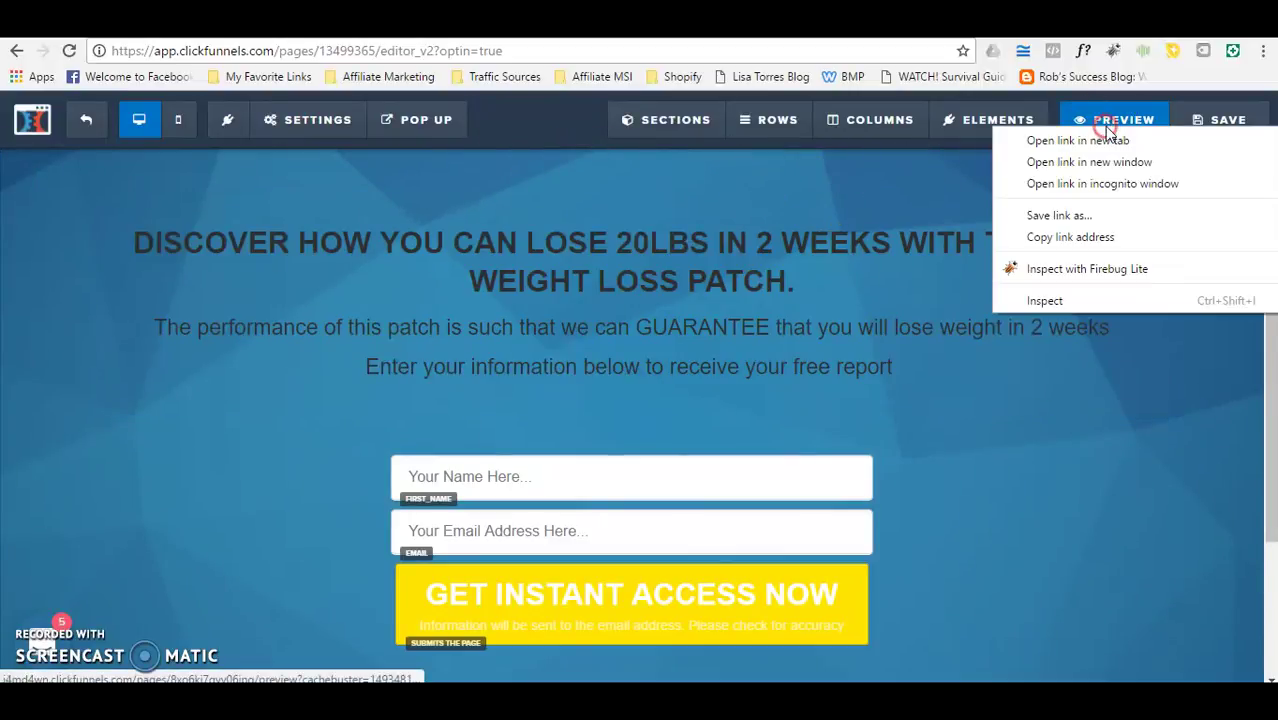
{"action": "left_click", "coordinate": [1106, 186]}
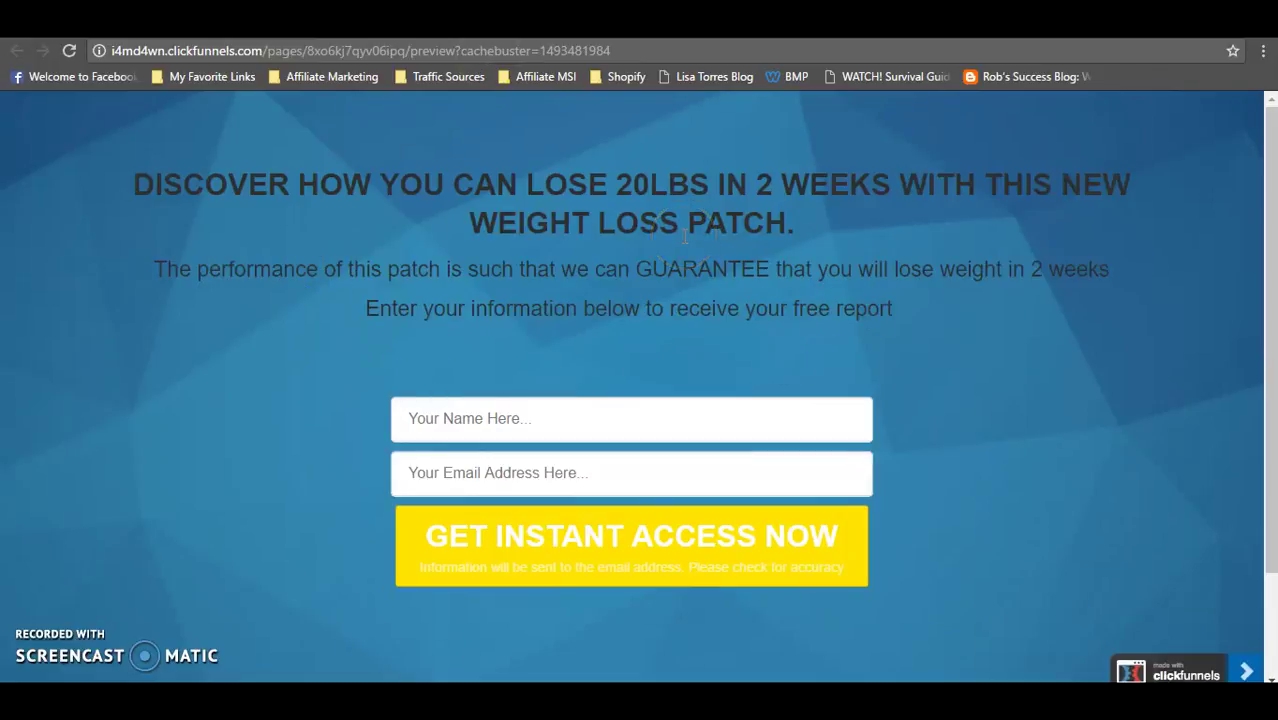
{"action": "left_click", "coordinate": [530, 431]}
{"action": "type", "text": "dawn"}
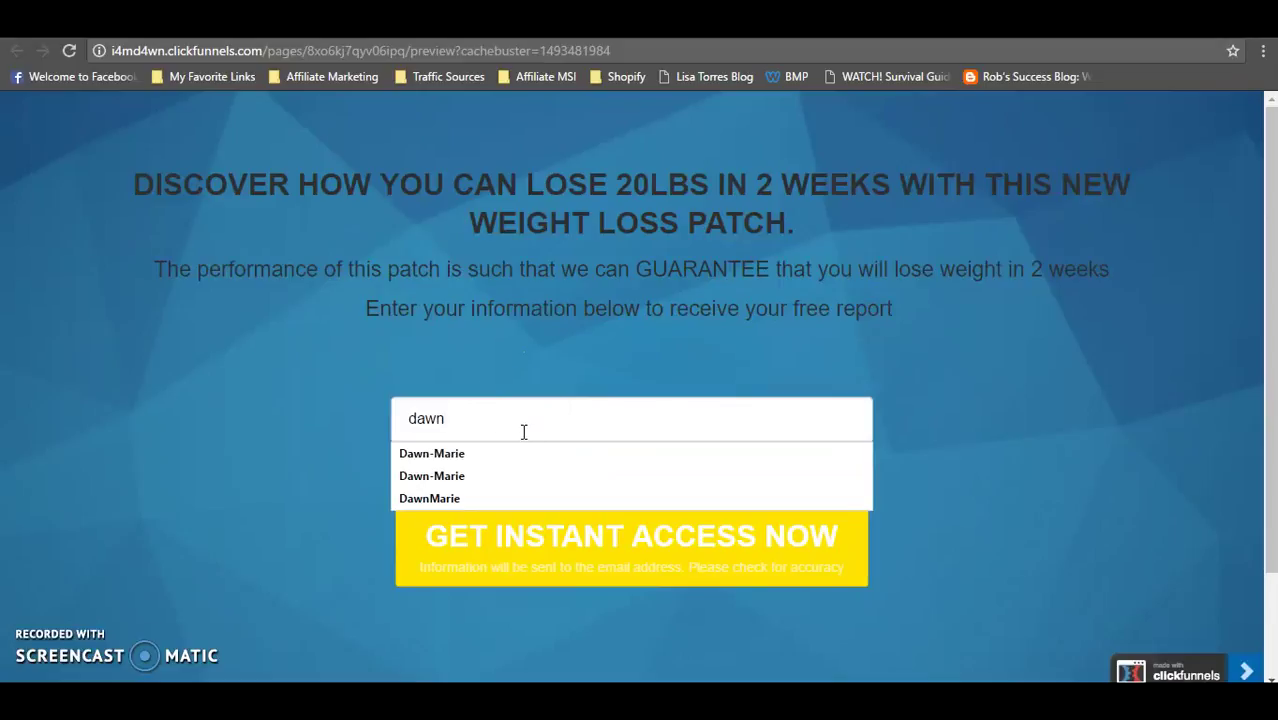
{"action": "left_click", "coordinate": [505, 348]}
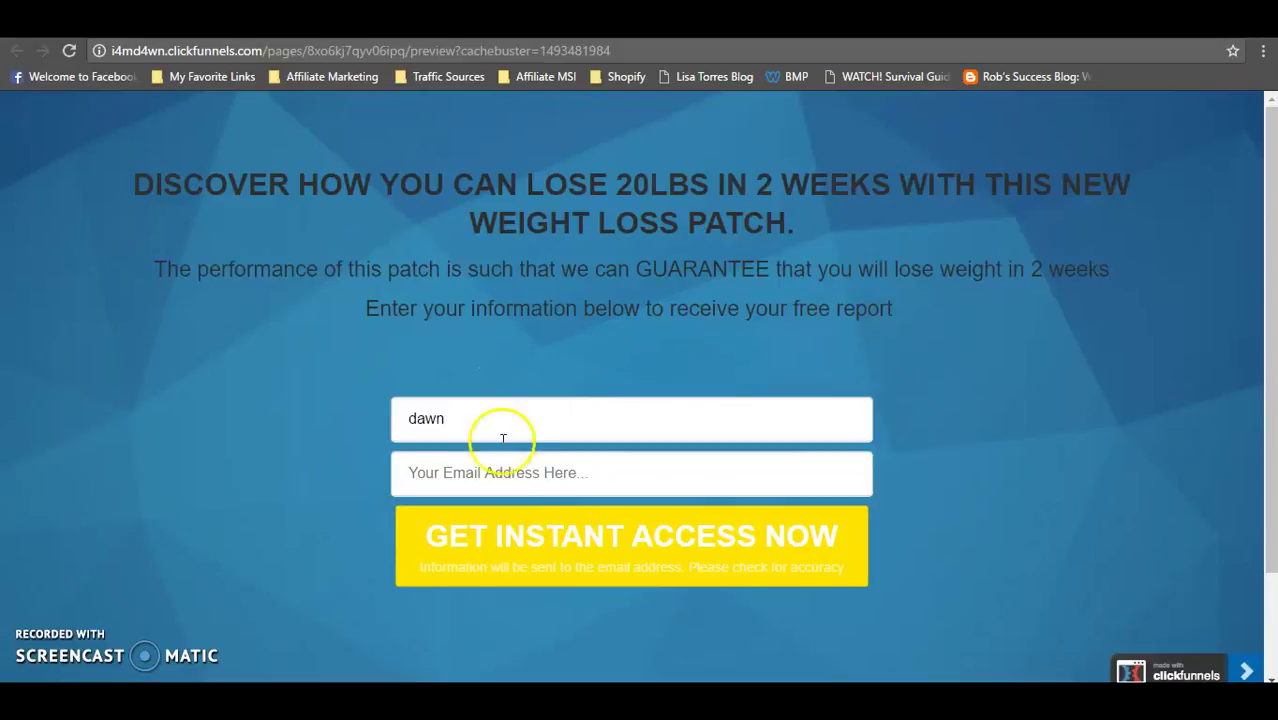
{"action": "left_click", "coordinate": [504, 473]}
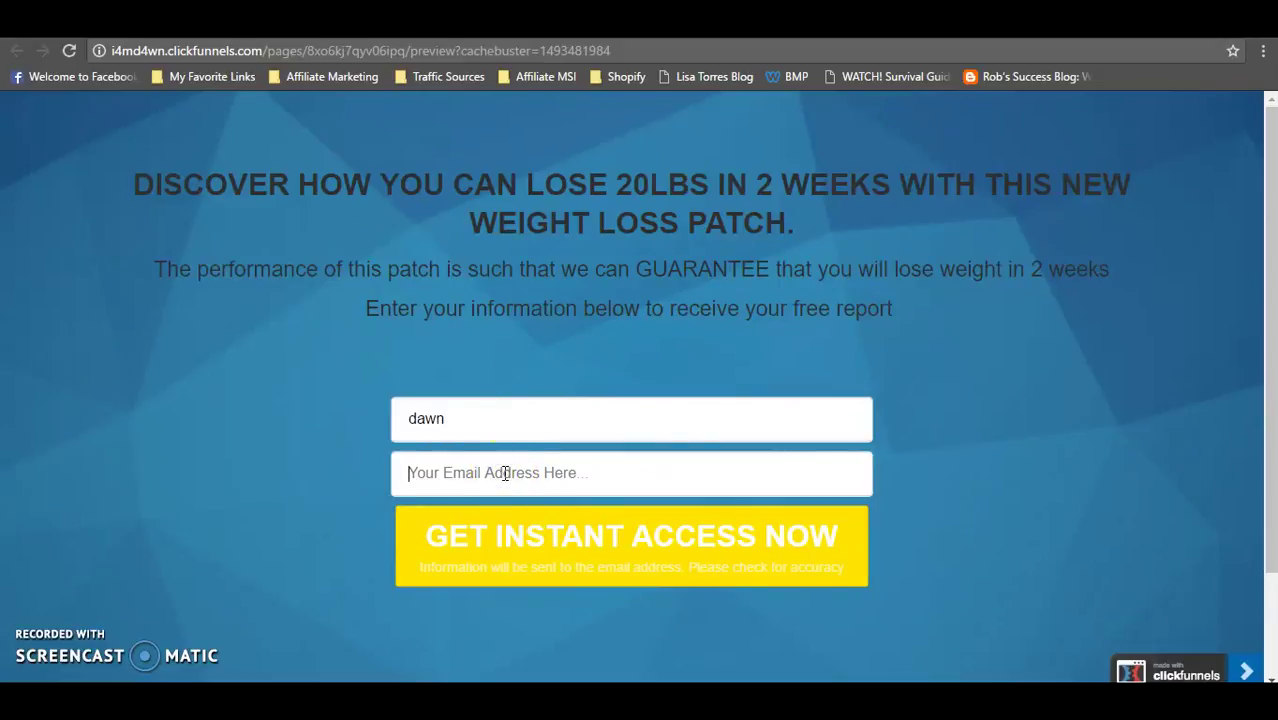
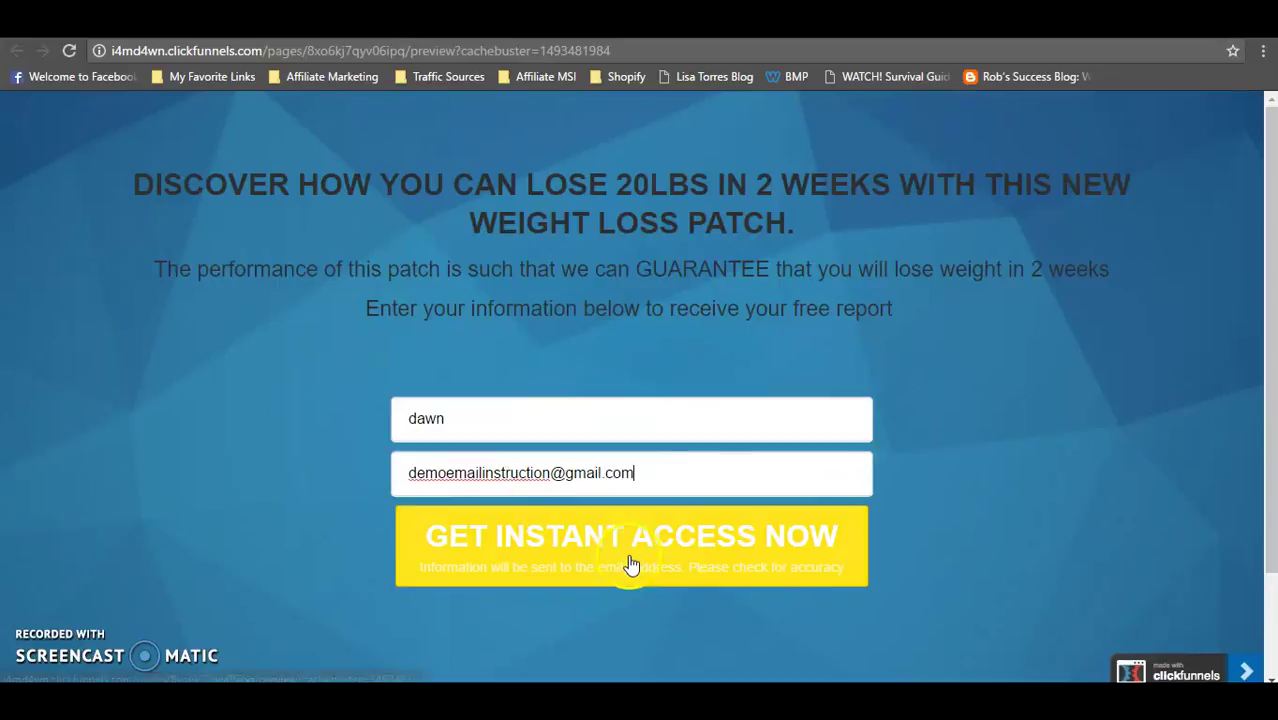
{"action": "left_click", "coordinate": [632, 556]}
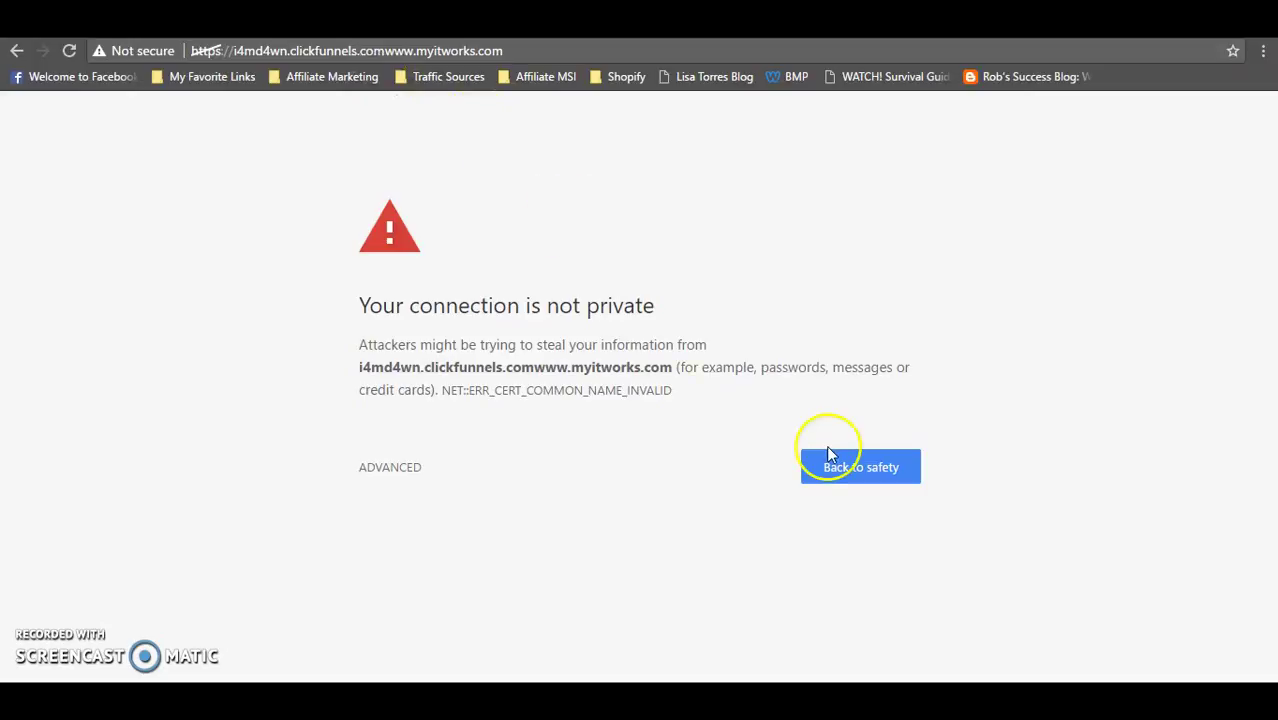
{"action": "left_click", "coordinate": [850, 478]}
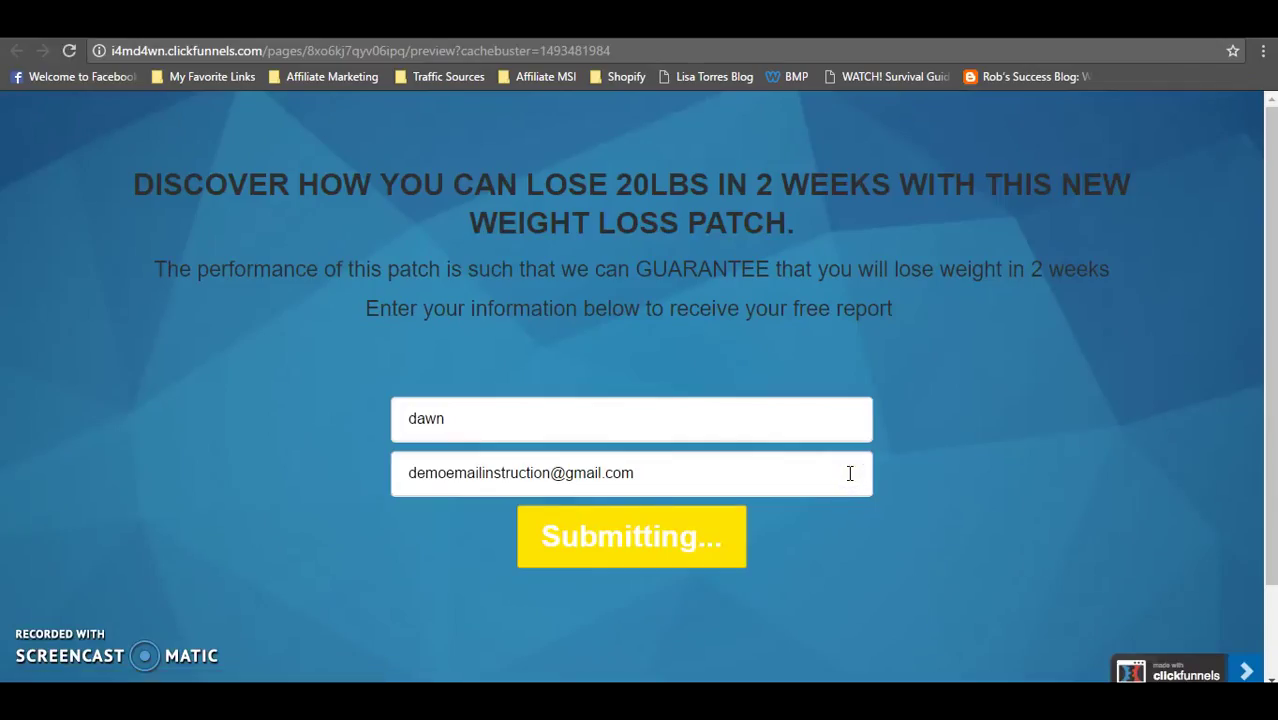
{"action": "left_click", "coordinate": [231, 651]}
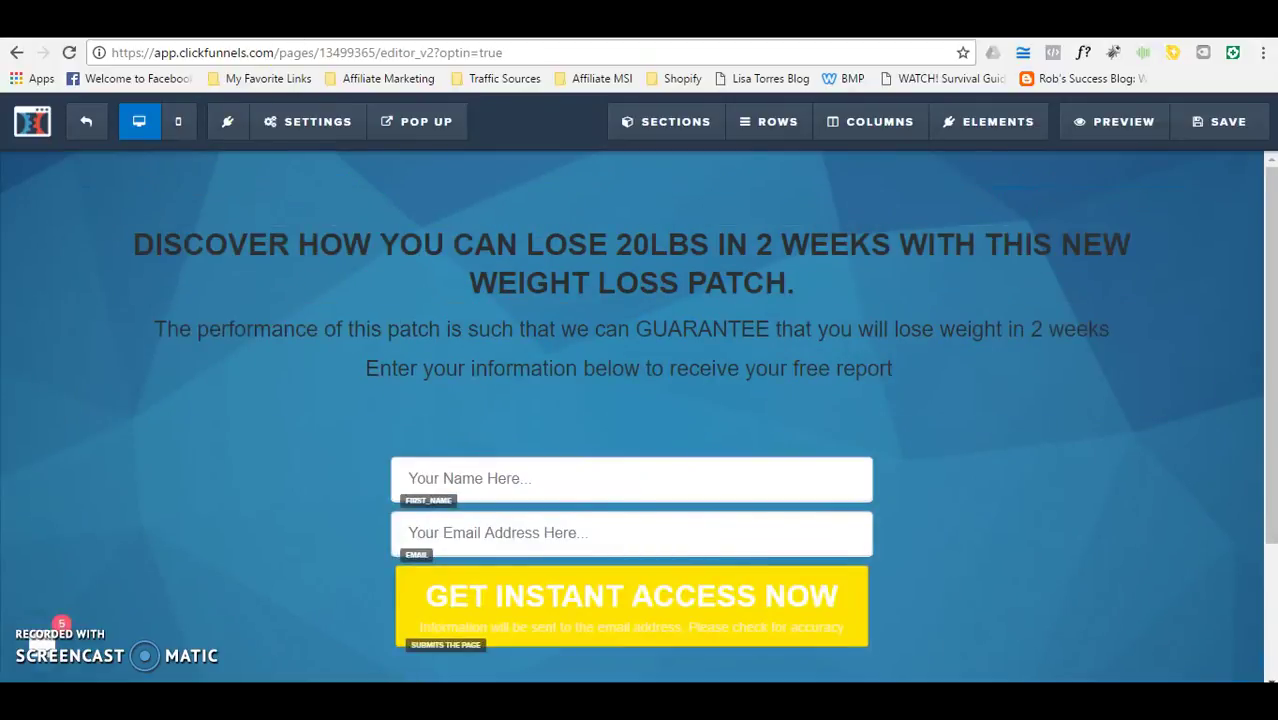
{"action": "left_click", "coordinate": [612, 196]}
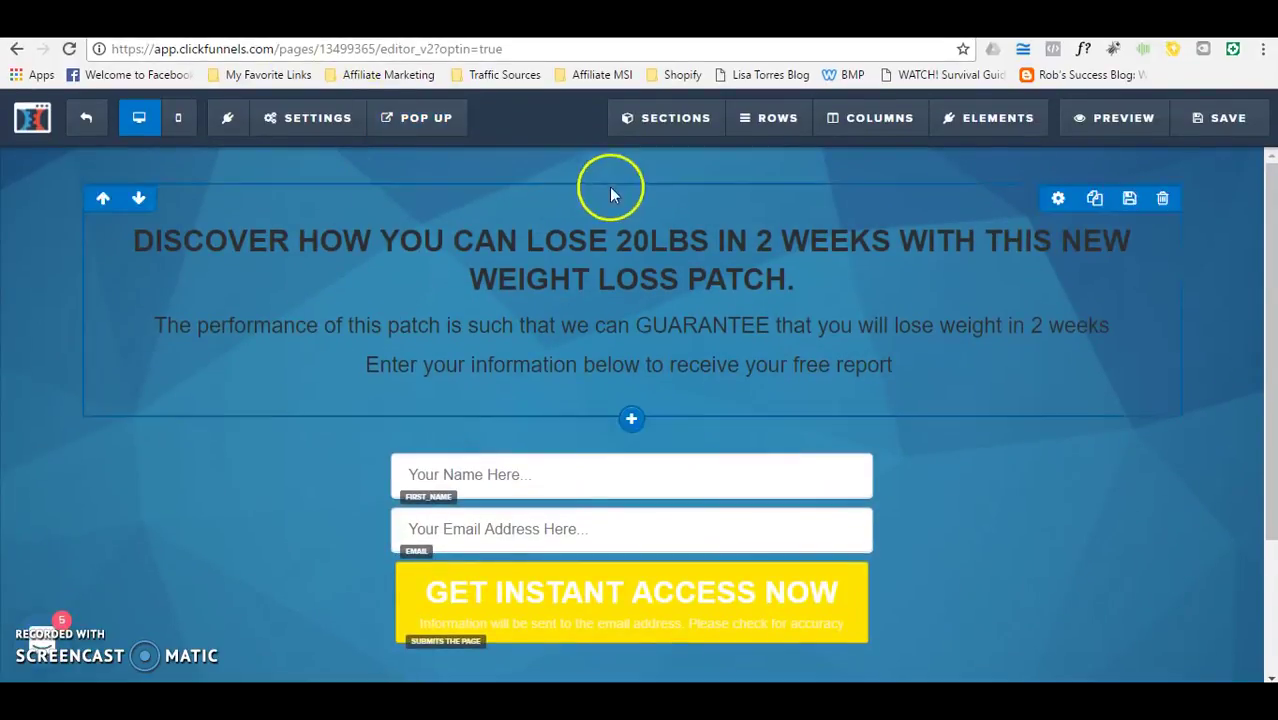
{"action": "mouse_move", "coordinate": [272, 119]}
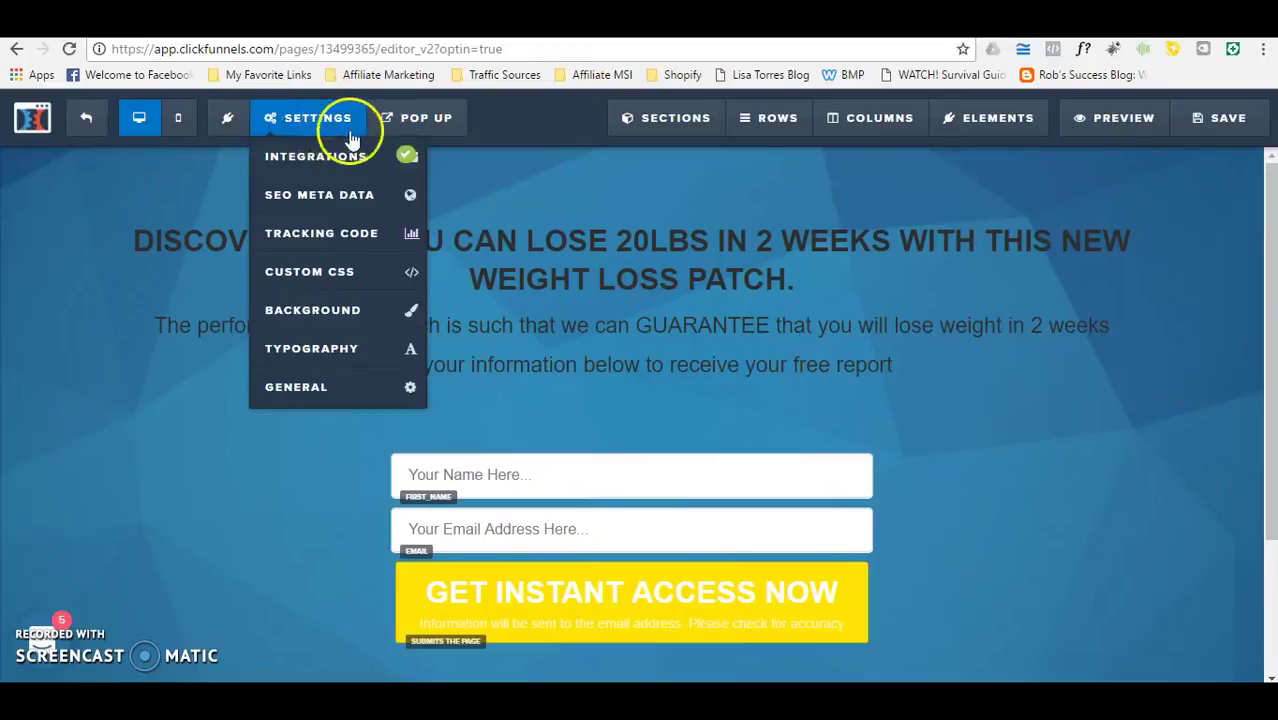
{"action": "left_click", "coordinate": [322, 387]}
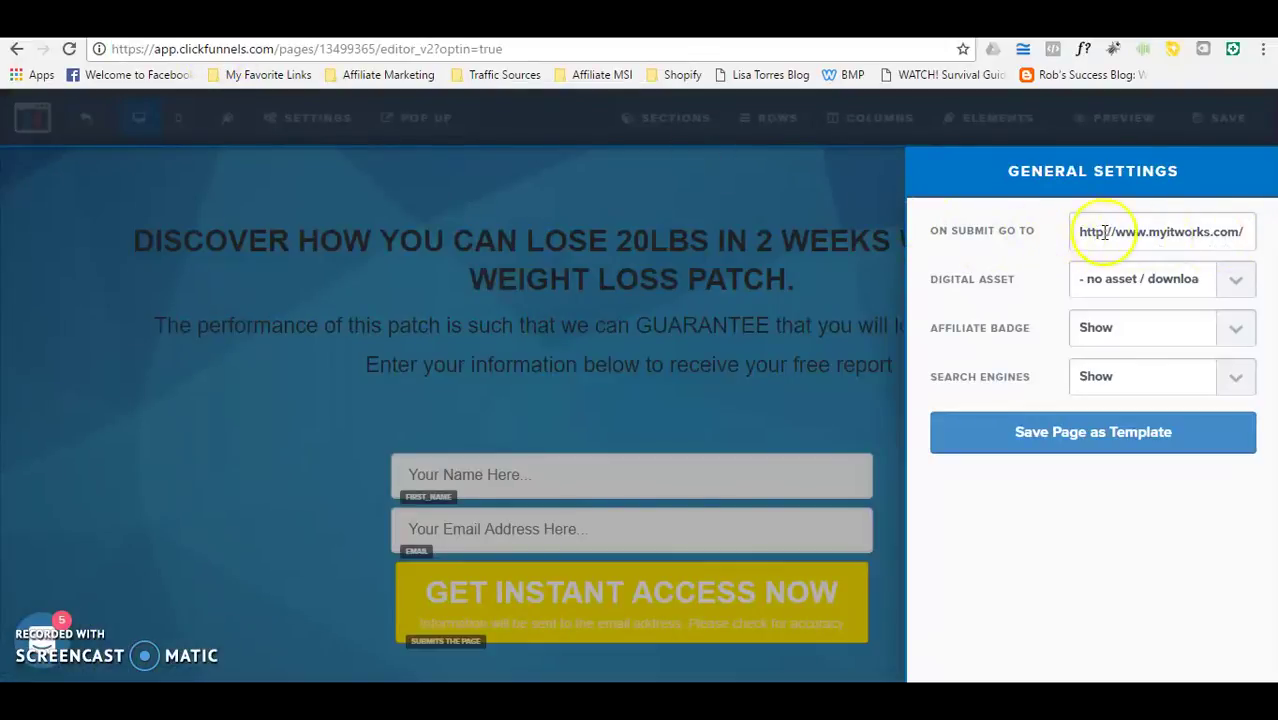
{"action": "left_click", "coordinate": [894, 215]}
{"action": "left_click", "coordinate": [1210, 118]}
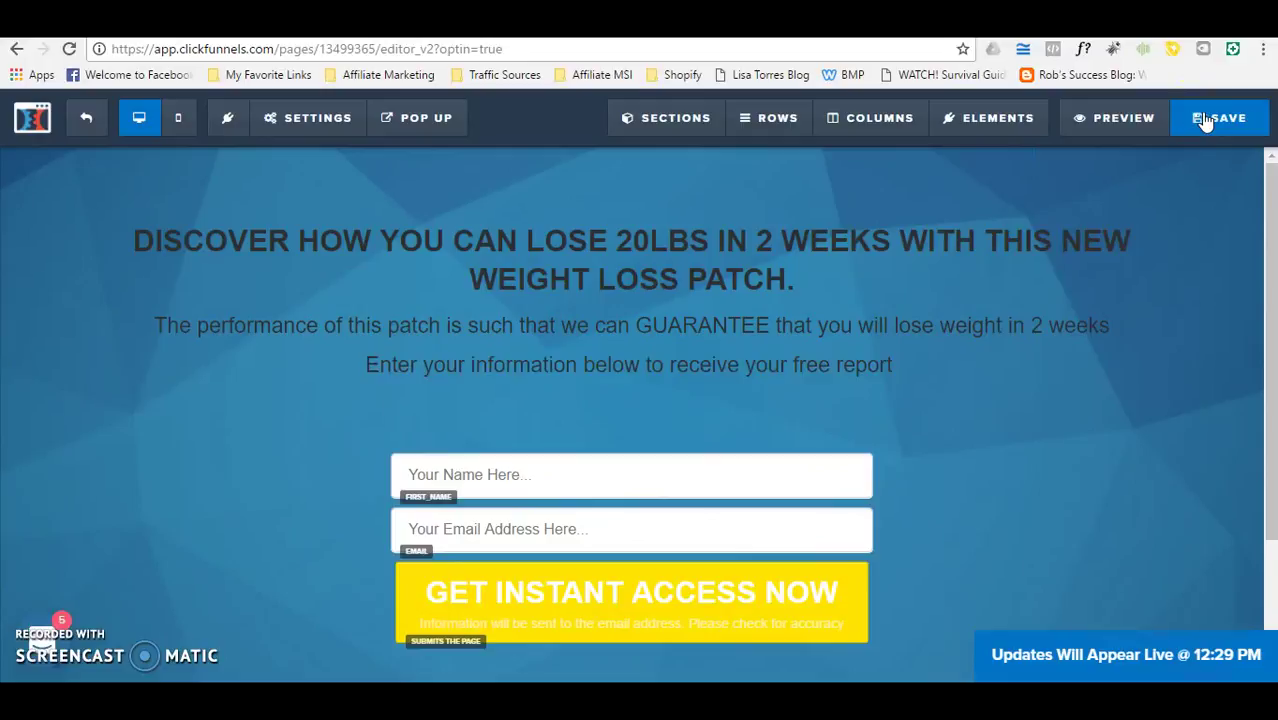
Step: In an incognito preview, fill Name and Email and submit via GET INSTANT ACCESS NOW
{"action": "right_click", "coordinate": [1095, 126]}
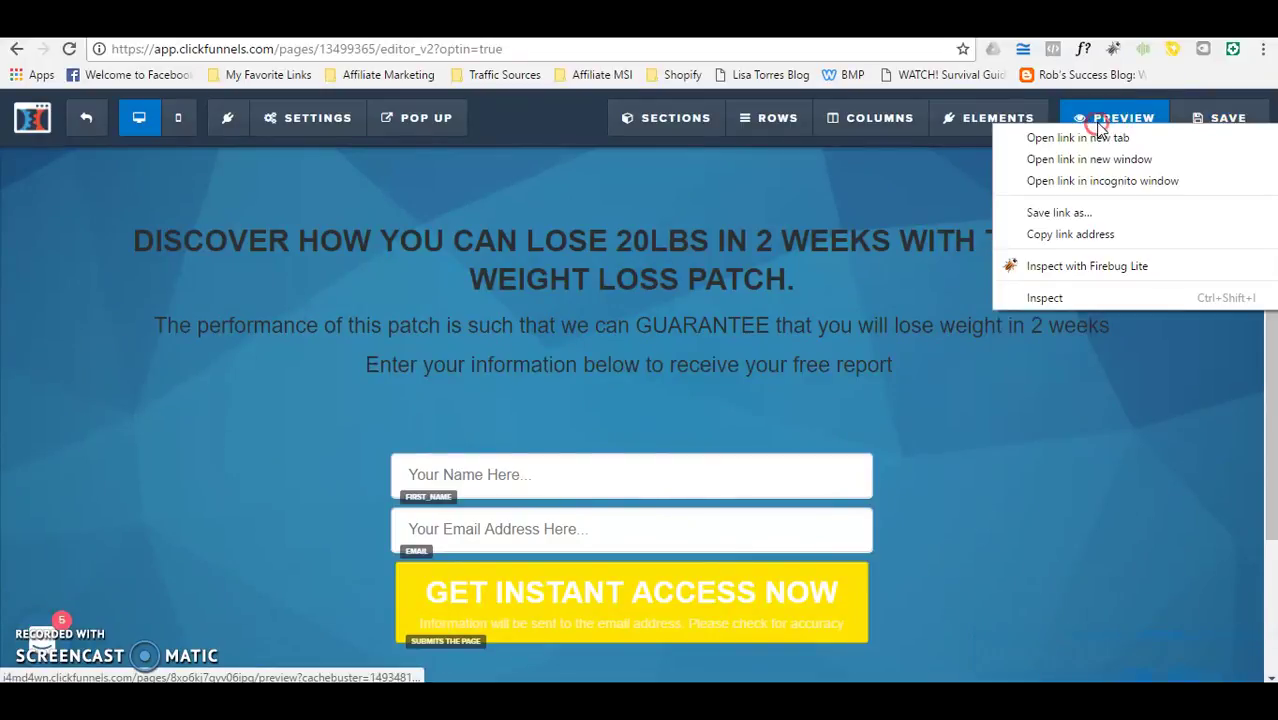
{"action": "left_click", "coordinate": [1098, 181]}
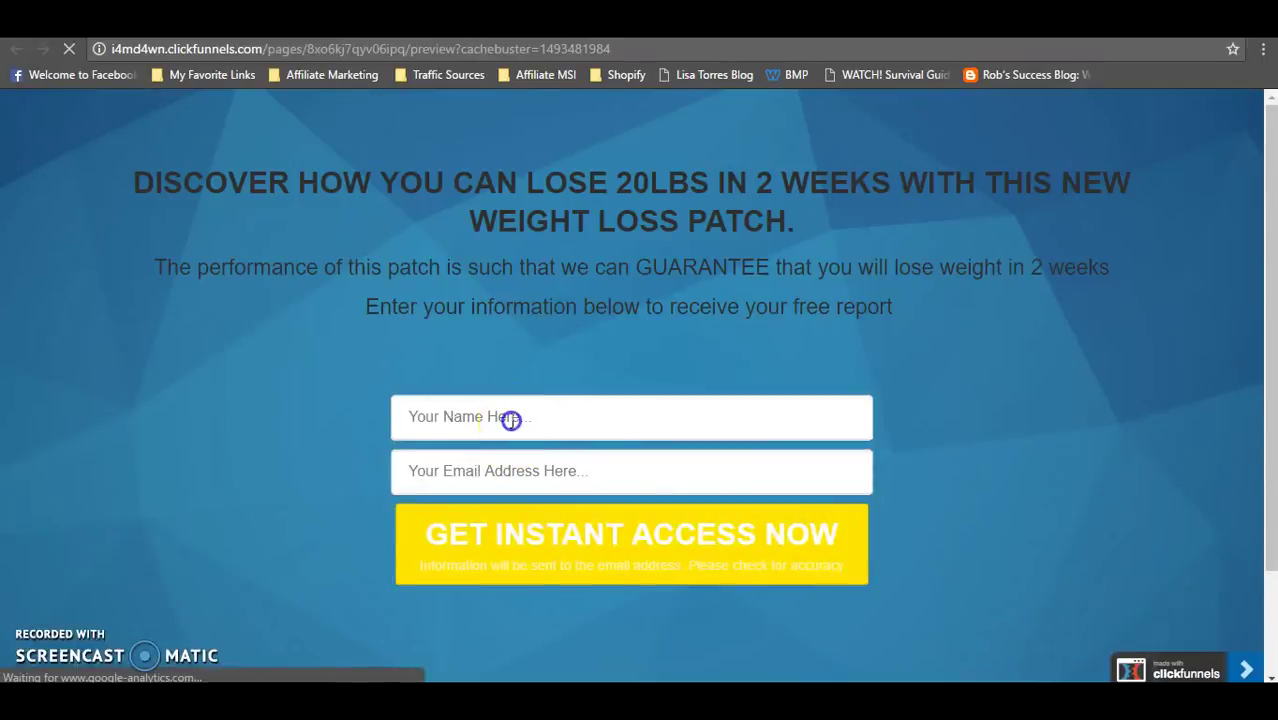
{"action": "left_click", "coordinate": [510, 418]}
{"action": "type", "text": "dawn"}
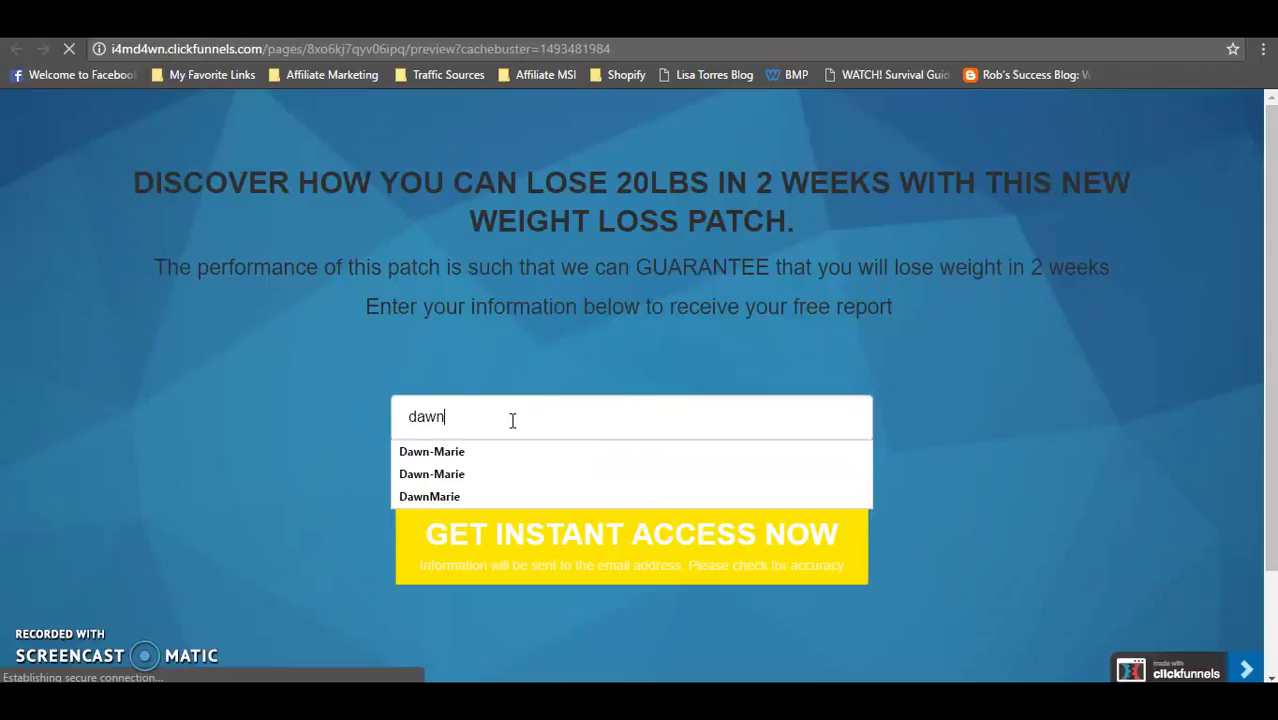
{"action": "left_click", "coordinate": [338, 379]}
{"action": "left_click", "coordinate": [440, 480]}
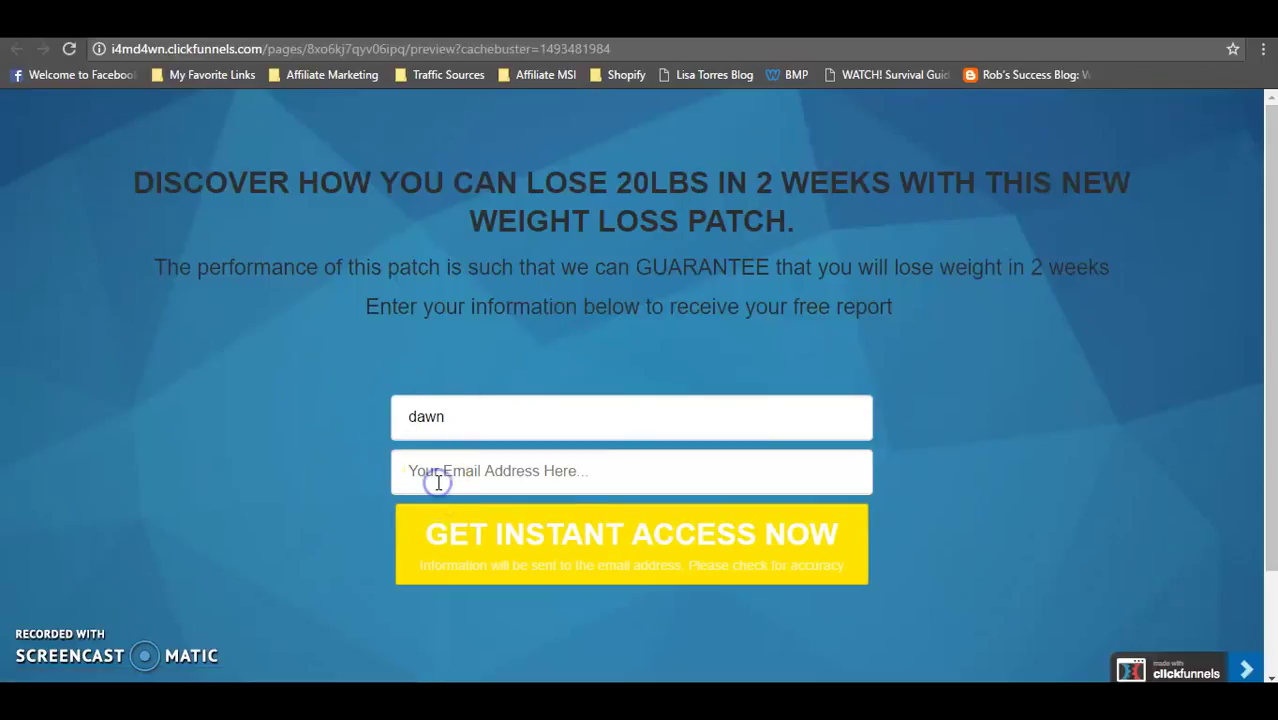
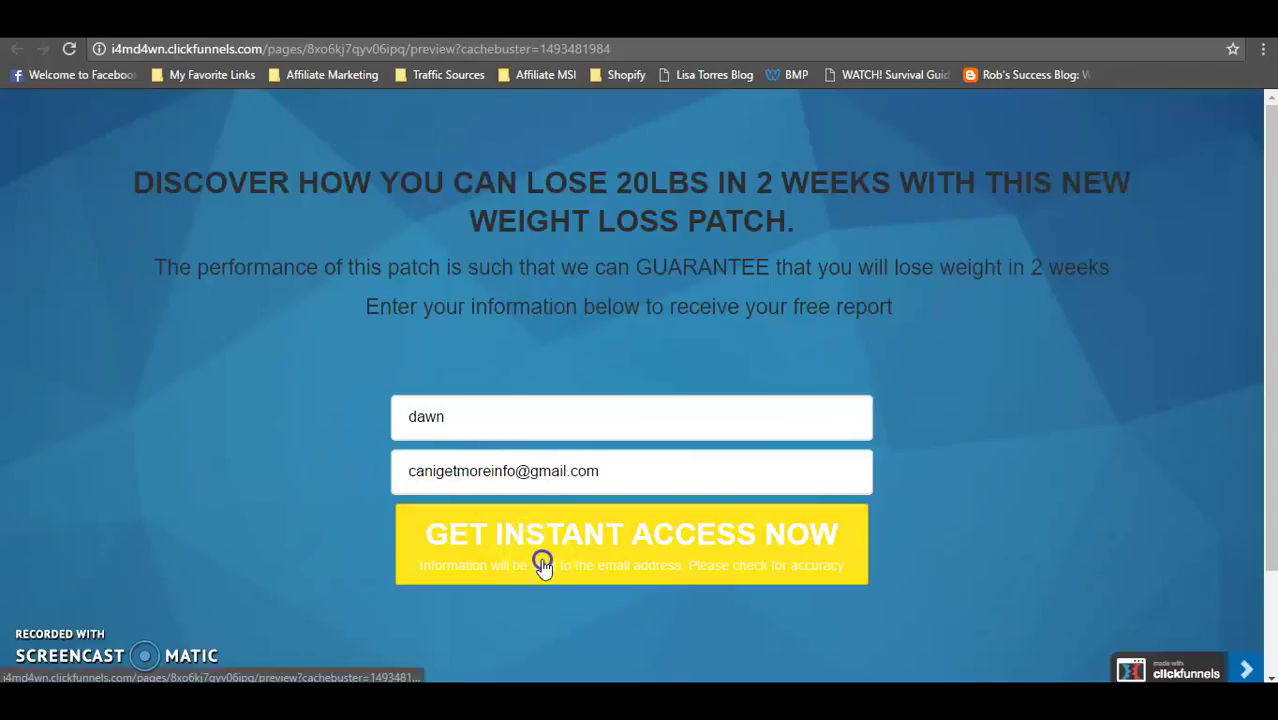
{"action": "left_click", "coordinate": [542, 566]}
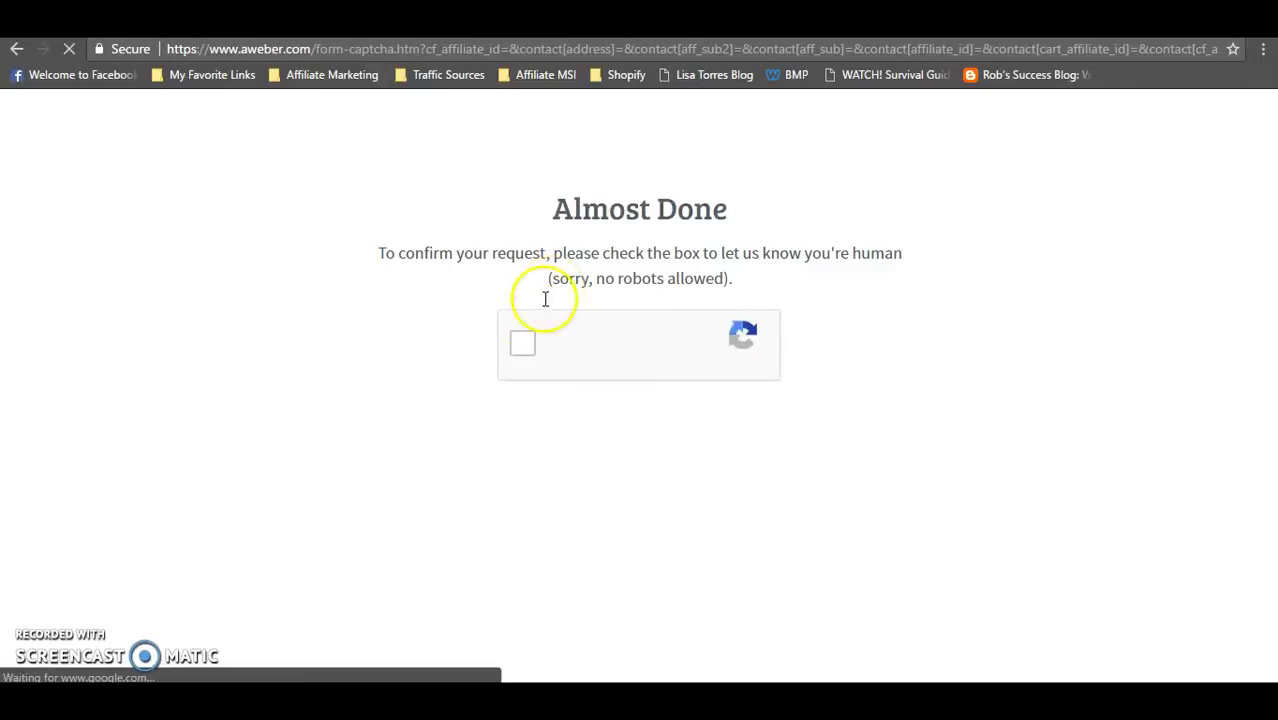
Step: Pass AWeber's I'm not a robot check by selecting the four street-sign tiles
{"action": "left_click", "coordinate": [523, 352]}
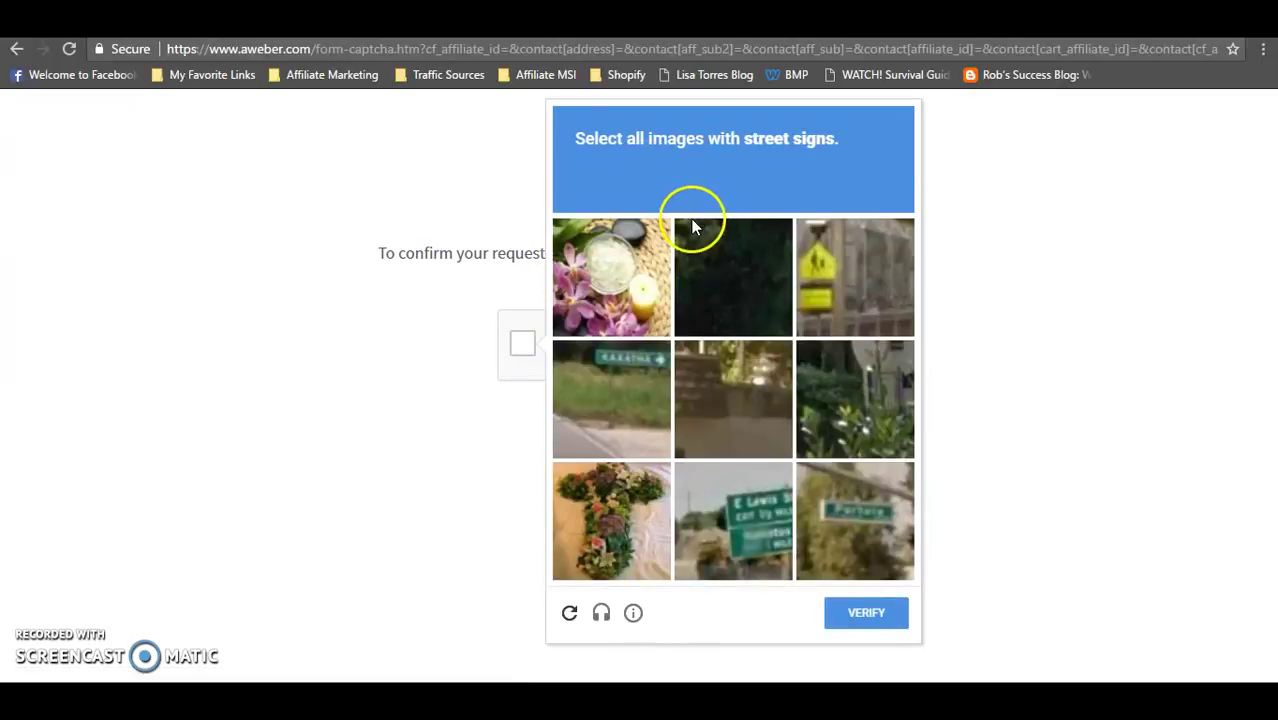
{"action": "left_click", "coordinate": [855, 288]}
{"action": "left_click", "coordinate": [599, 374]}
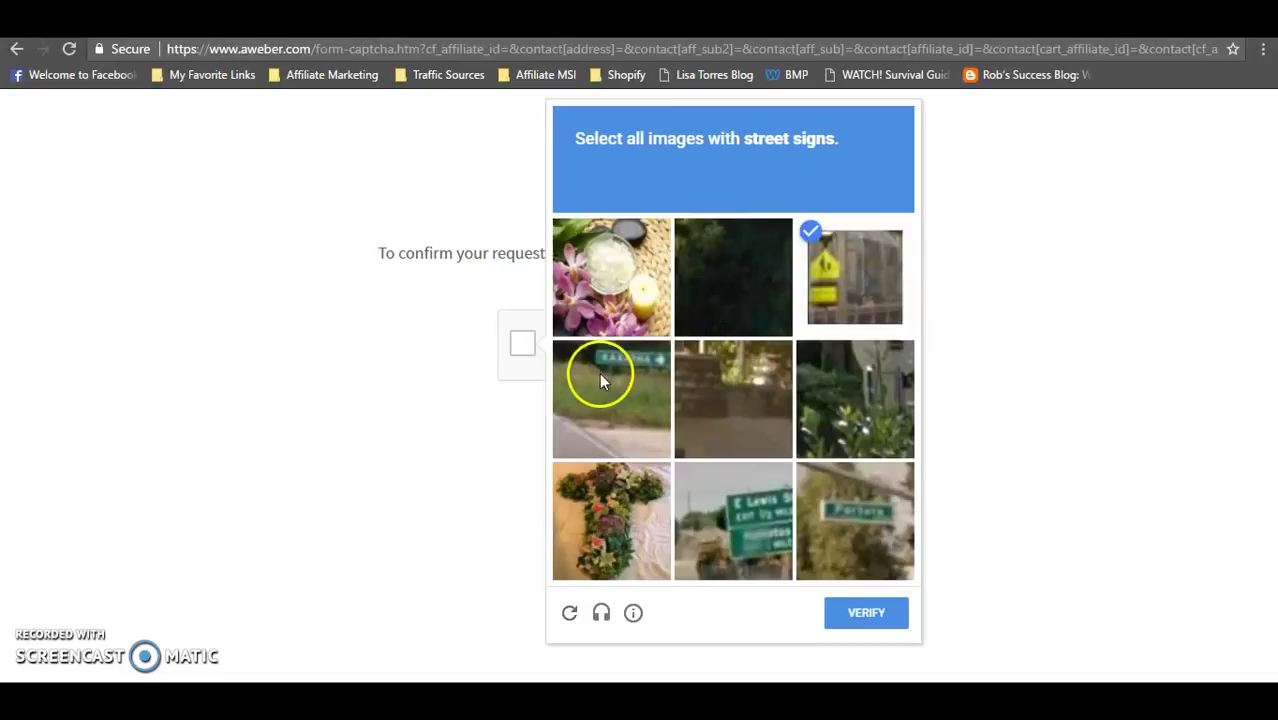
{"action": "left_click", "coordinate": [738, 511]}
{"action": "left_click", "coordinate": [853, 517]}
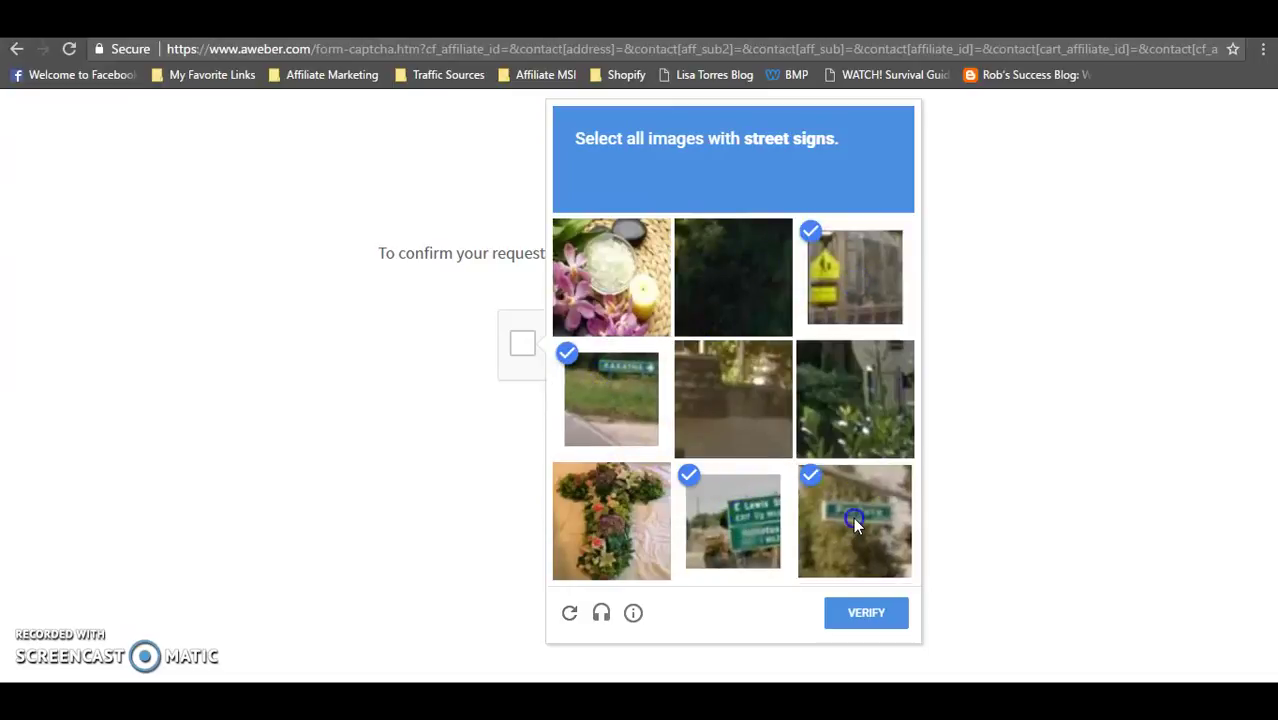
{"action": "left_click", "coordinate": [897, 620]}
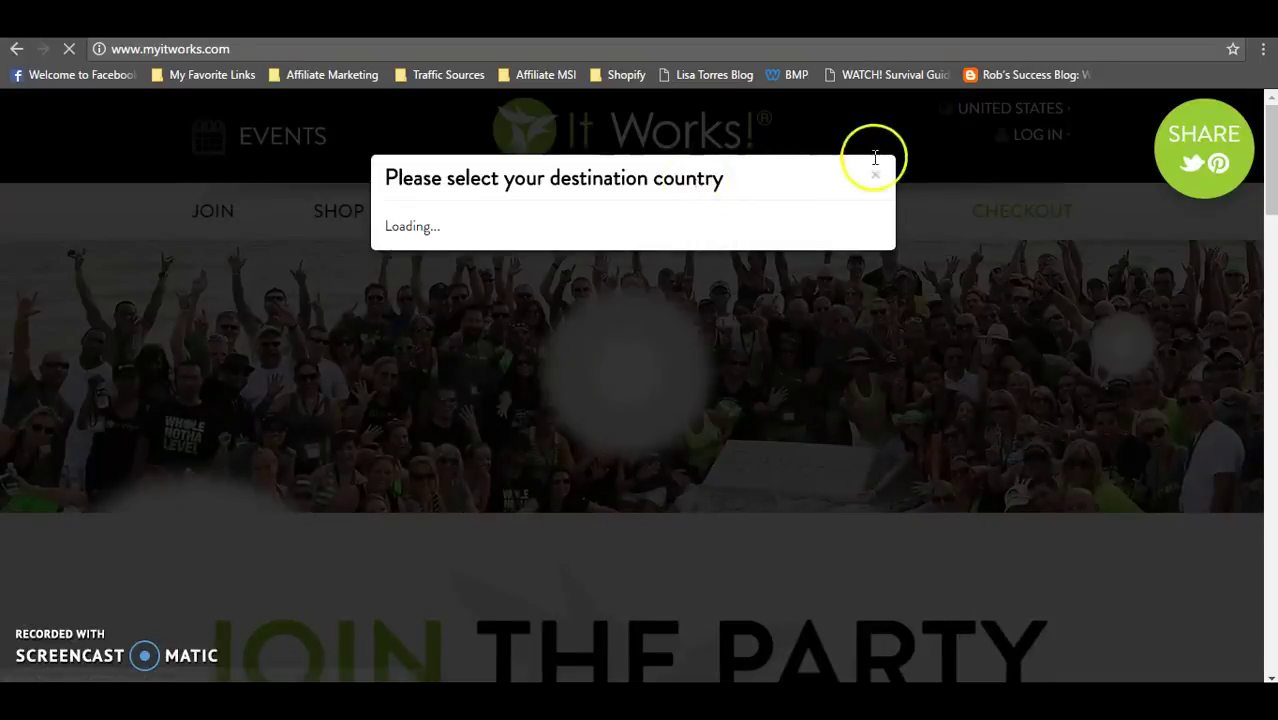
Step: Dismiss the It Works! country popup and return to the ClickFunnels editor
{"action": "left_click", "coordinate": [877, 176]}
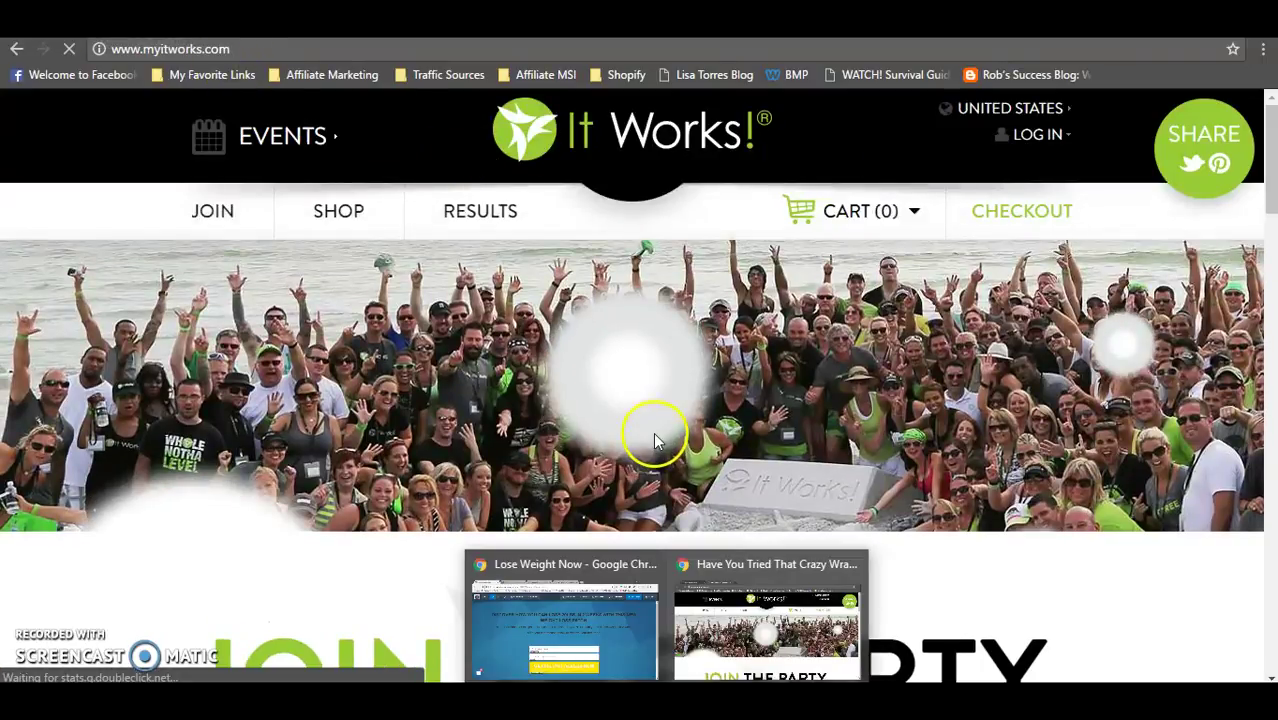
{"action": "mouse_move", "coordinate": [676, 700]}
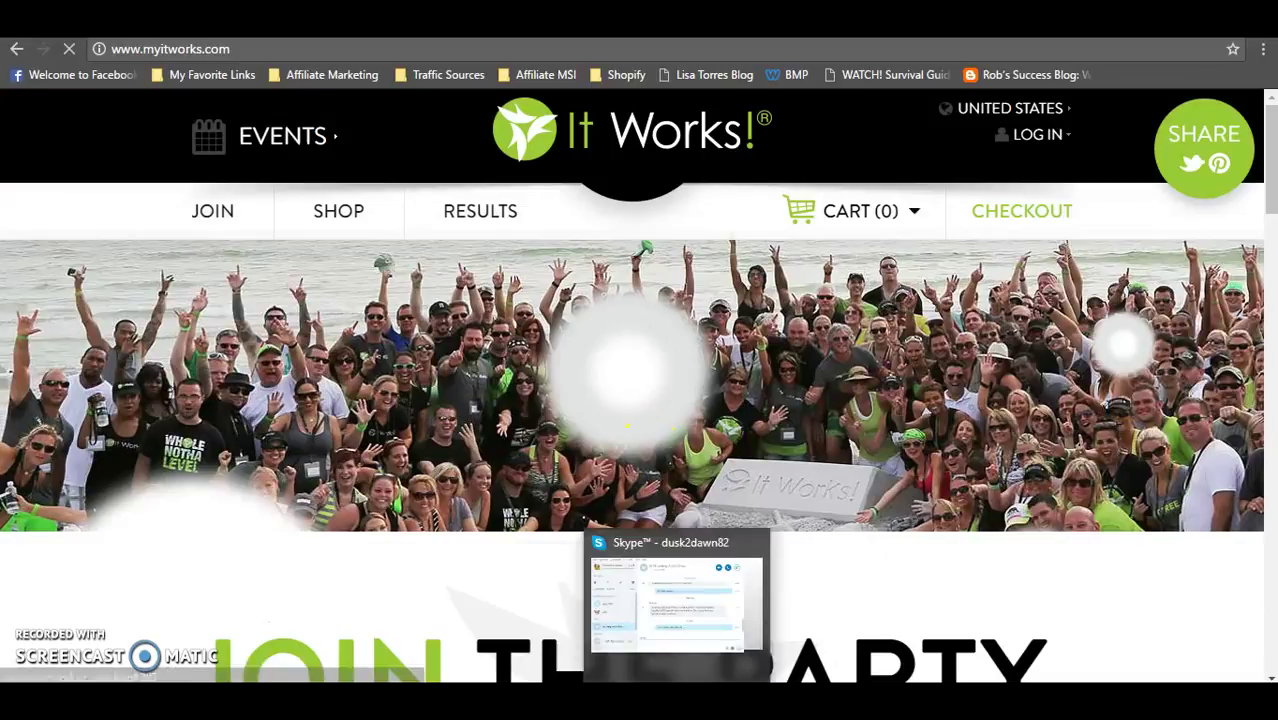
{"action": "left_click", "coordinate": [606, 614]}
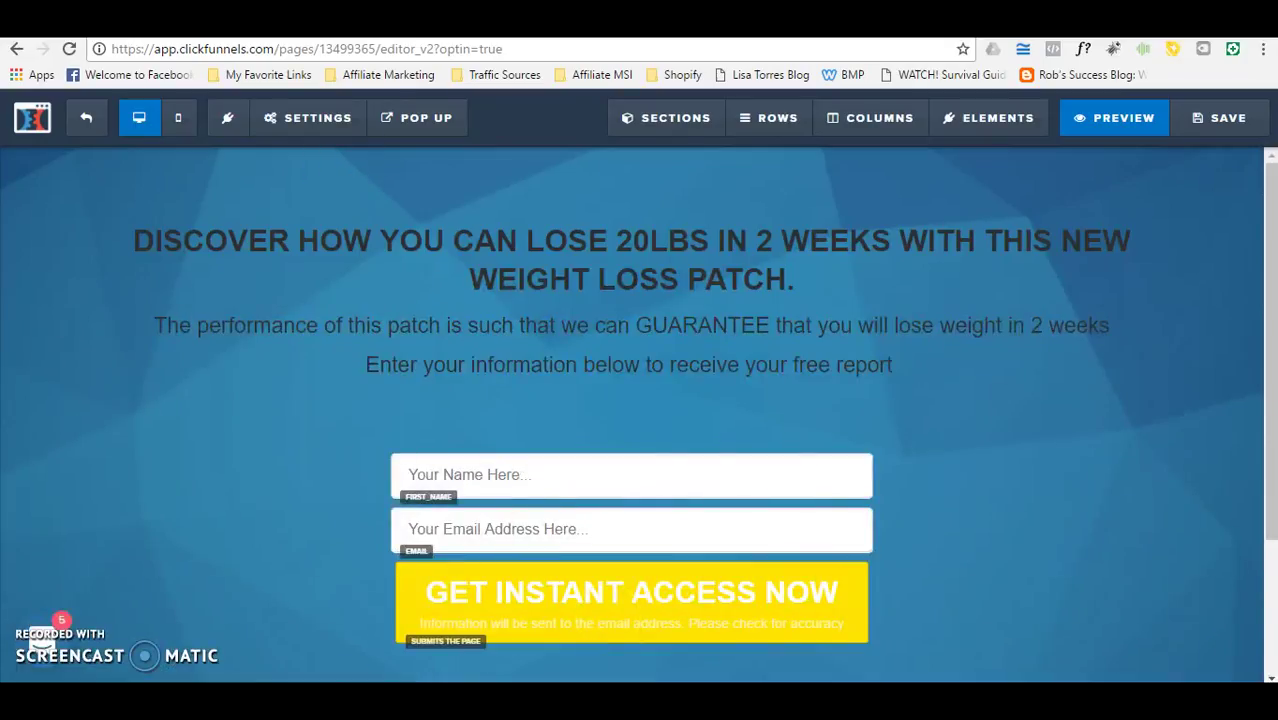
Step: Log out of AWeber and back in, then go to Subscribers > Manage Subscribers
{"action": "key", "text": "ctrl+Tab"}
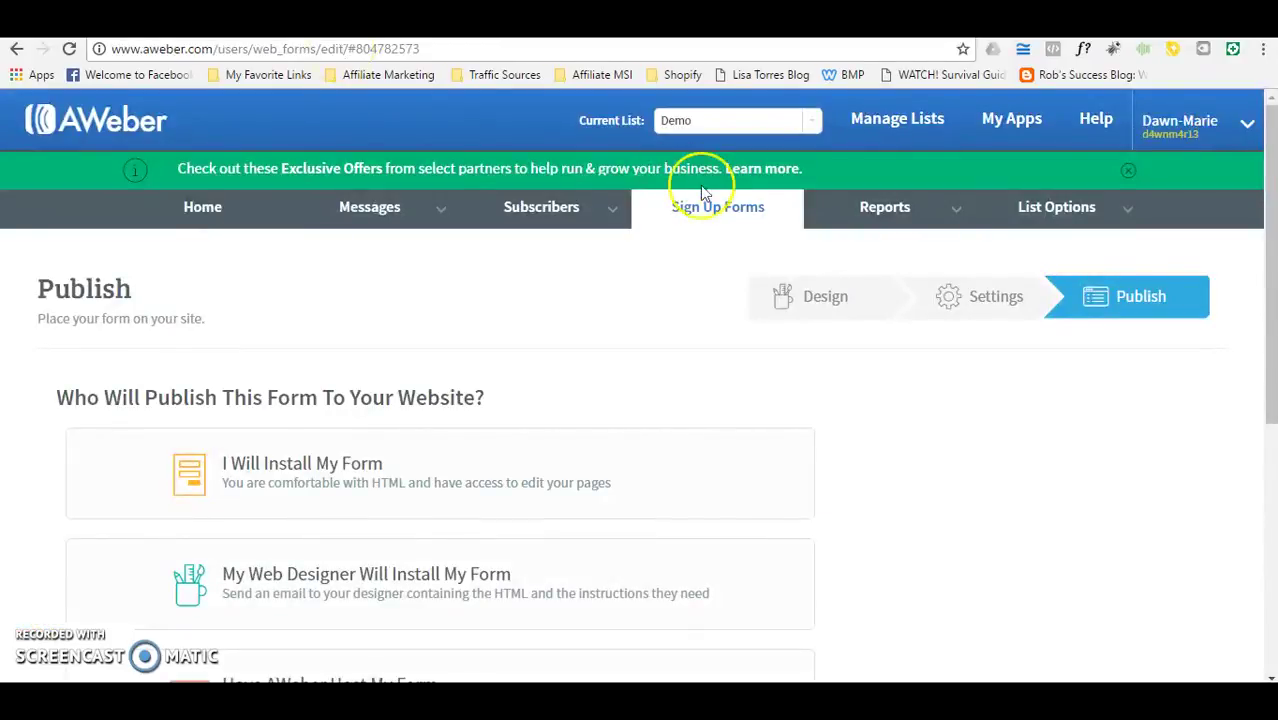
{"action": "left_click", "coordinate": [1226, 133]}
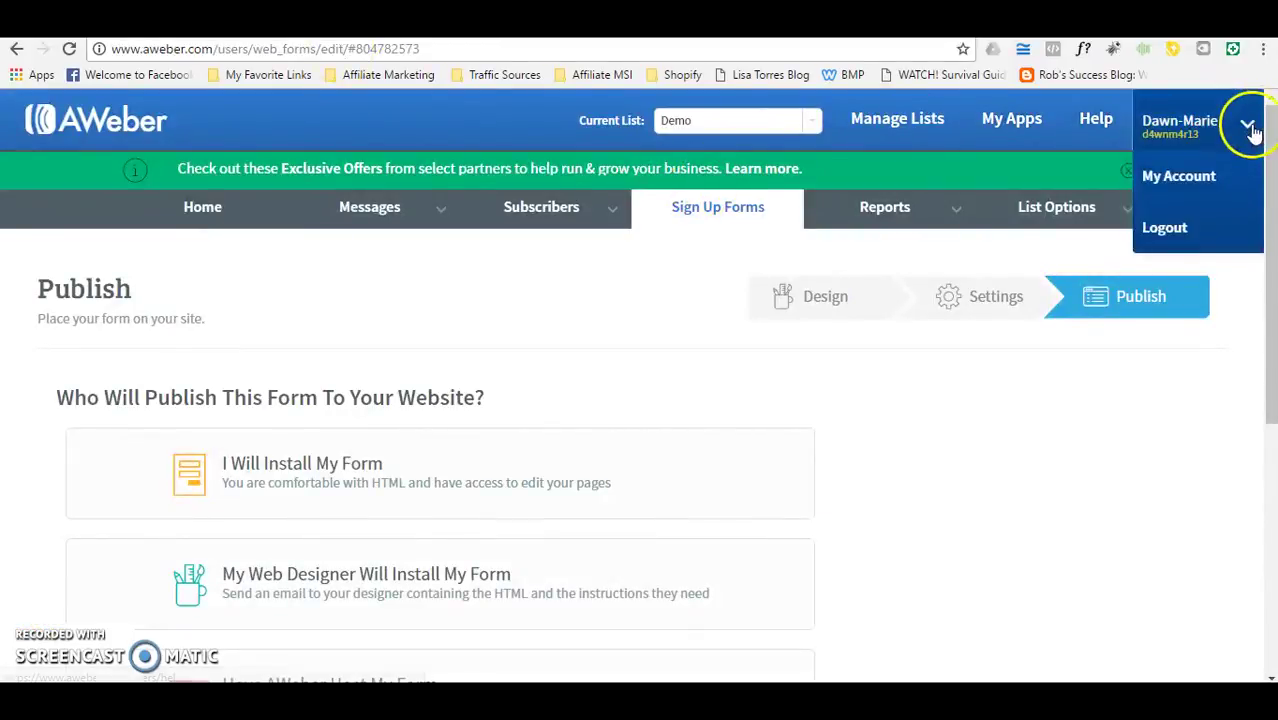
{"action": "left_click", "coordinate": [1174, 229]}
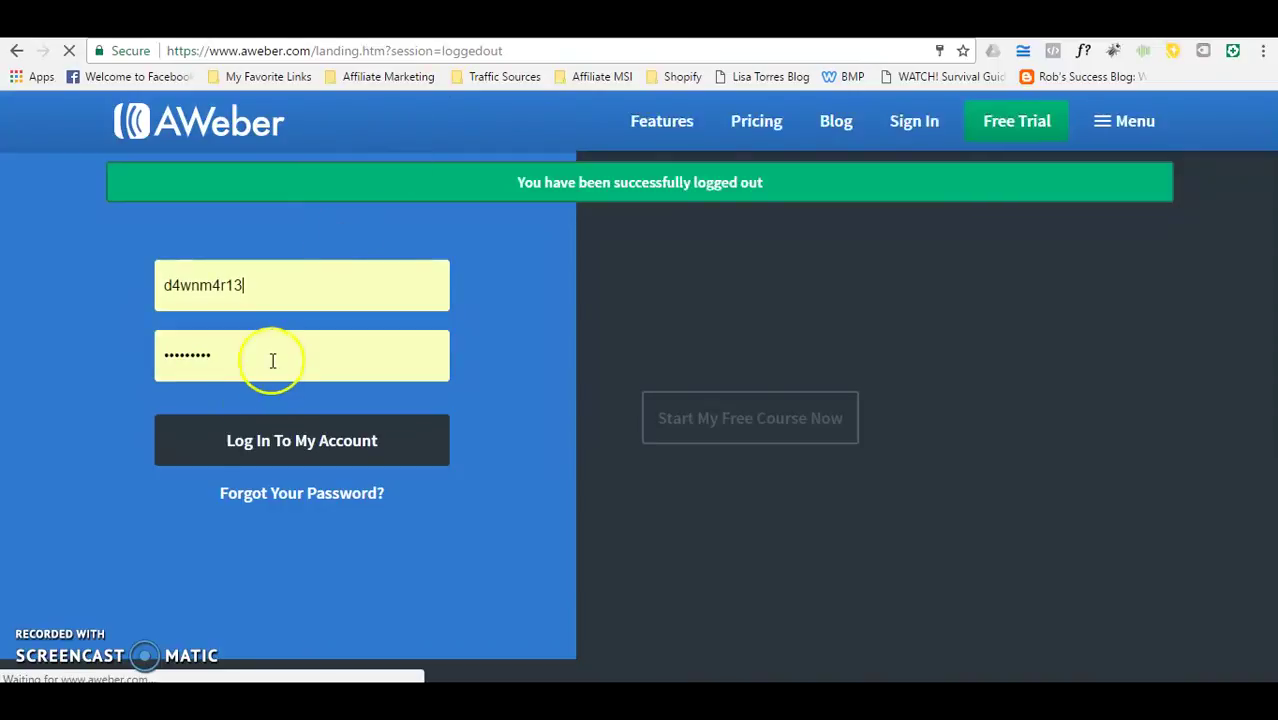
{"action": "left_click", "coordinate": [268, 442]}
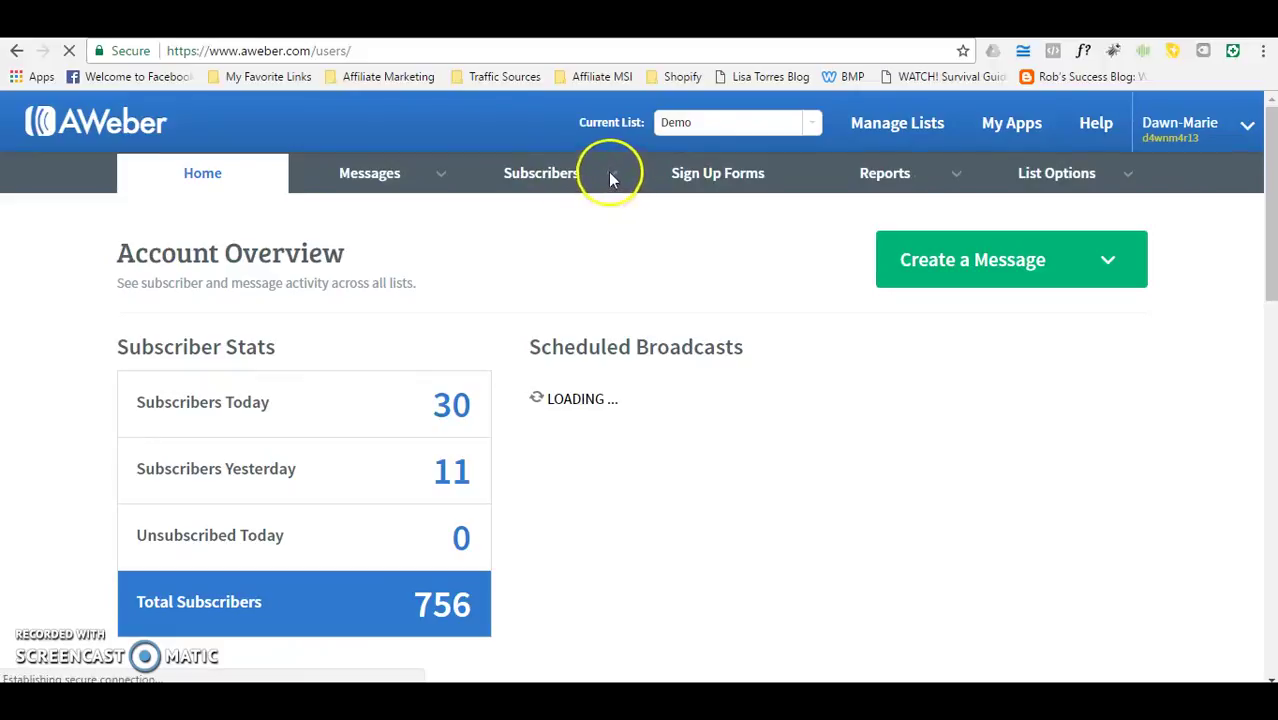
{"action": "left_click", "coordinate": [567, 187]}
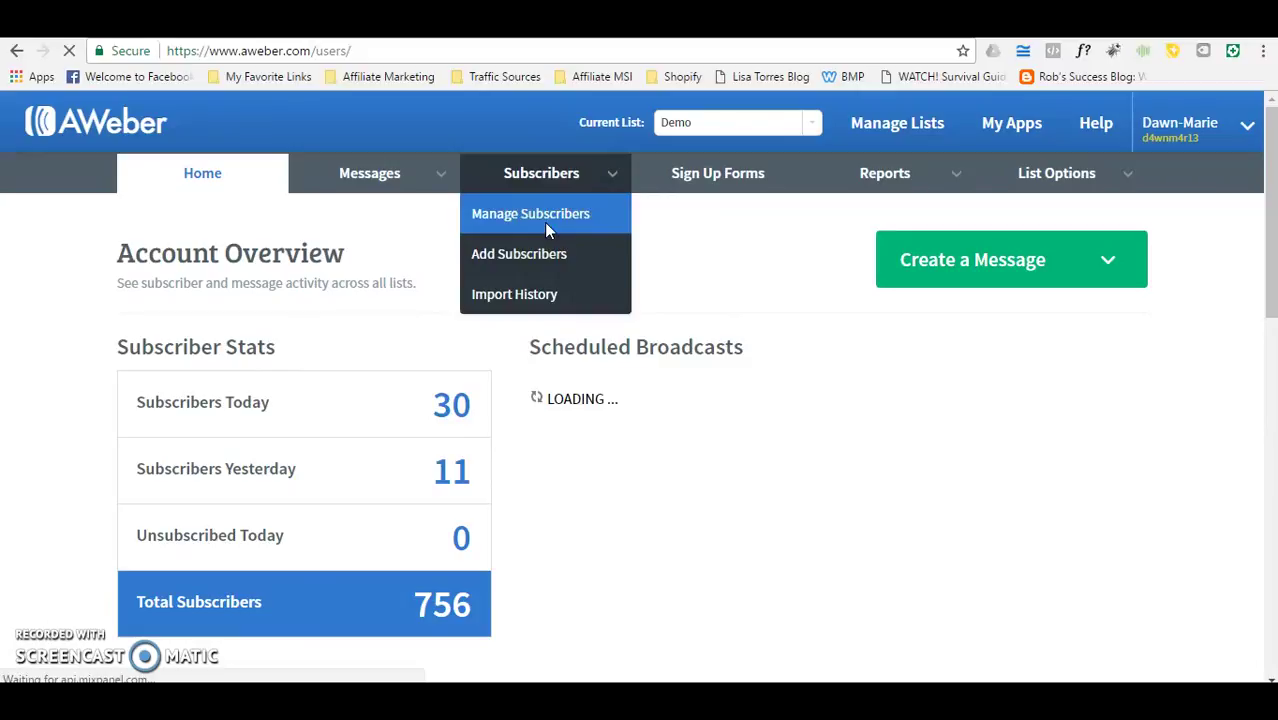
{"action": "left_click", "coordinate": [545, 229]}
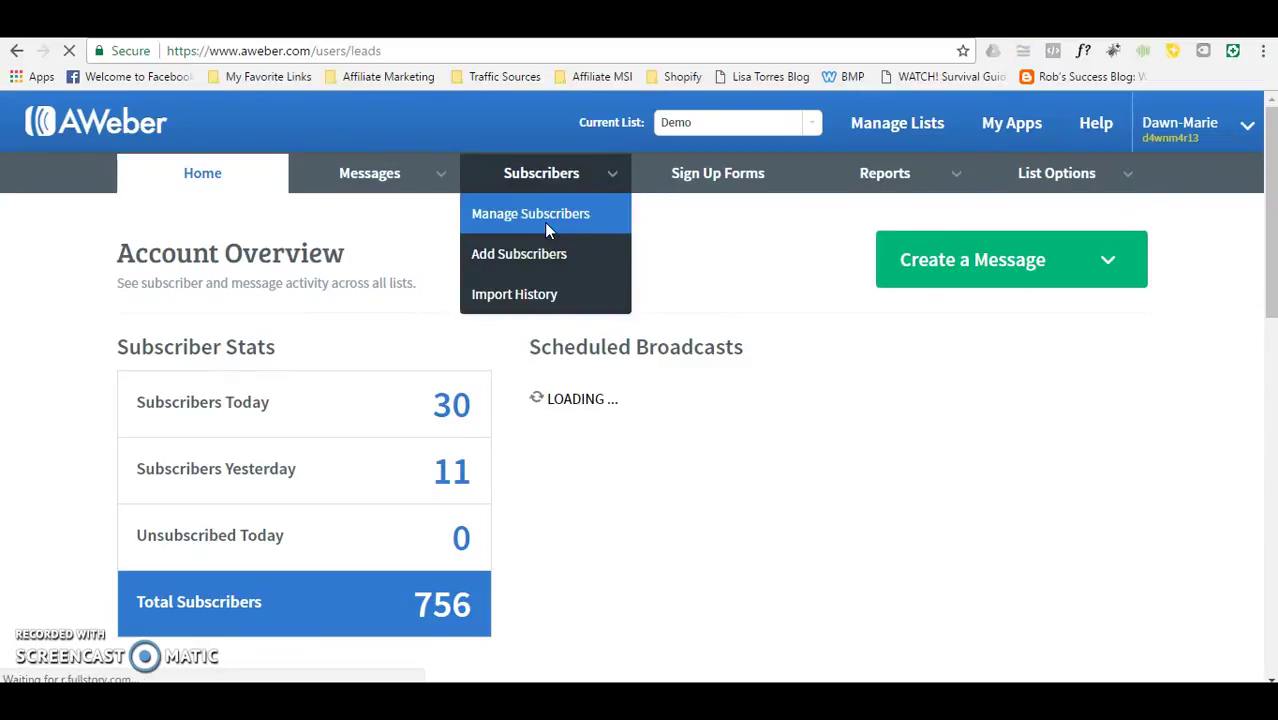